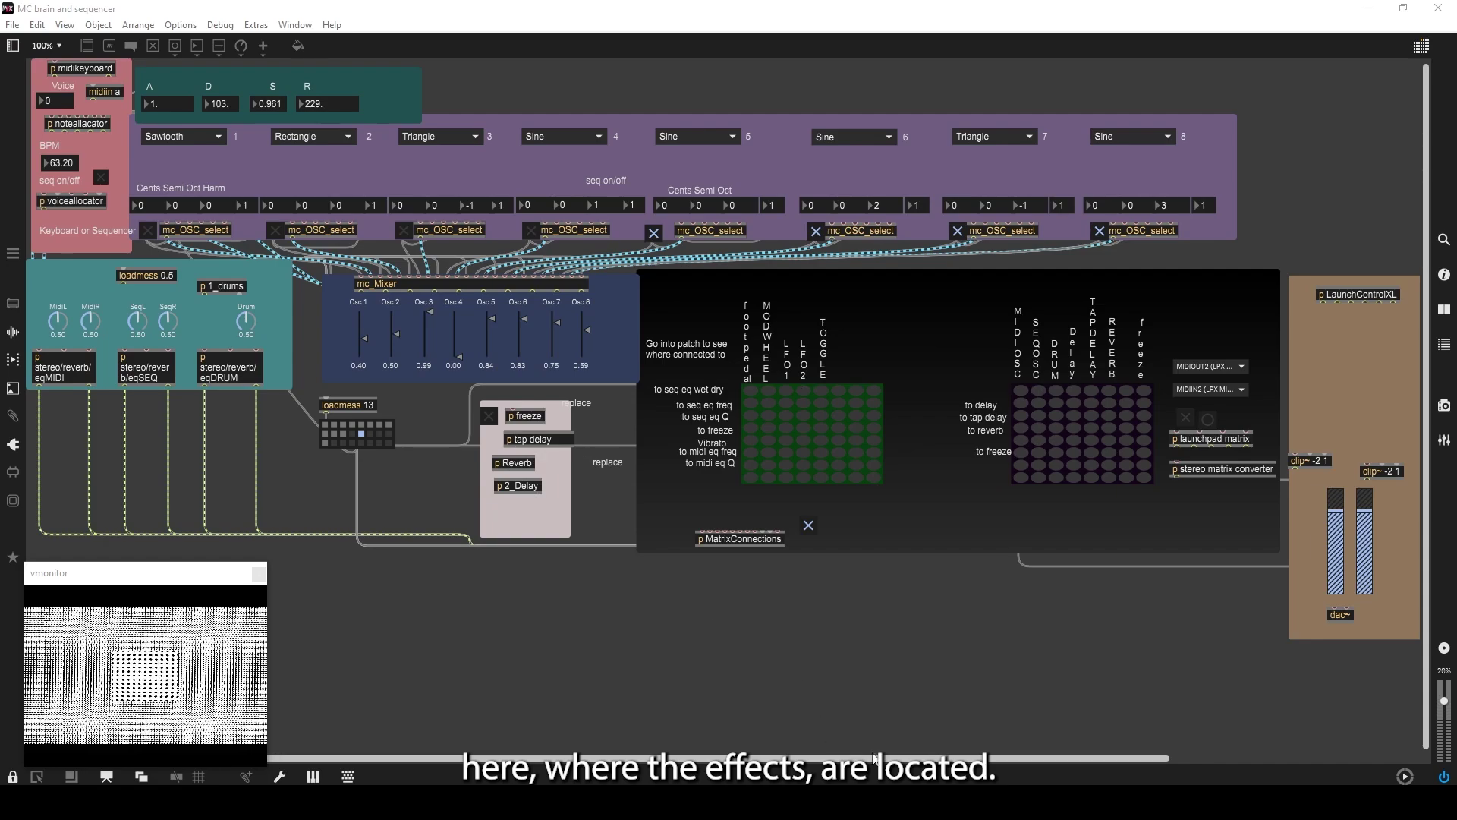
Turn off the video output through Video_Mixer and its toggles in the brown output section, closing the vmonitor window.
{"action": "left_click_drag", "start_coordinate": [936, 762], "coordinate": [1146, 762]}
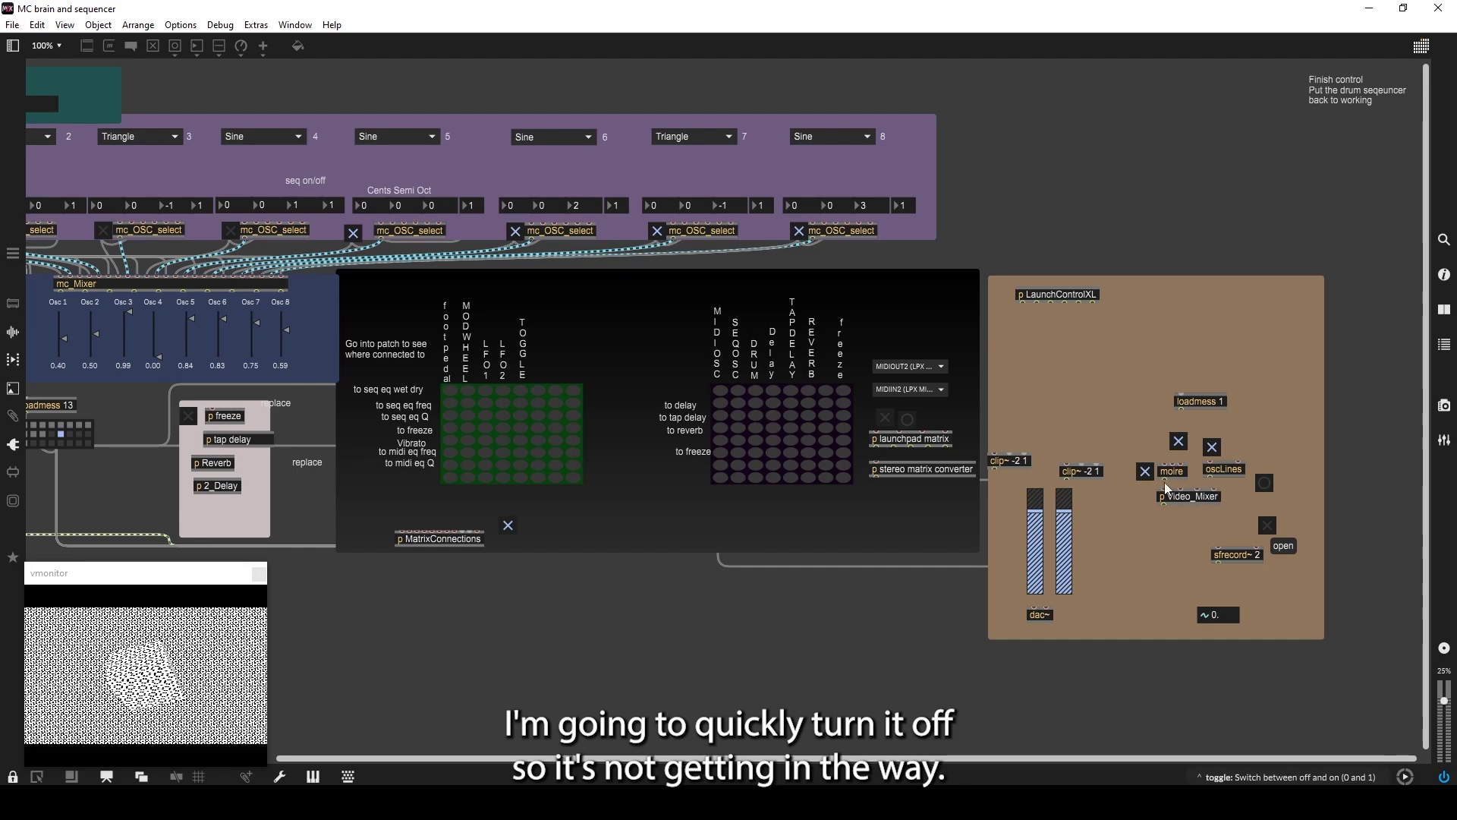
{"action": "double_click", "coordinate": [1179, 498]}
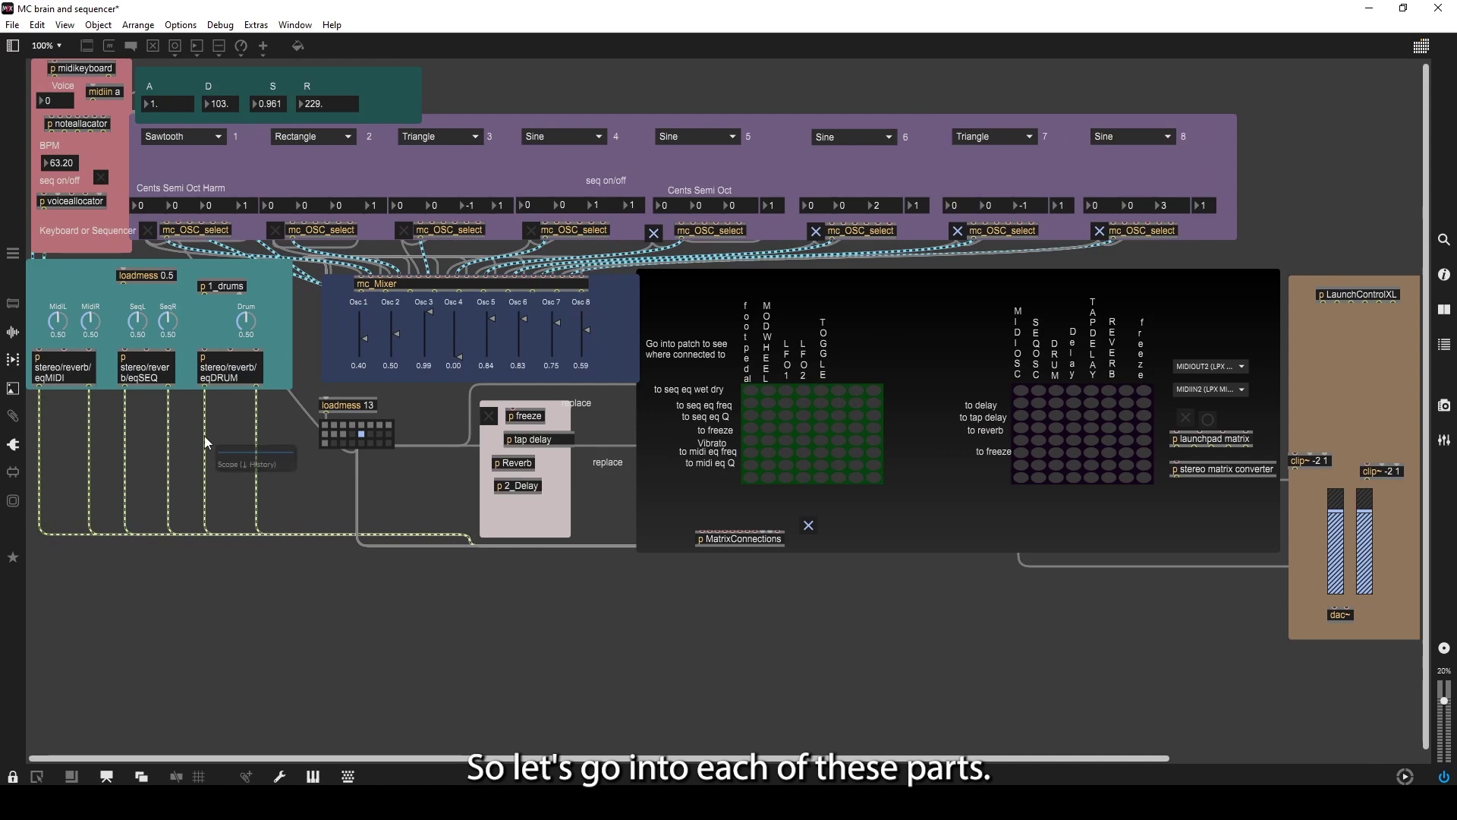
Check the device list of the midiin object and keep Arturia KeyStep 37 as its MIDI input.
{"action": "scroll", "coordinate": [205, 273], "scroll_direction": "up", "scroll_amount": 1}
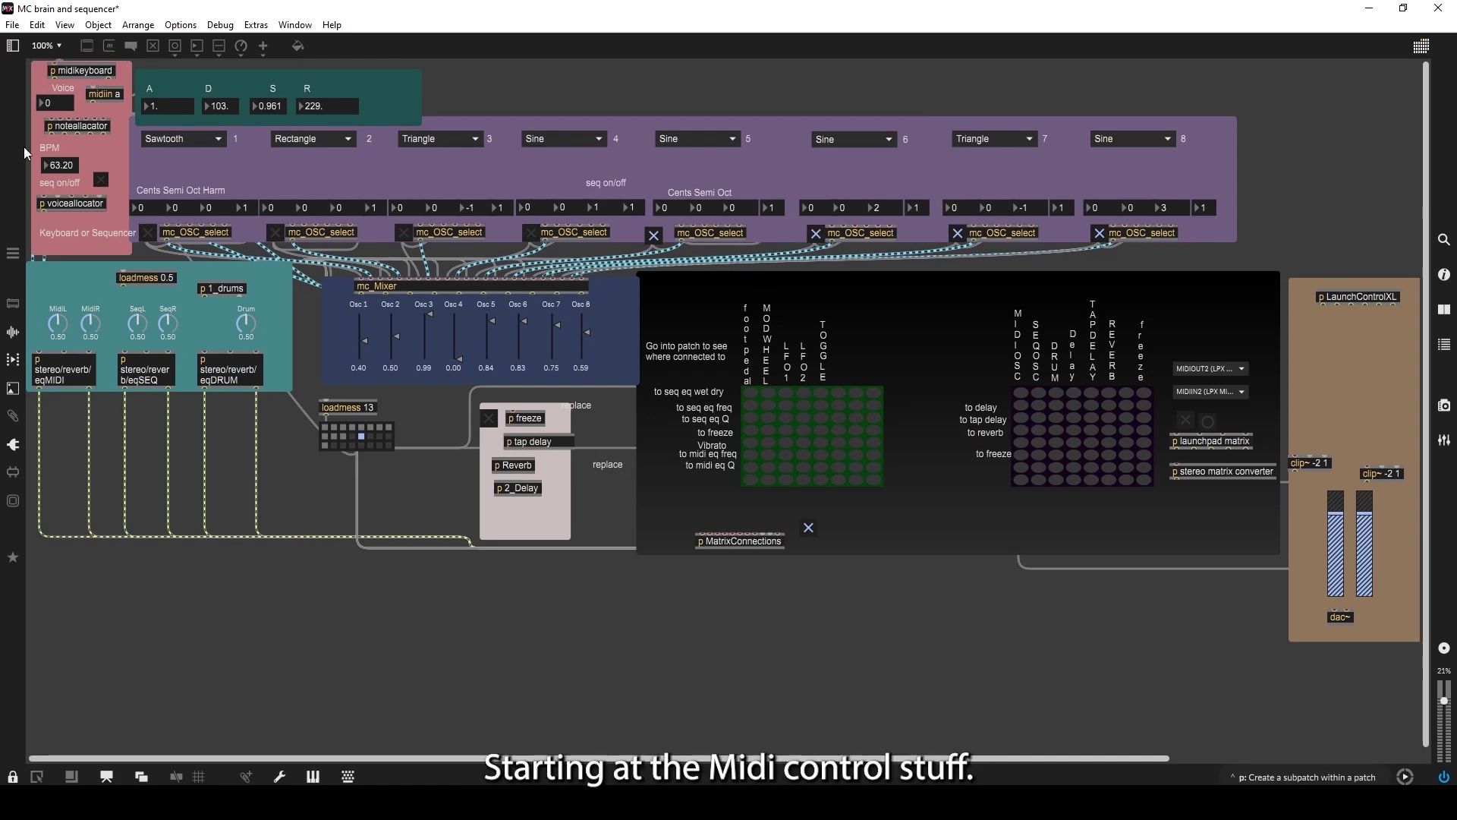
{"action": "double_click", "coordinate": [114, 99]}
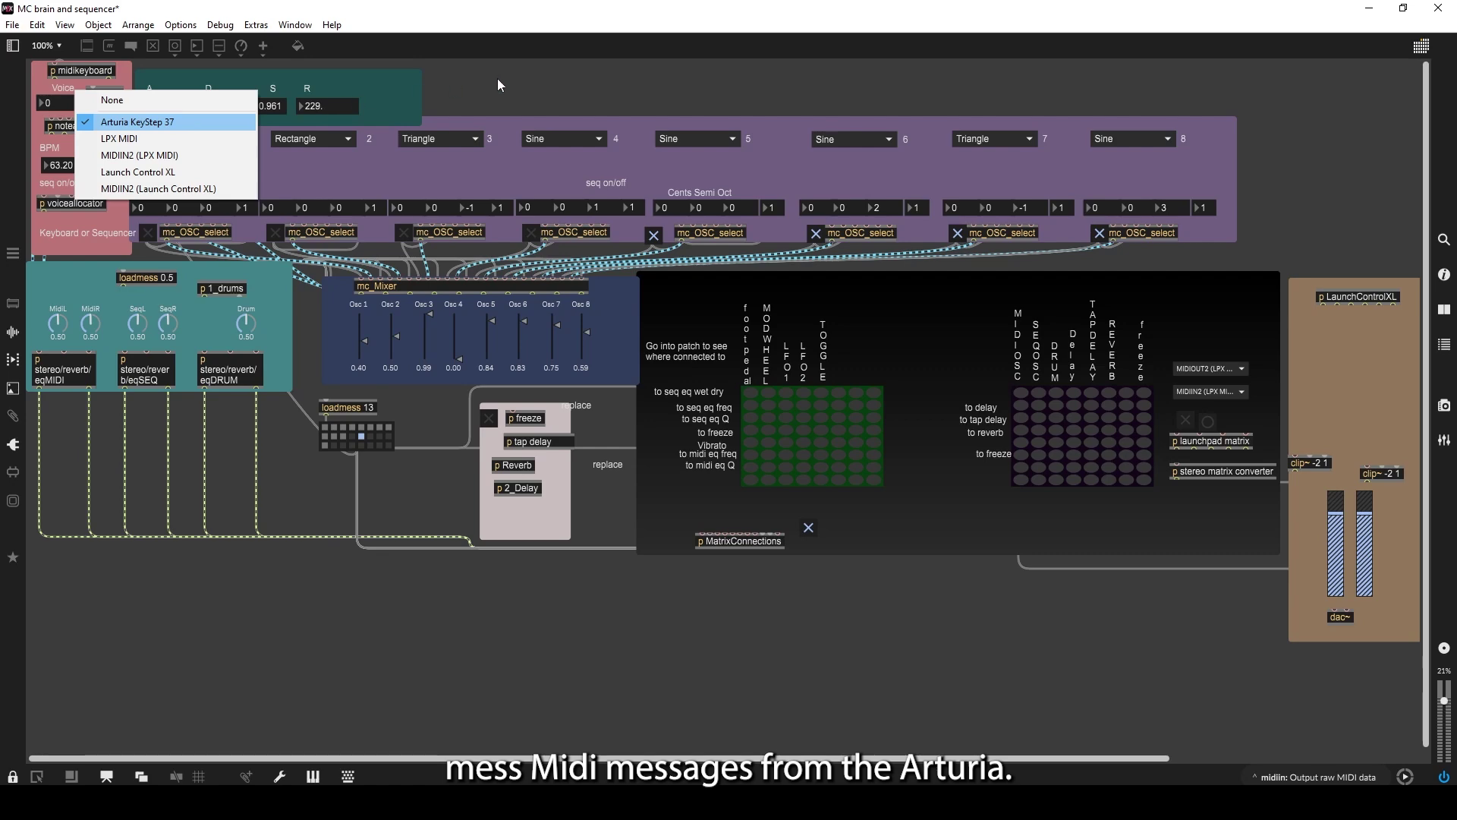
{"action": "left_click", "coordinate": [182, 123]}
Examine the midikeyboard subpatch to see how keyboard MIDI and control messages are routed, and close it.
{"action": "double_click", "coordinate": [93, 72]}
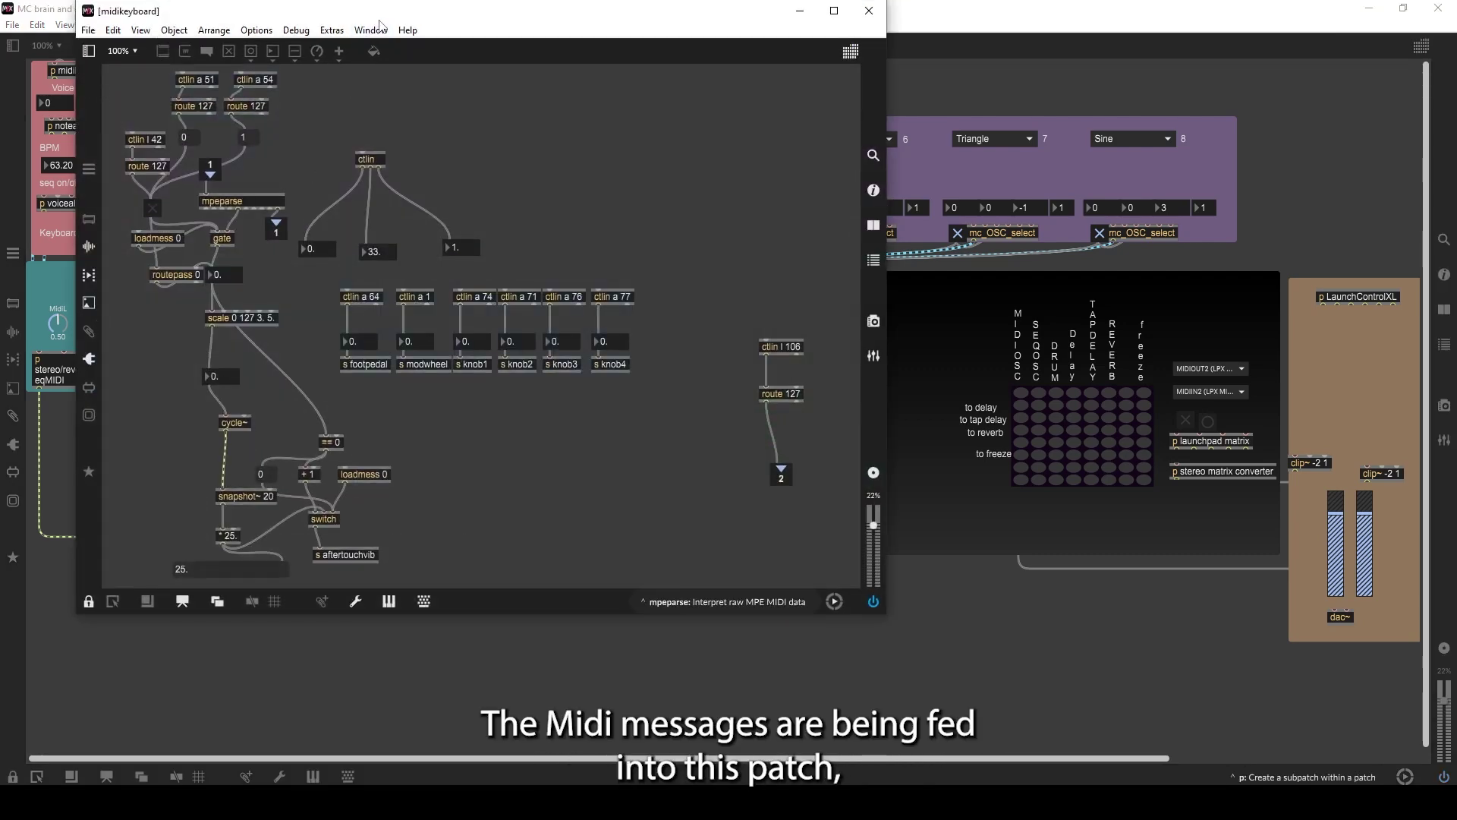
{"action": "left_click_drag", "start_coordinate": [380, 16], "coordinate": [688, 149]}
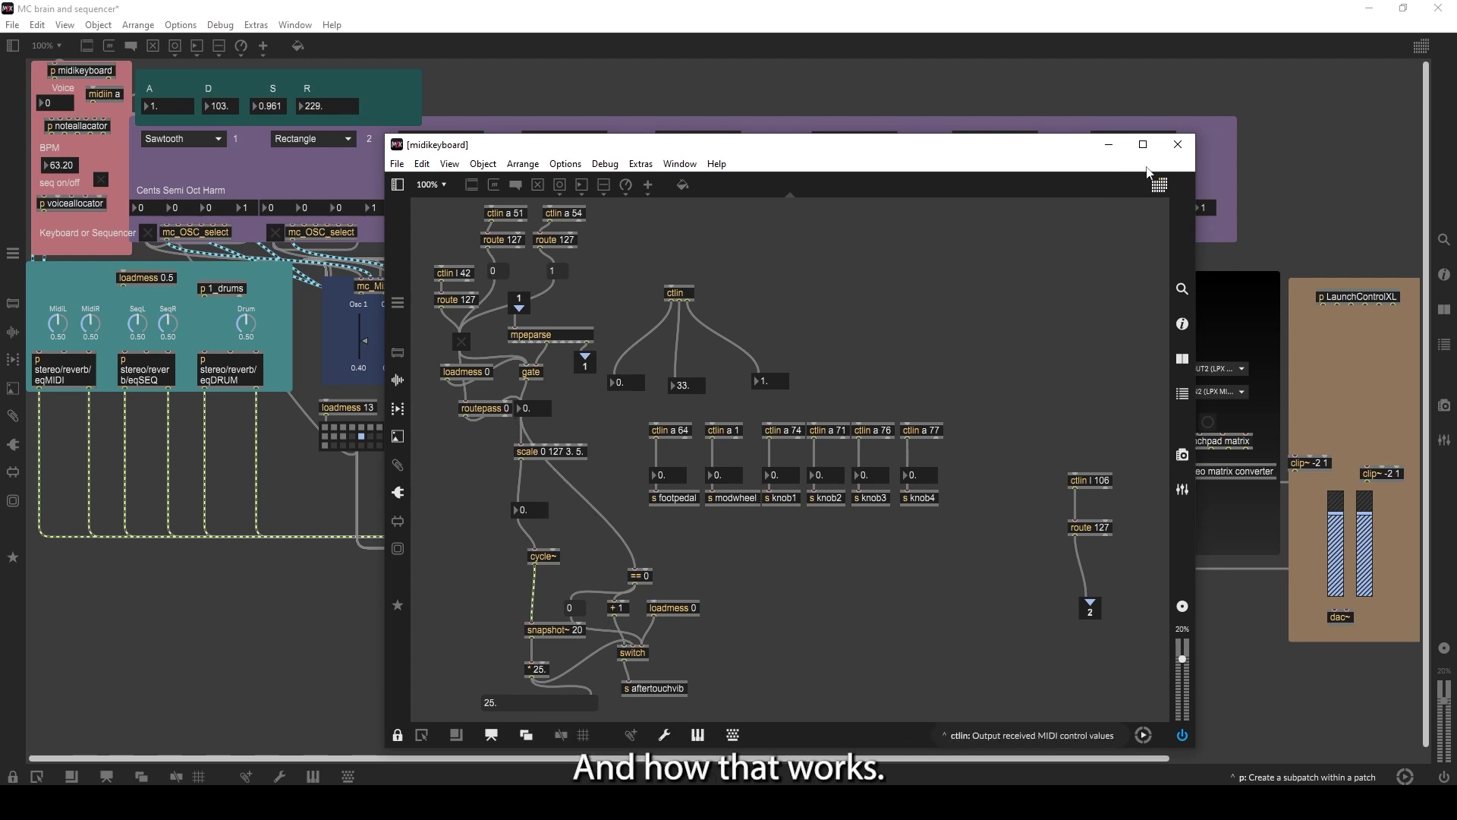
{"action": "left_click", "coordinate": [1177, 145]}
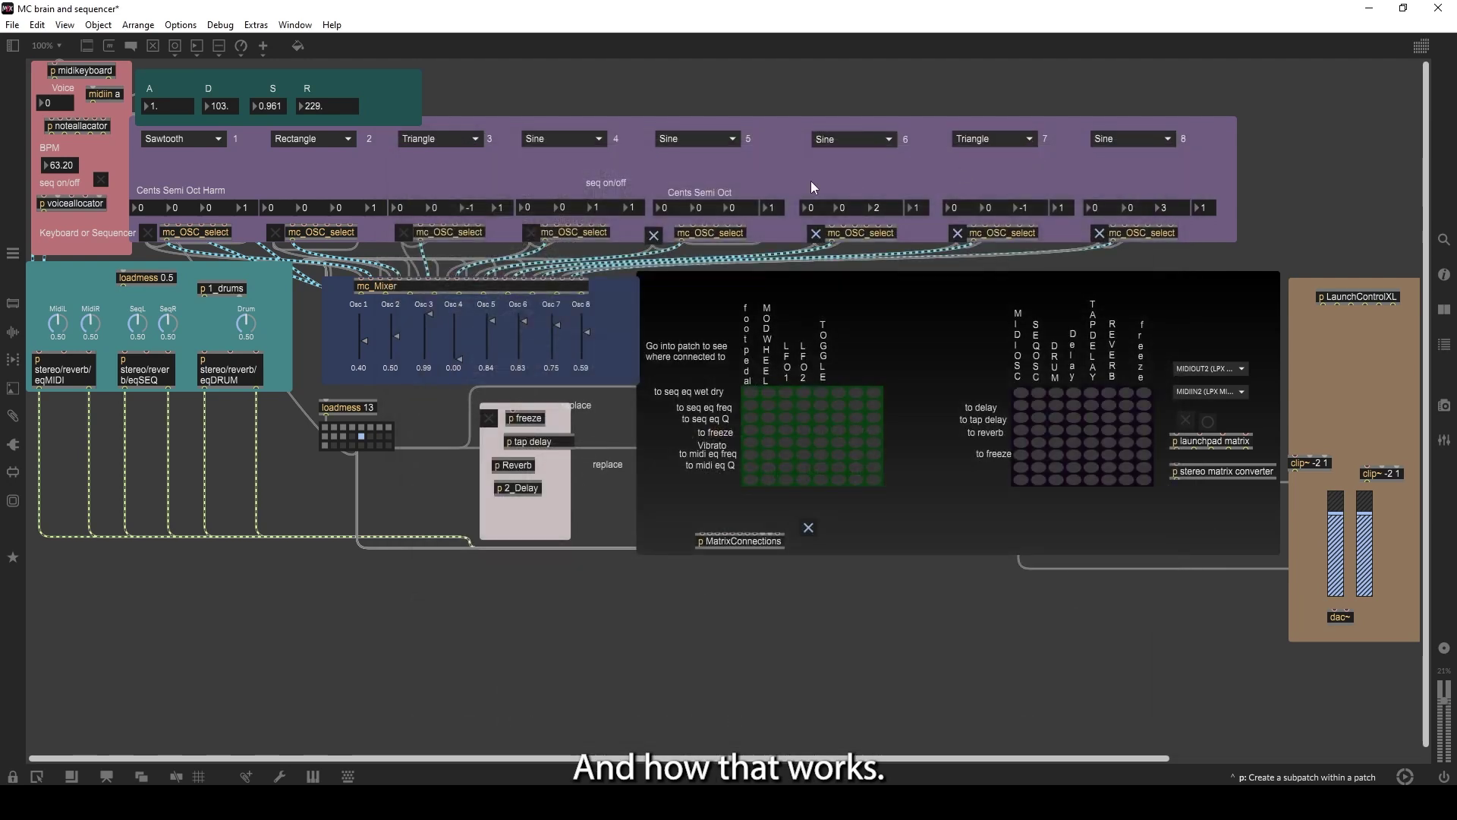
Inspect the noteallocator subpatch, following how the knob values feed the ADSR envelope shown in the main patch.
{"action": "double_click", "coordinate": [94, 127]}
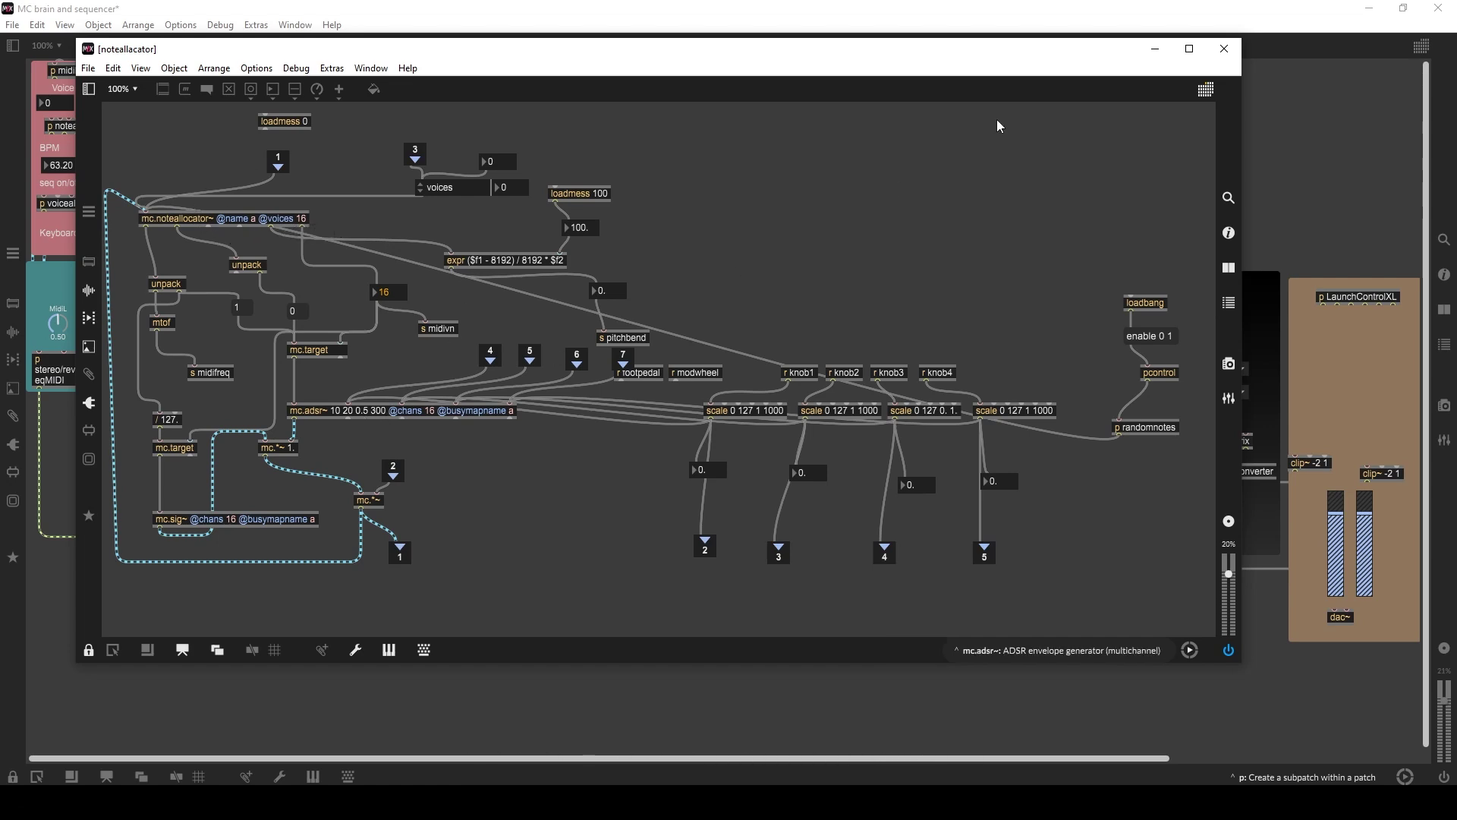
{"action": "left_click", "coordinate": [1223, 49]}
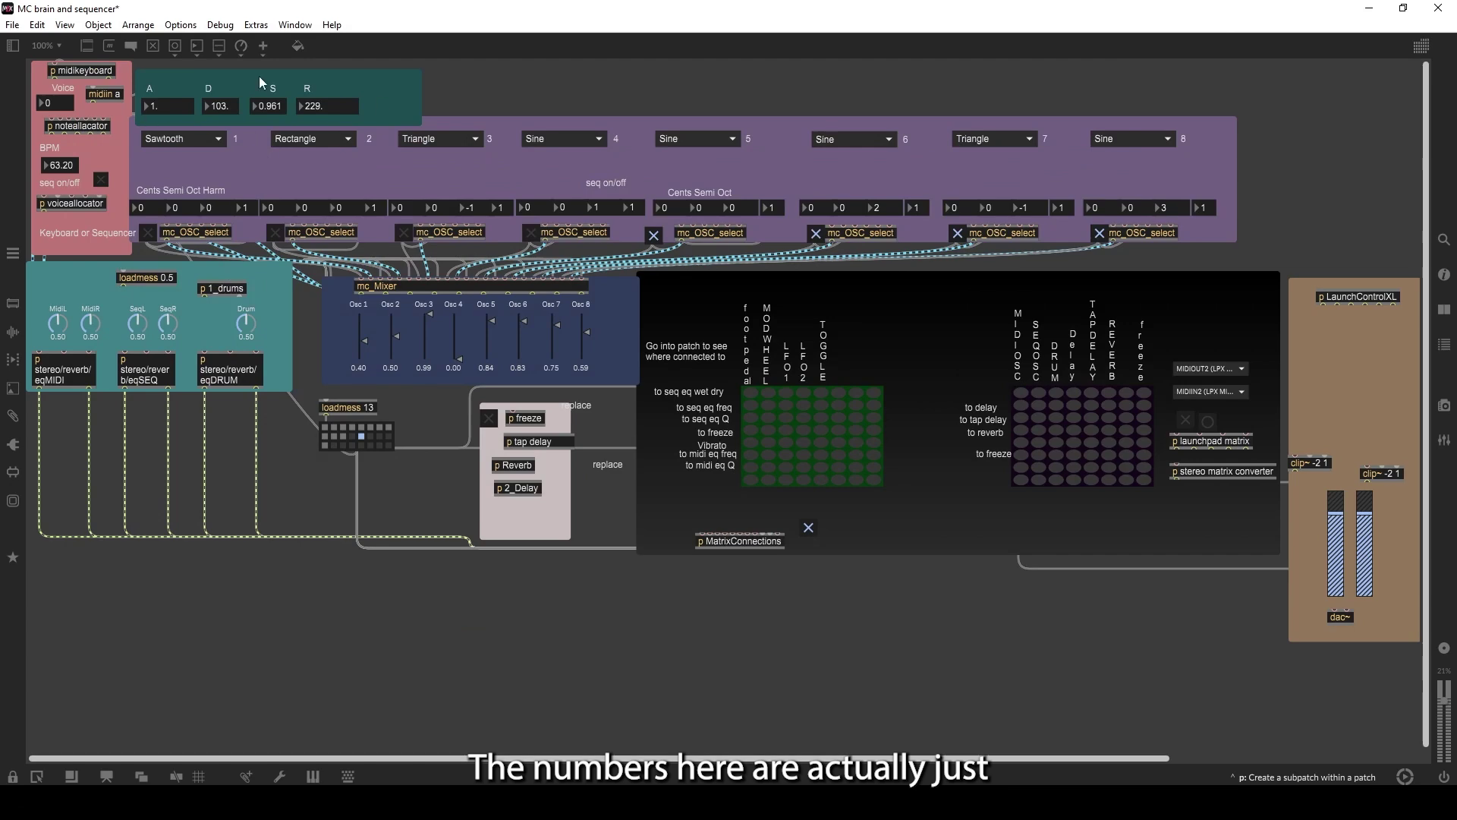
{"action": "double_click", "coordinate": [65, 127]}
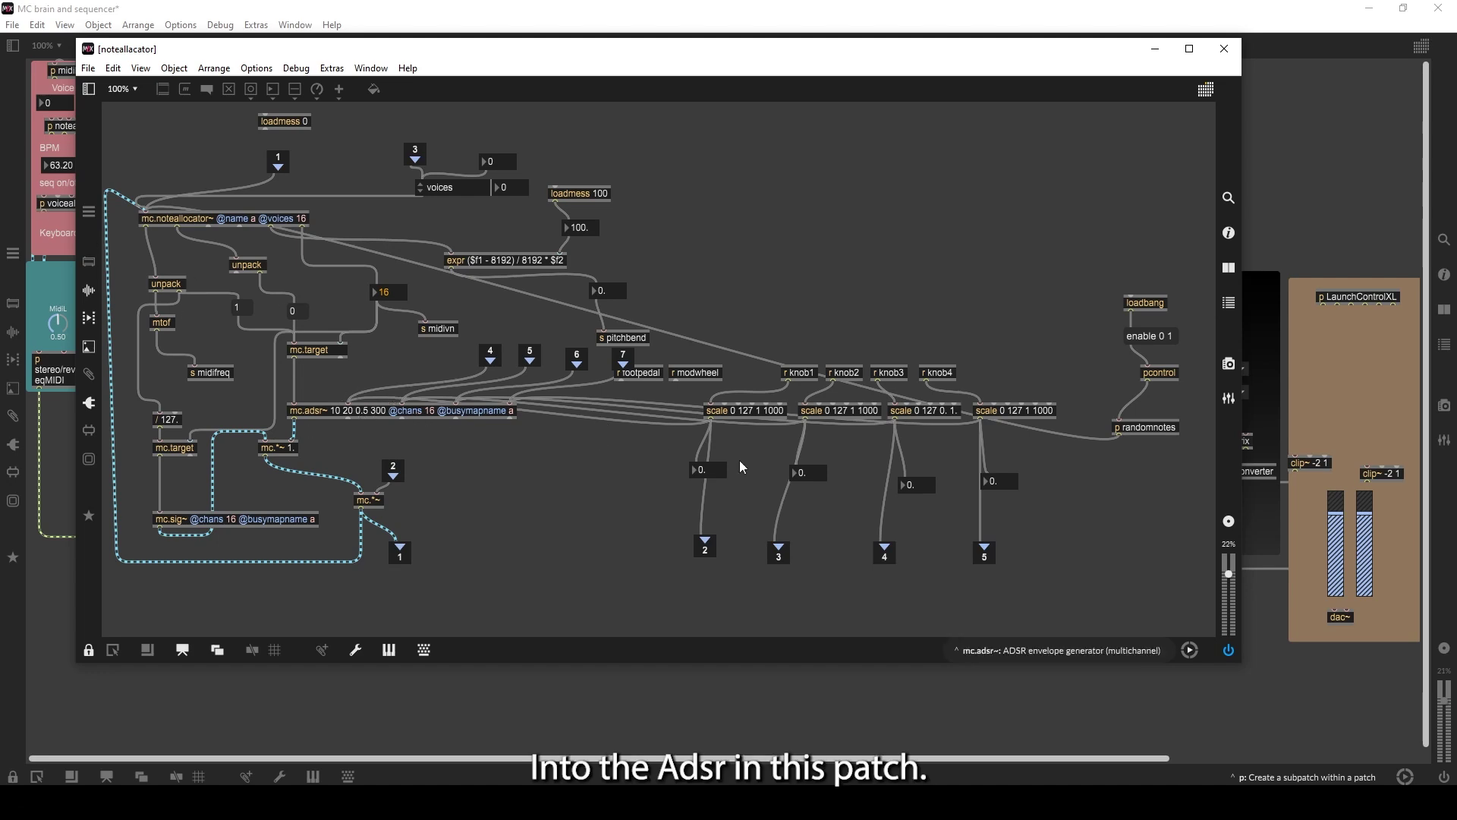
{"action": "left_click", "coordinate": [1155, 50]}
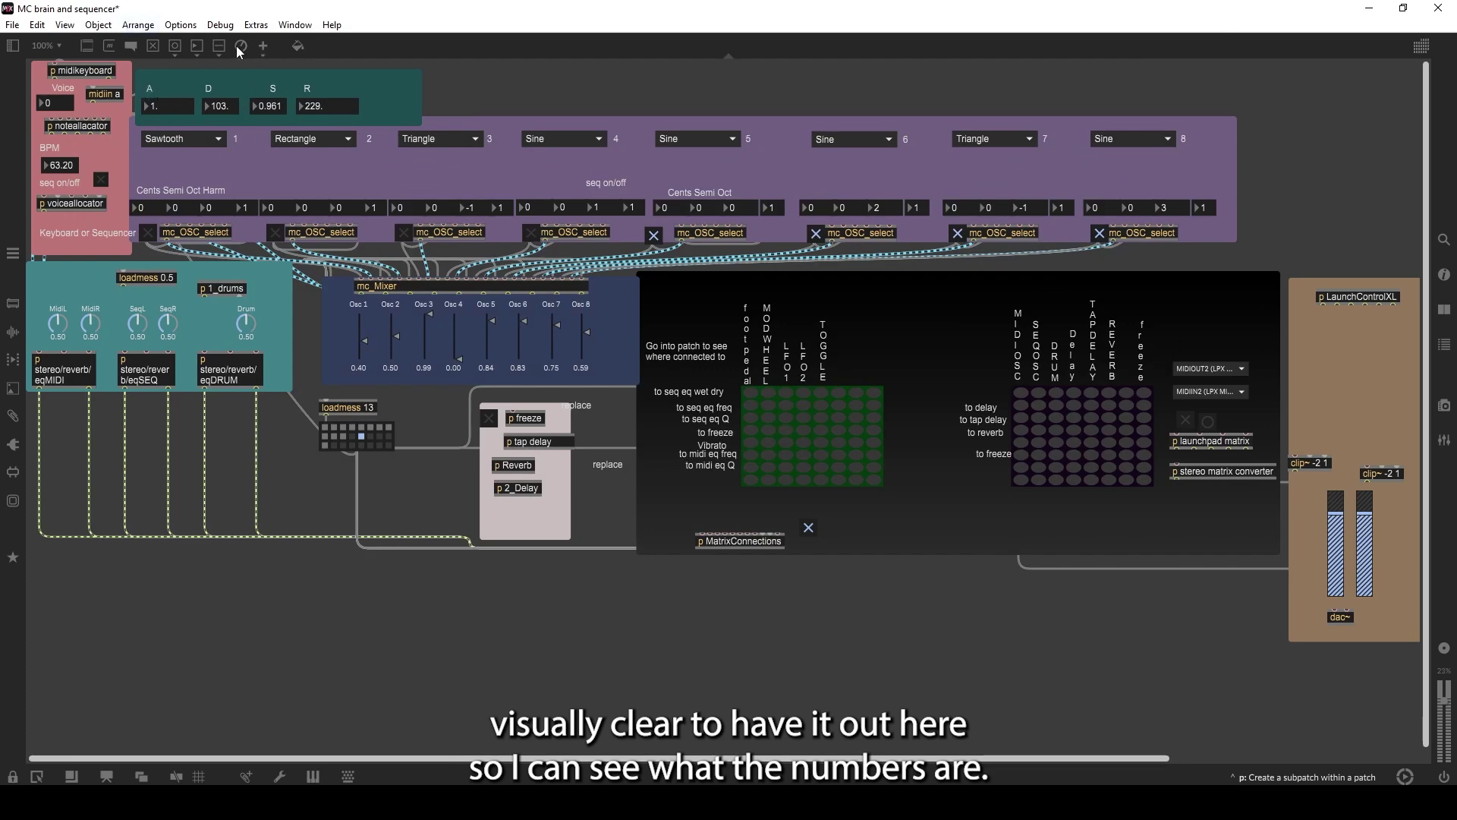
{"action": "double_click", "coordinate": [78, 127]}
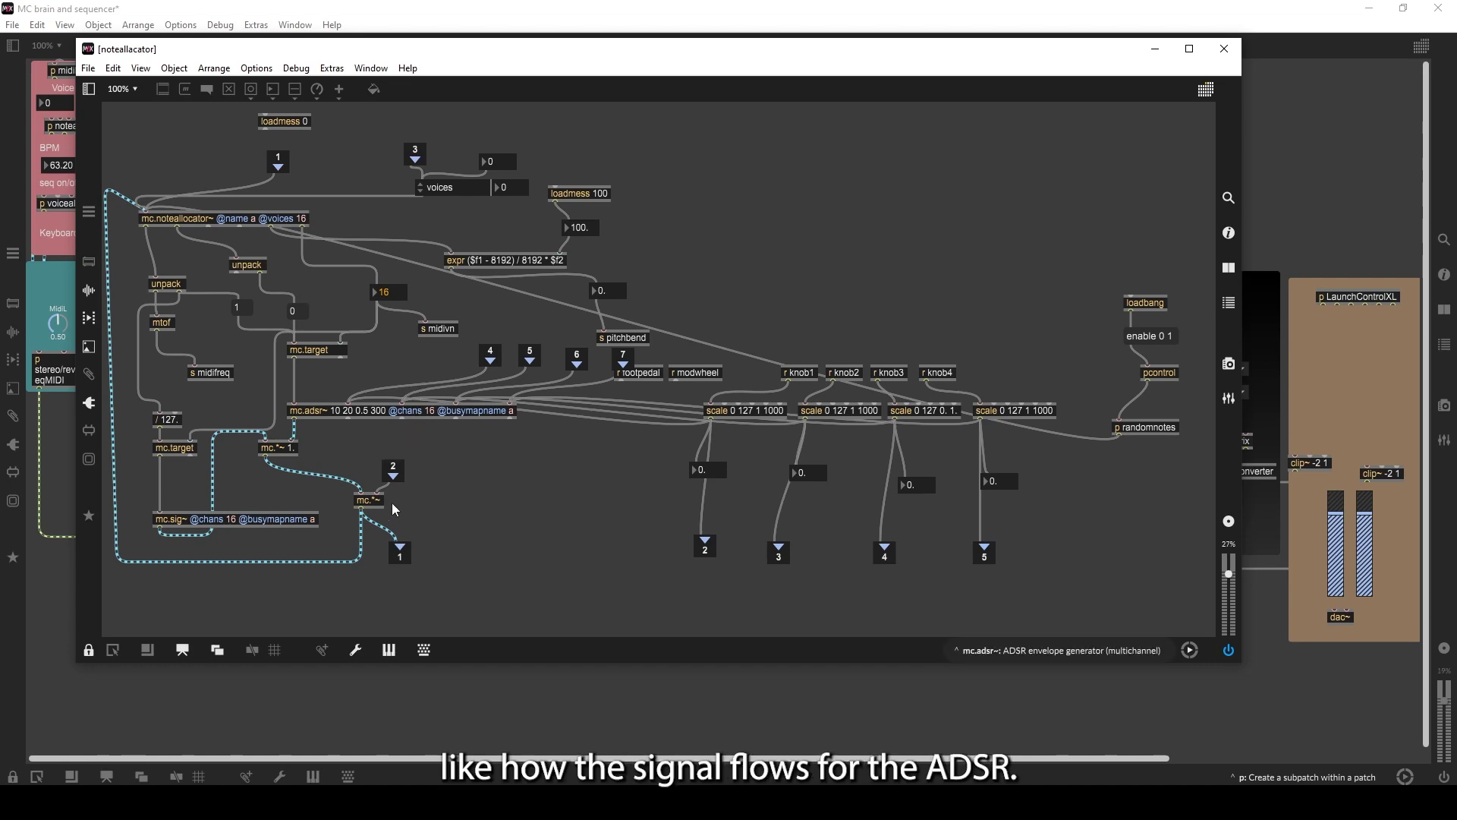
{"action": "left_click", "coordinate": [1225, 50]}
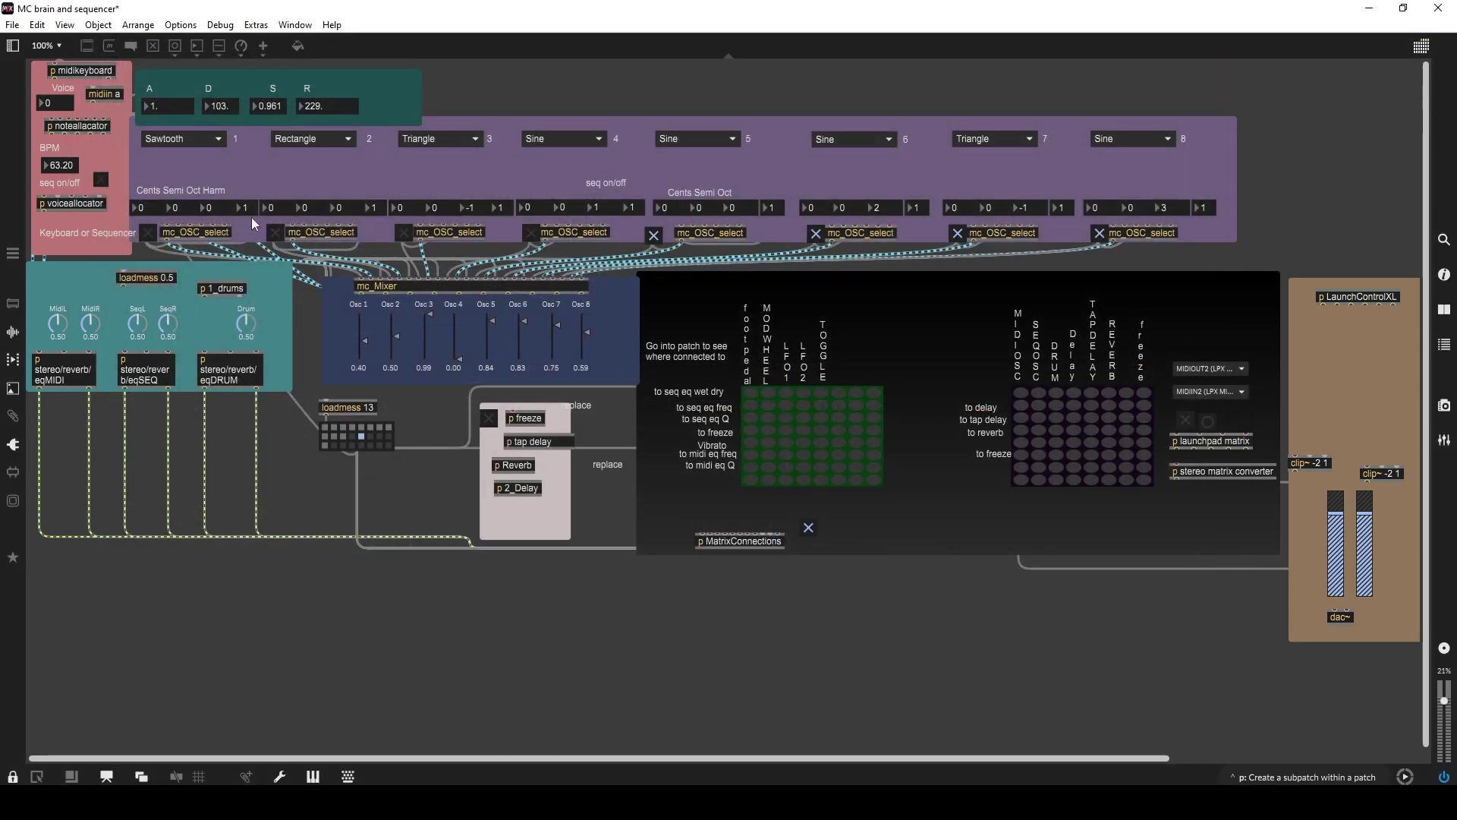
Look through the voiceallocator subpatch to review the step sequencer and its routing, and close it.
{"action": "double_click", "coordinate": [61, 204]}
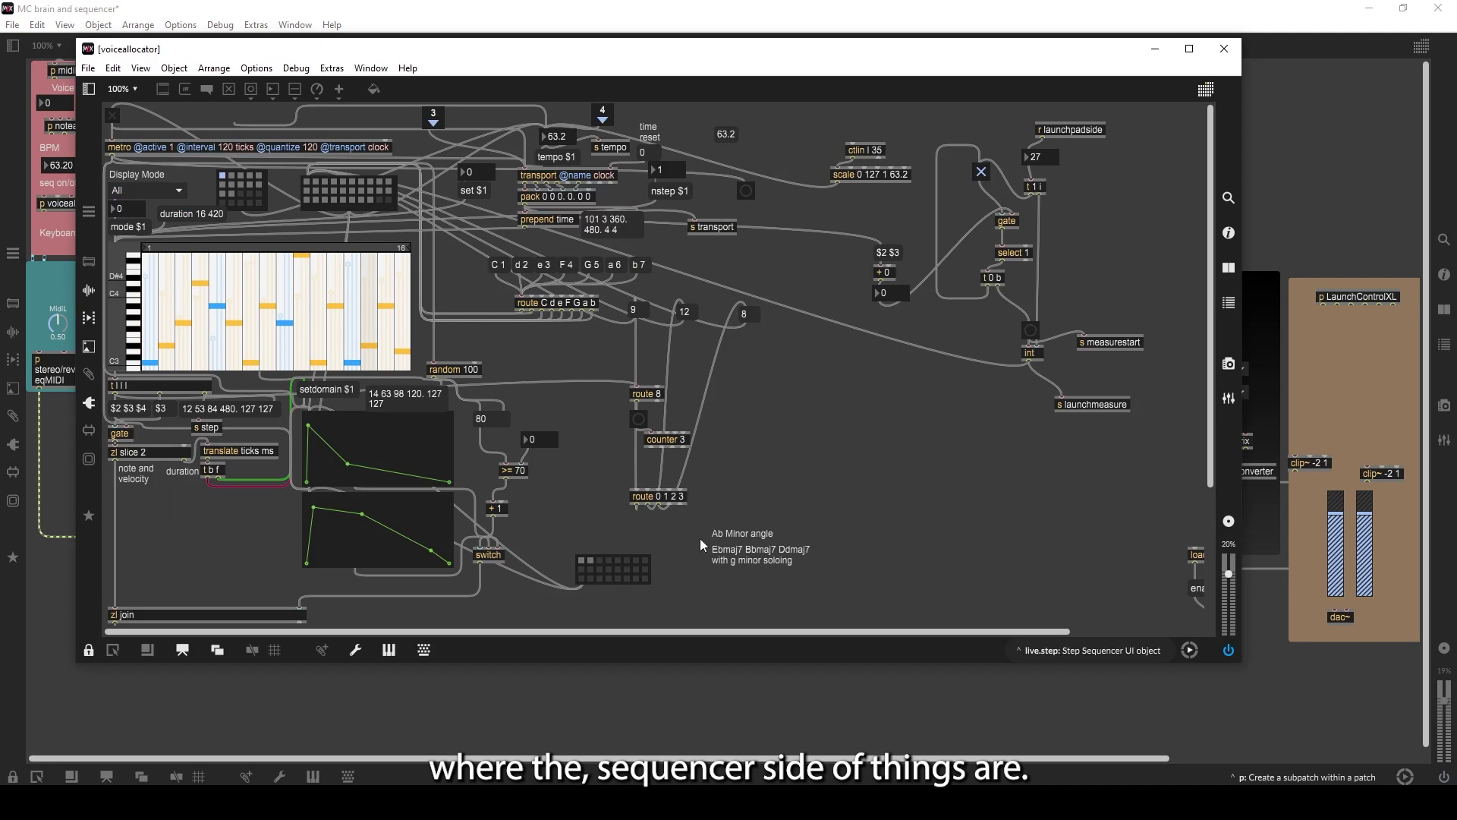
{"action": "scroll", "coordinate": [738, 631], "scroll_direction": "up", "scroll_amount": 2}
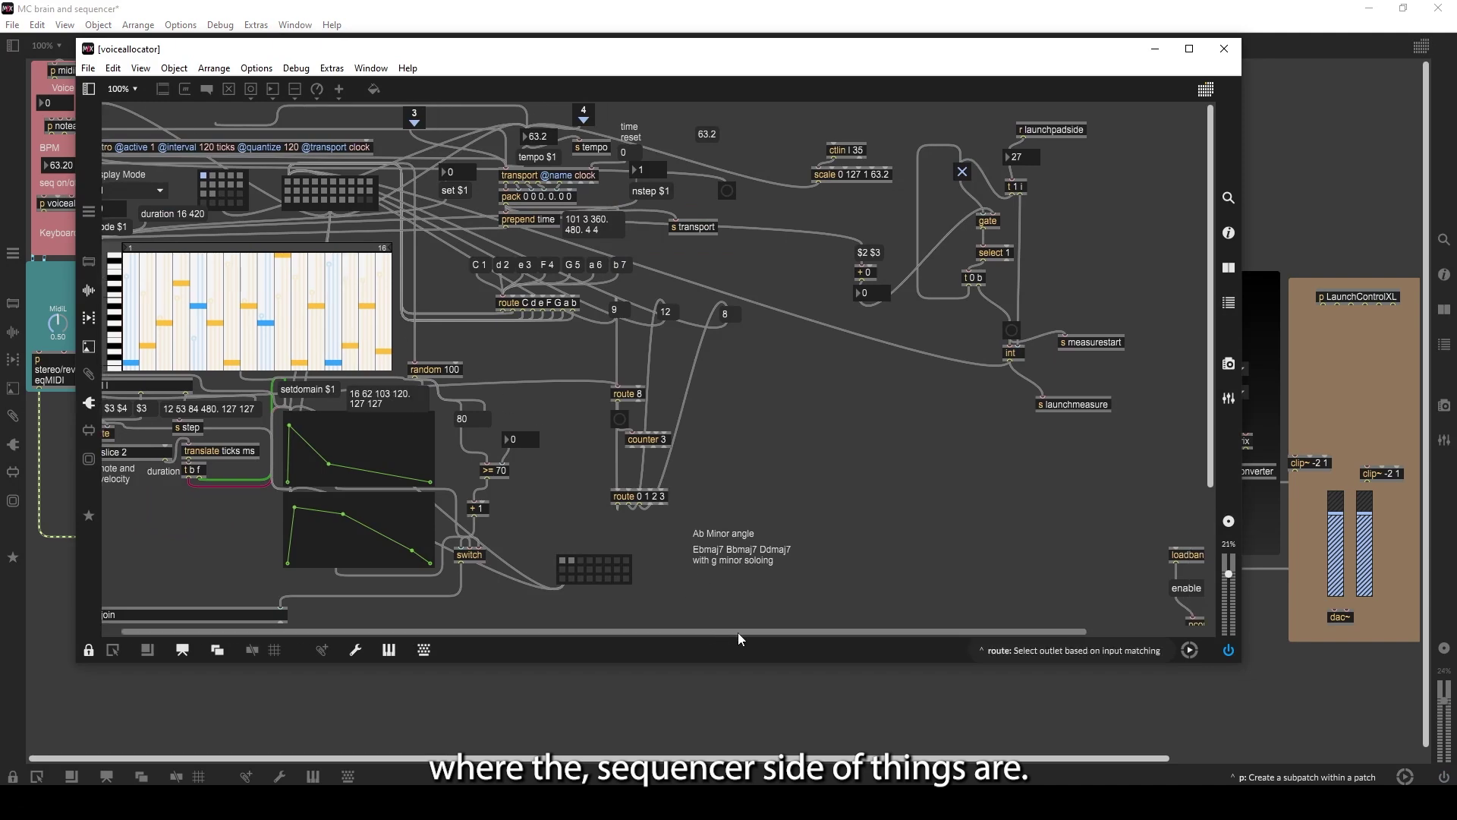
{"action": "scroll", "coordinate": [651, 622], "scroll_direction": "down", "scroll_amount": 2}
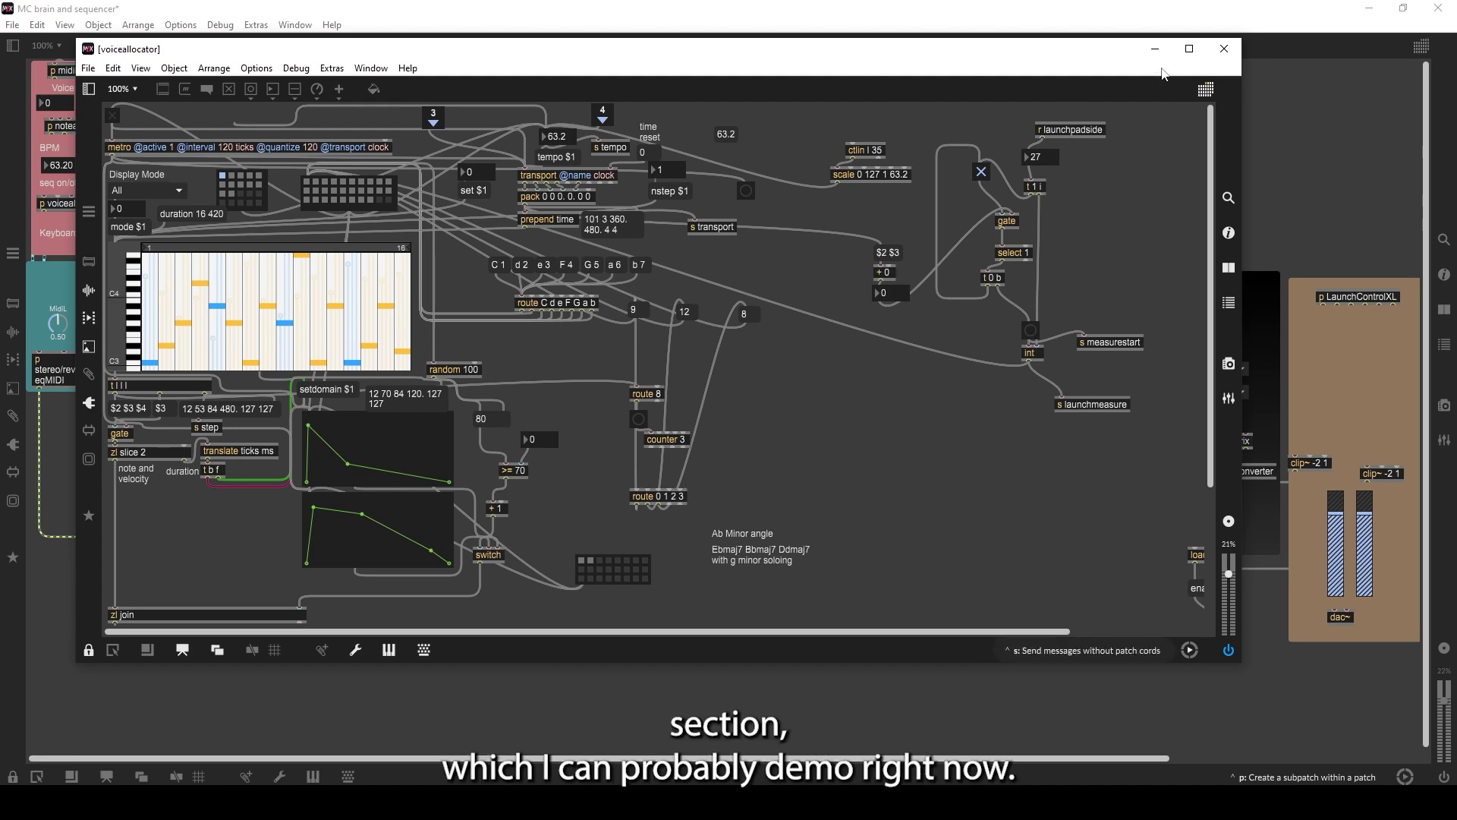
{"action": "key", "text": "ctrl+w"}
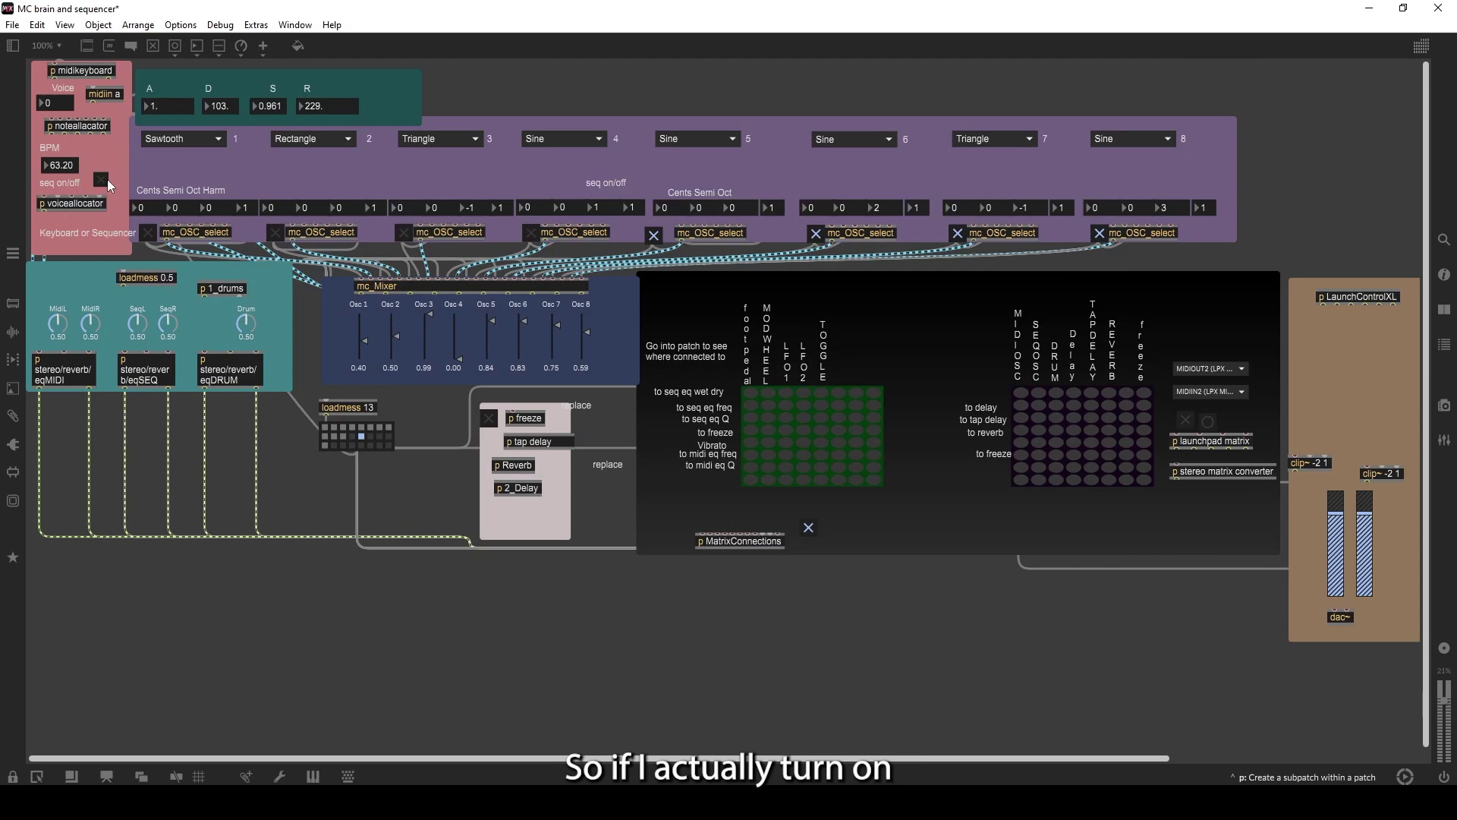
Turn on the sequencer clock and recall different pattern presets for the step sequencer in the voiceallocator subpatch.
{"action": "left_click", "coordinate": [101, 180]}
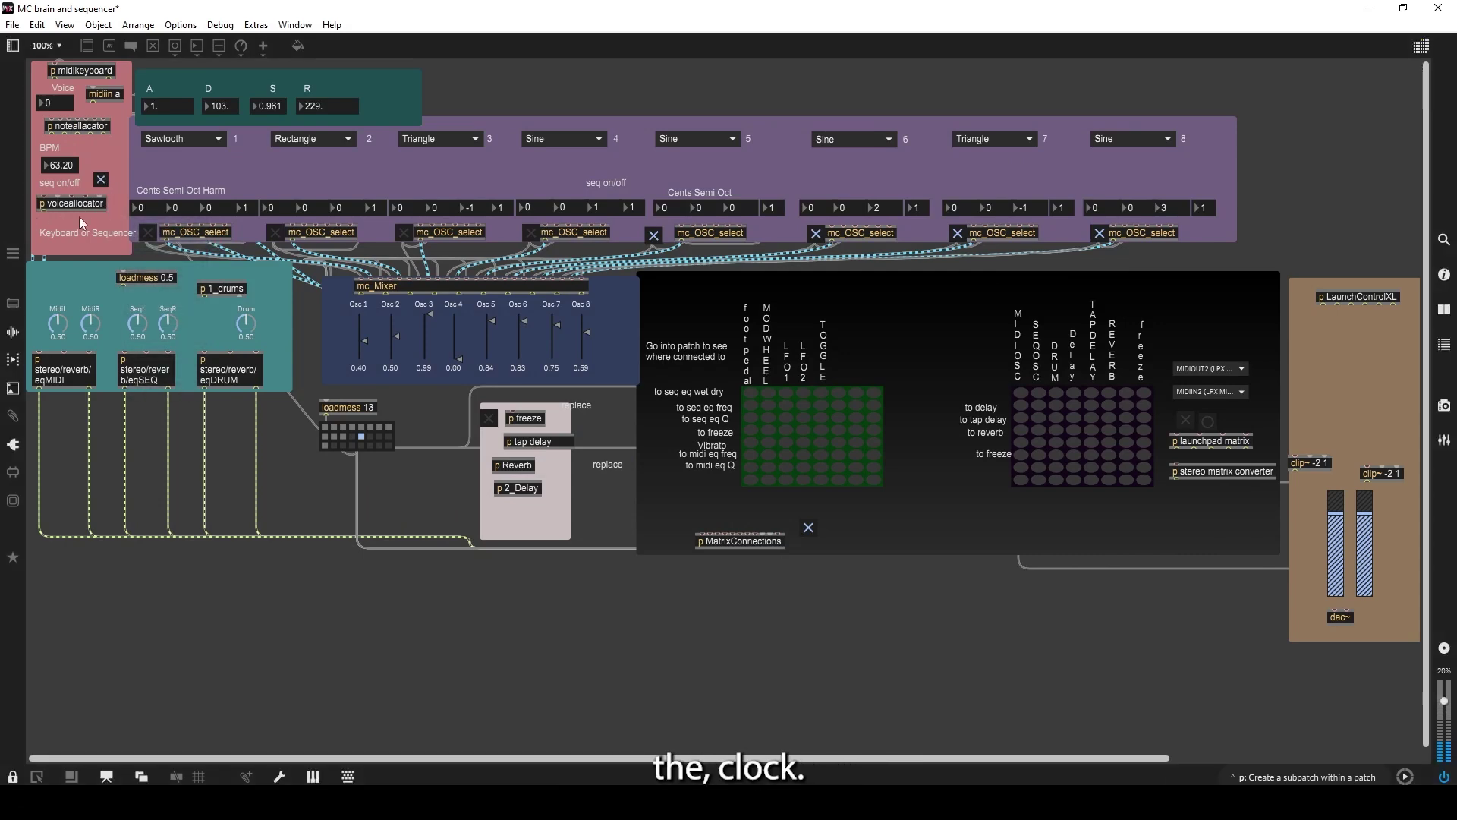
{"action": "left_click", "coordinate": [75, 205]}
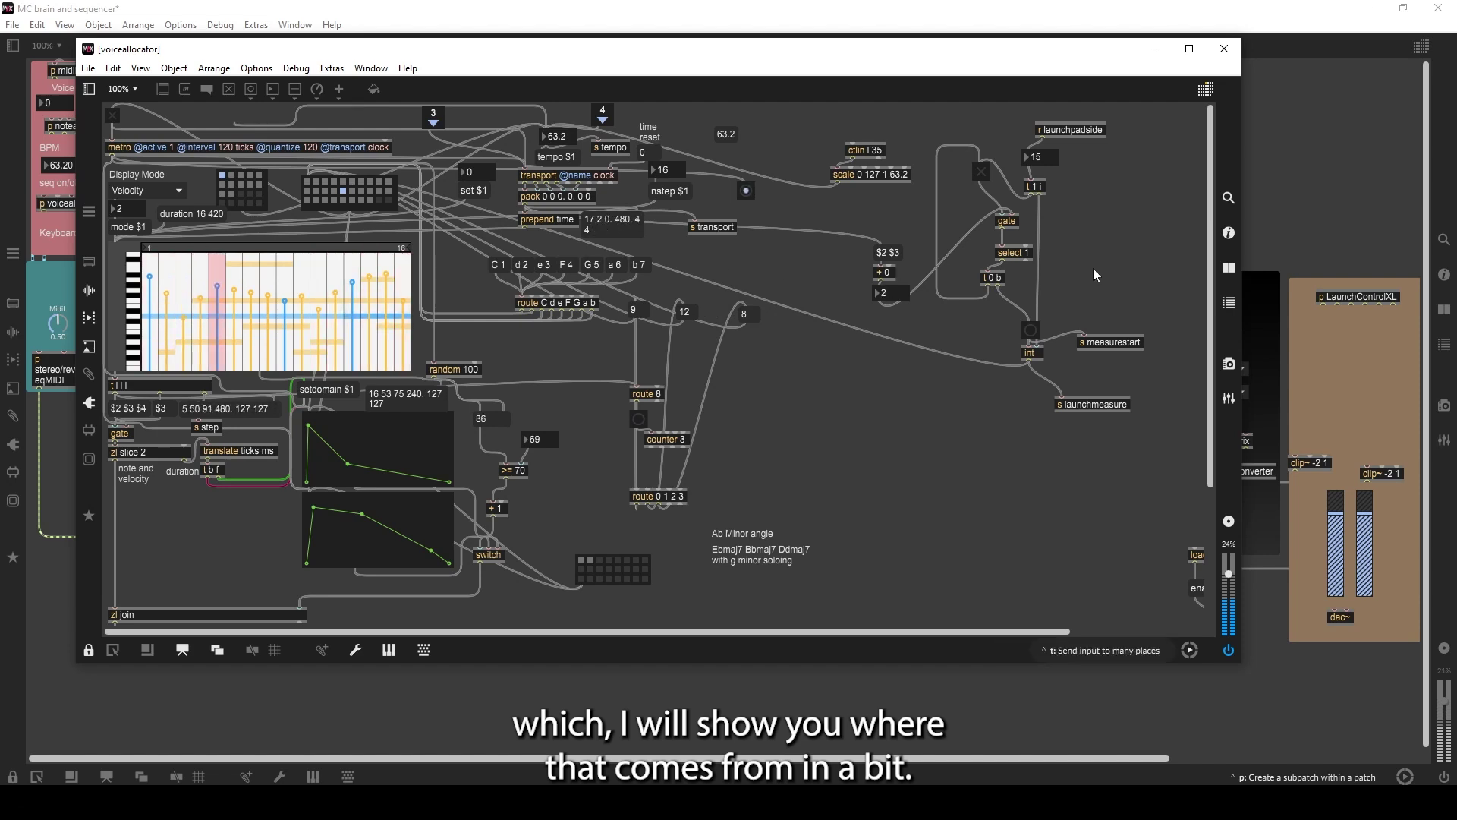
{"action": "left_click", "coordinate": [981, 170]}
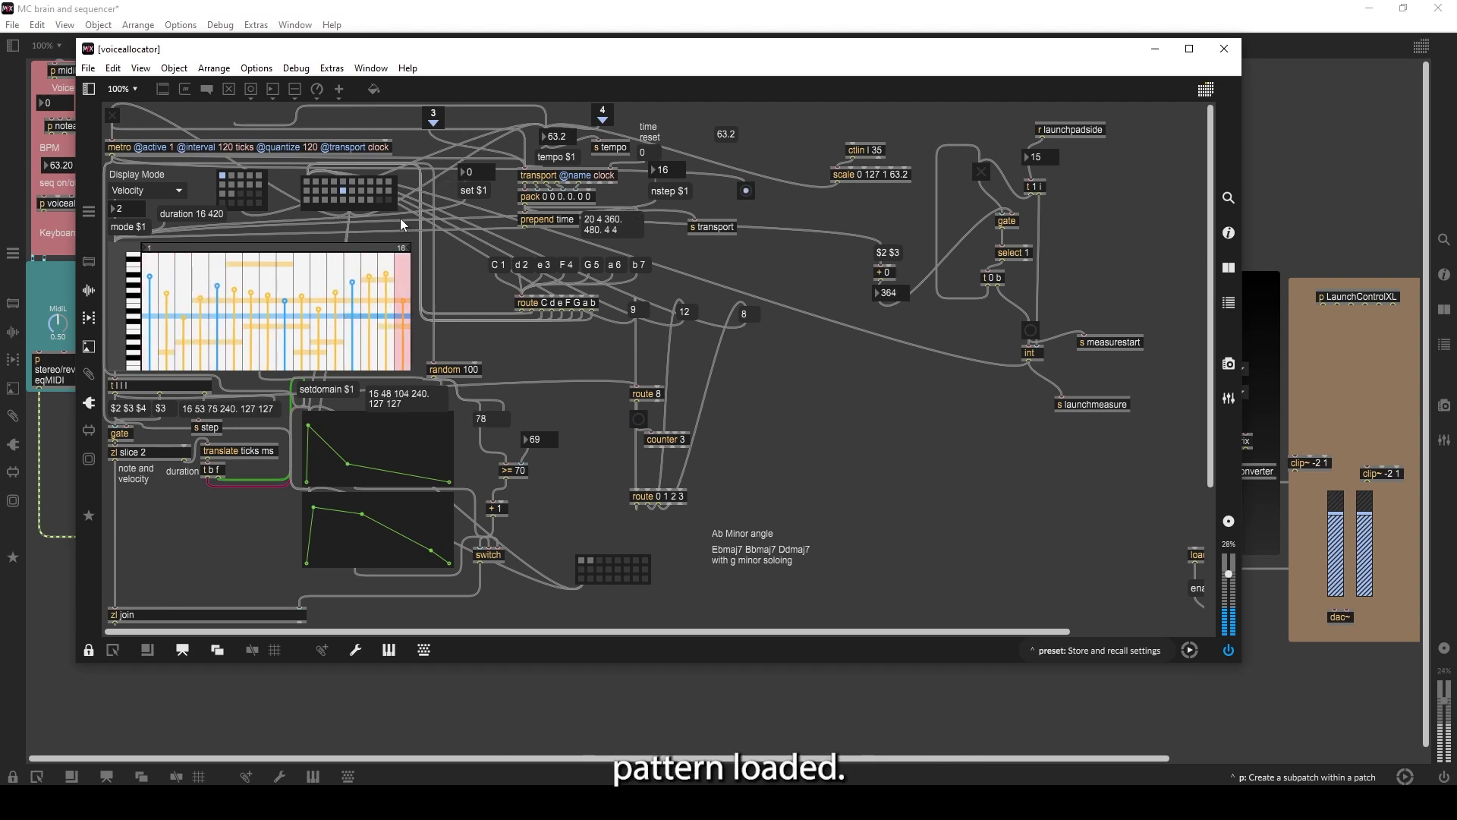
{"action": "left_click", "coordinate": [353, 190]}
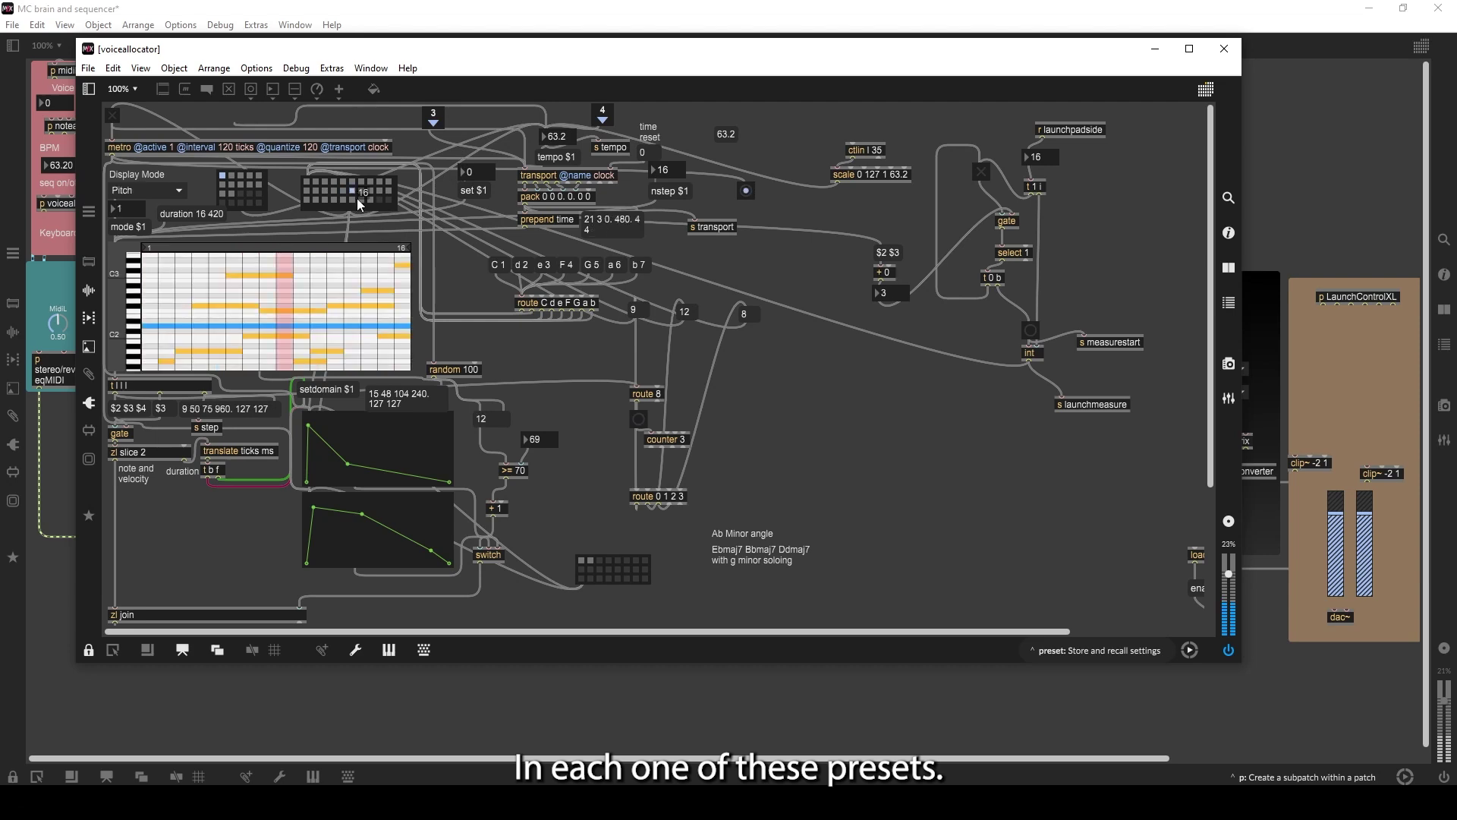
{"action": "left_click", "coordinate": [368, 190]}
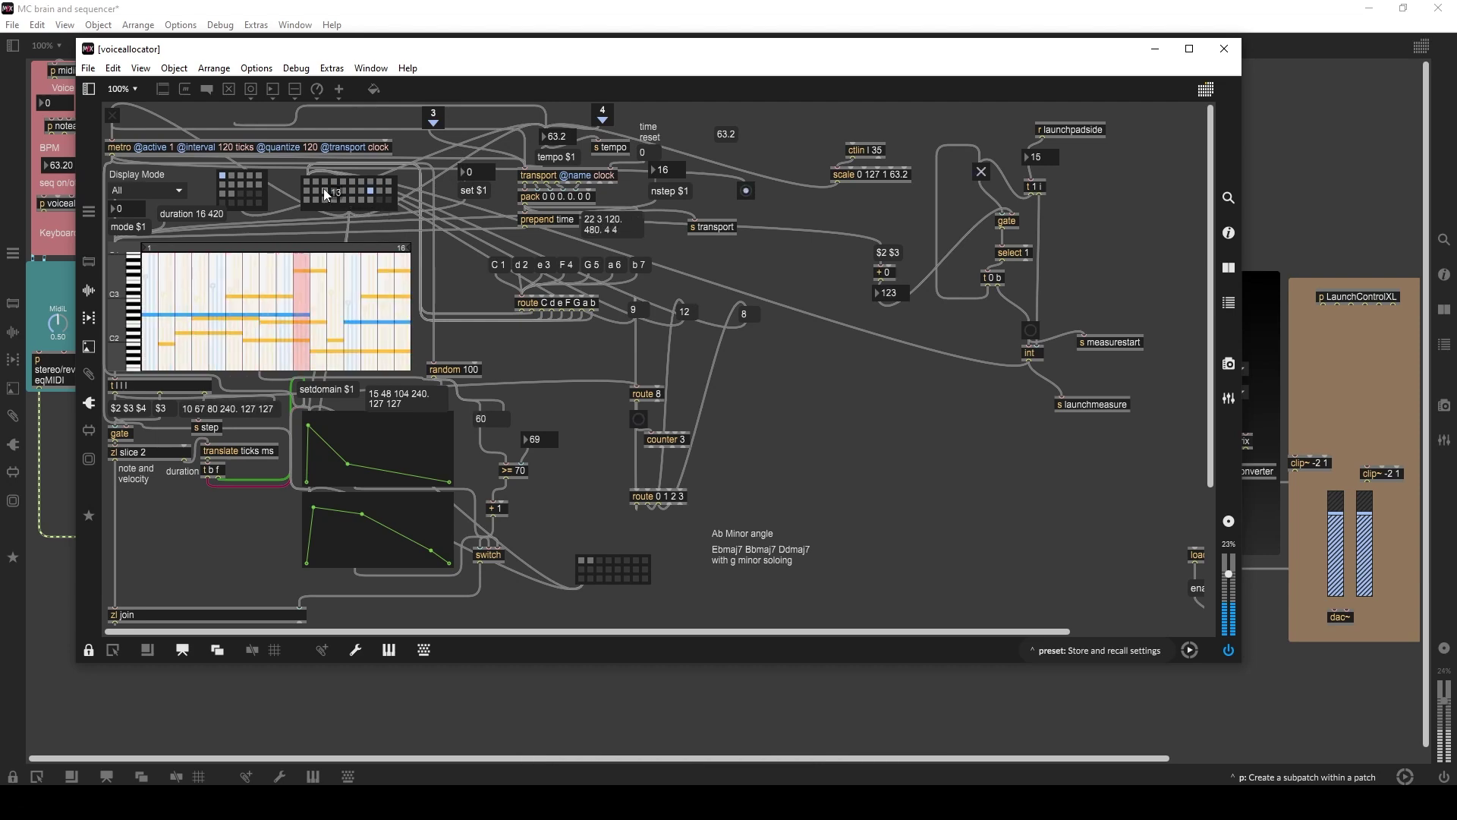
{"action": "left_click", "coordinate": [1224, 52]}
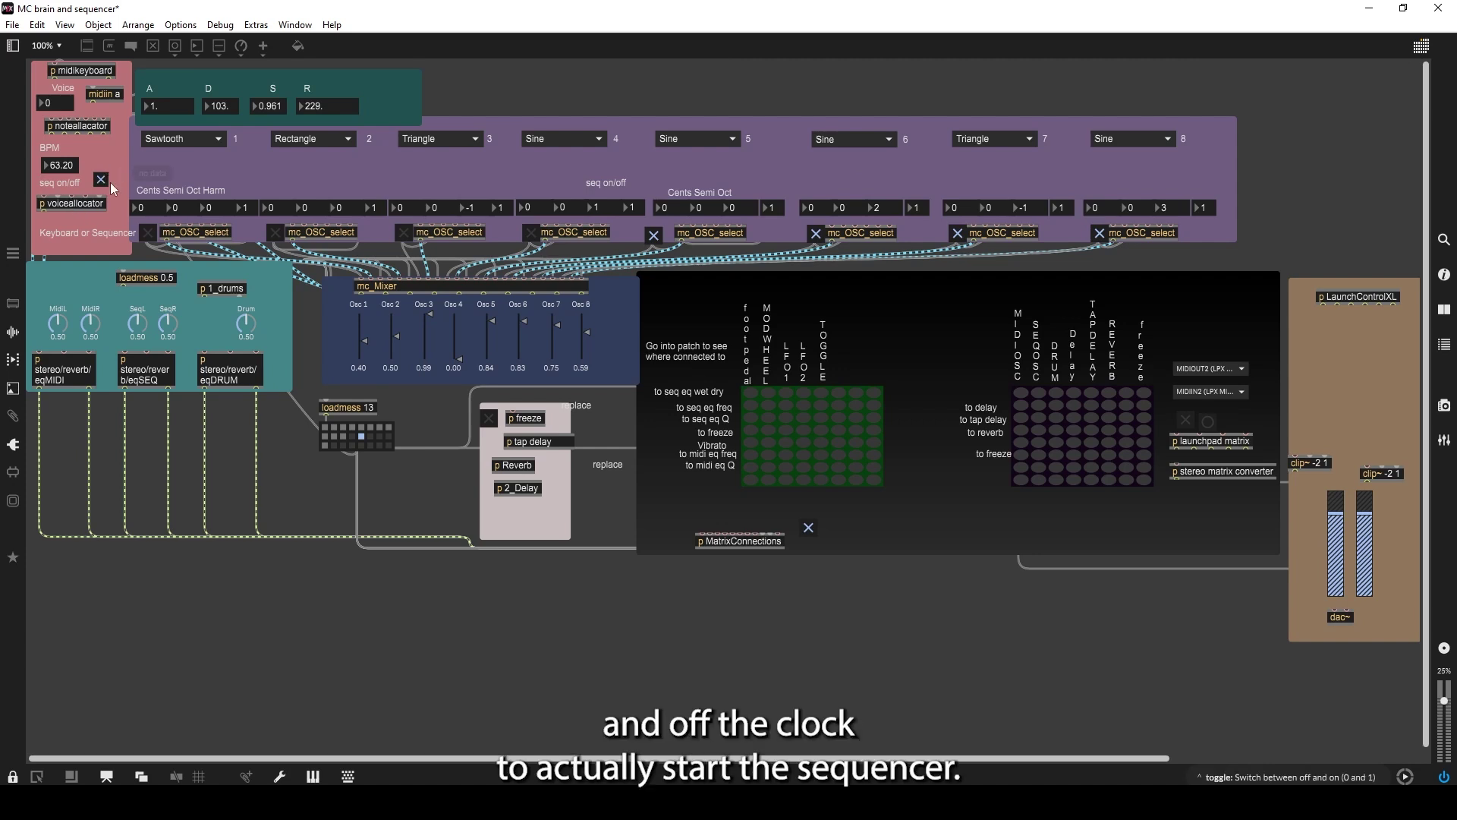
Reopen the voiceallocator subpatch to examine its metro and transport timing objects, and close it.
{"action": "double_click", "coordinate": [83, 205]}
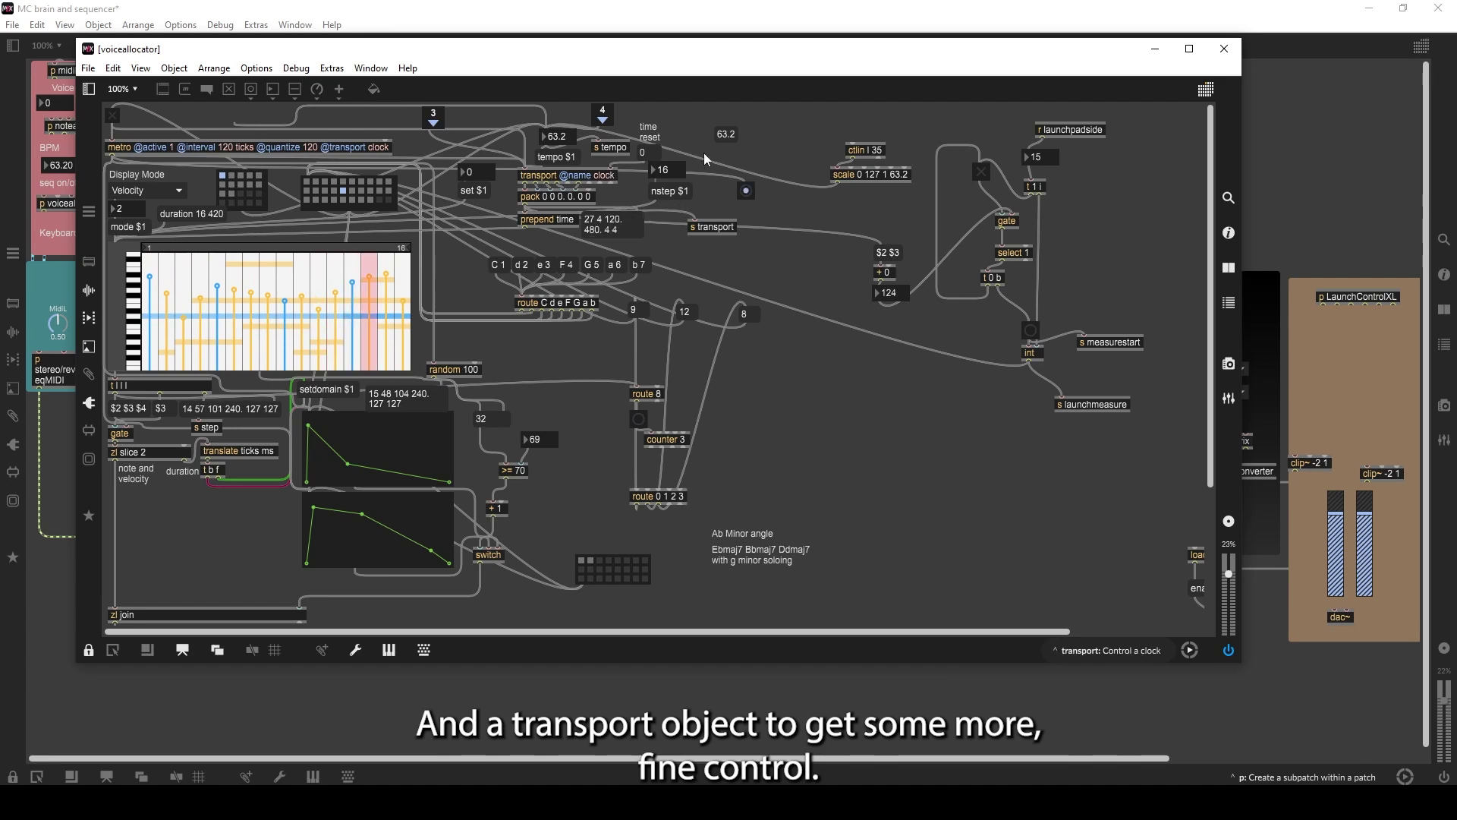
{"action": "left_click", "coordinate": [1228, 49]}
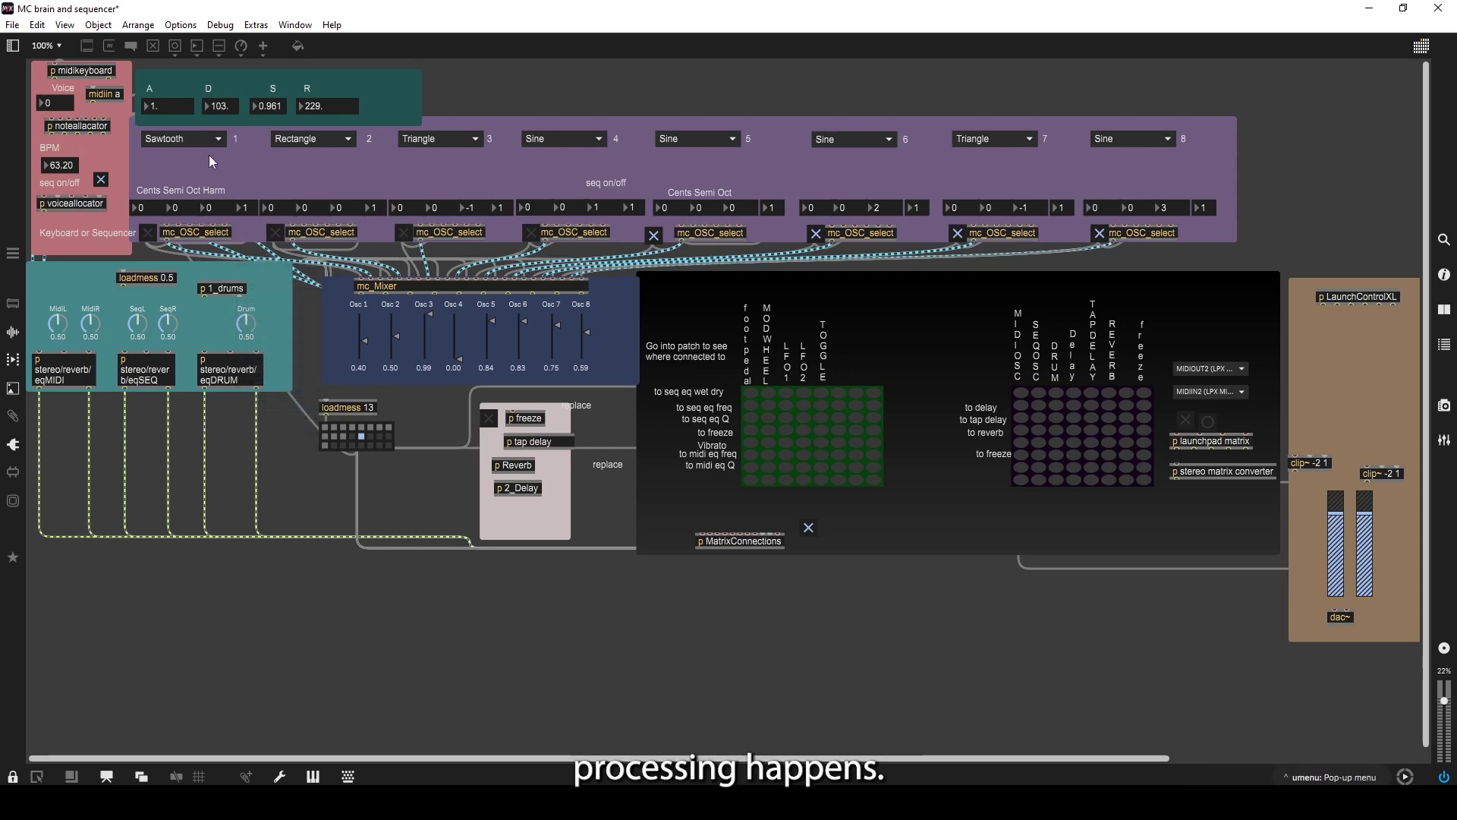
Inspect oscillator 1's mc_OSC_select patch, and switch its source toggle to the sequencer and back to the keyboard.
{"action": "double_click", "coordinate": [199, 229]}
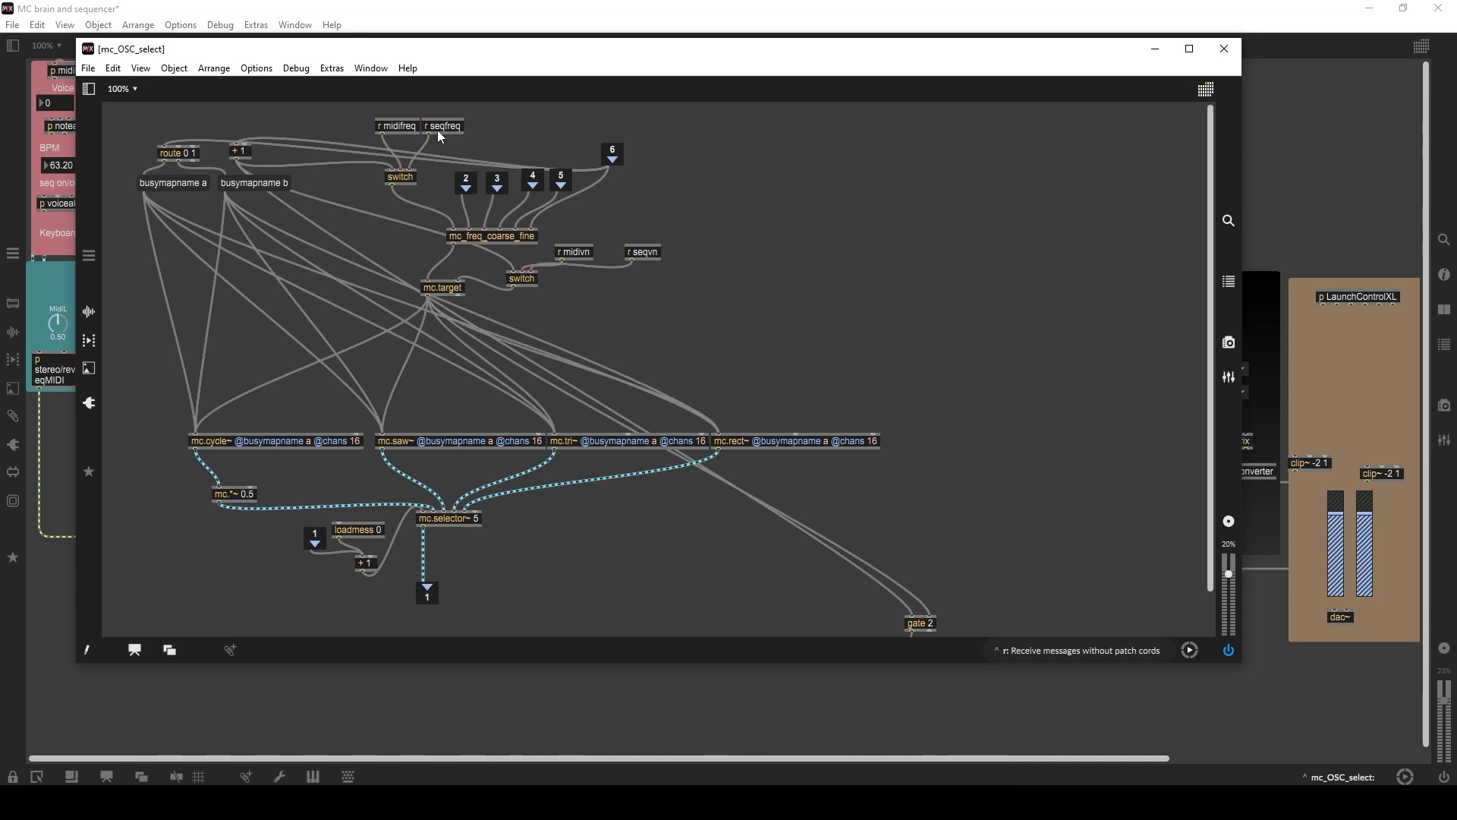
{"action": "left_click", "coordinate": [1217, 50]}
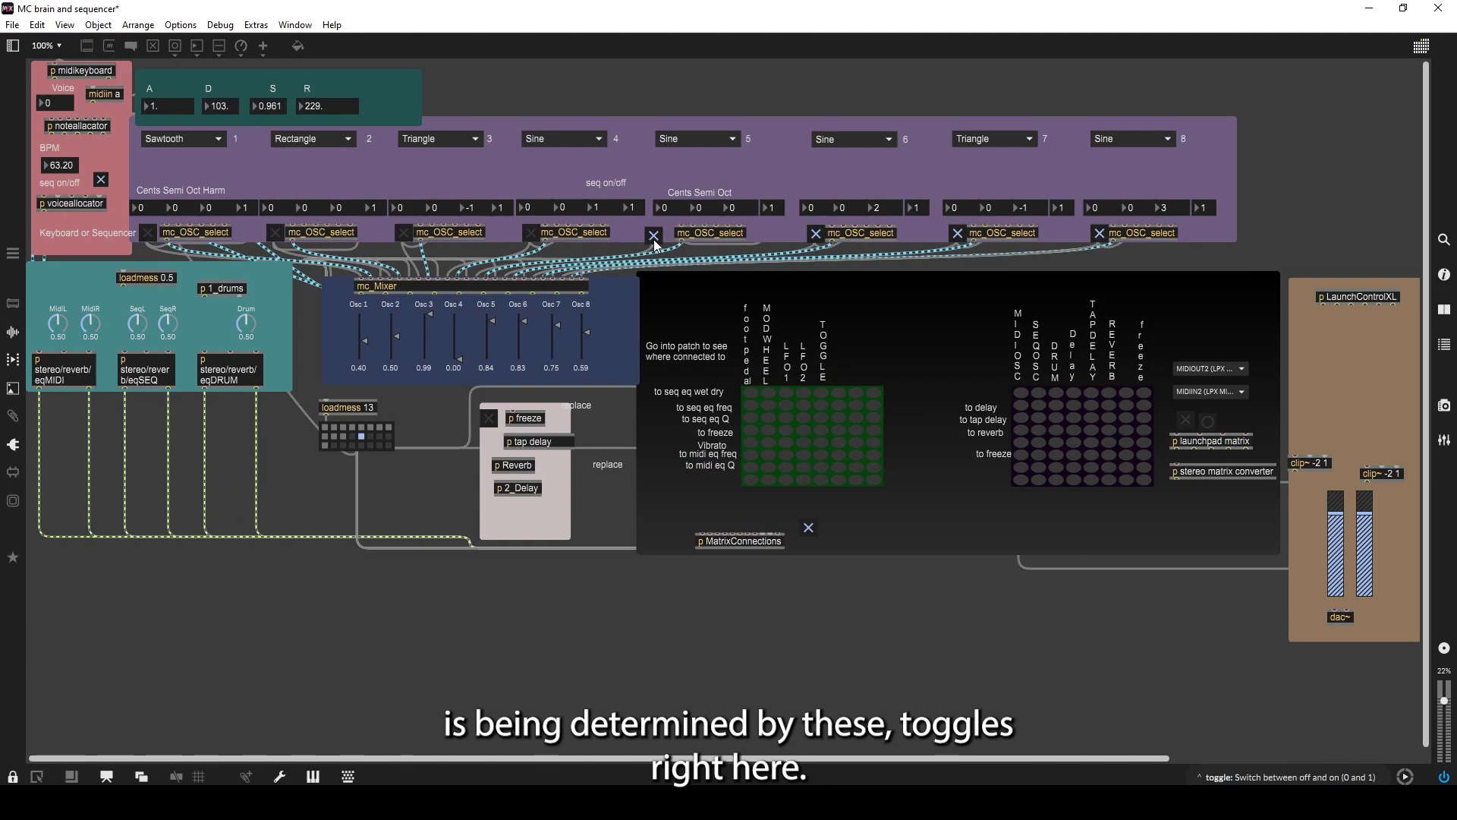
{"action": "left_click", "coordinate": [151, 235]}
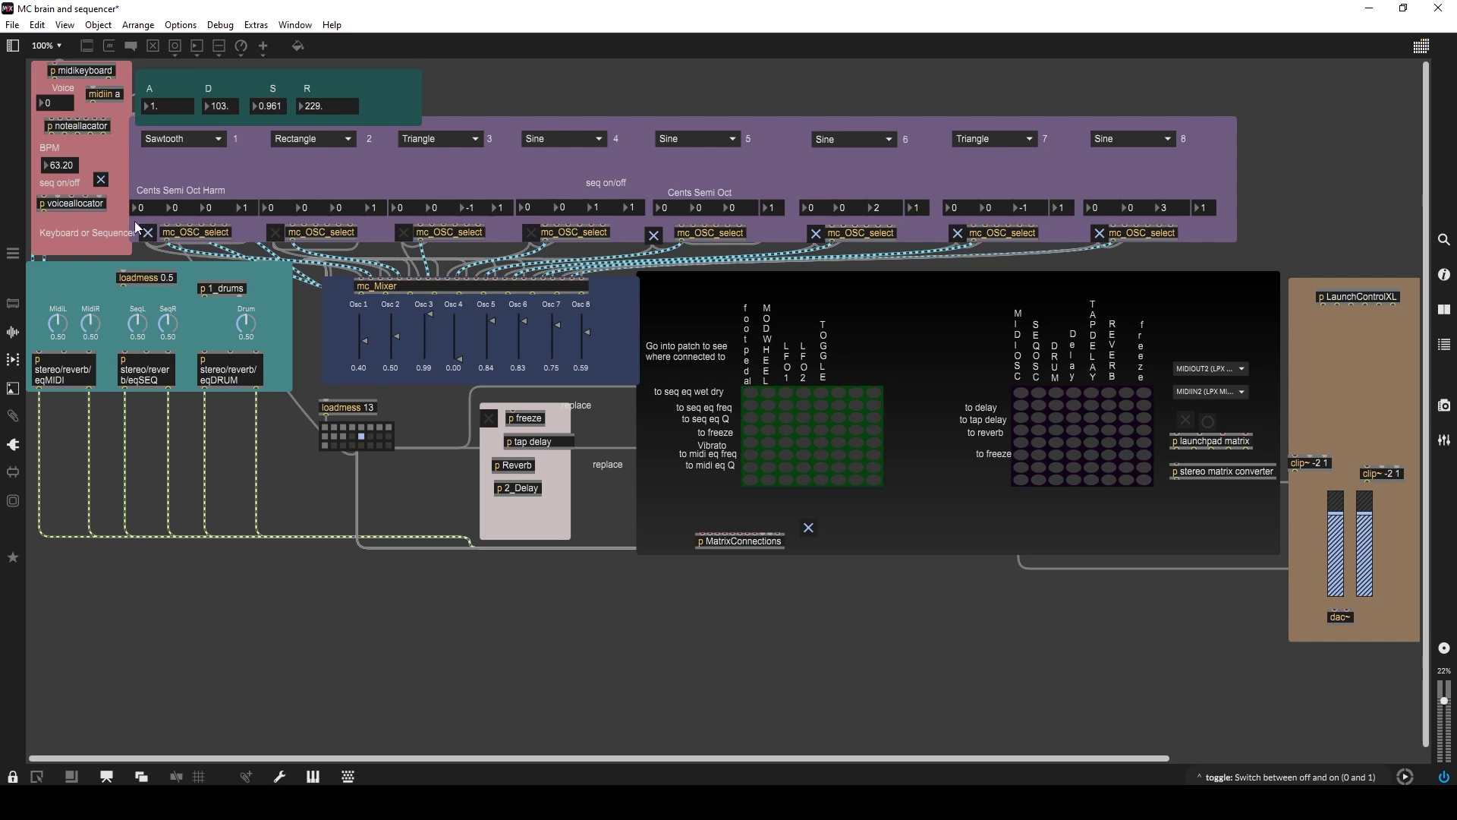
{"action": "left_click", "coordinate": [149, 234]}
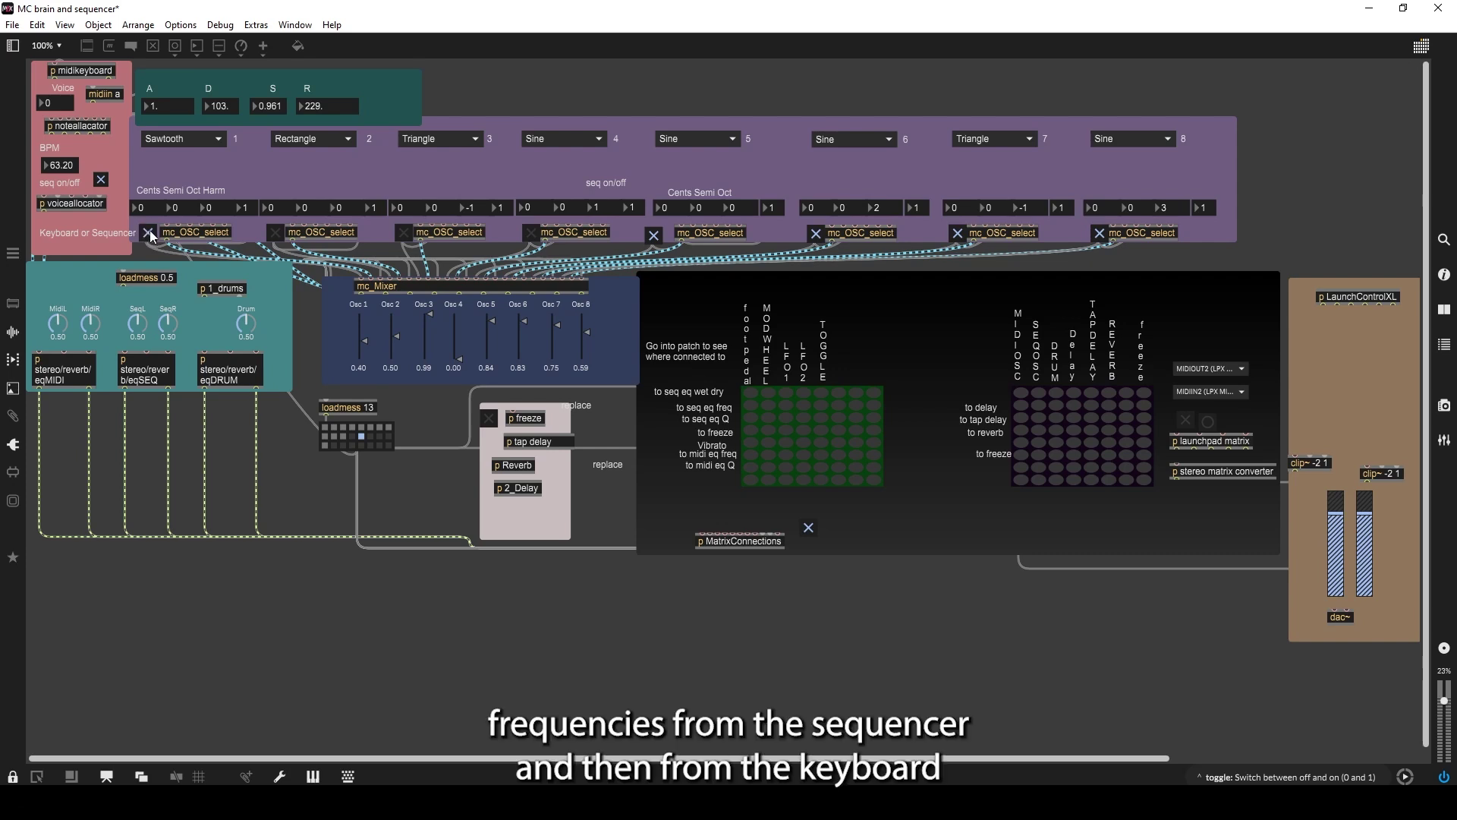
Examine the pitch calculations in mc_freq_coarse_fine inside oscillator 1's mc_OSC_select patch, and close both patch windows.
{"action": "double_click", "coordinate": [226, 233]}
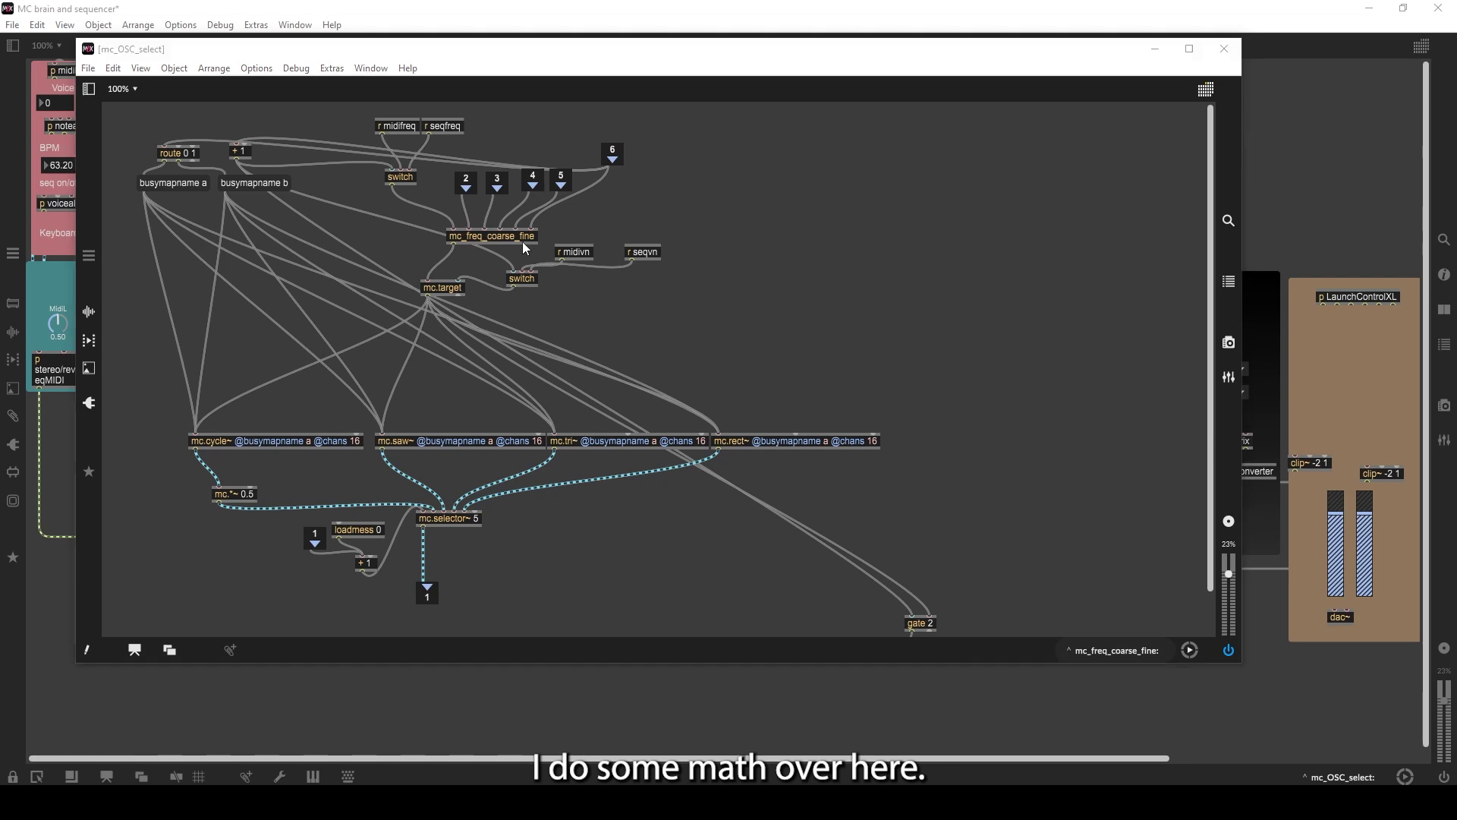
{"action": "left_click_drag", "start_coordinate": [758, 118], "coordinate": [170, 62]}
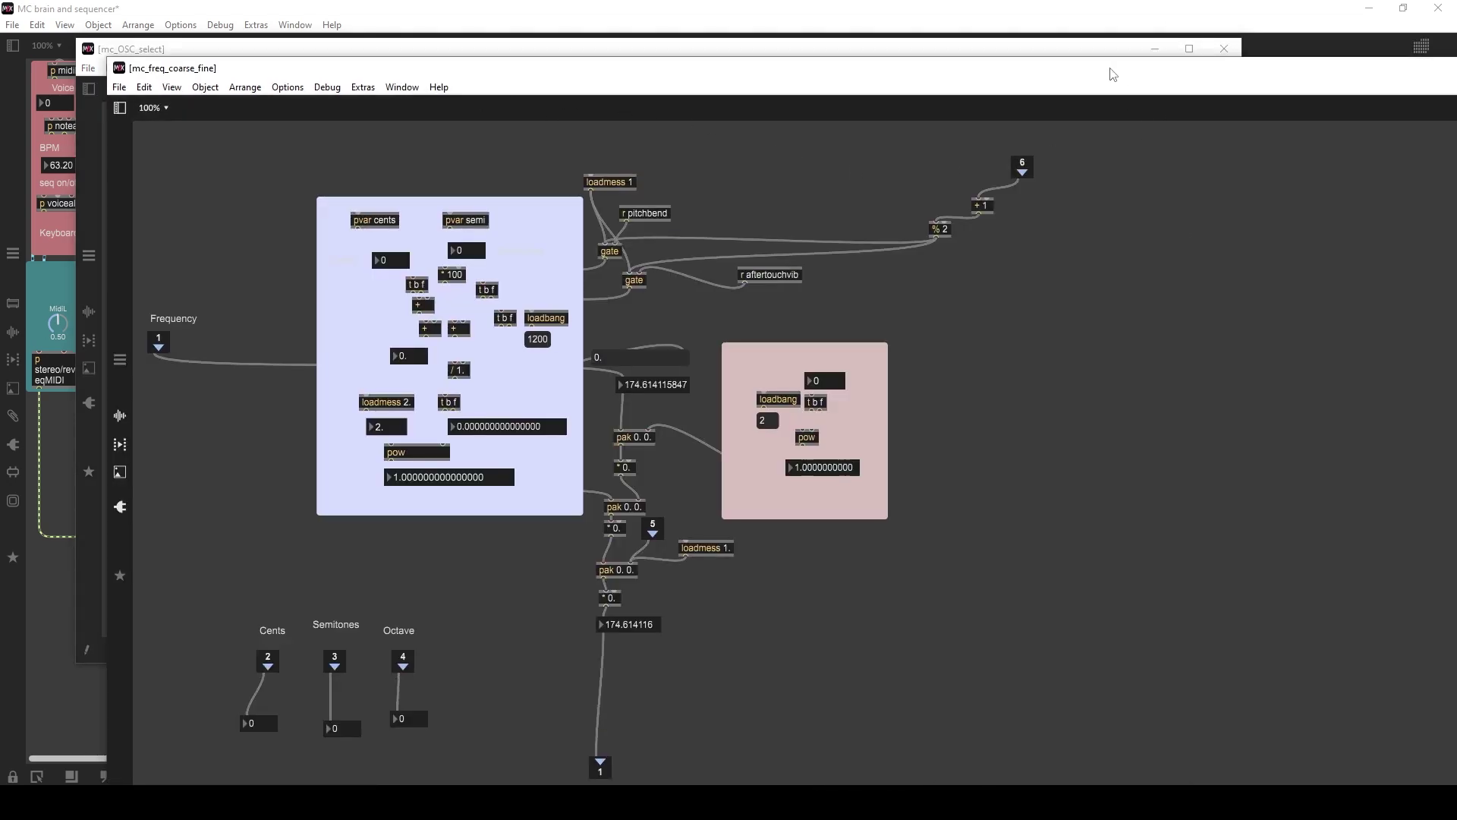
{"action": "left_click_drag", "start_coordinate": [1125, 74], "coordinate": [1061, 40]}
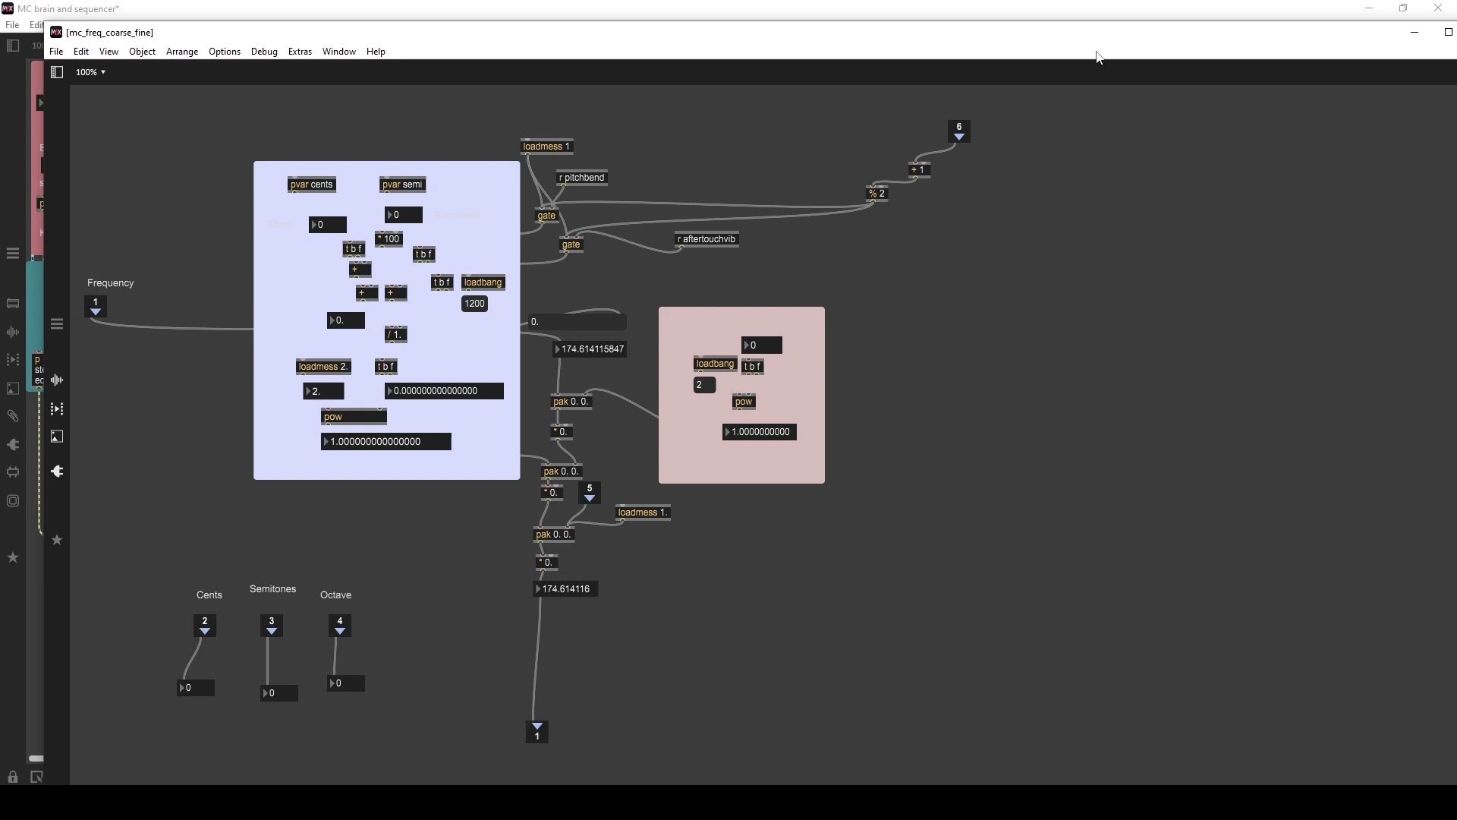
{"action": "left_click_drag", "start_coordinate": [1171, 34], "coordinate": [1090, 37]}
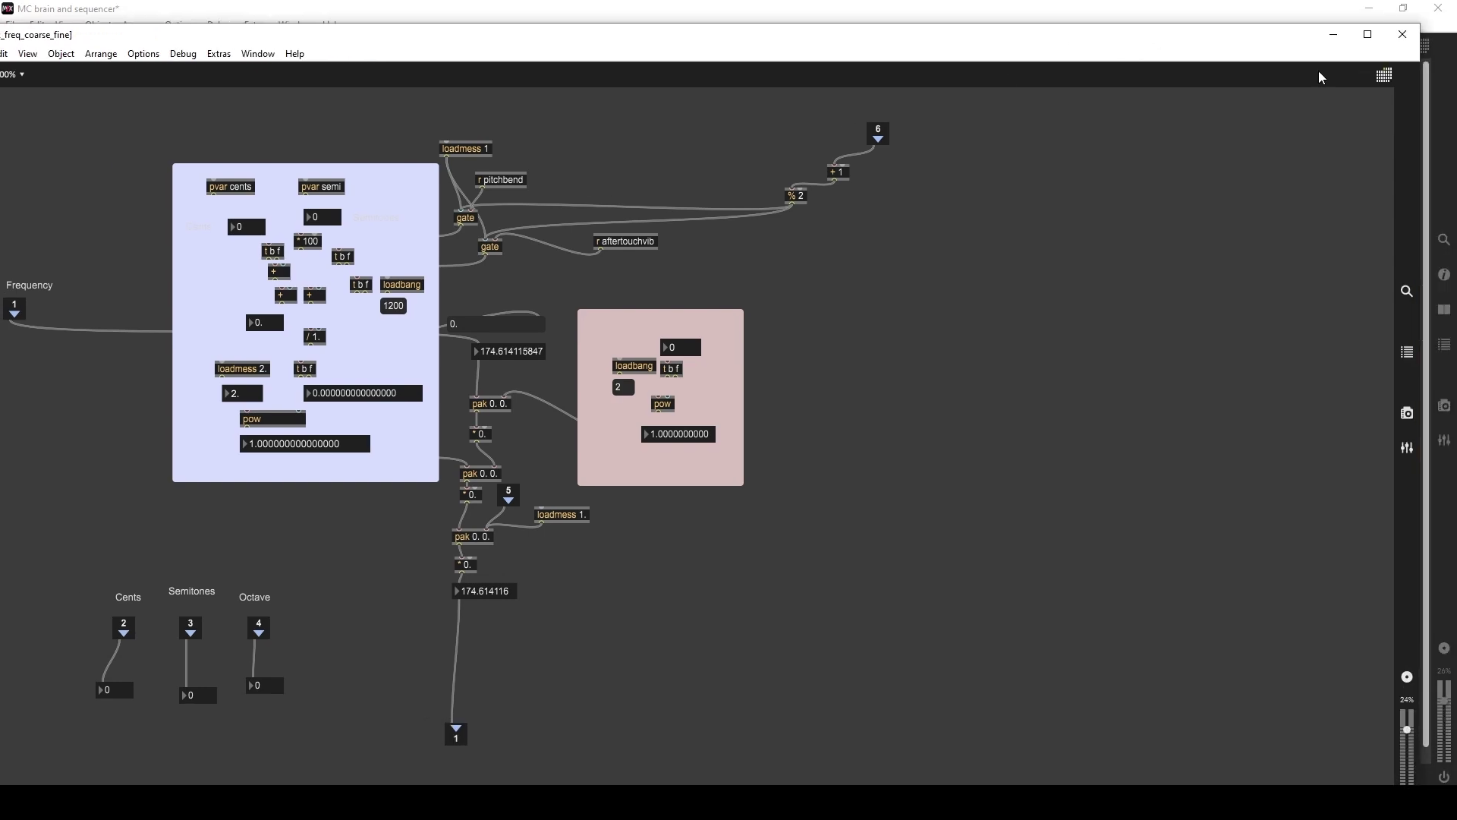
{"action": "left_click", "coordinate": [1403, 34]}
{"action": "key", "text": "ctrl+w"}
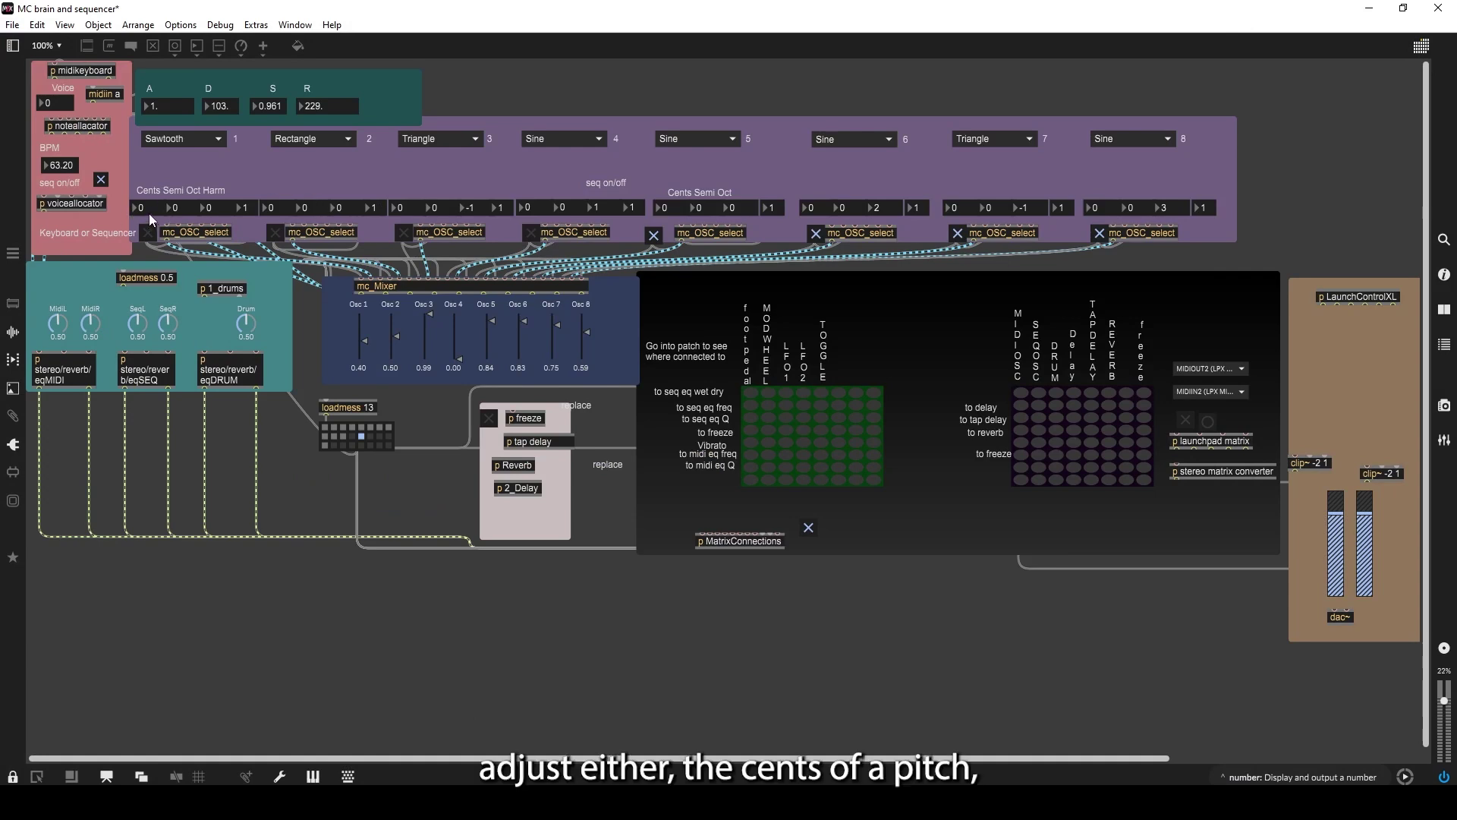
Try detuning oscillator 1 by raising its cents value and lowering it to -80, and set it back to 0.
{"action": "left_click_drag", "start_coordinate": [142, 208], "coordinate": [150, 203]}
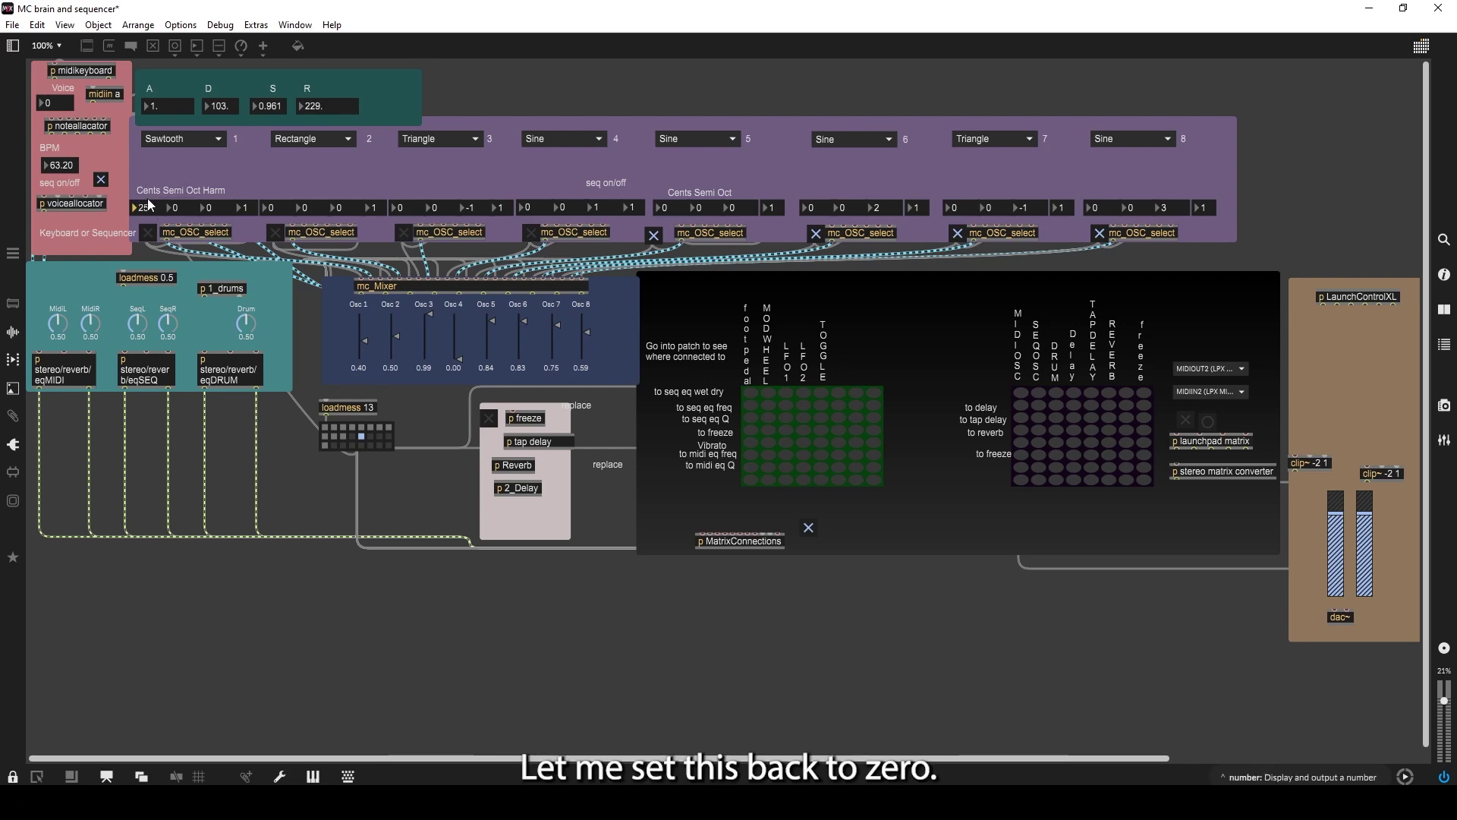
{"action": "left_click_drag", "start_coordinate": [150, 204], "coordinate": [151, 222]}
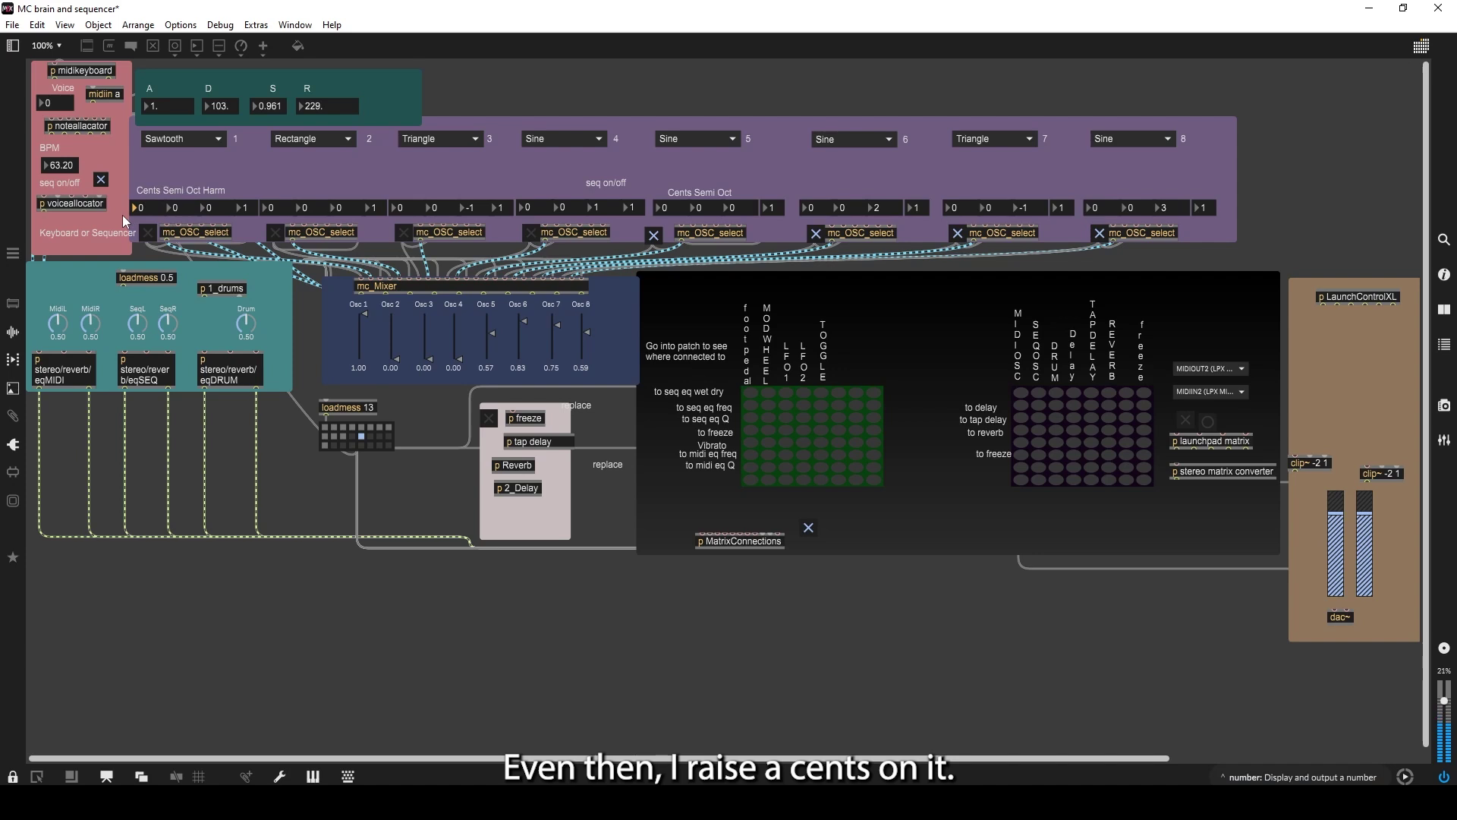
{"action": "mouse_move", "coordinate": [152, 209]}
{"action": "left_mouse_down"}
{"action": "mouse_move", "coordinate": [152, 155]}
{"action": "mouse_move", "coordinate": [151, 258]}
{"action": "mouse_move", "coordinate": [152, 203]}
{"action": "left_mouse_up"}
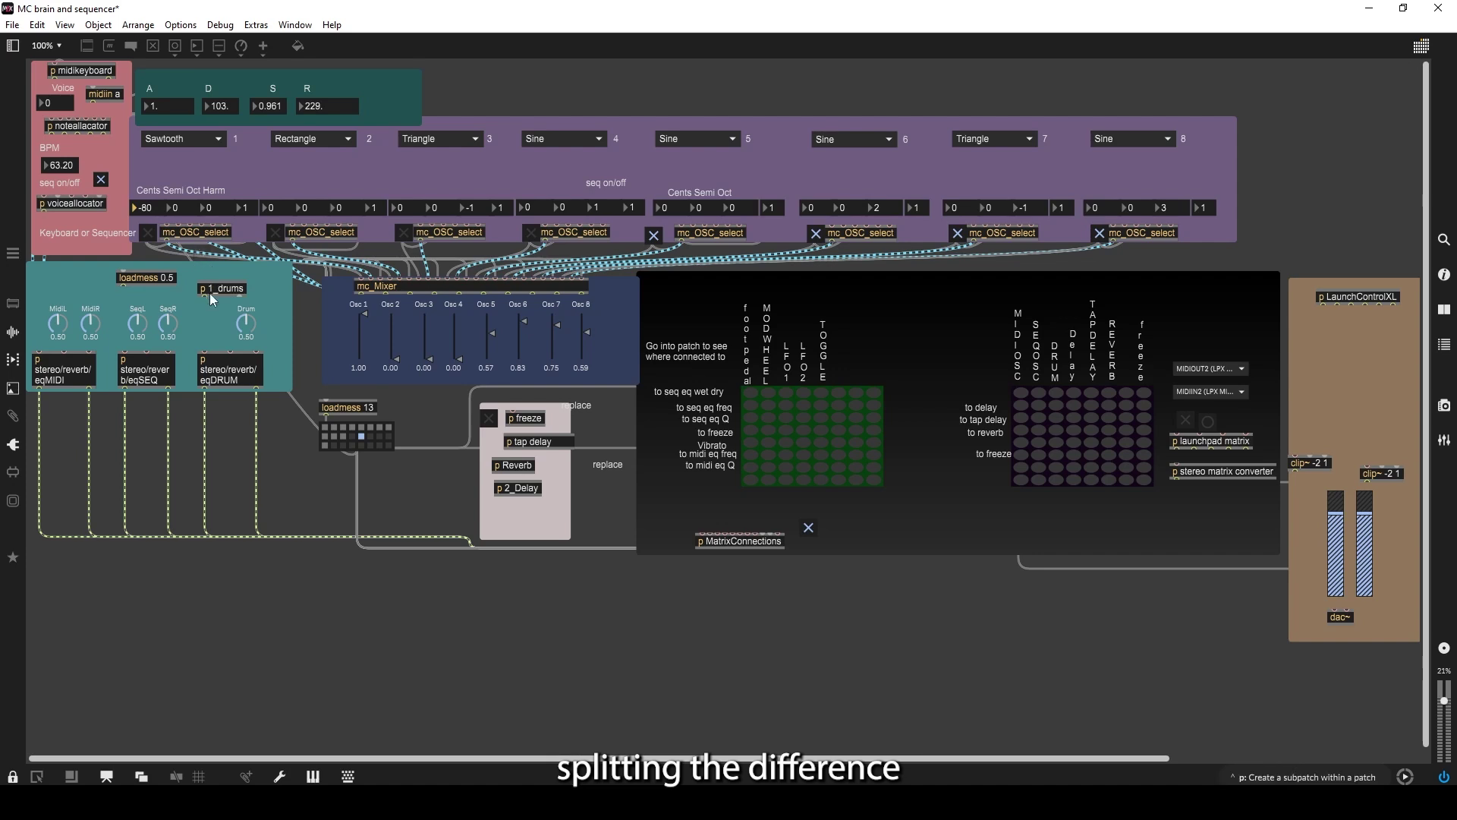
{"action": "key", "text": "BackSpace"}
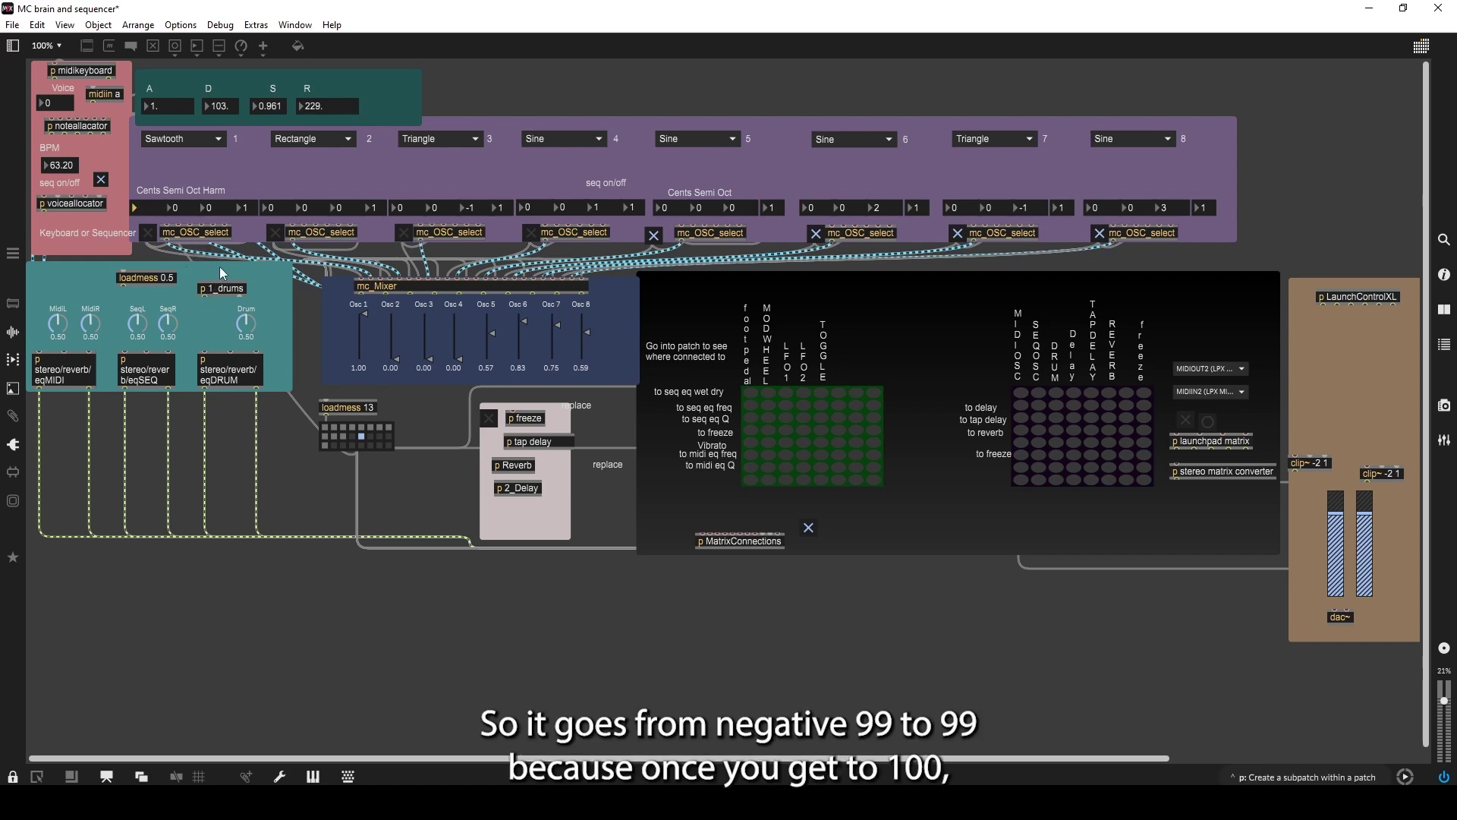
{"action": "type", "text": "0"}
{"action": "key", "text": "Return"}
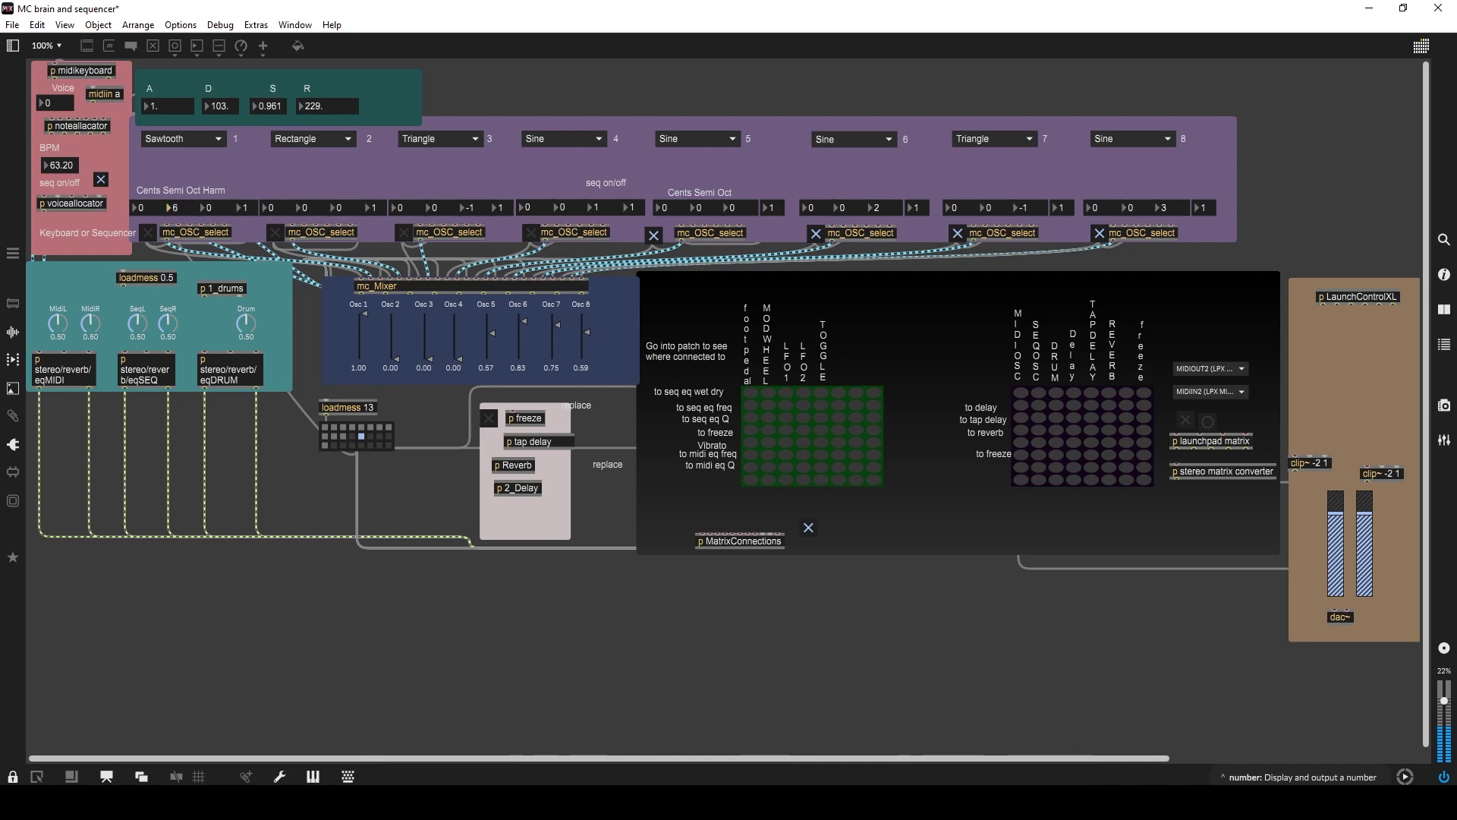
Try raising oscillator 1's semitone value to 11, and set it back to 0.
{"action": "left_click_drag", "start_coordinate": [175, 207], "coordinate": [174, 199]}
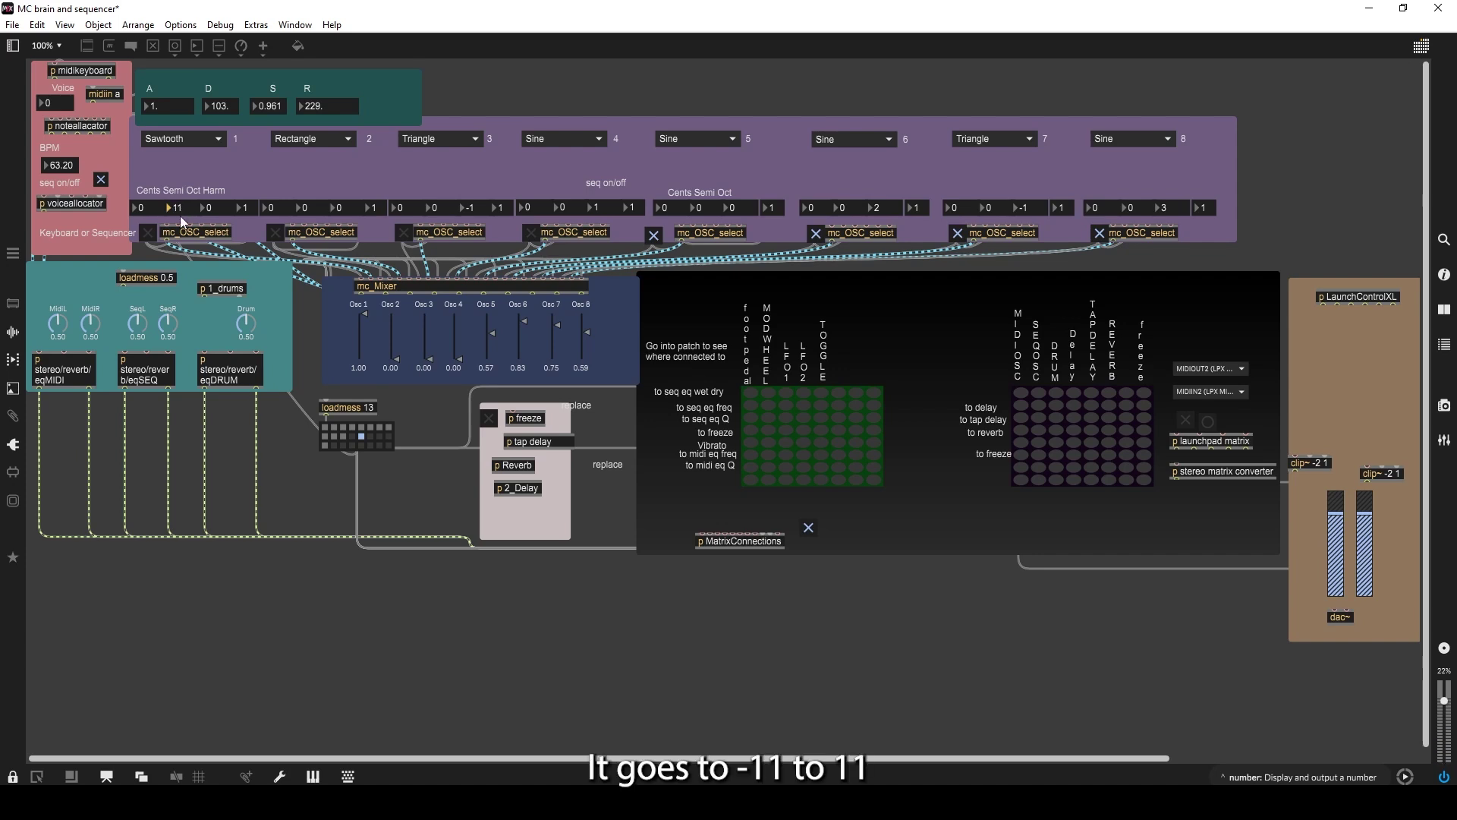
{"action": "type", "text": "0"}
{"action": "key", "text": "Return"}
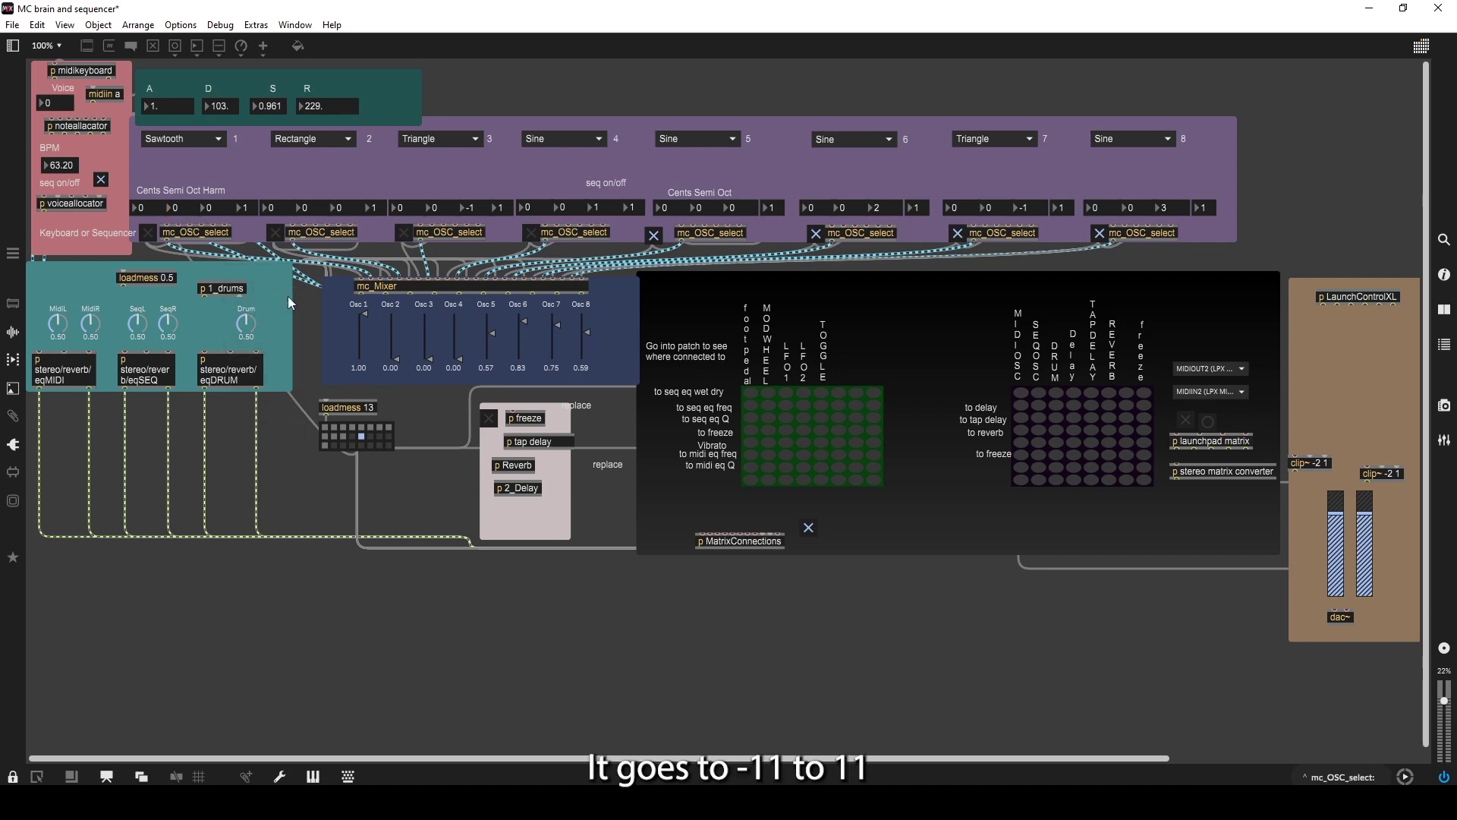
Try different octave and harmonic values on oscillator 1, and return them to 0 and 1.
{"action": "scroll", "coordinate": [220, 250], "scroll_direction": "down", "scroll_amount": 1}
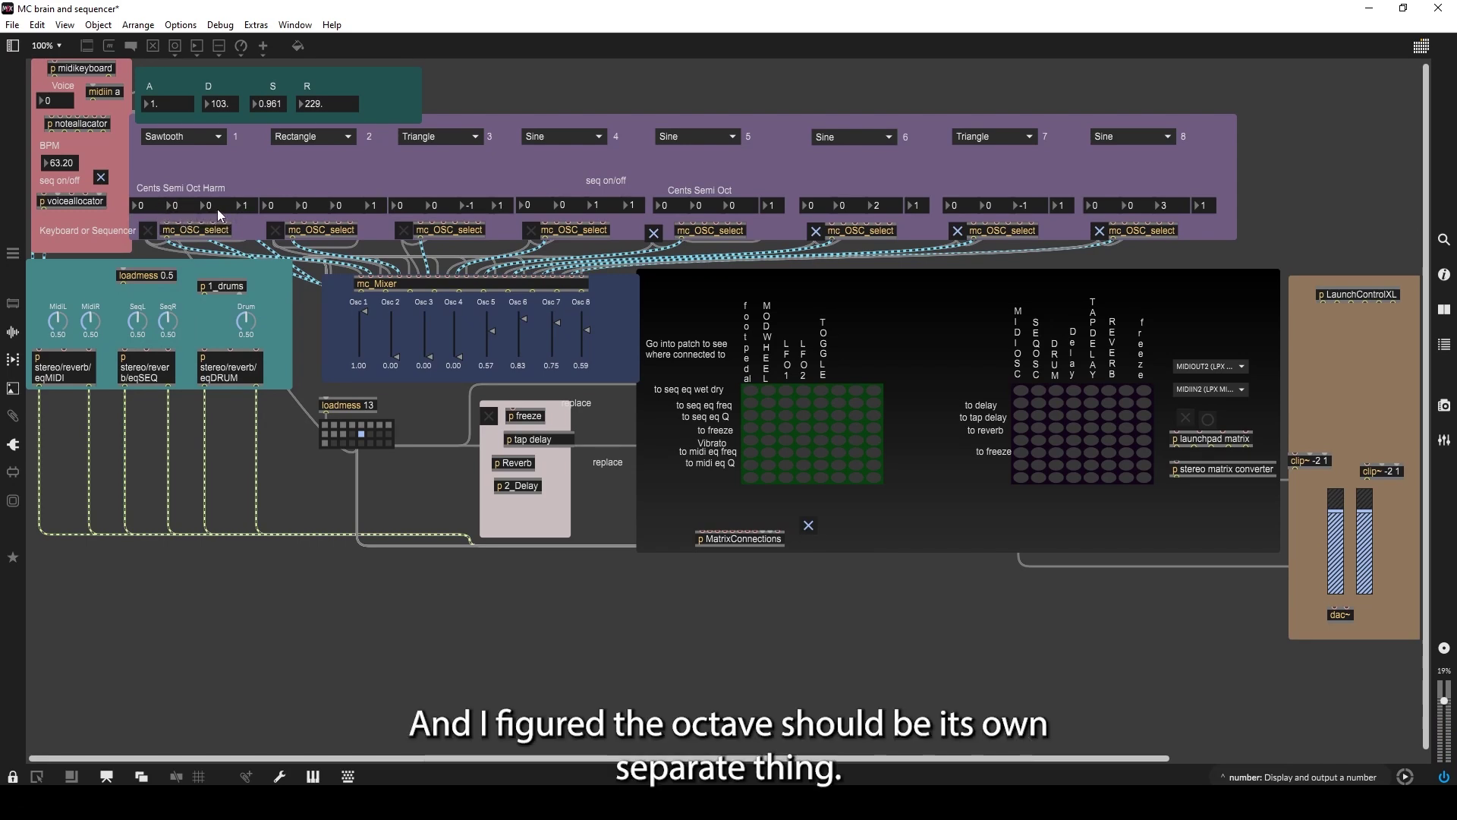
{"action": "left_click_drag", "start_coordinate": [207, 205], "coordinate": [206, 211]}
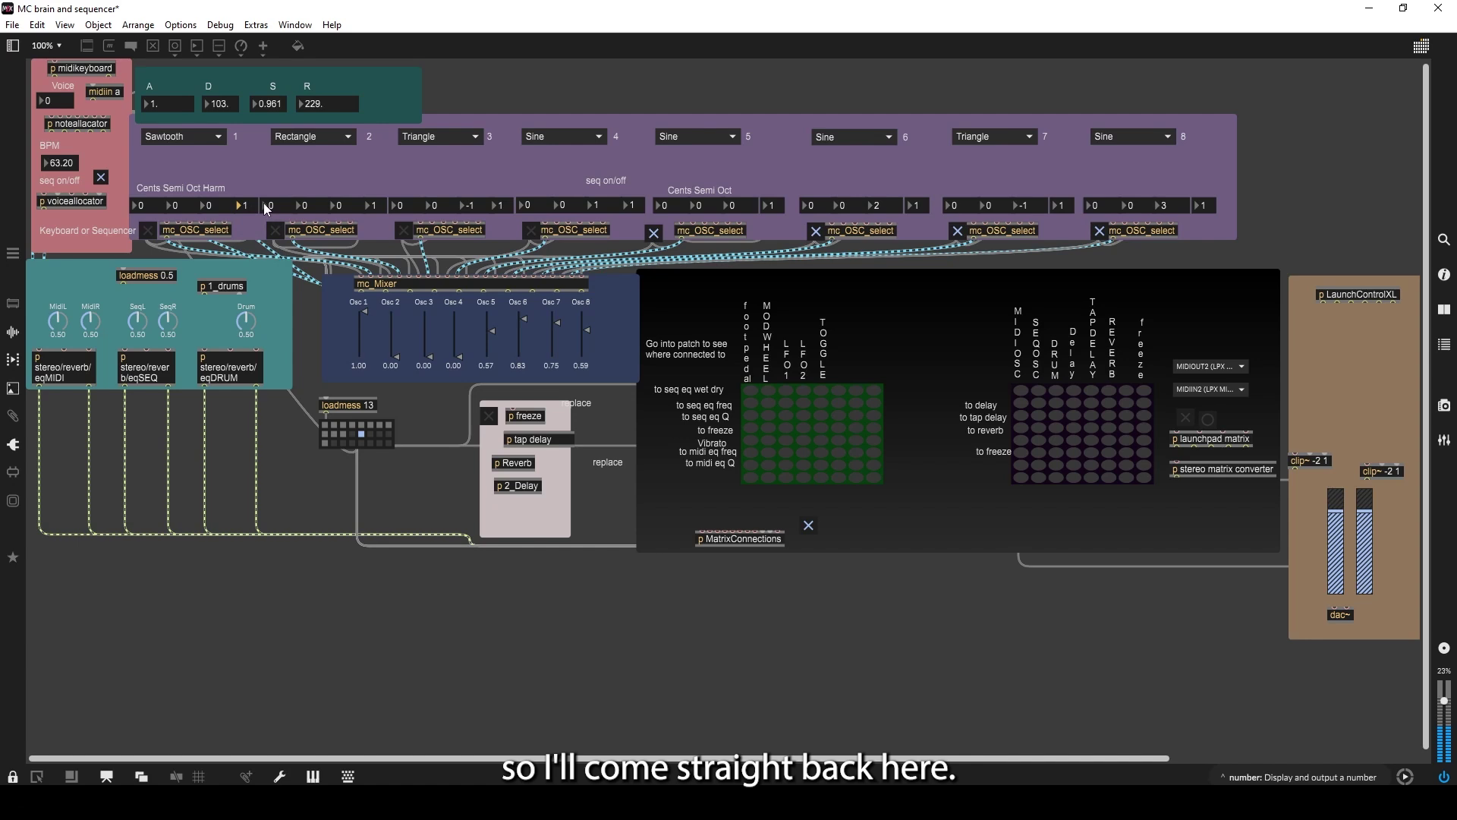
{"action": "left_click_drag", "start_coordinate": [258, 206], "coordinate": [258, 203]}
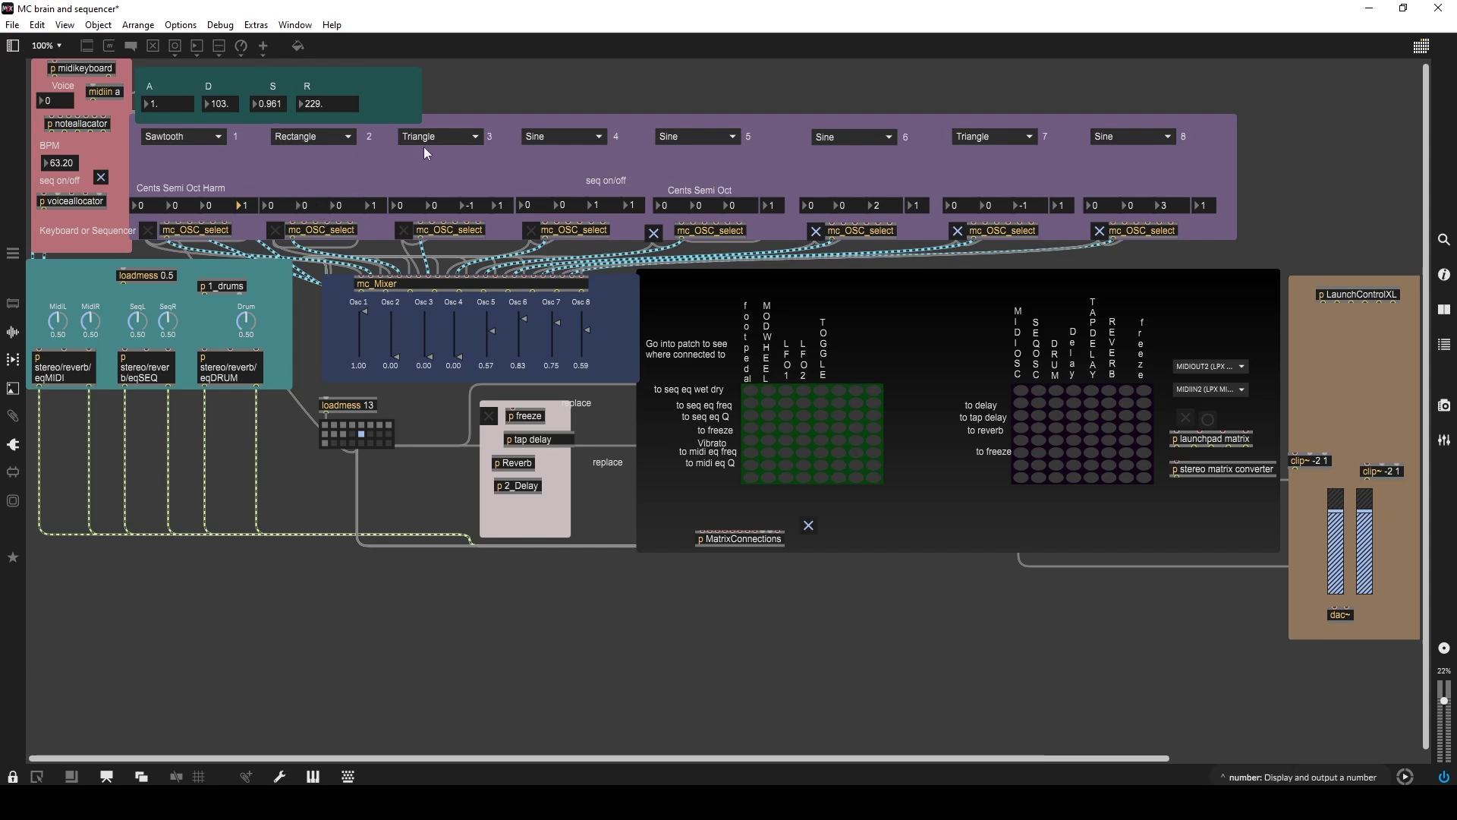
Try the Sine, Triangle and Rectangle waveforms on oscillator 1, and return it to Sawtooth.
{"action": "left_click", "coordinate": [194, 136]}
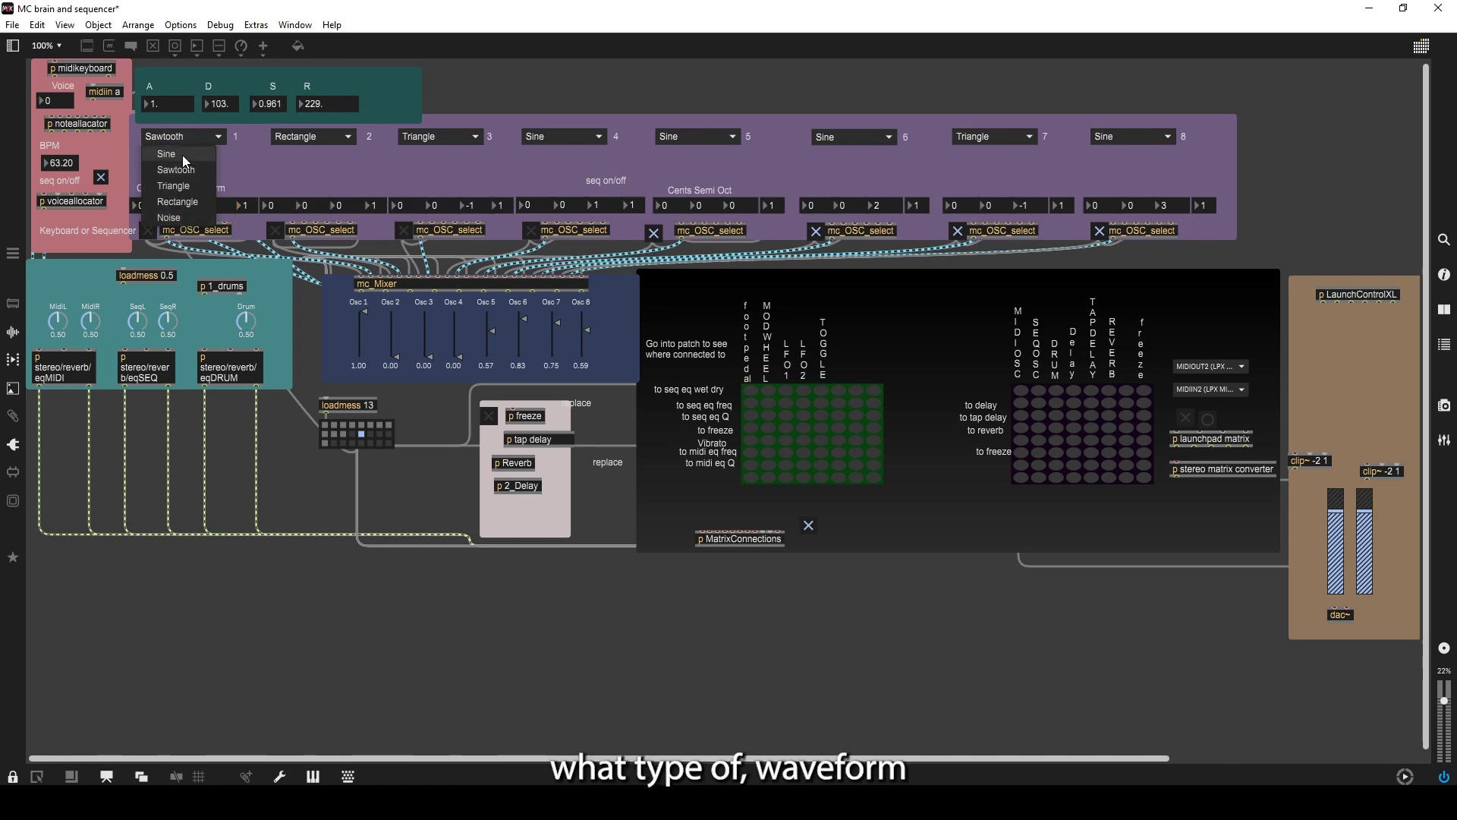
{"action": "left_click", "coordinate": [181, 157]}
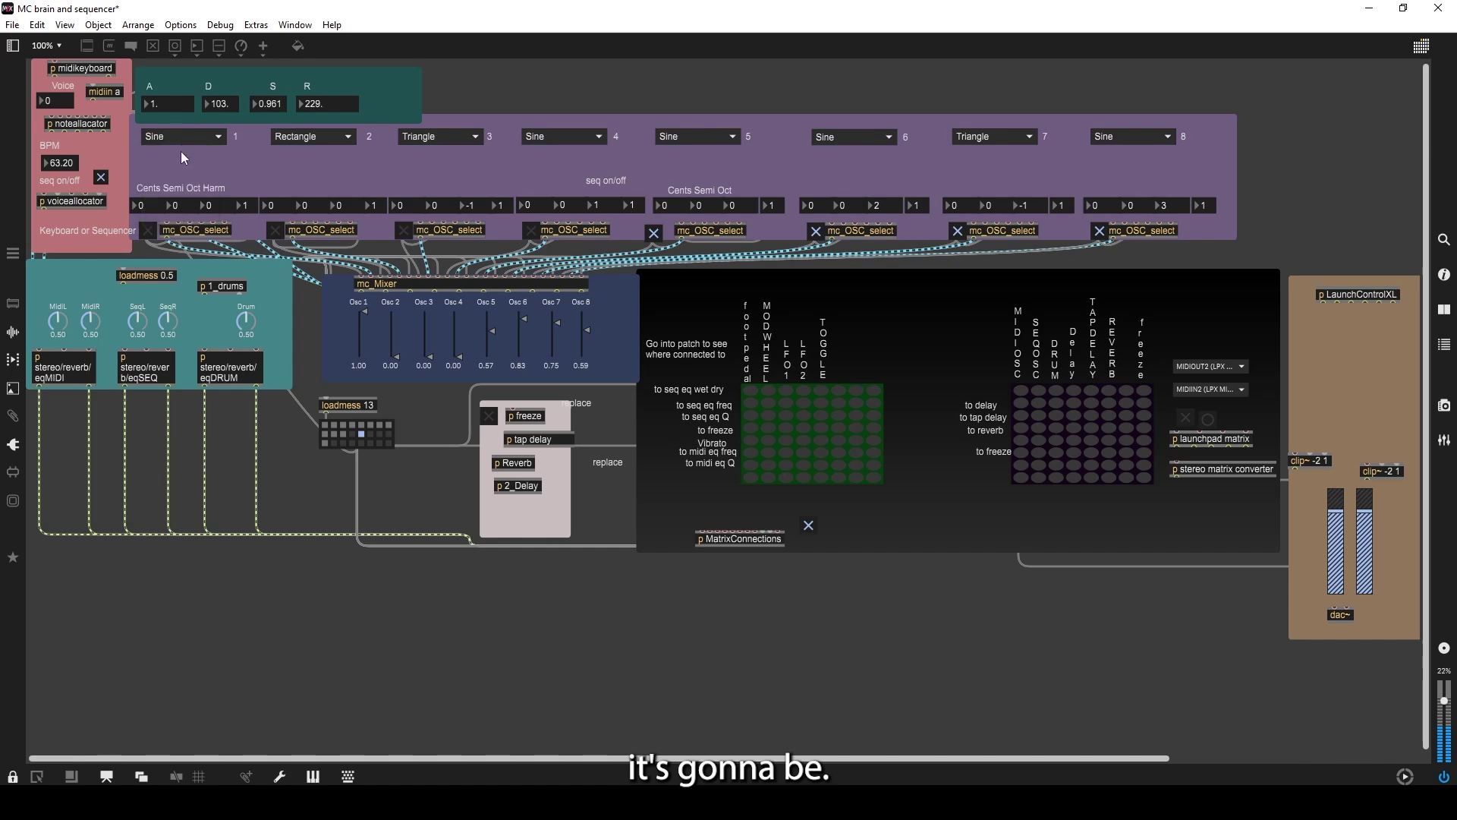
{"action": "left_click", "coordinate": [180, 141]}
{"action": "left_click", "coordinate": [190, 185]}
{"action": "left_click", "coordinate": [188, 138]}
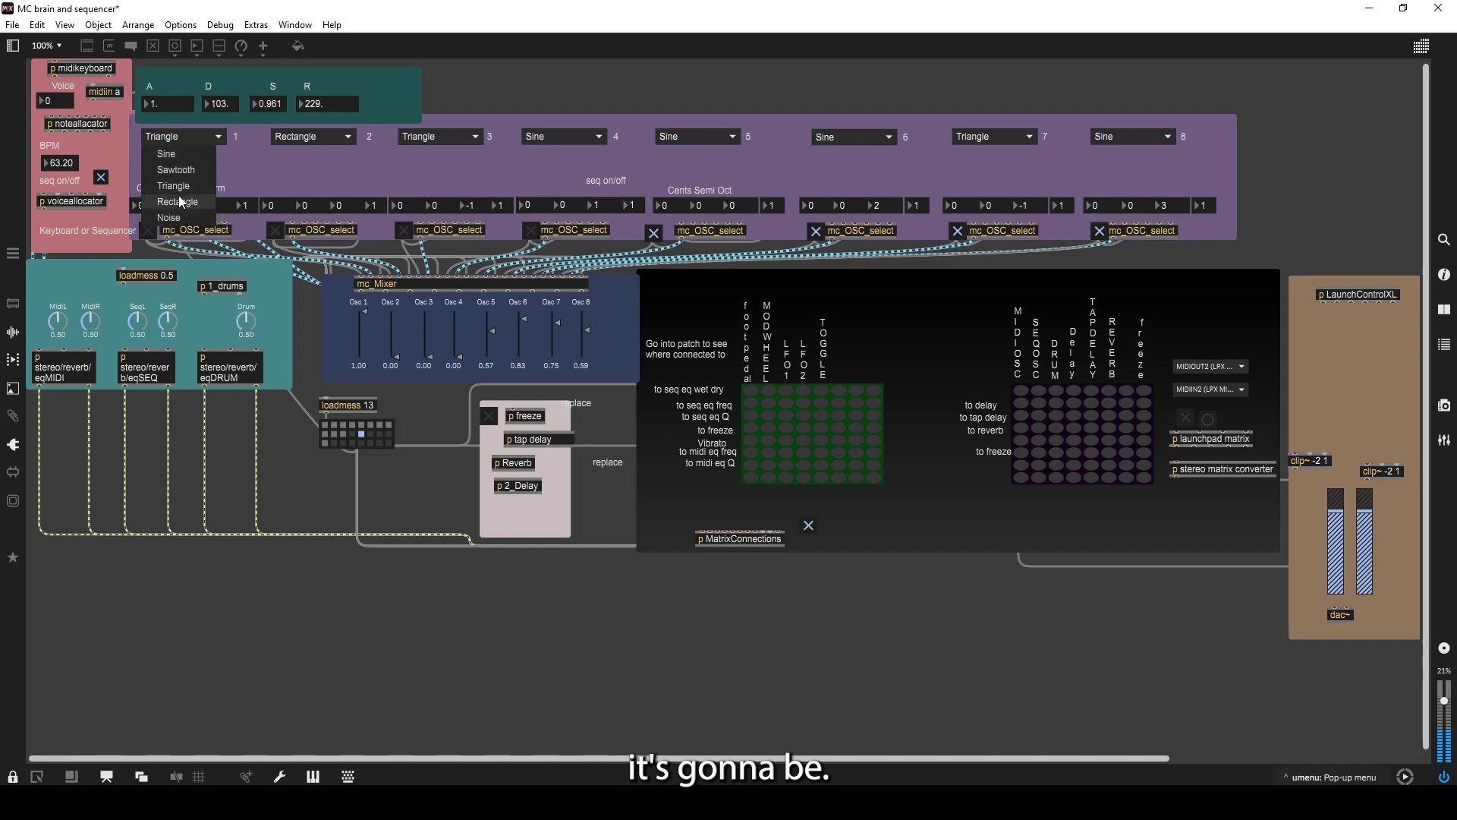
{"action": "left_click", "coordinate": [179, 201]}
{"action": "left_click", "coordinate": [182, 138]}
{"action": "key", "text": "Escape"}
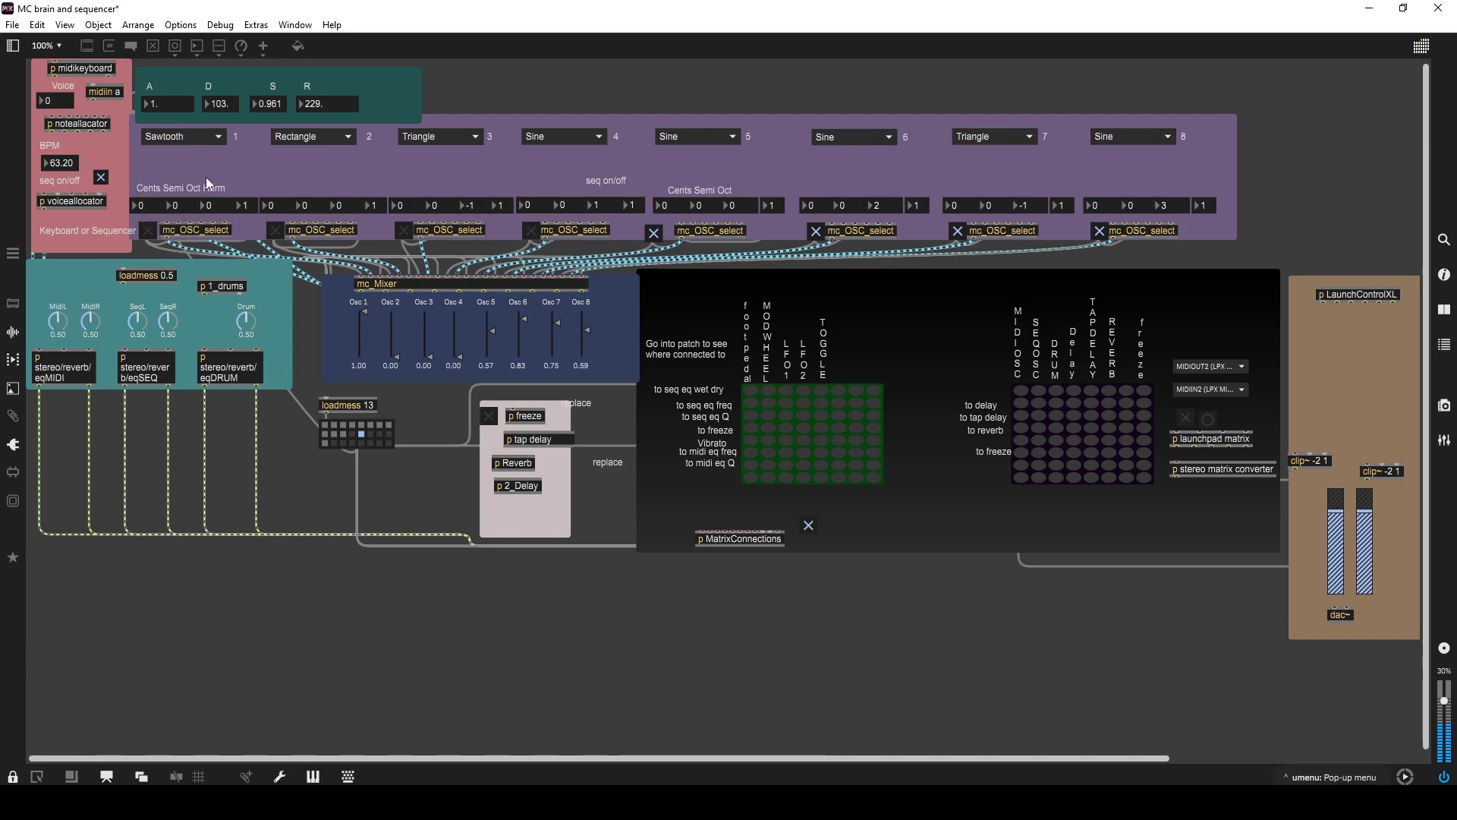
Examine how mc.selector~ switches between the waveform generators in oscillator 1's mc_OSC_select patch, and close it.
{"action": "left_click", "coordinate": [197, 237]}
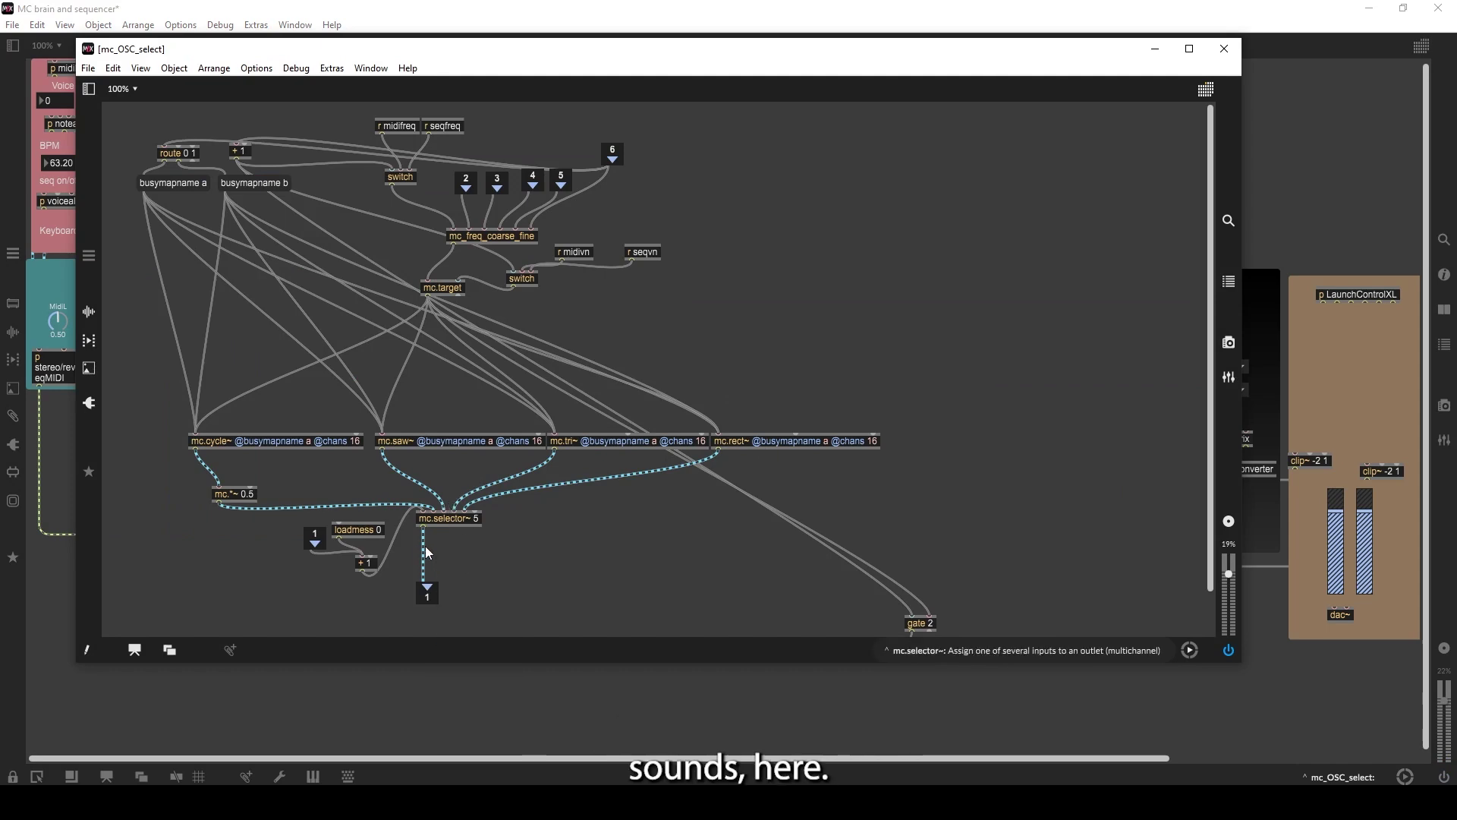
{"action": "left_click", "coordinate": [1223, 48]}
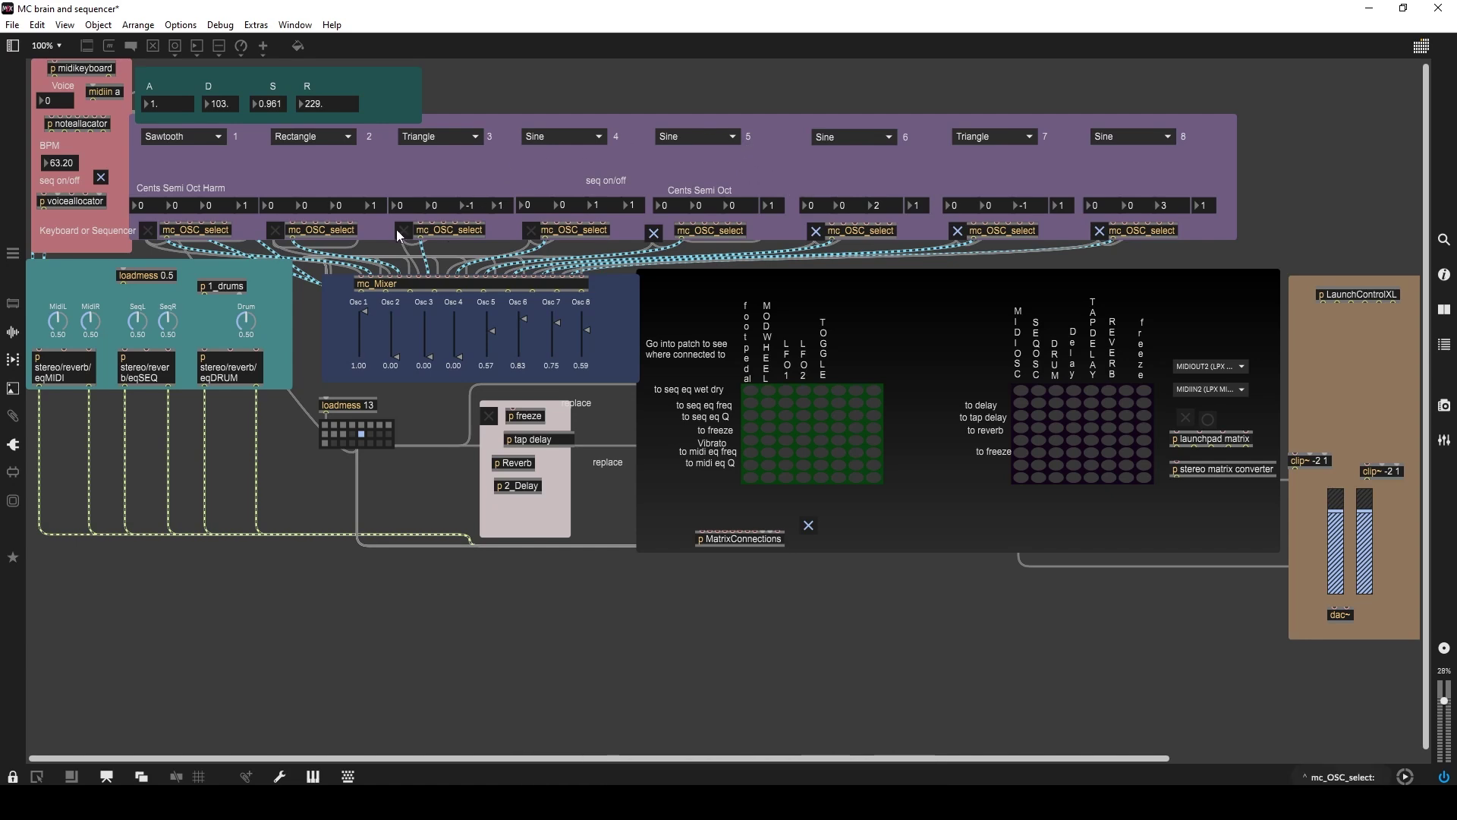
Open the mc_Mixer patch full size to examine its keyboard and sequencer gain-staging sections, and close it.
{"action": "double_click", "coordinate": [425, 284]}
{"action": "left_click", "coordinate": [1113, 11]}
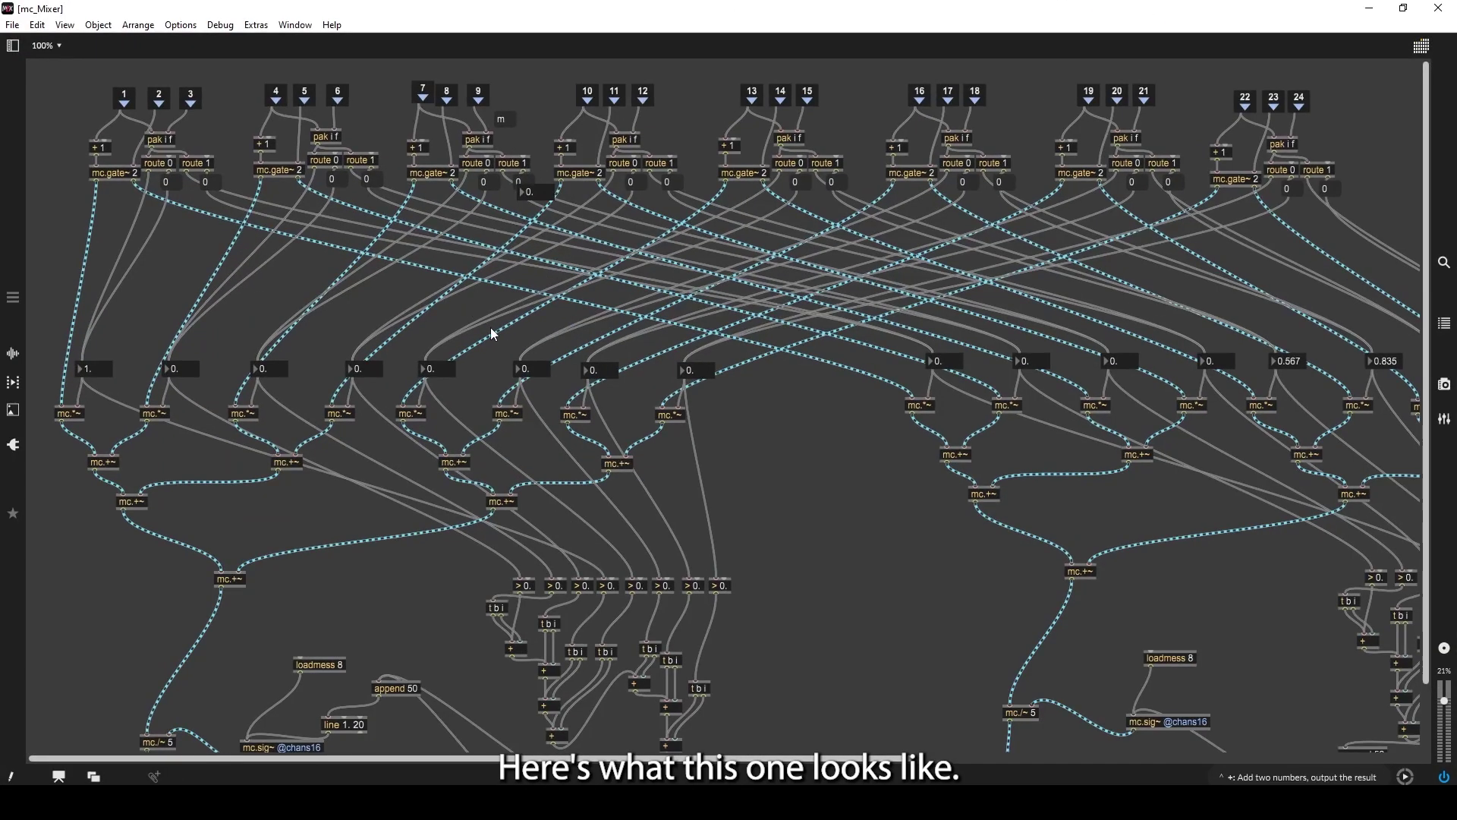
{"action": "key", "text": "ctrl+minus"}
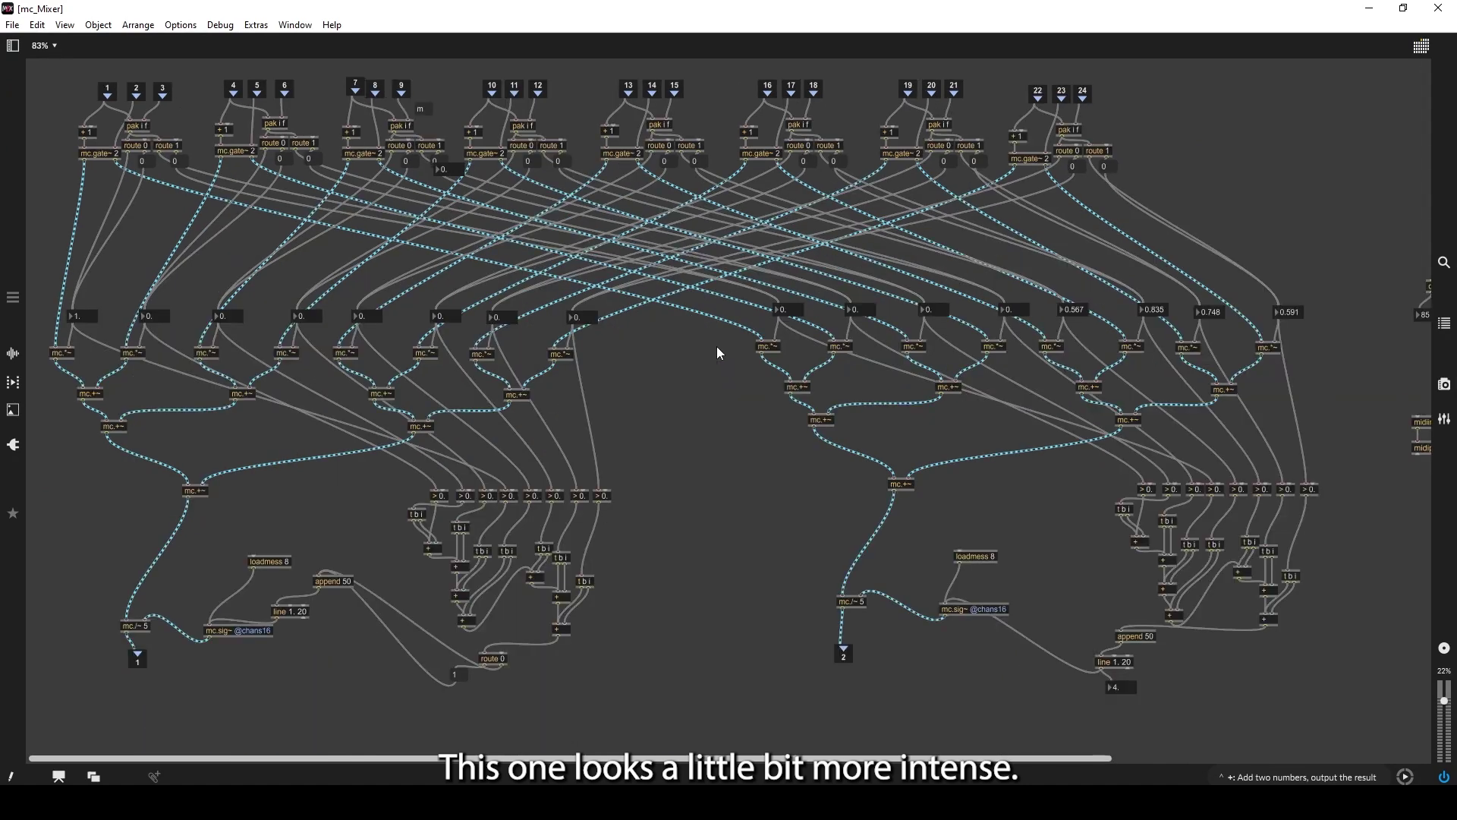
{"action": "scroll", "coordinate": [716, 346], "scroll_direction": "right", "scroll_amount": 10}
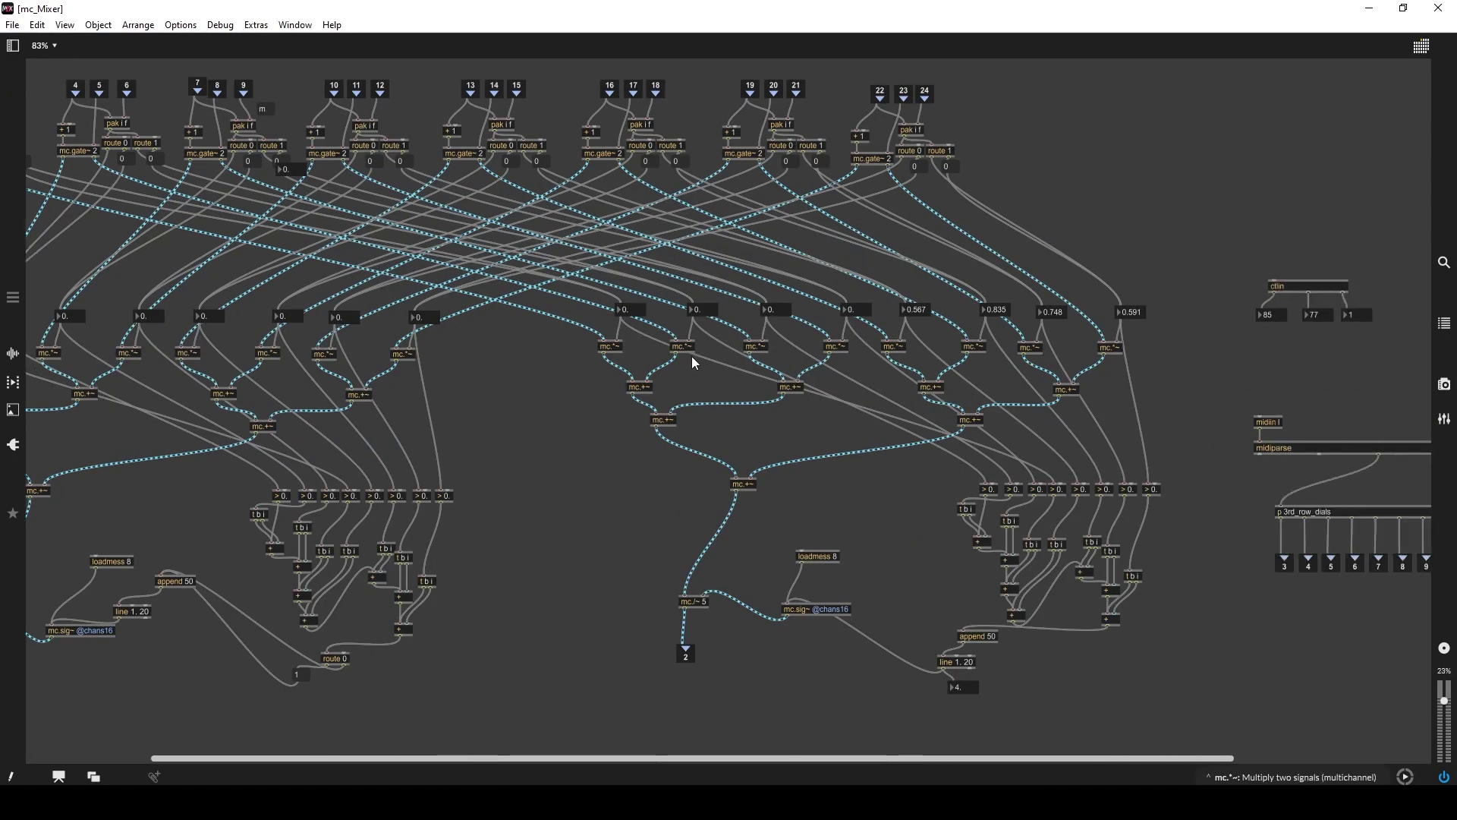
{"action": "scroll", "coordinate": [698, 380], "scroll_direction": "left", "scroll_amount": 10}
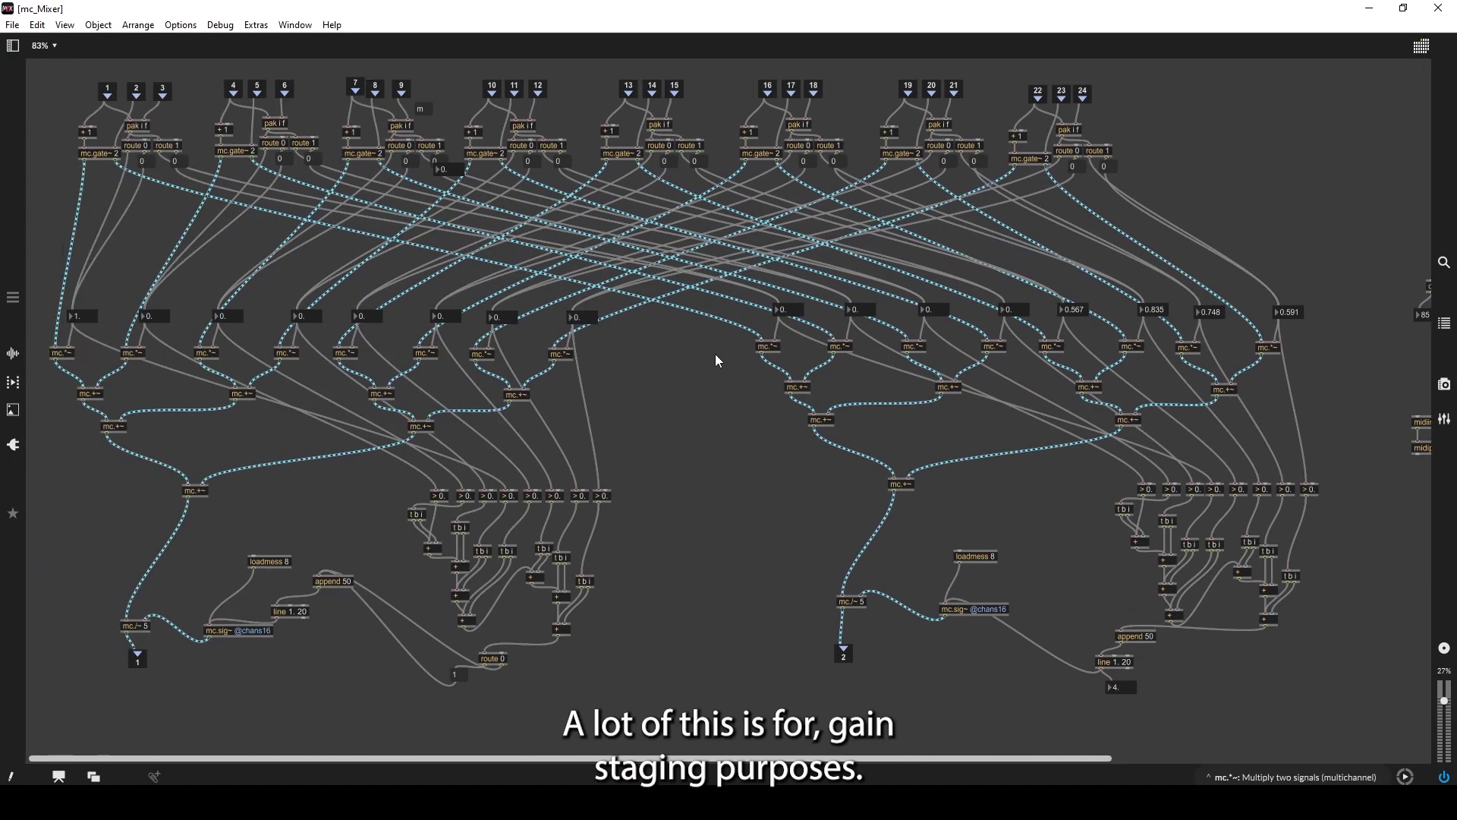
{"action": "left_click", "coordinate": [1438, 8]}
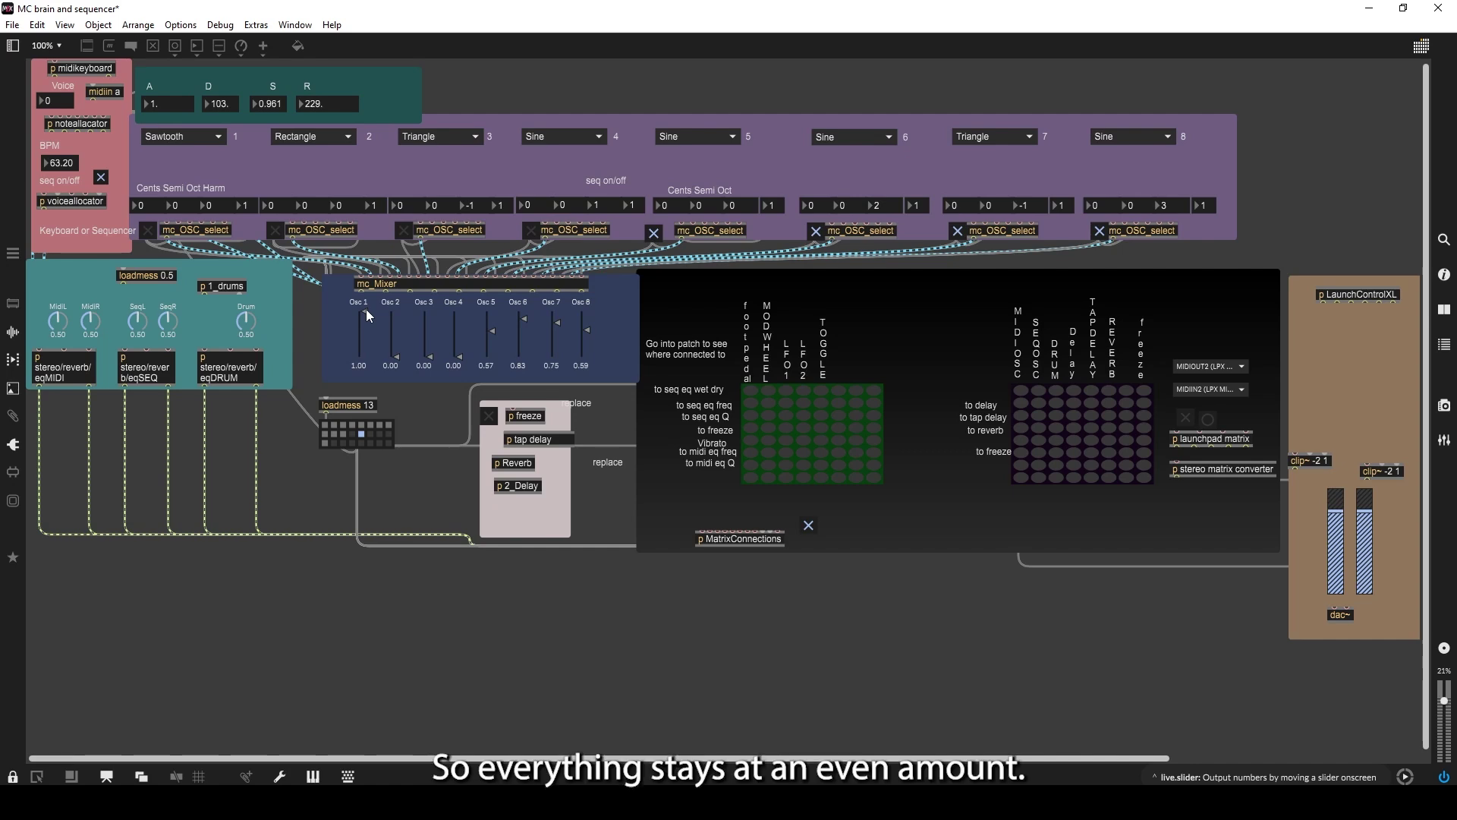
Reopen mc_Mixer to compare its greater-than-zero checks with the oscillator level sliders, and close it.
{"action": "double_click", "coordinate": [431, 288]}
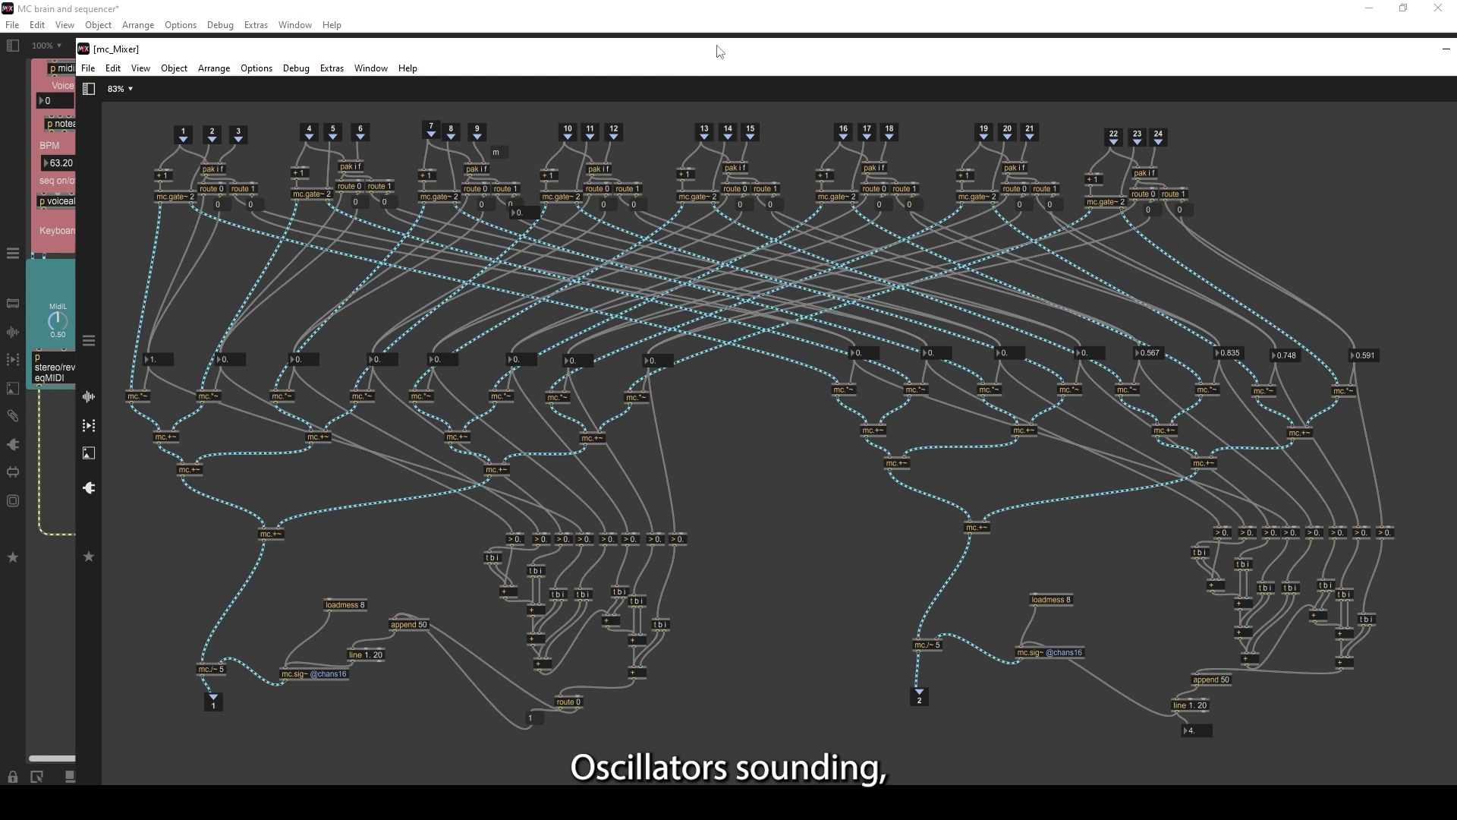
{"action": "double_click", "coordinate": [658, 44]}
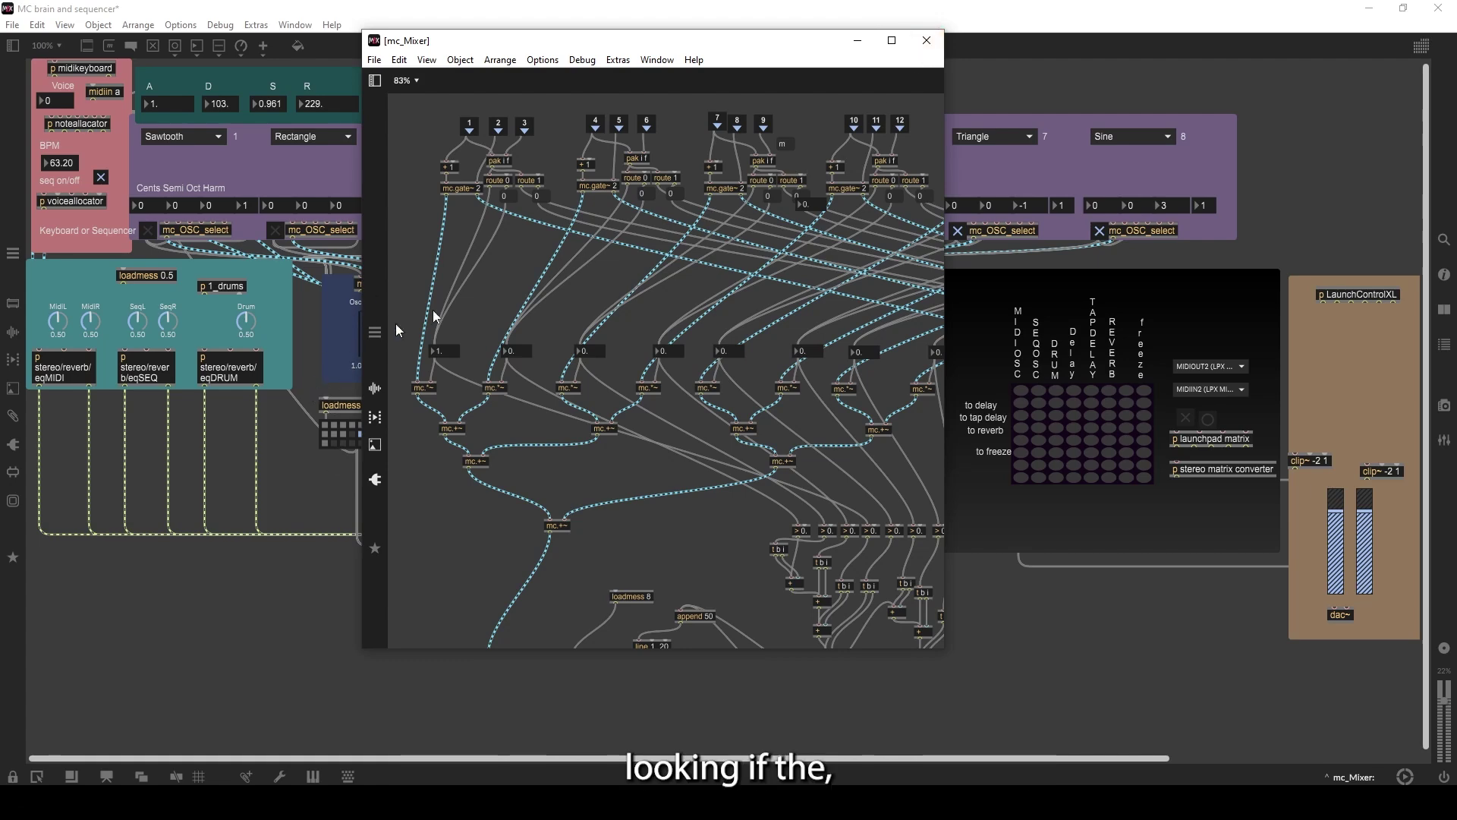
{"action": "key", "text": "ctrl+w"}
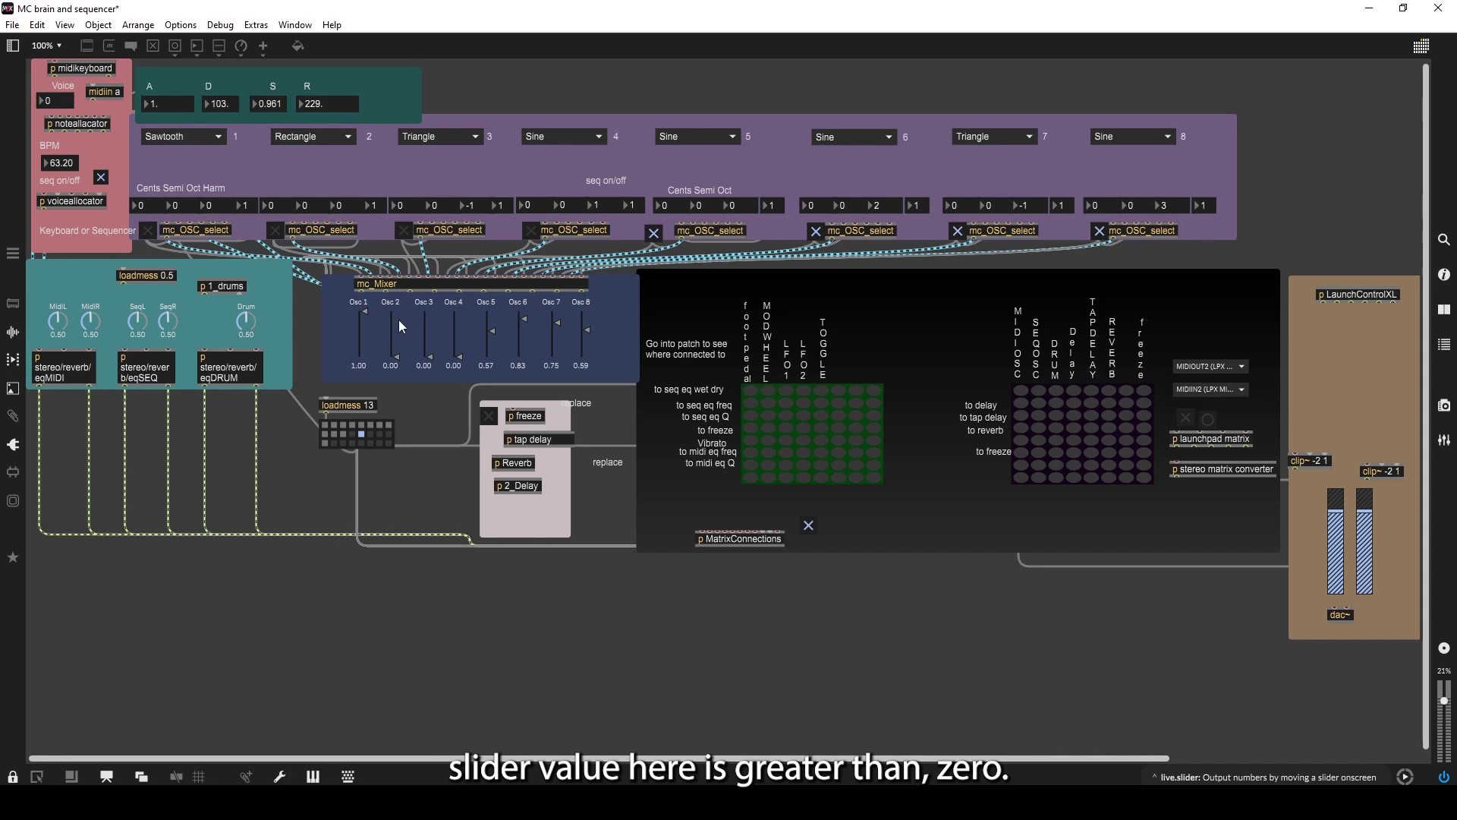
Examine mc_Mixer's volume division objects and its MIDI controller input section at full size, and close the patch.
{"action": "double_click", "coordinate": [416, 285]}
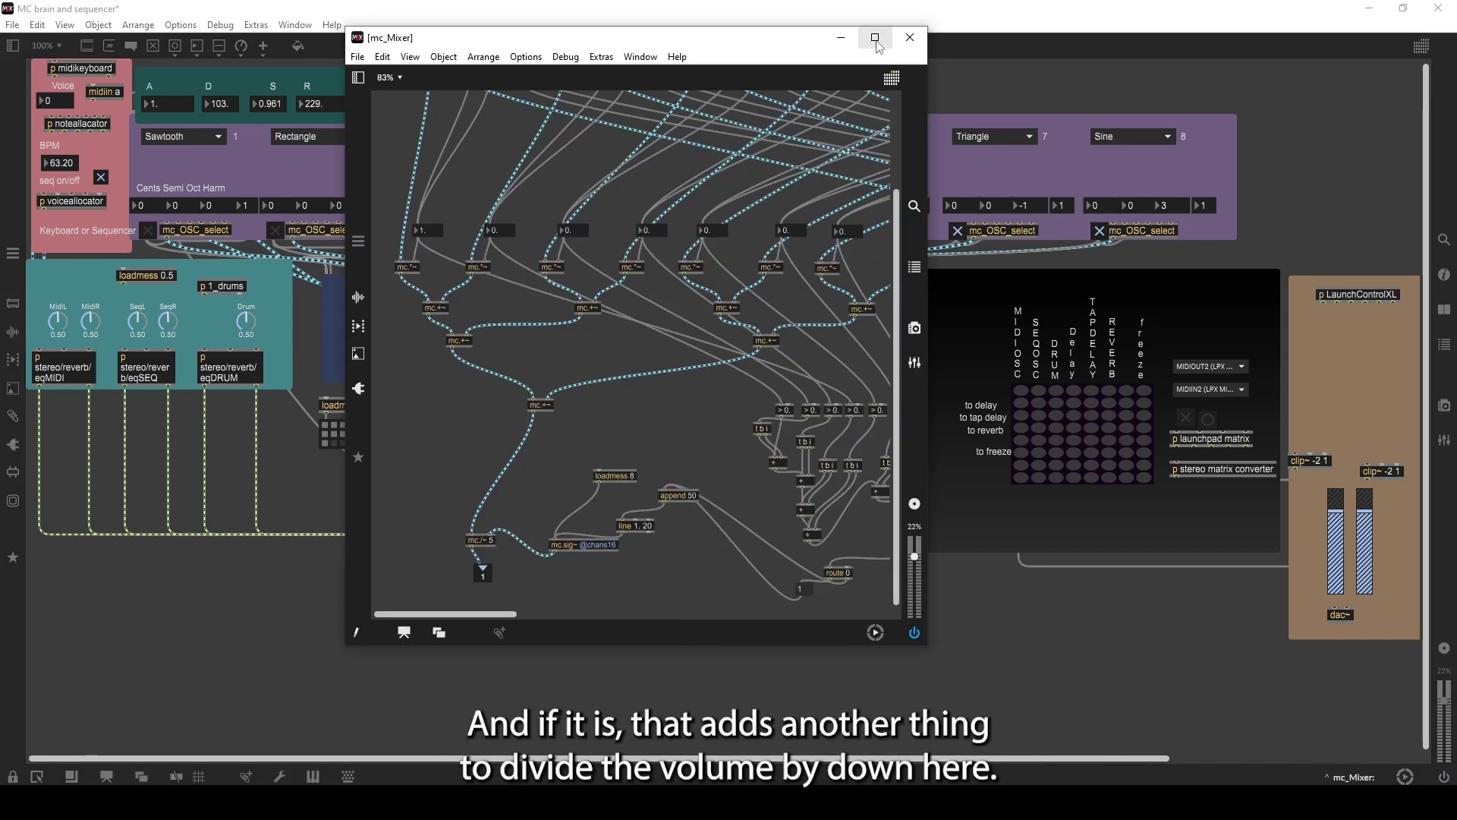
{"action": "left_click", "coordinate": [874, 37]}
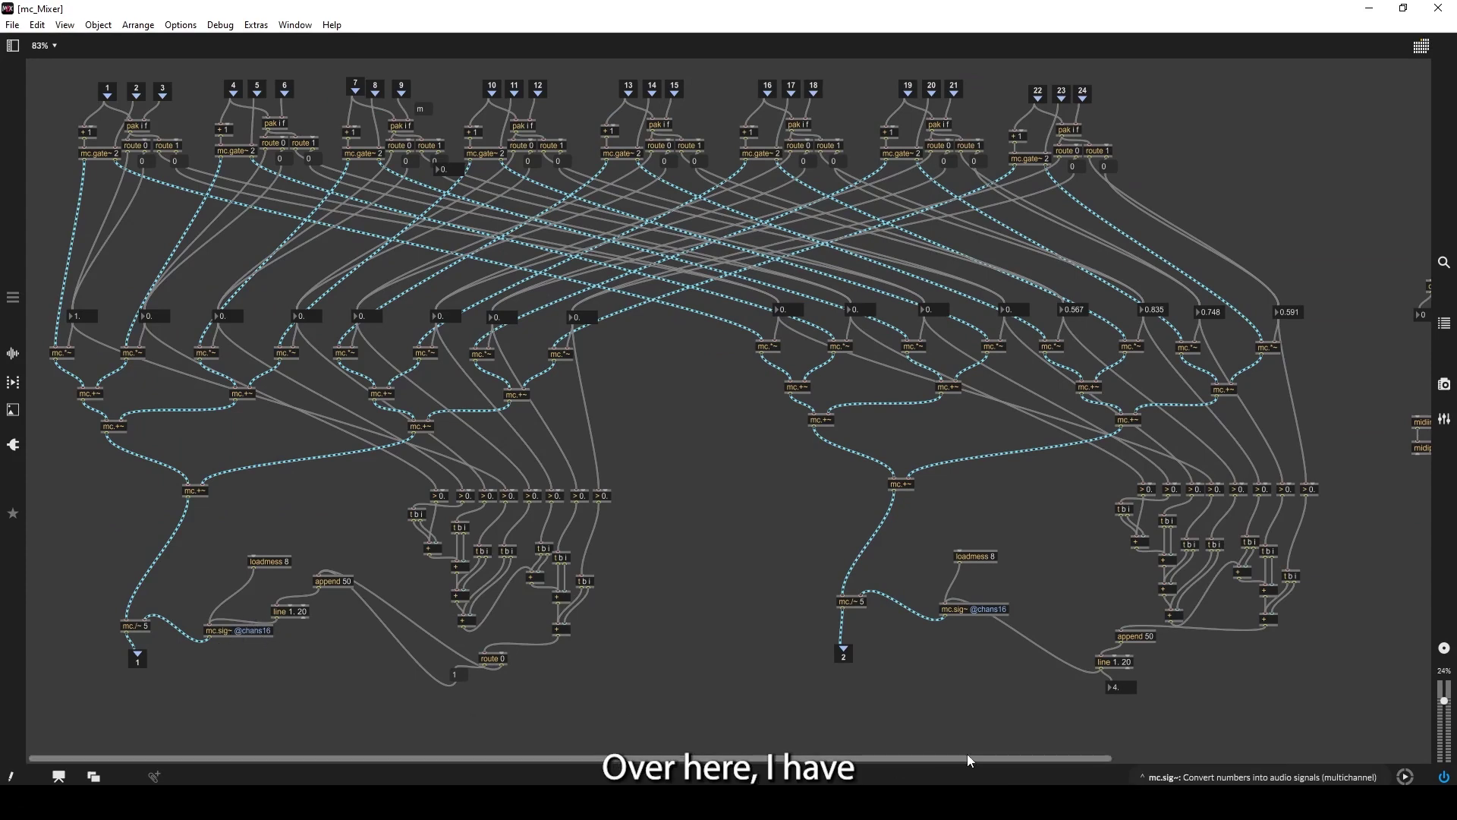
{"action": "left_click_drag", "start_coordinate": [968, 758], "coordinate": [1085, 755]}
{"action": "left_click", "coordinate": [1438, 8]}
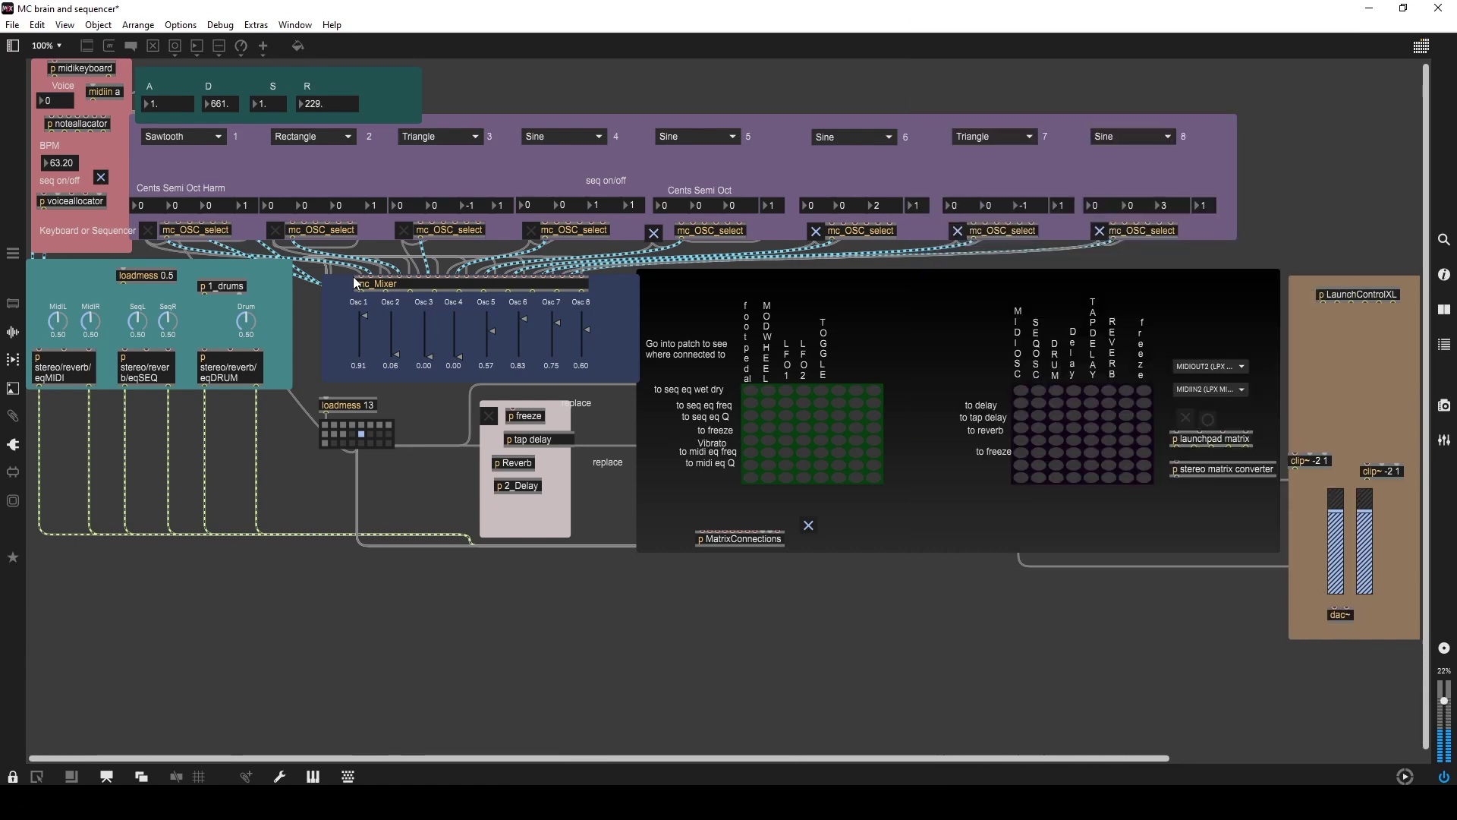
Unlock the main patch briefly to trace the mixer output cords, and examine the ADSR multiplication inside noteallacator.
{"action": "key", "text": "ctrl+e"}
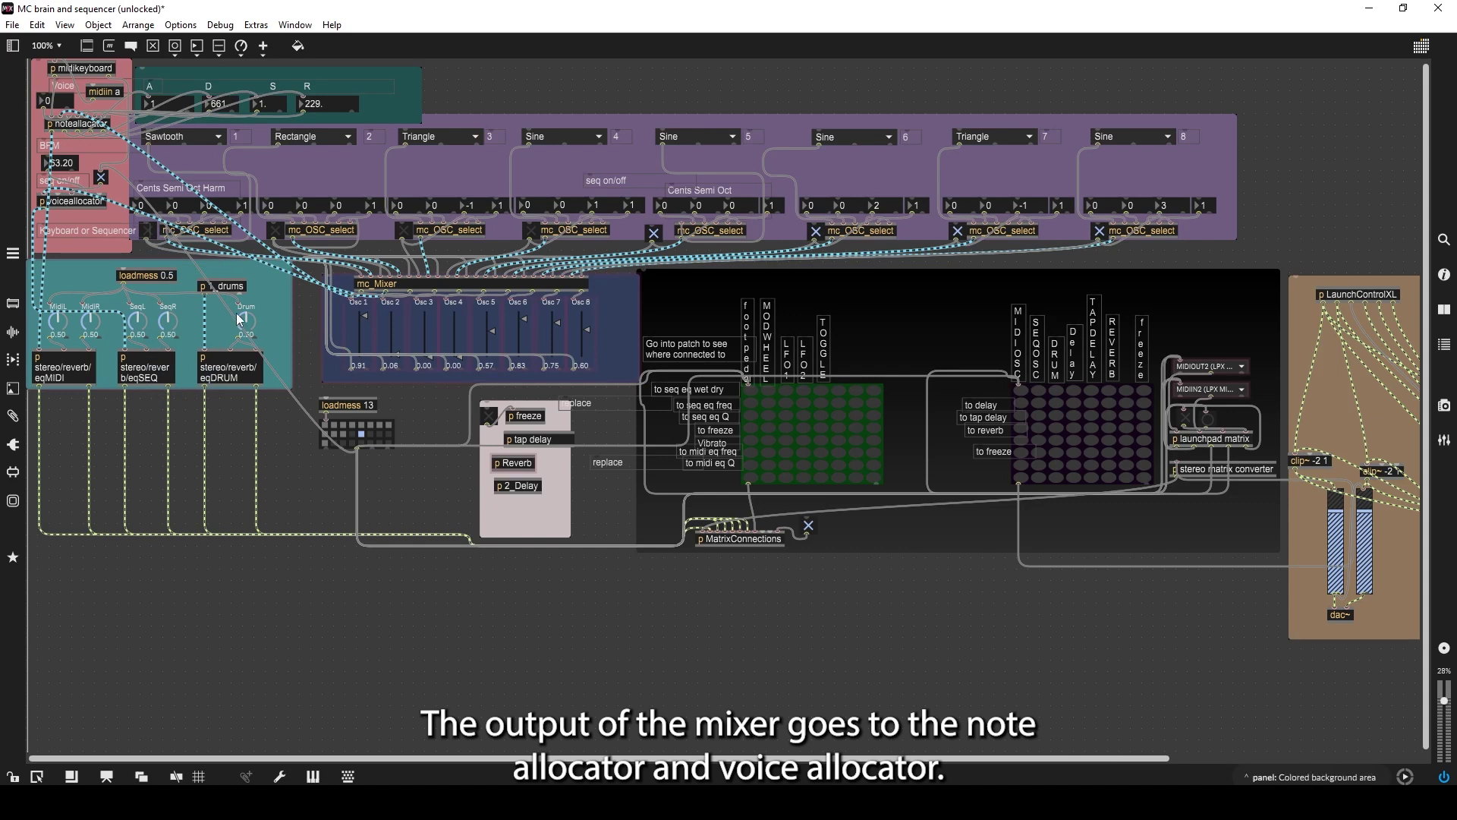
{"action": "key", "text": "ctrl+e"}
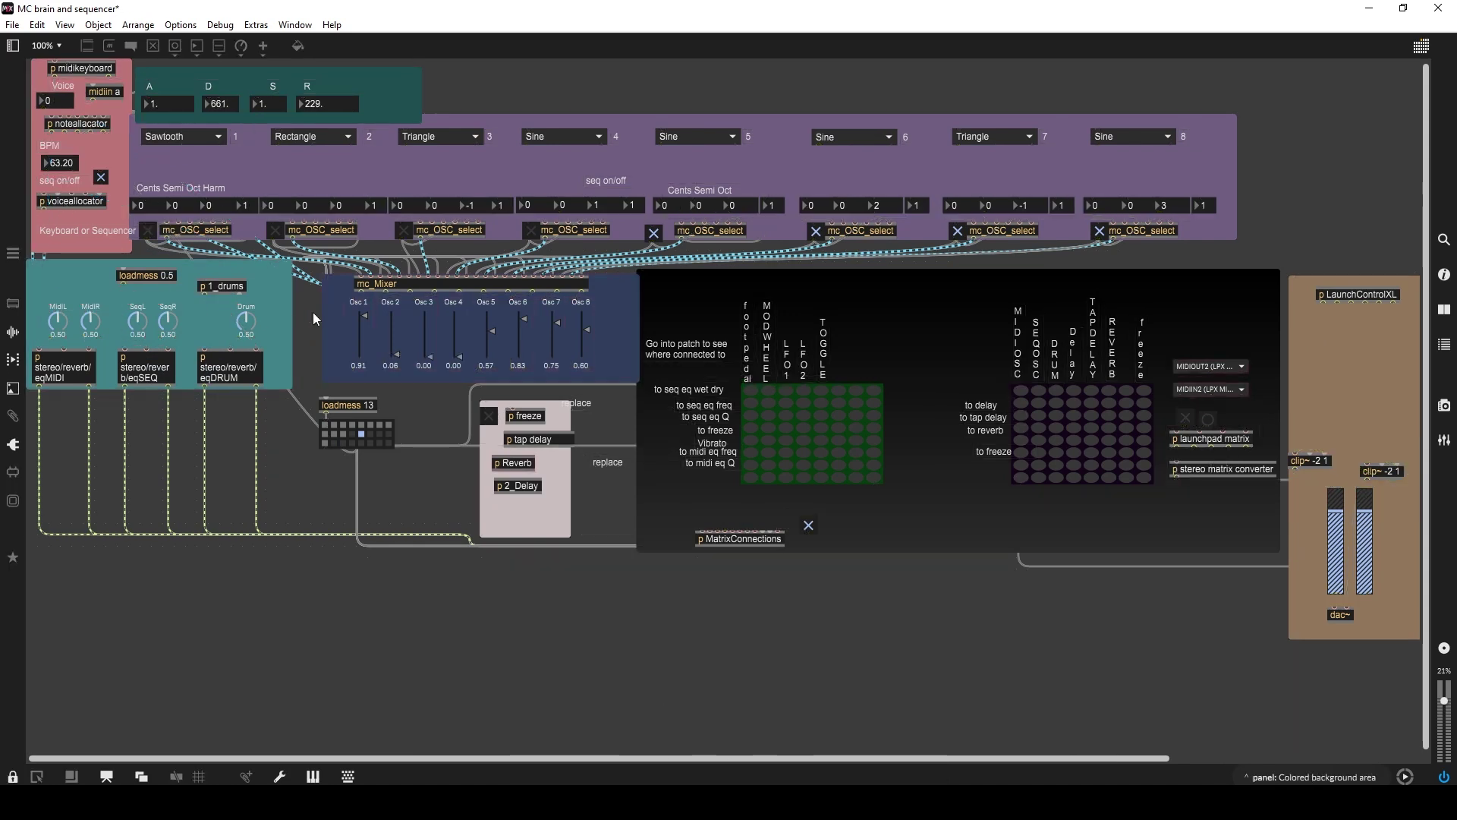
{"action": "double_click", "coordinate": [58, 126]}
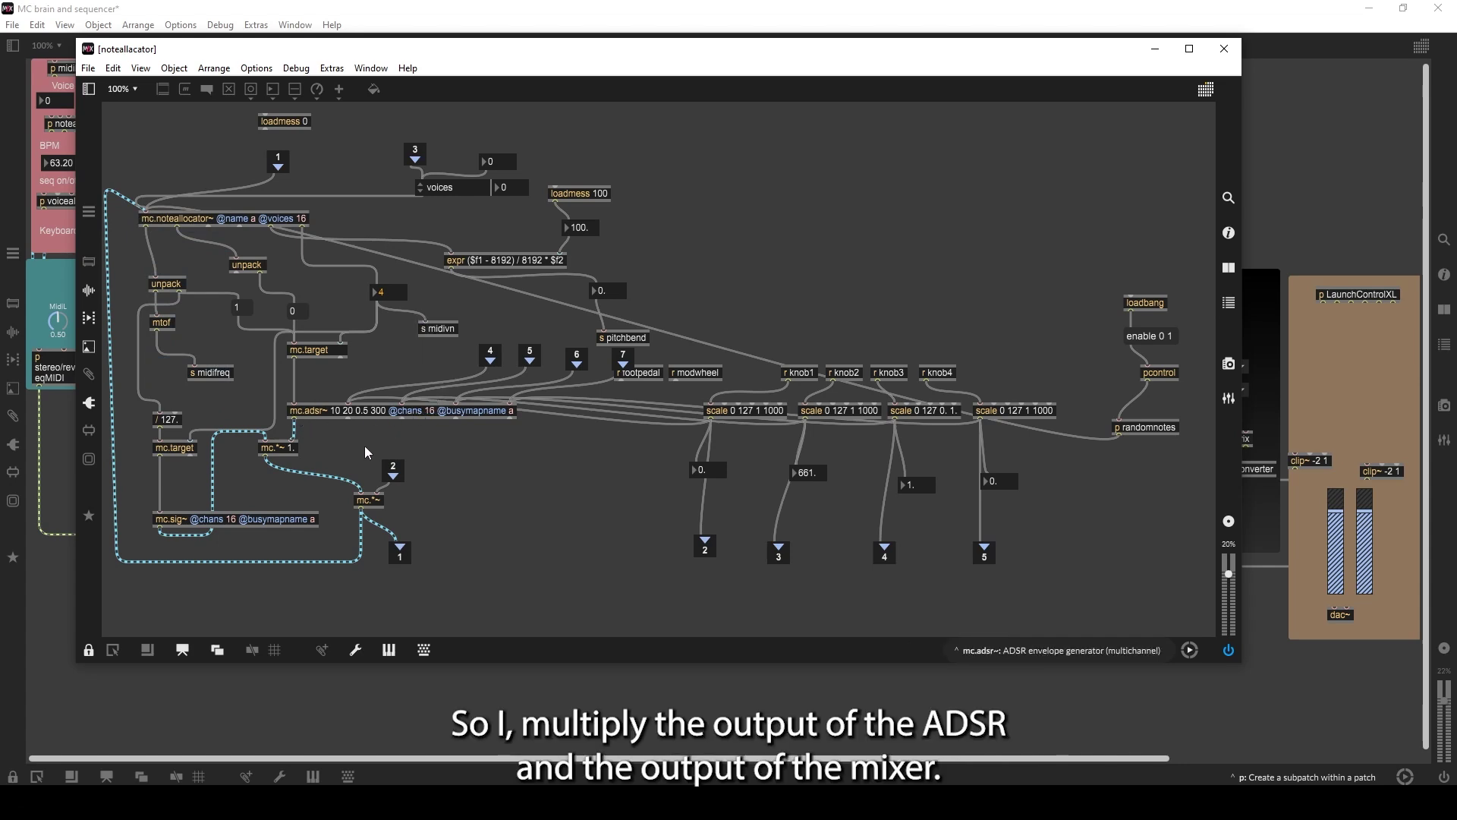
{"action": "double_click", "coordinate": [306, 428]}
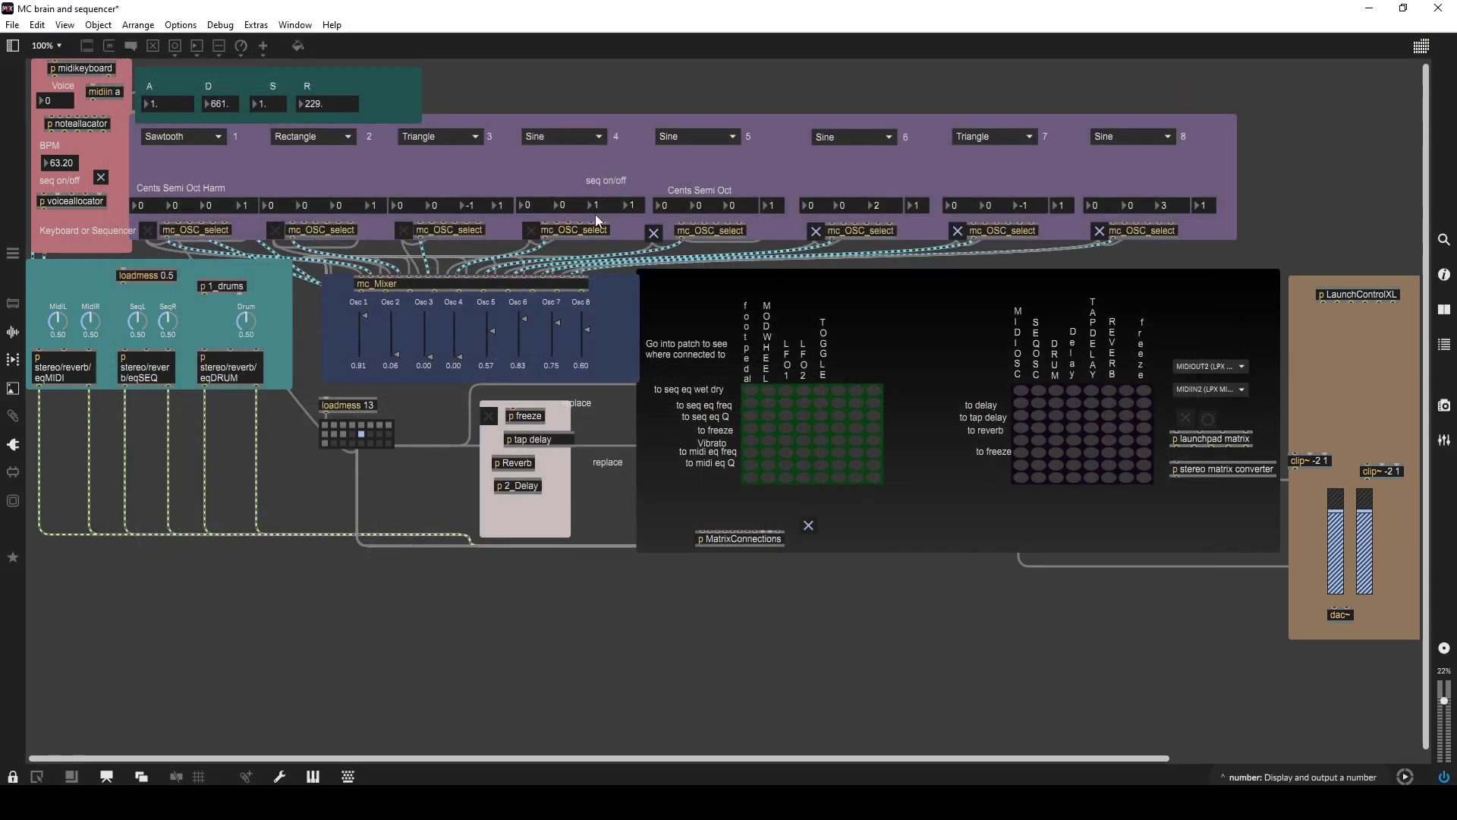
{"action": "left_click", "coordinate": [1223, 49]}
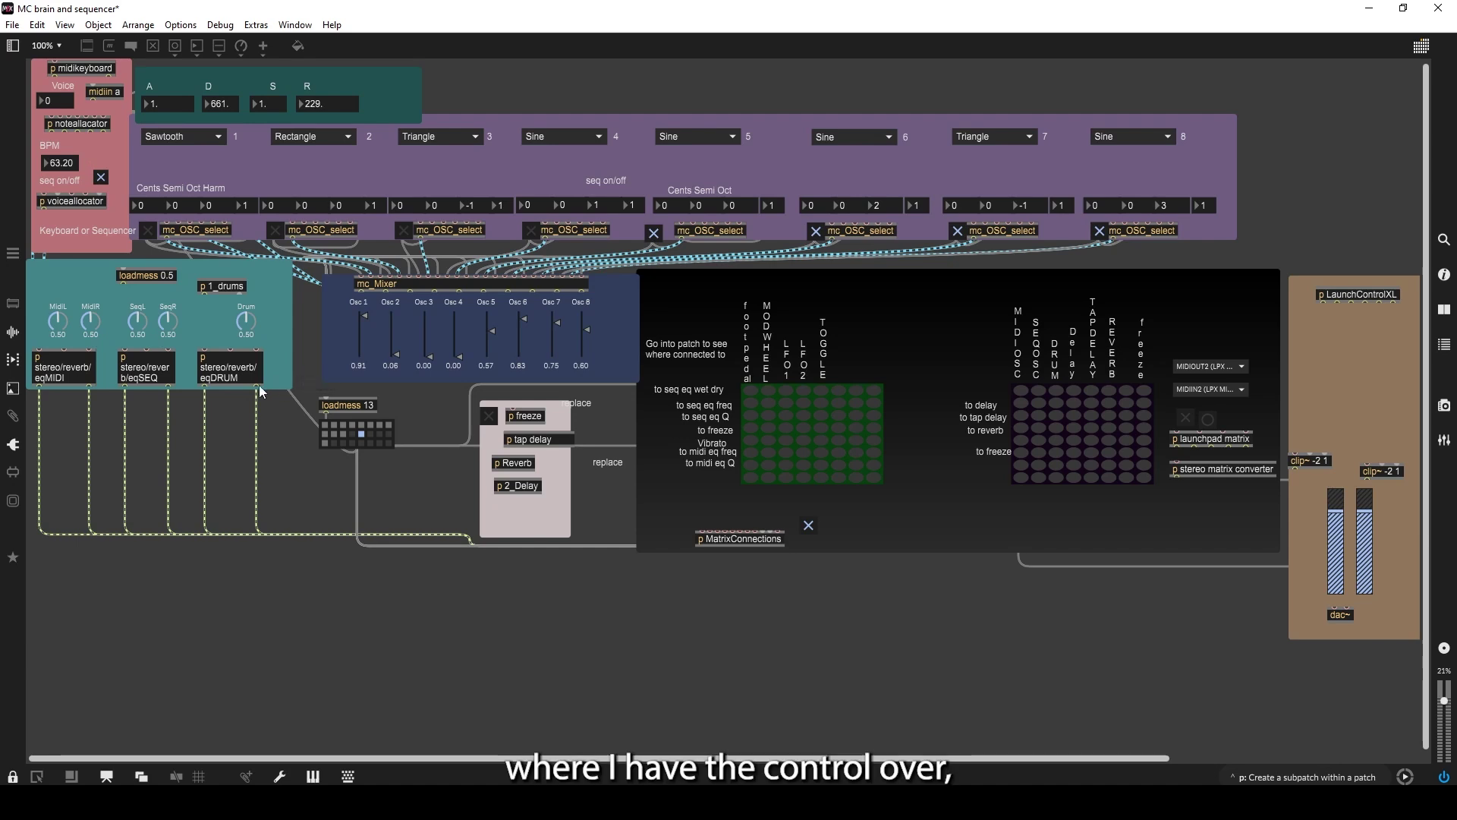
Open the 1_drums subpatch and examine its two drum-loop sequencer sections in overview and close up.
{"action": "double_click", "coordinate": [228, 287]}
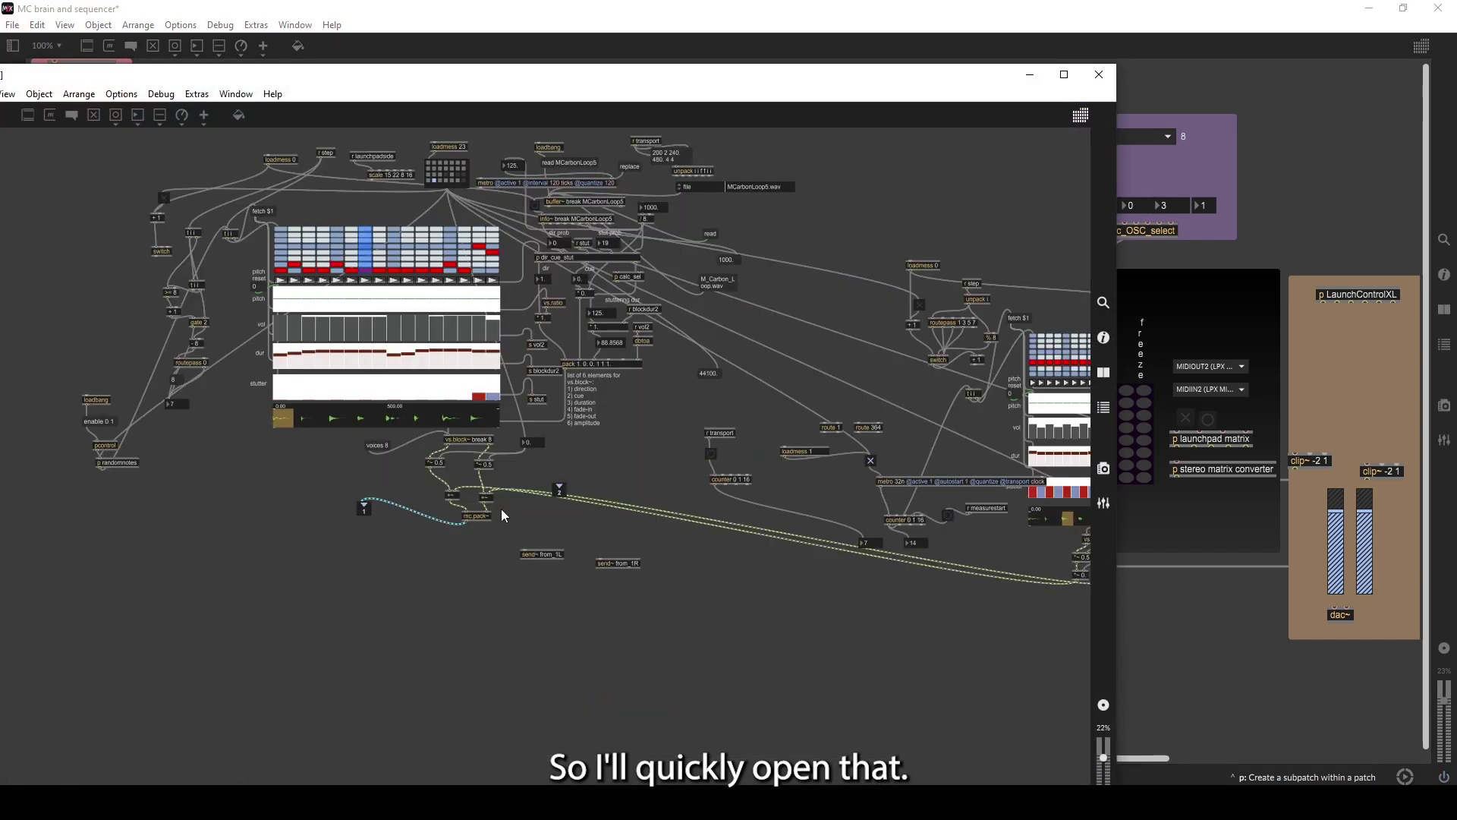
{"action": "key", "text": "ctrl+equal"}
{"action": "key", "text": "ctrl+equal"}
{"action": "key", "text": "ctrl+minus"}
{"action": "key", "text": "ctrl+minus"}
{"action": "key", "text": "ctrl+minus"}
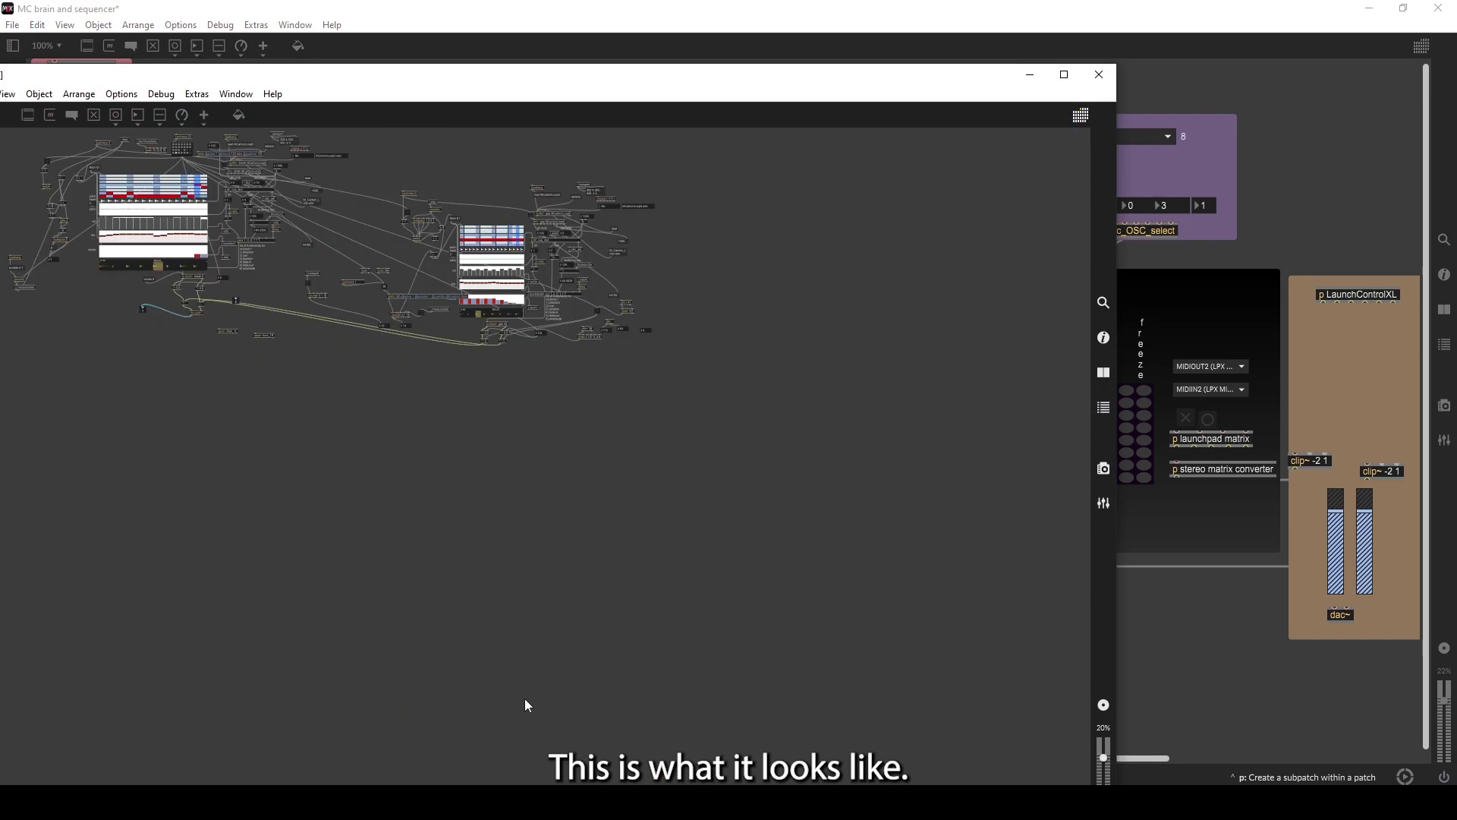
{"action": "key", "text": "ctrl+equal"}
{"action": "key", "text": "ctrl+equal"}
{"action": "key", "text": "ctrl+equal"}
{"action": "key", "text": "ctrl+minus"}
{"action": "key", "text": "ctrl+minus"}
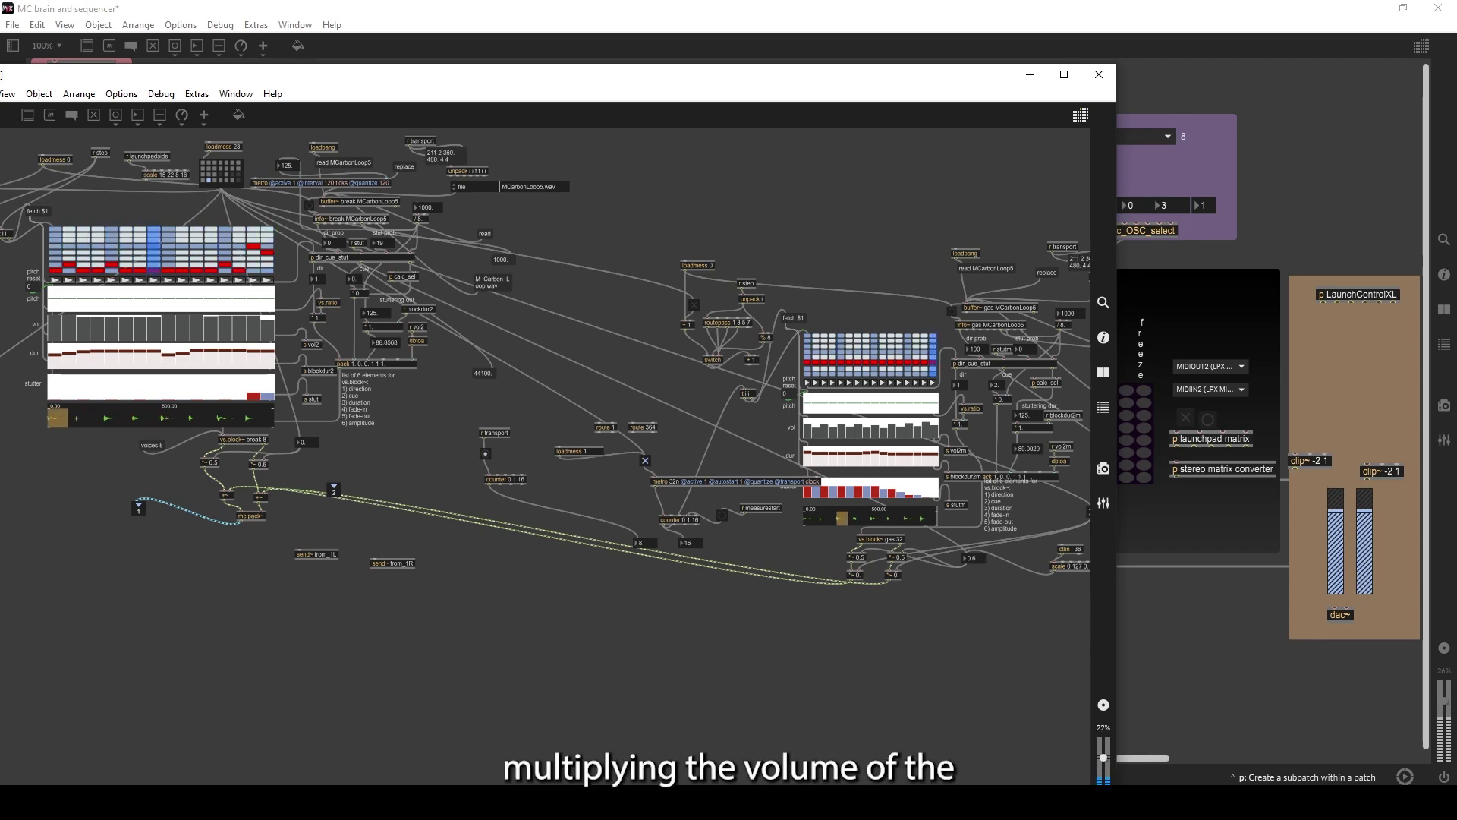
Examine the gas drum-loop sequencer in 1_drums up close, from its step grid to the volume multipliers under vs.block~ gas 32.
{"action": "scroll", "coordinate": [915, 671], "scroll_direction": "right", "scroll_amount": 2}
{"action": "scroll", "coordinate": [916, 671], "scroll_direction": "up", "scroll_amount": 5}
{"action": "scroll", "coordinate": [915, 671], "scroll_direction": "down", "scroll_amount": 2}
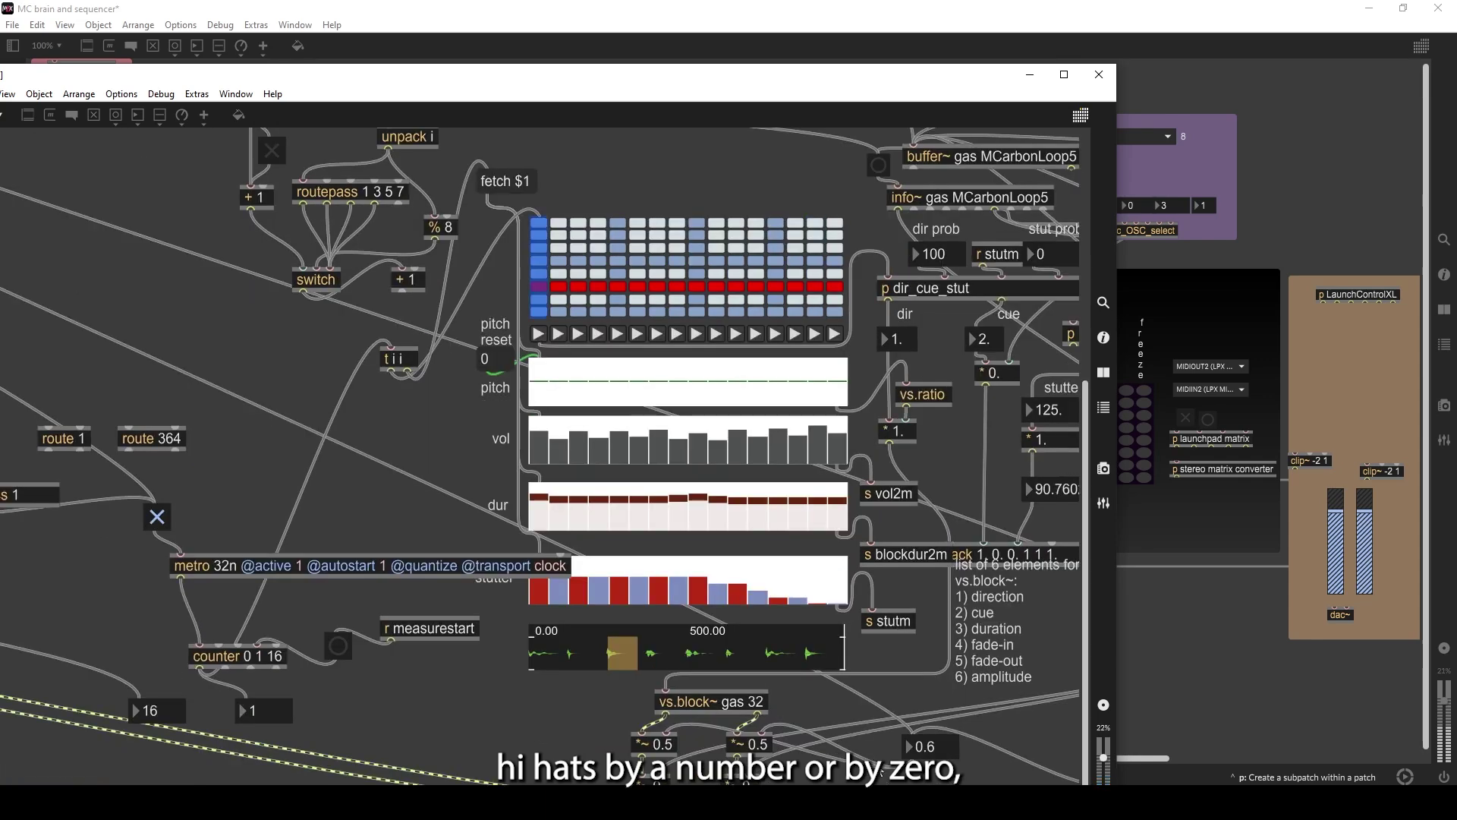
{"action": "scroll", "coordinate": [939, 762], "scroll_direction": "right", "scroll_amount": 3}
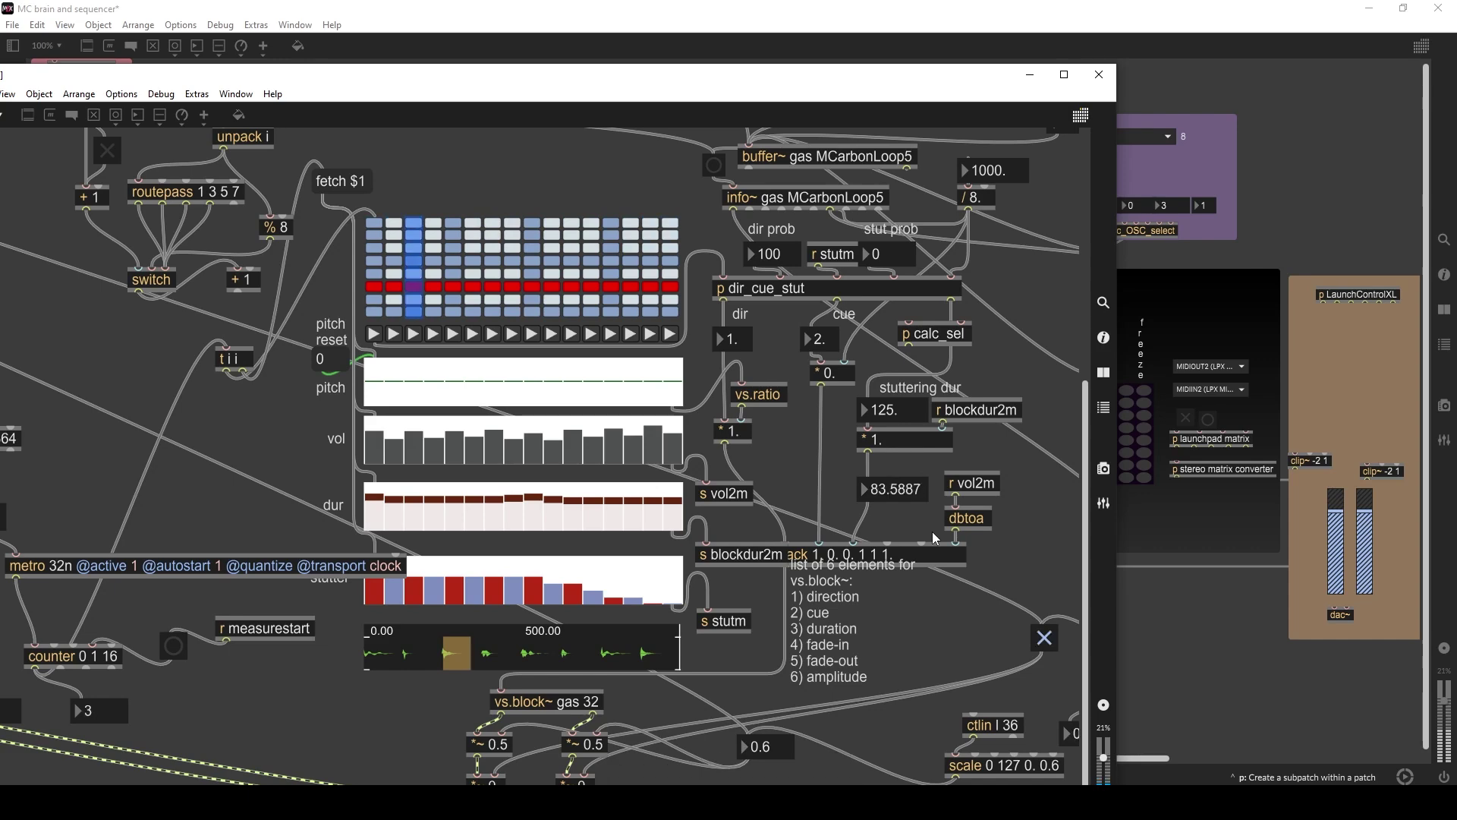
{"action": "key", "text": "ctrl+minus"}
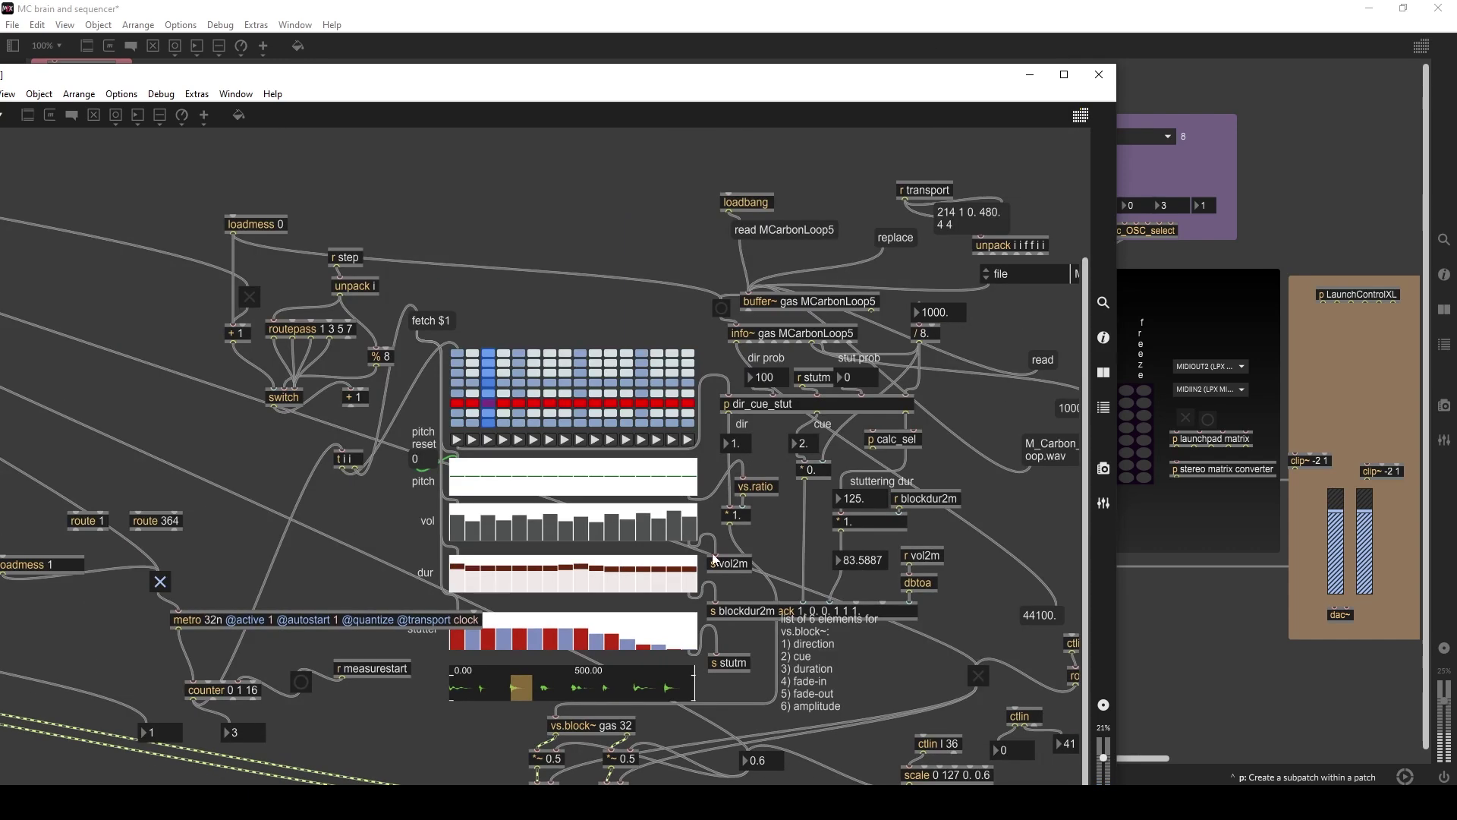
Examine the metro 32n and counter objects that clock the gas sequencer, compare them with the break sequencer, and close 1_drums.
{"action": "scroll", "coordinate": [387, 757], "scroll_direction": "left", "scroll_amount": 5}
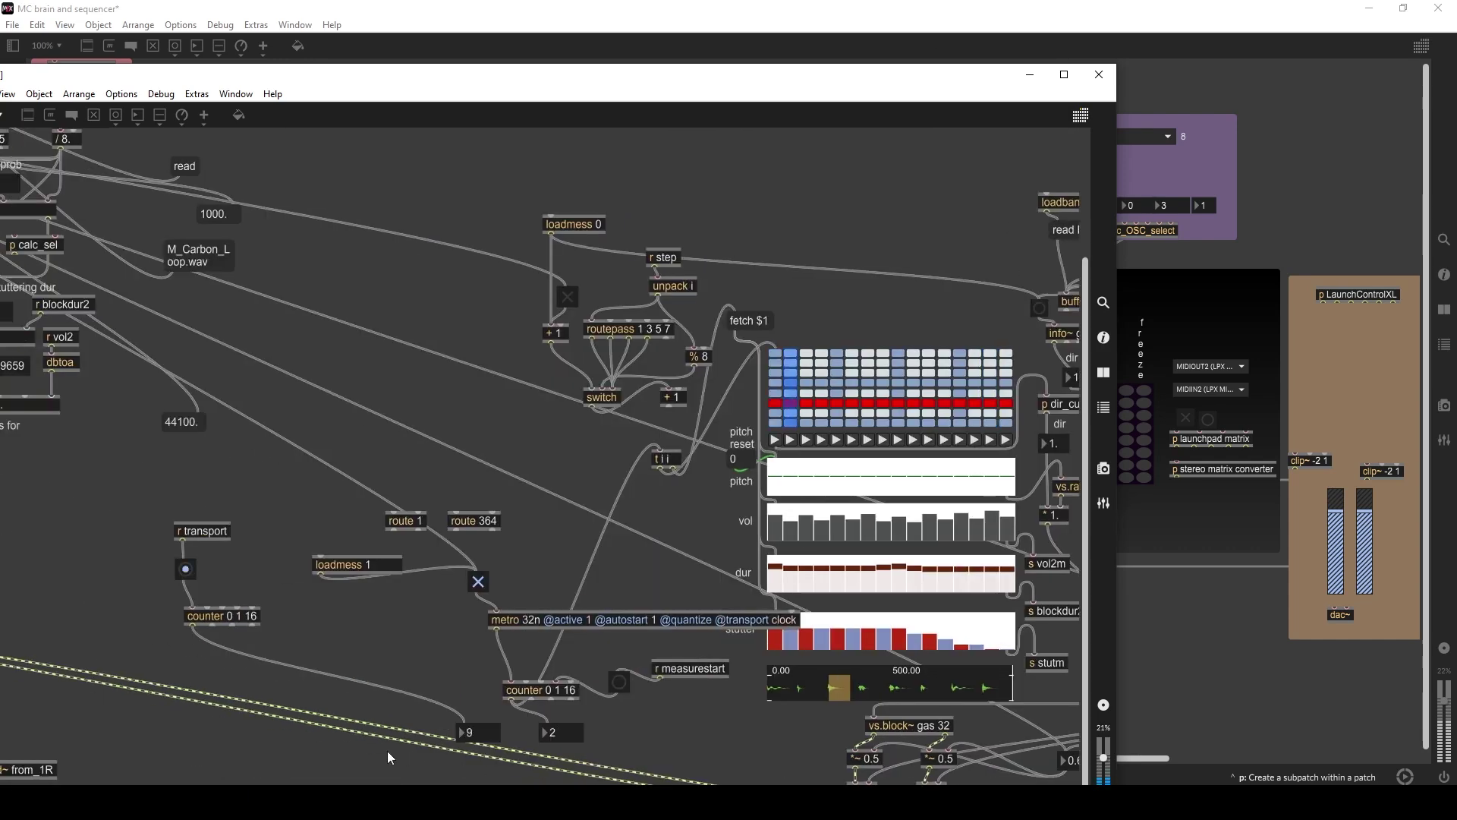
{"action": "scroll", "coordinate": [380, 749], "scroll_direction": "right", "scroll_amount": 11}
{"action": "scroll", "coordinate": [380, 749], "scroll_direction": "down", "scroll_amount": 3}
{"action": "scroll", "coordinate": [372, 748], "scroll_direction": "left", "scroll_amount": 10}
{"action": "scroll", "coordinate": [303, 726], "scroll_direction": "up", "scroll_amount": 3}
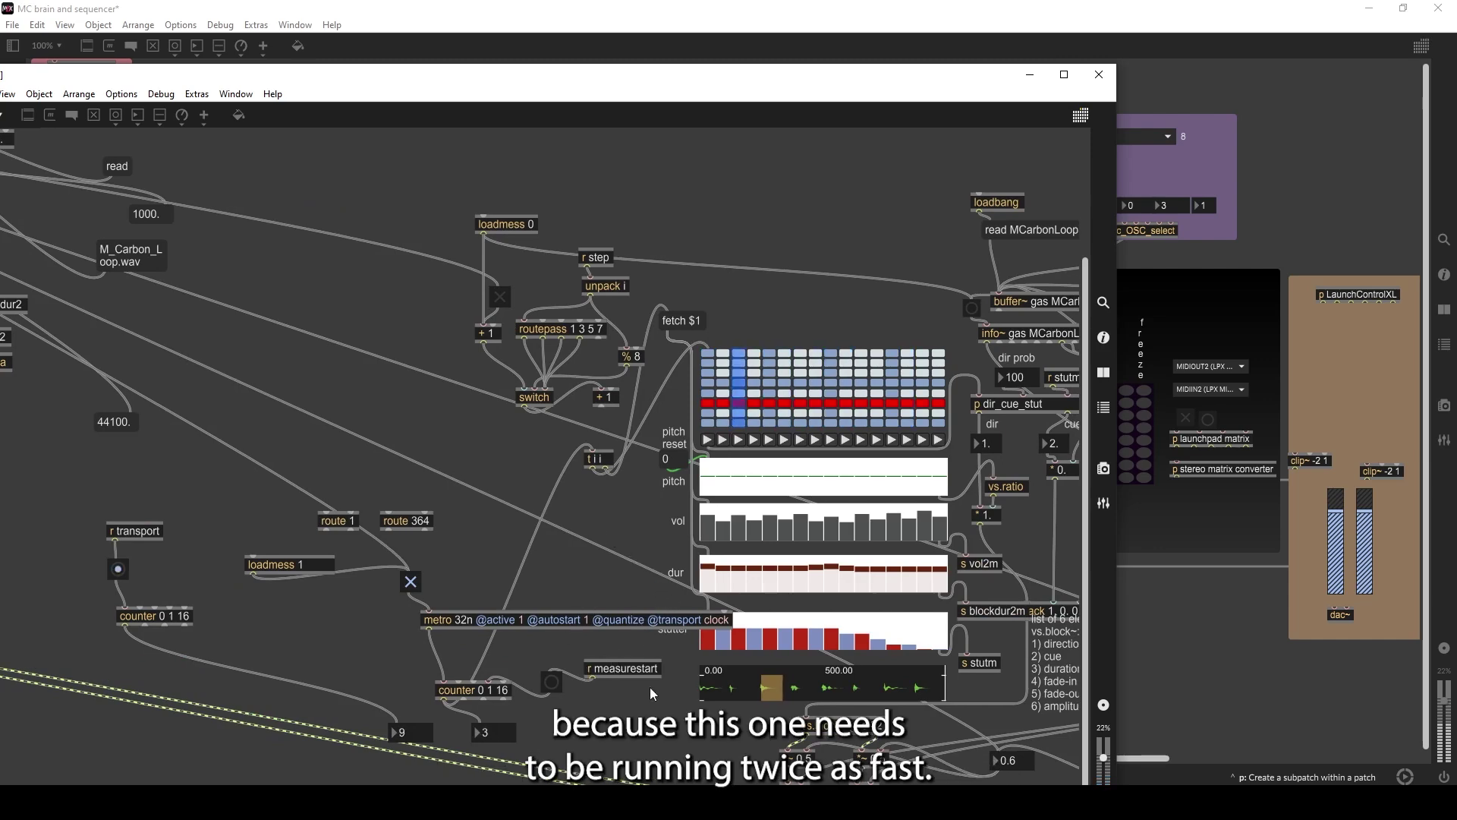
{"action": "key", "text": "ctrl+minus"}
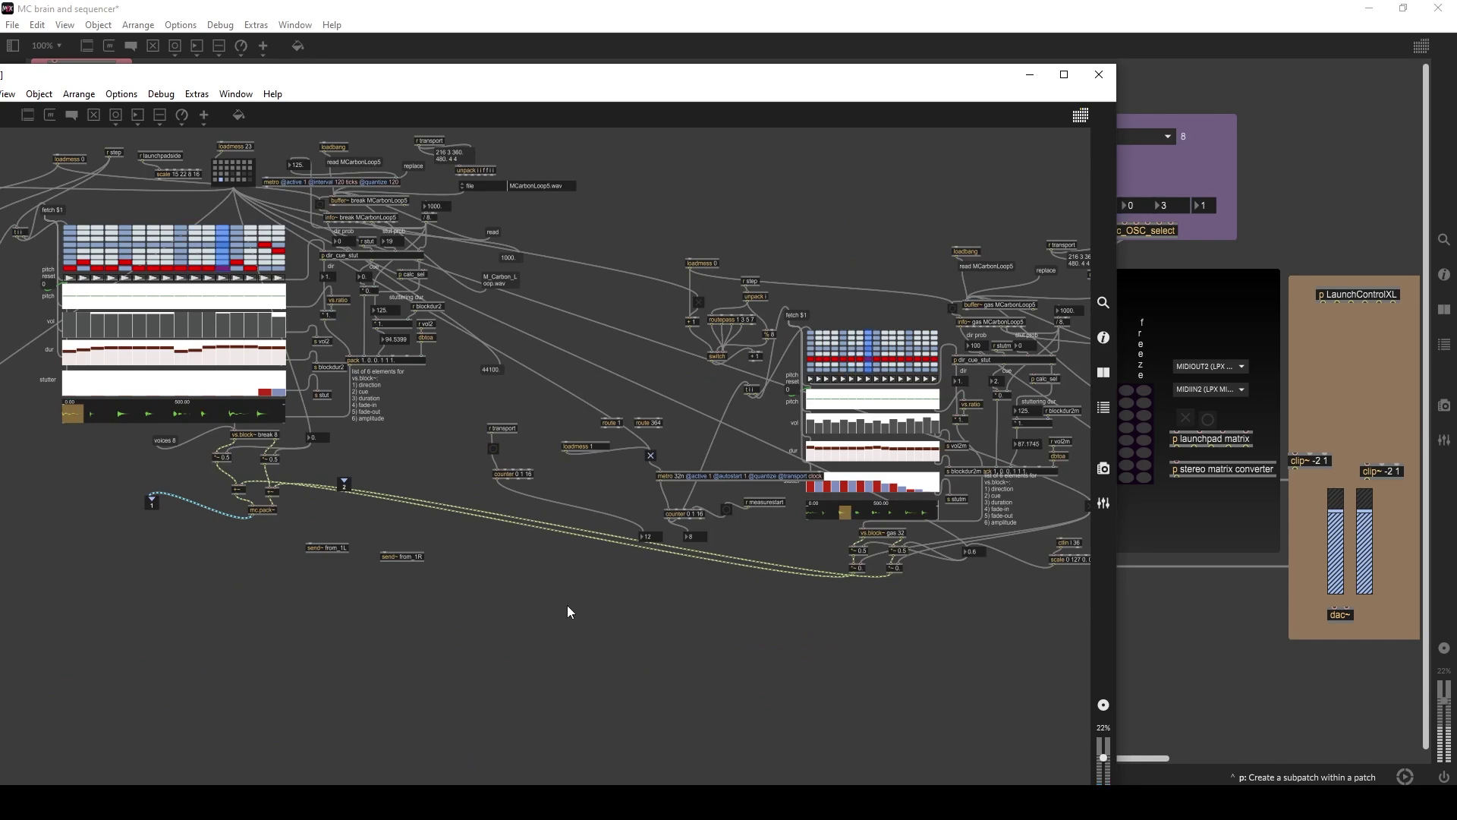
{"action": "left_click", "coordinate": [1099, 73]}
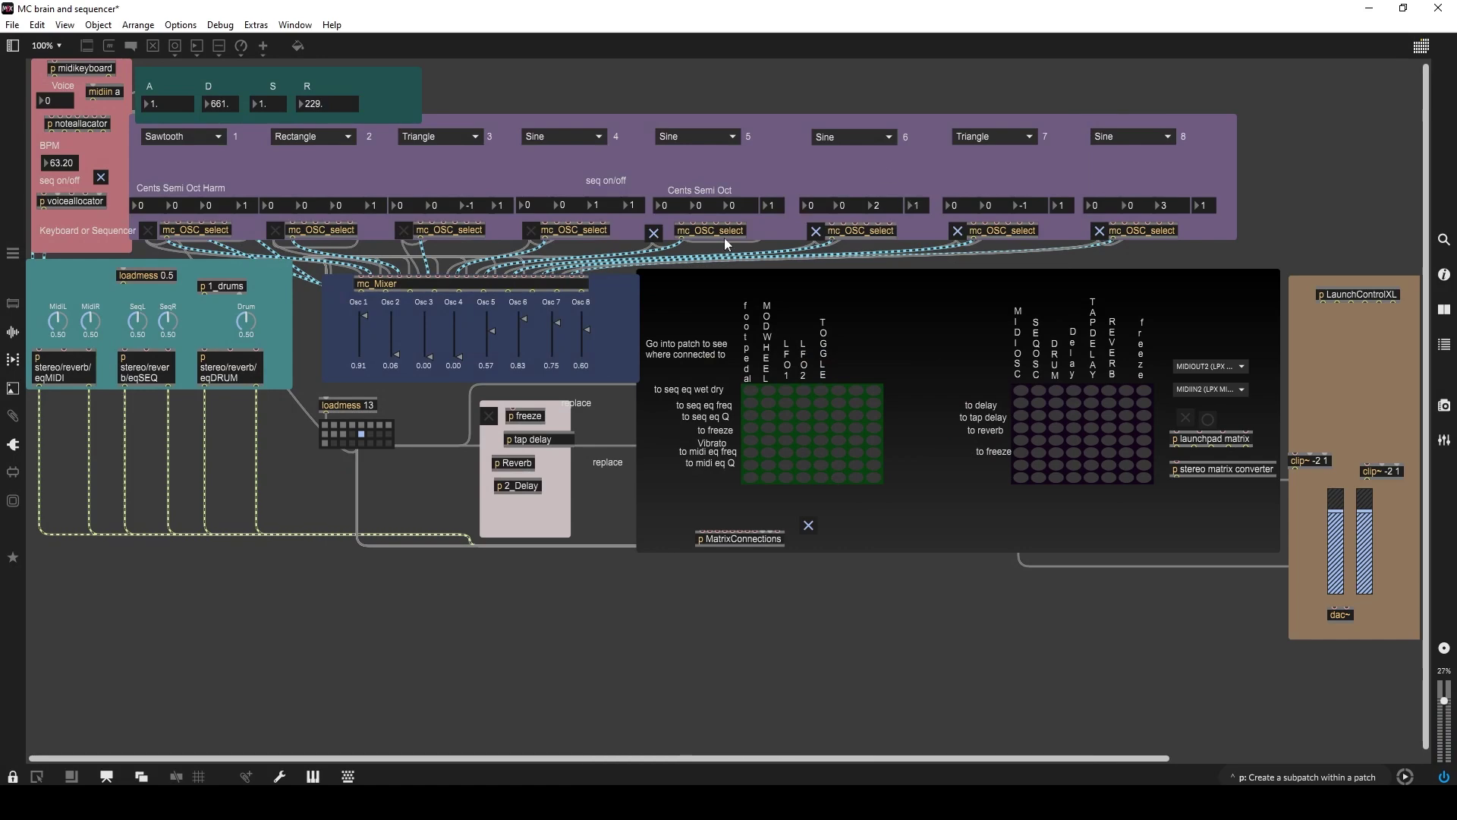
Turn the SeqL and SeqR dials down to 0 to demonstrate the sequencer level, and reset them to 0.5.
{"action": "double_click", "coordinate": [147, 369]}
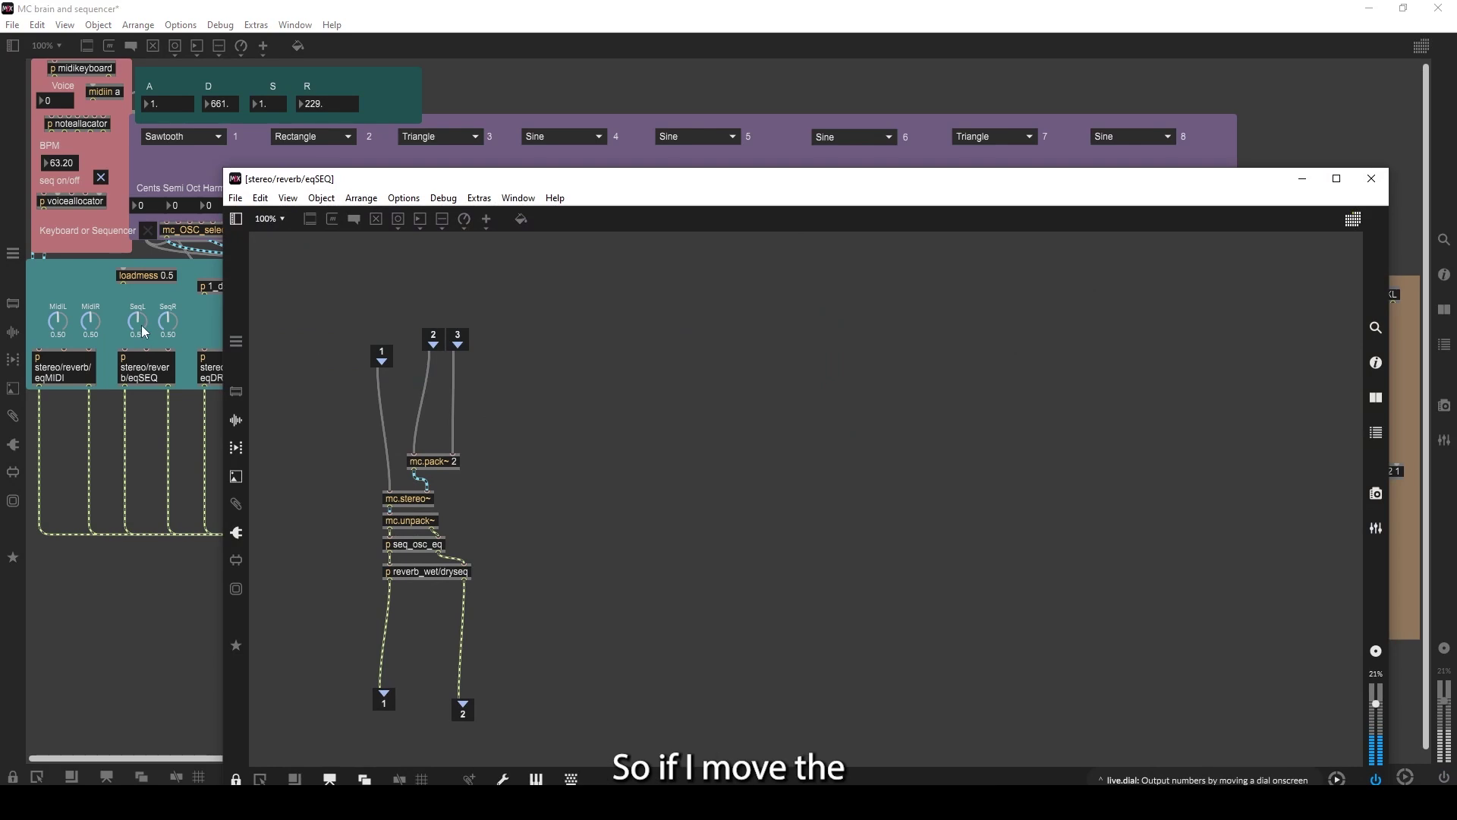
{"action": "left_click", "coordinate": [212, 289]}
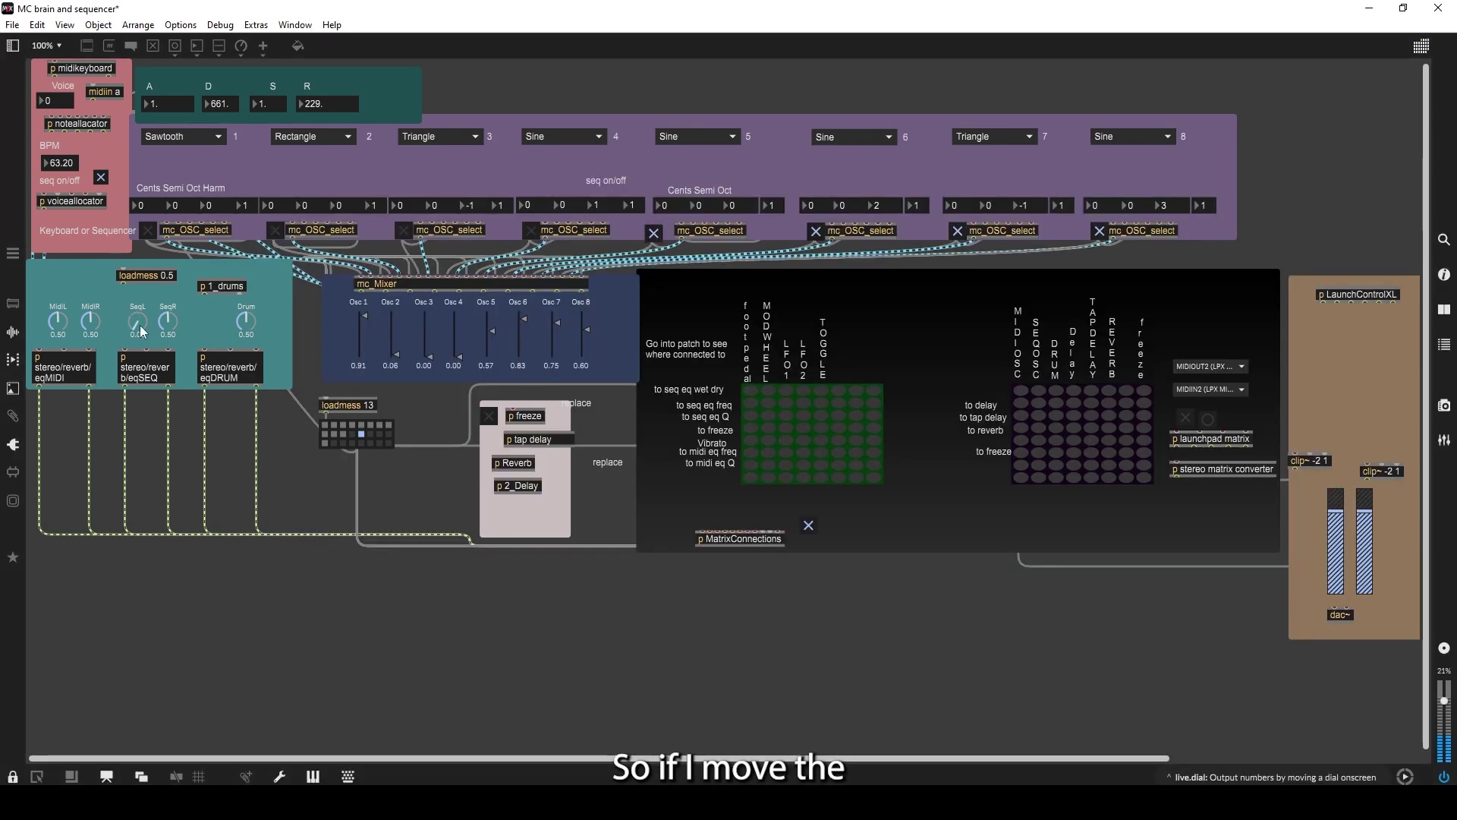
{"action": "left_click_drag", "start_coordinate": [167, 321], "coordinate": [168, 298]}
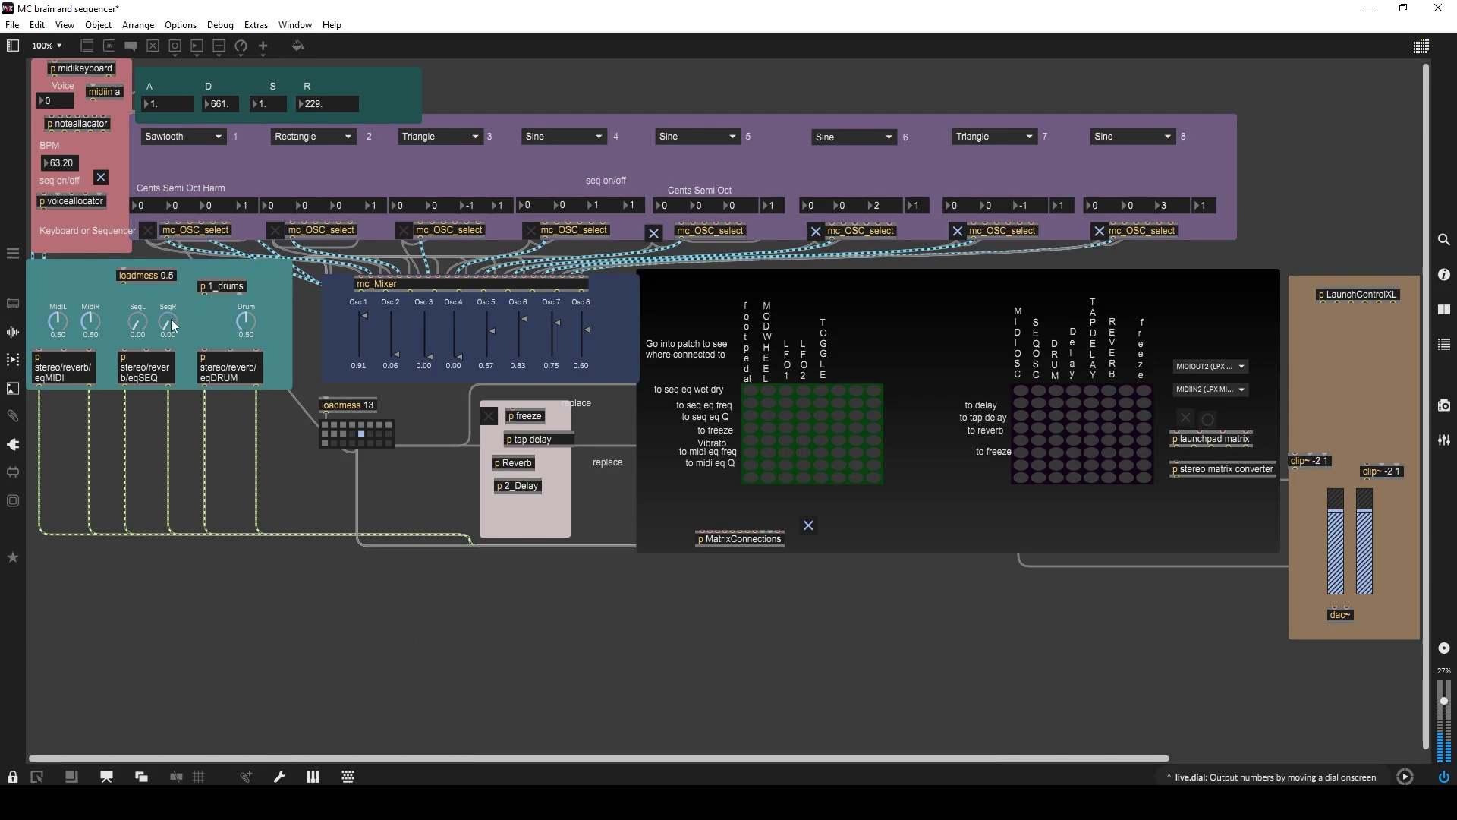
{"action": "left_click_drag", "start_coordinate": [147, 333], "coordinate": [147, 303]}
{"action": "left_click", "coordinate": [162, 276]}
Open seq_osc_eq inside the stereo/reverb/eqSEQ subpatch, inspect the contents of its vs.lowpass~ filter, and close both filter patches.
{"action": "double_click", "coordinate": [169, 354]}
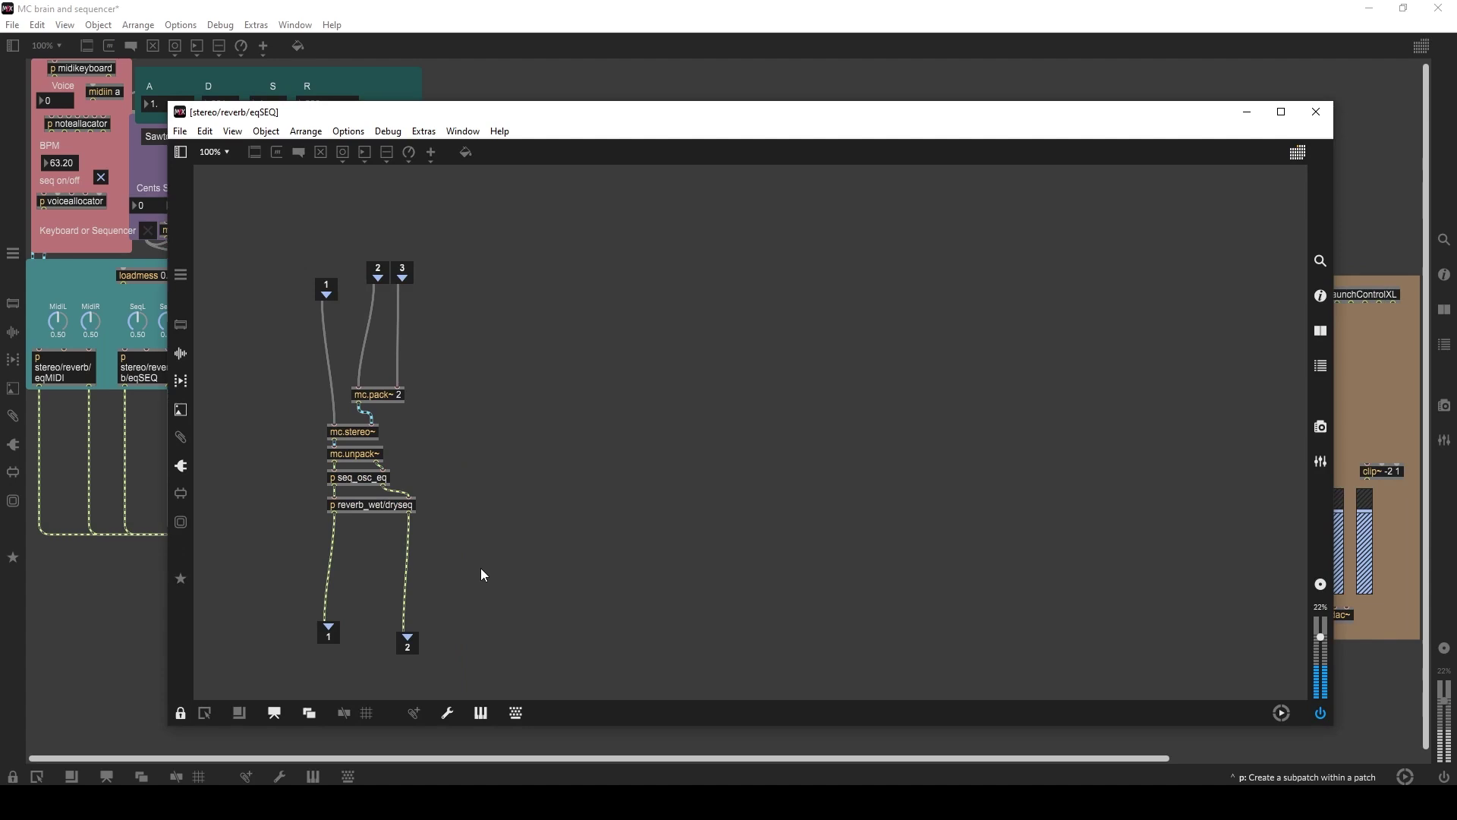
{"action": "double_click", "coordinate": [370, 475]}
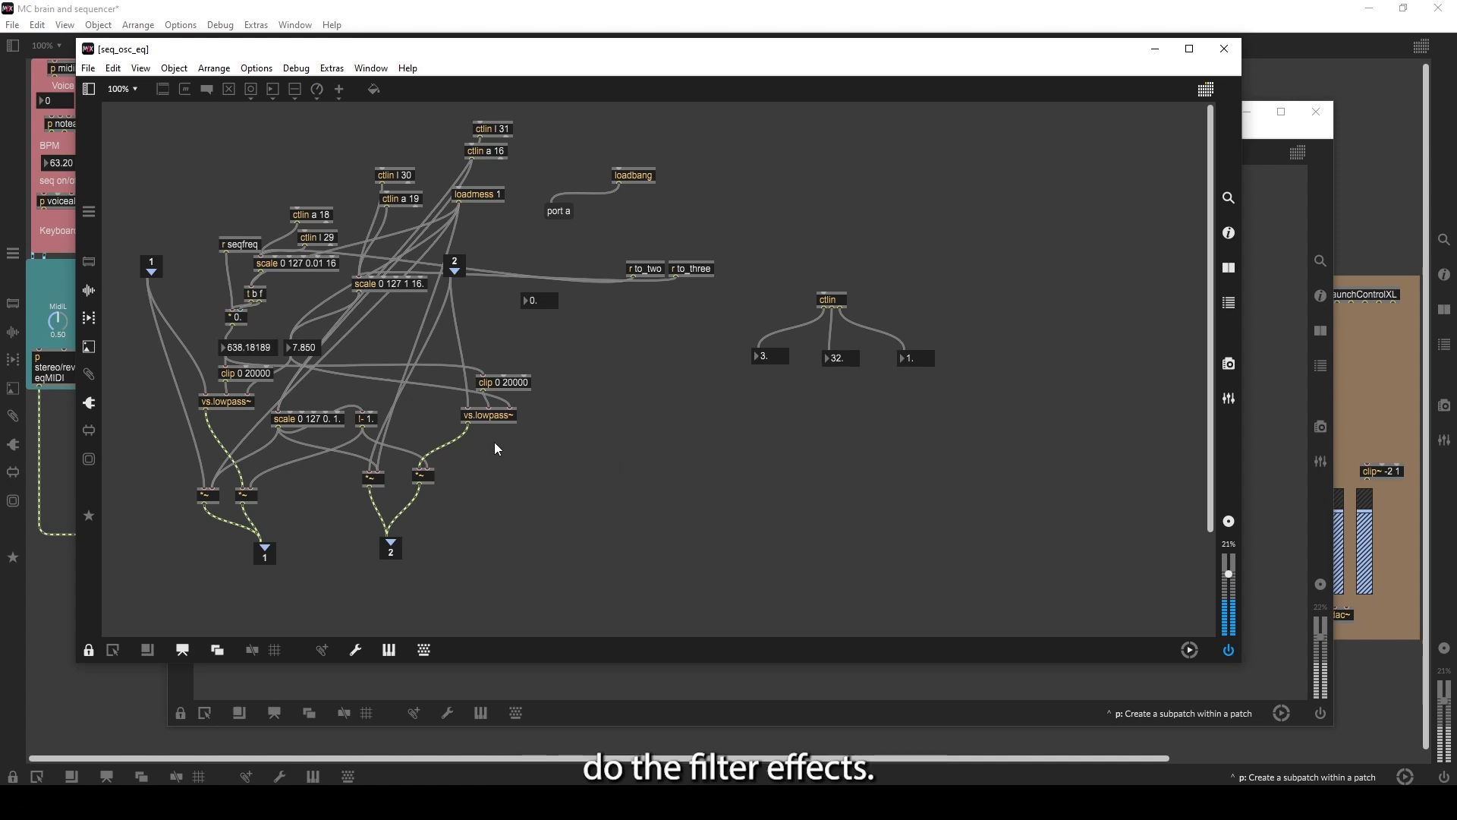
{"action": "double_click", "coordinate": [490, 416]}
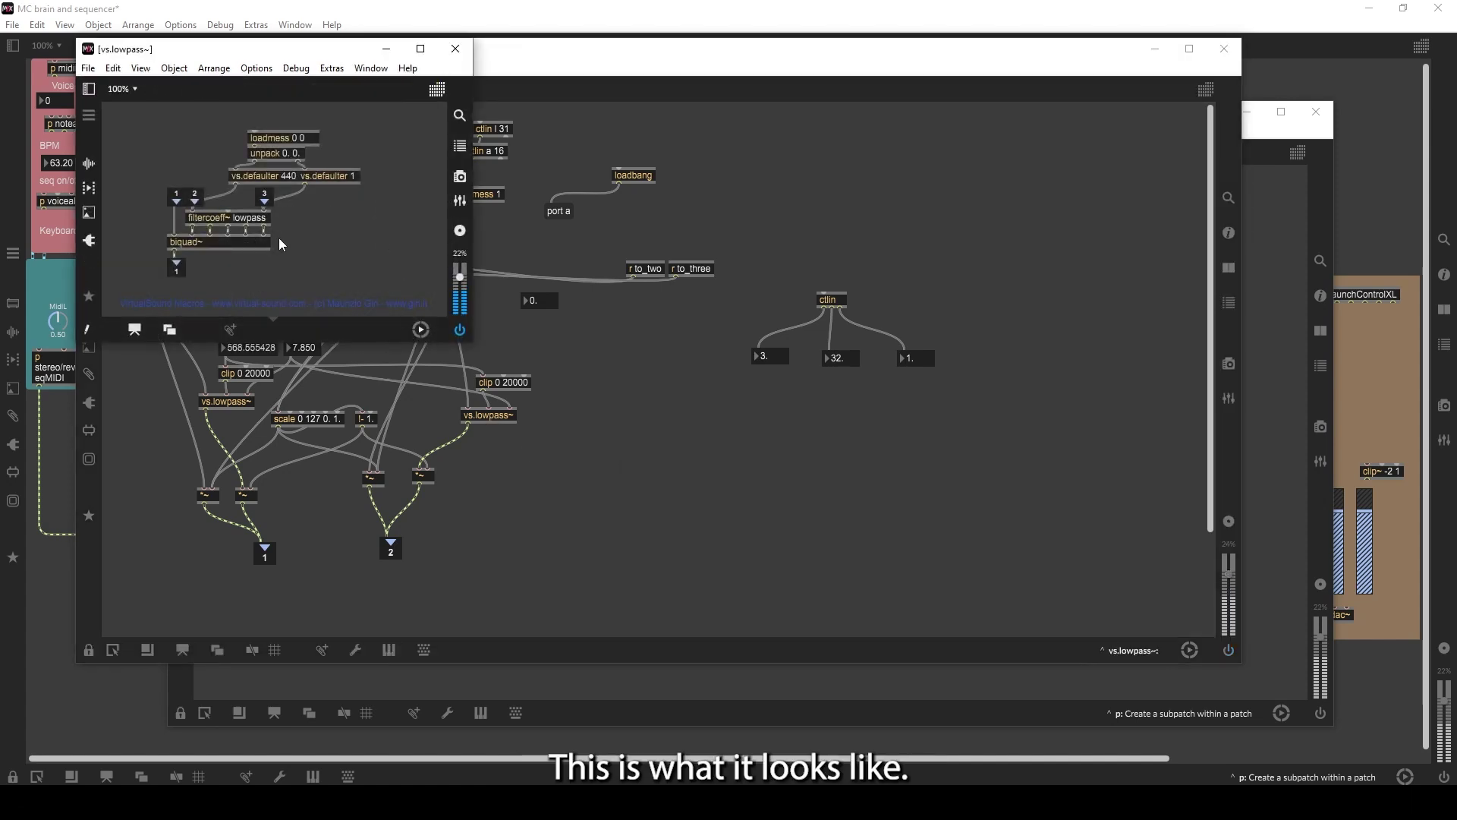
{"action": "left_click", "coordinate": [463, 50]}
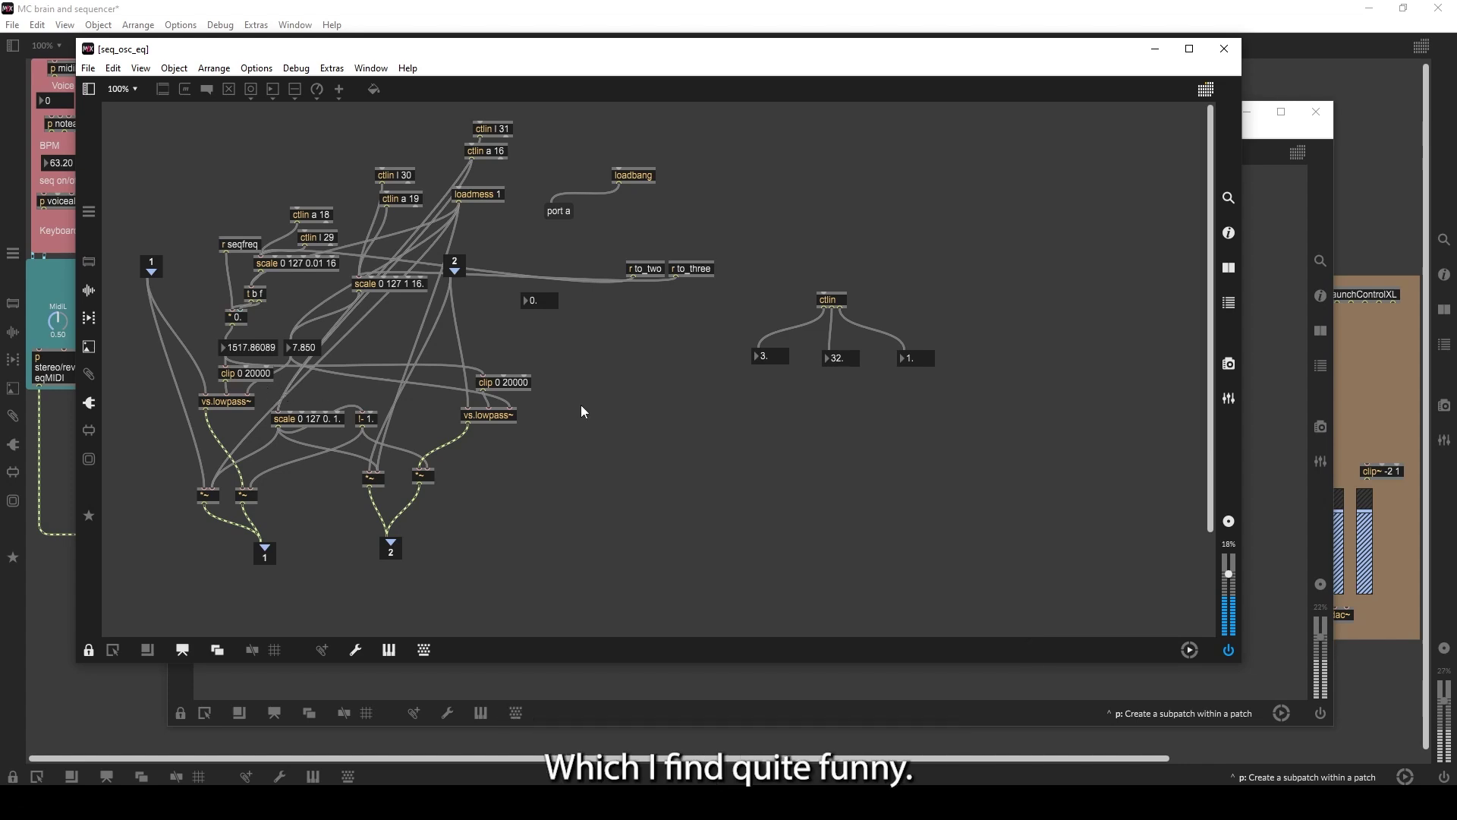
{"action": "left_click", "coordinate": [1223, 49]}
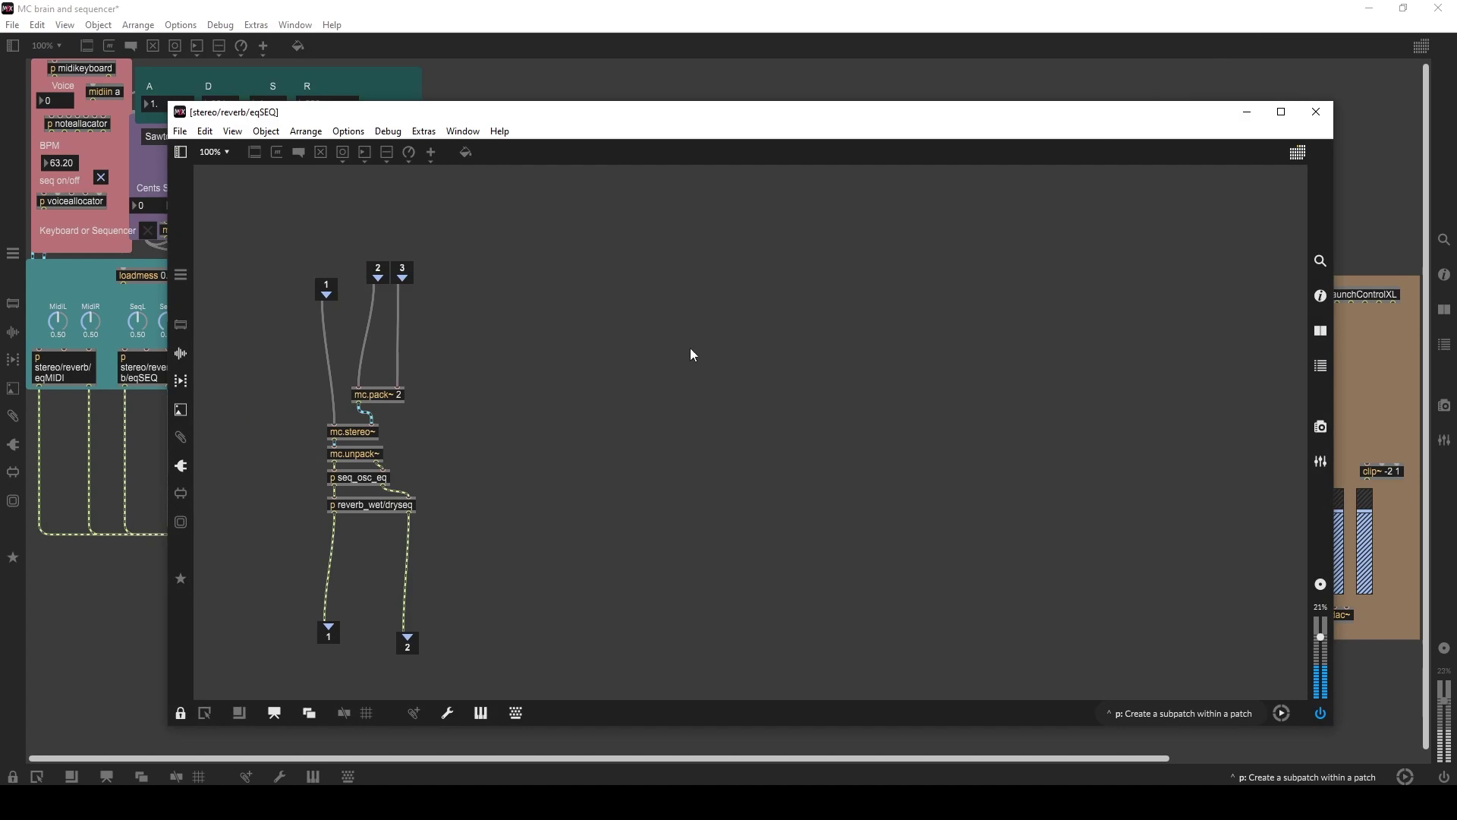
Inspect the reverb in reverb_wet/dryseq, view the Upshot package overview it comes from, and close everything back to the main patch.
{"action": "double_click", "coordinate": [383, 505]}
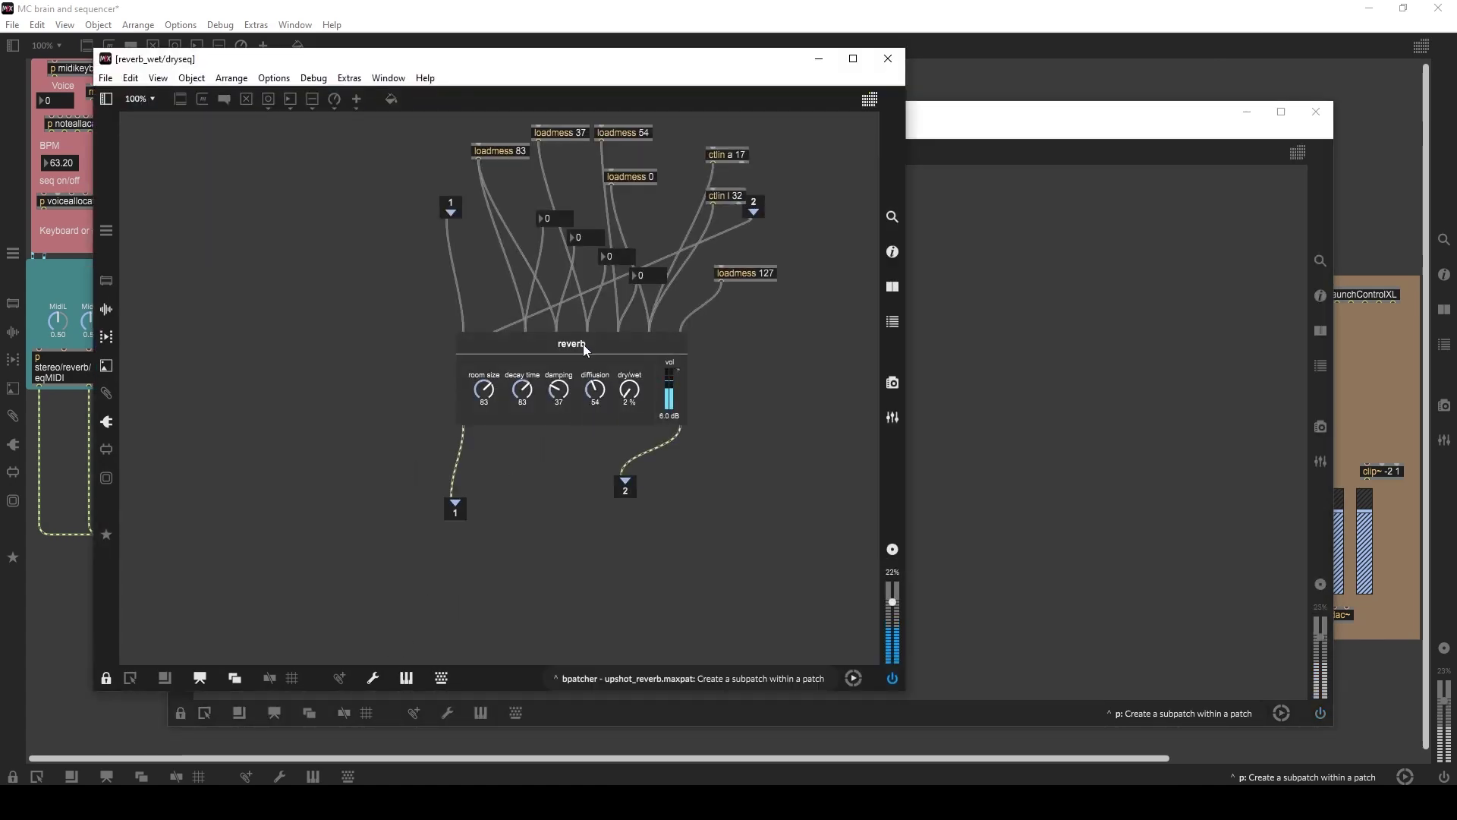
{"action": "left_click", "coordinate": [317, 81]}
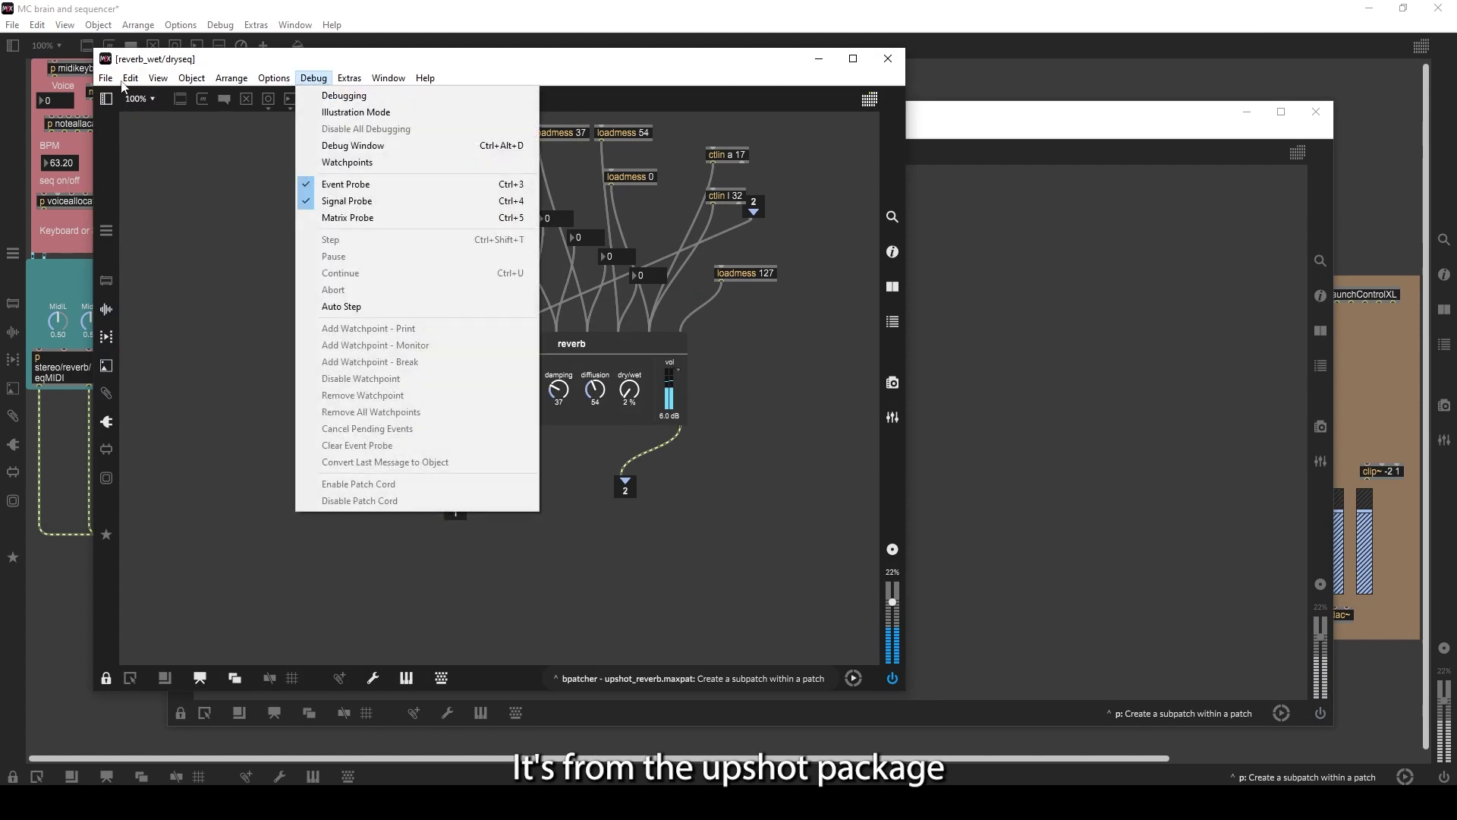
{"action": "mouse_move", "coordinate": [349, 80]}
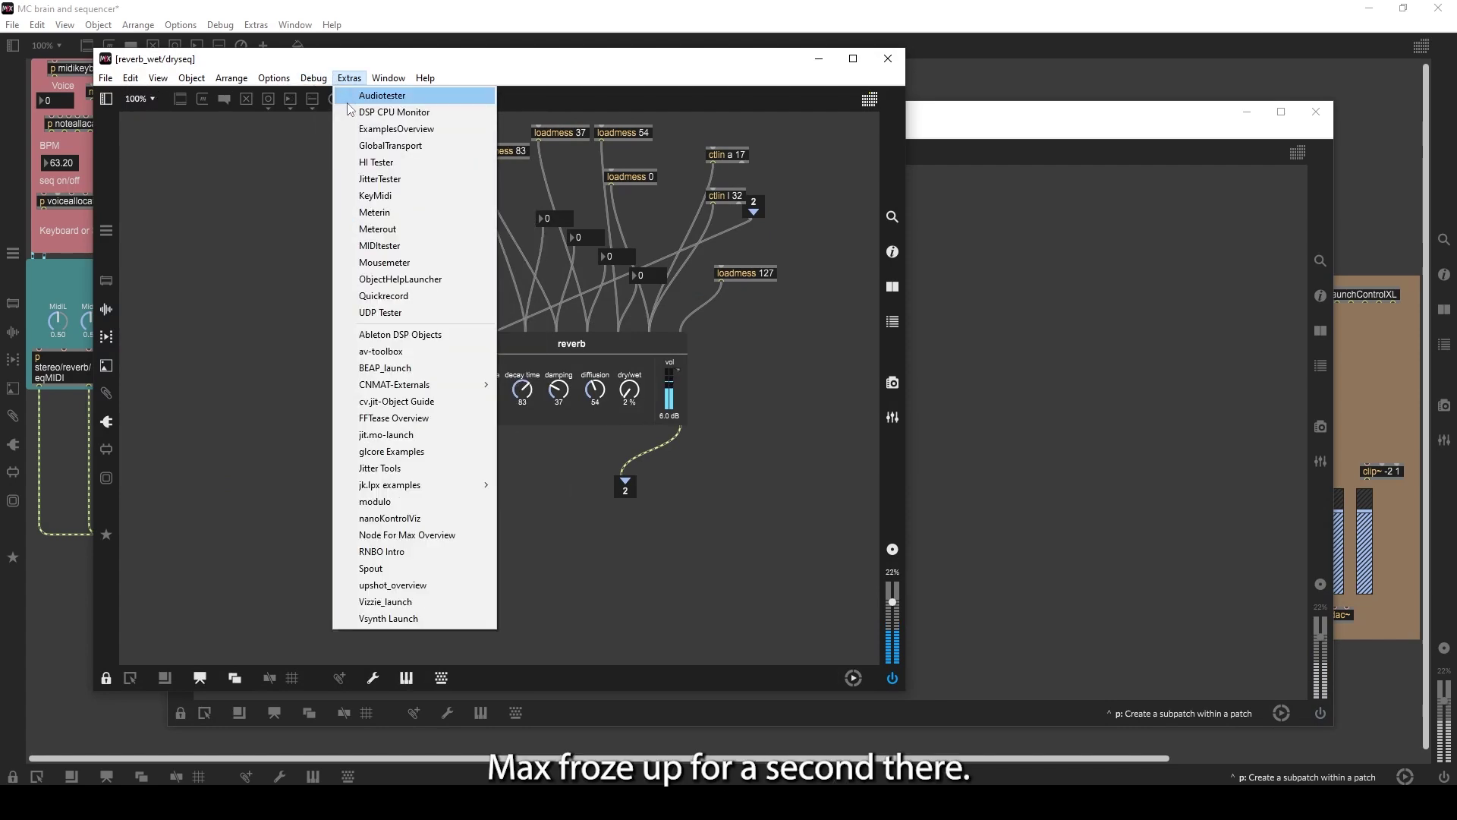
{"action": "left_click", "coordinate": [385, 587]}
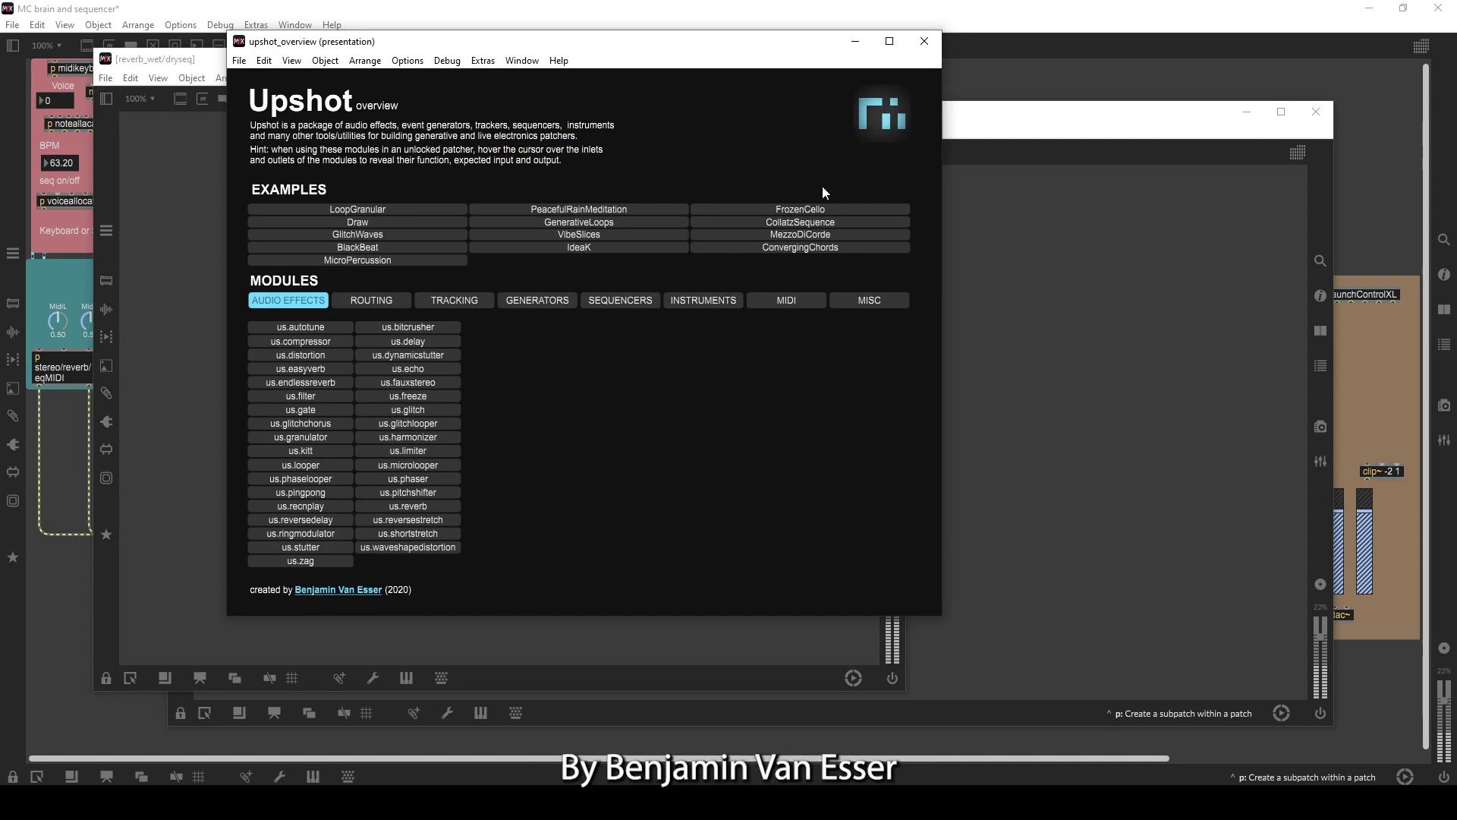
{"action": "left_click", "coordinate": [924, 41]}
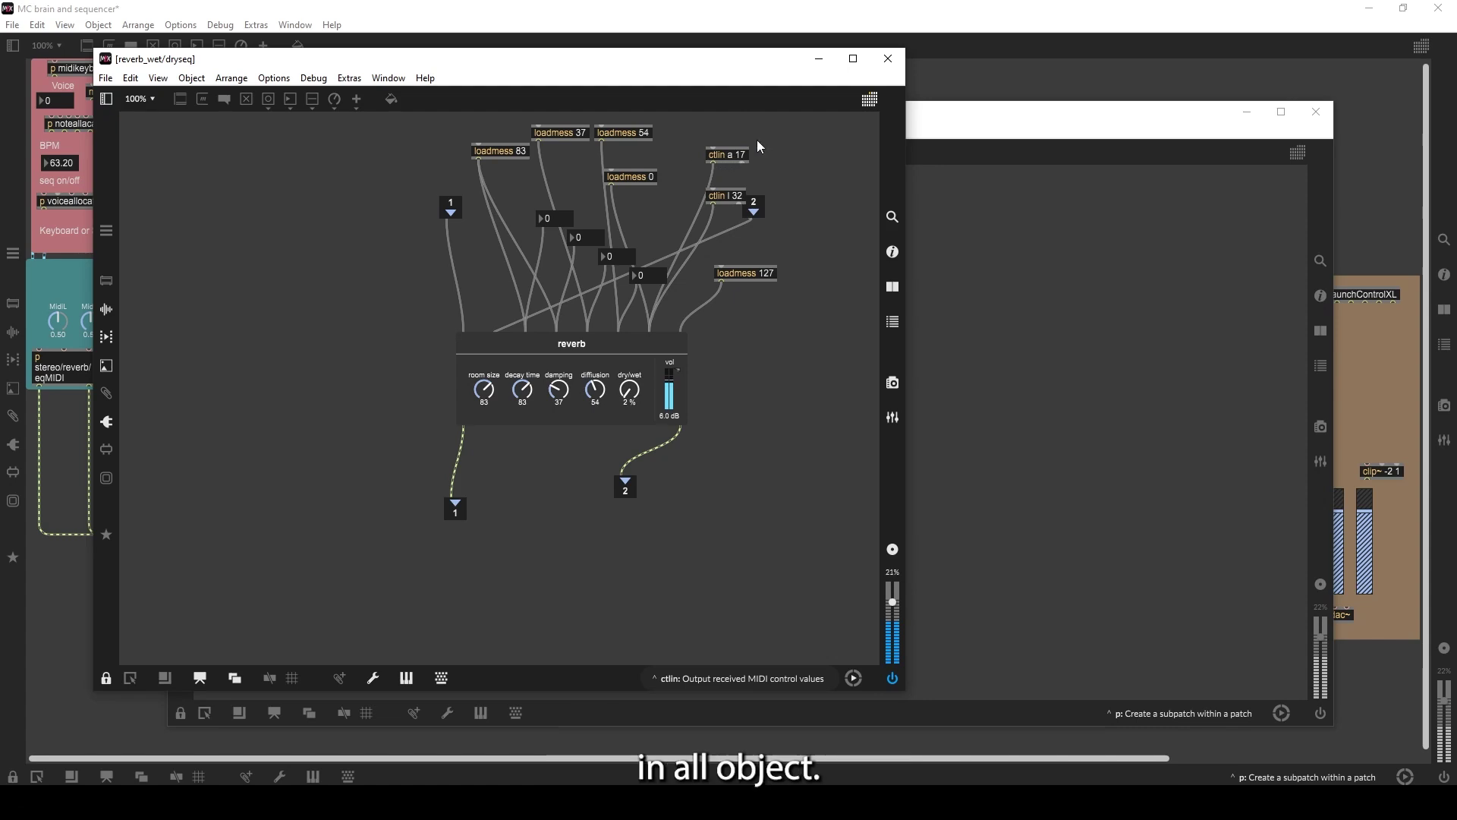
{"action": "left_click", "coordinate": [887, 59]}
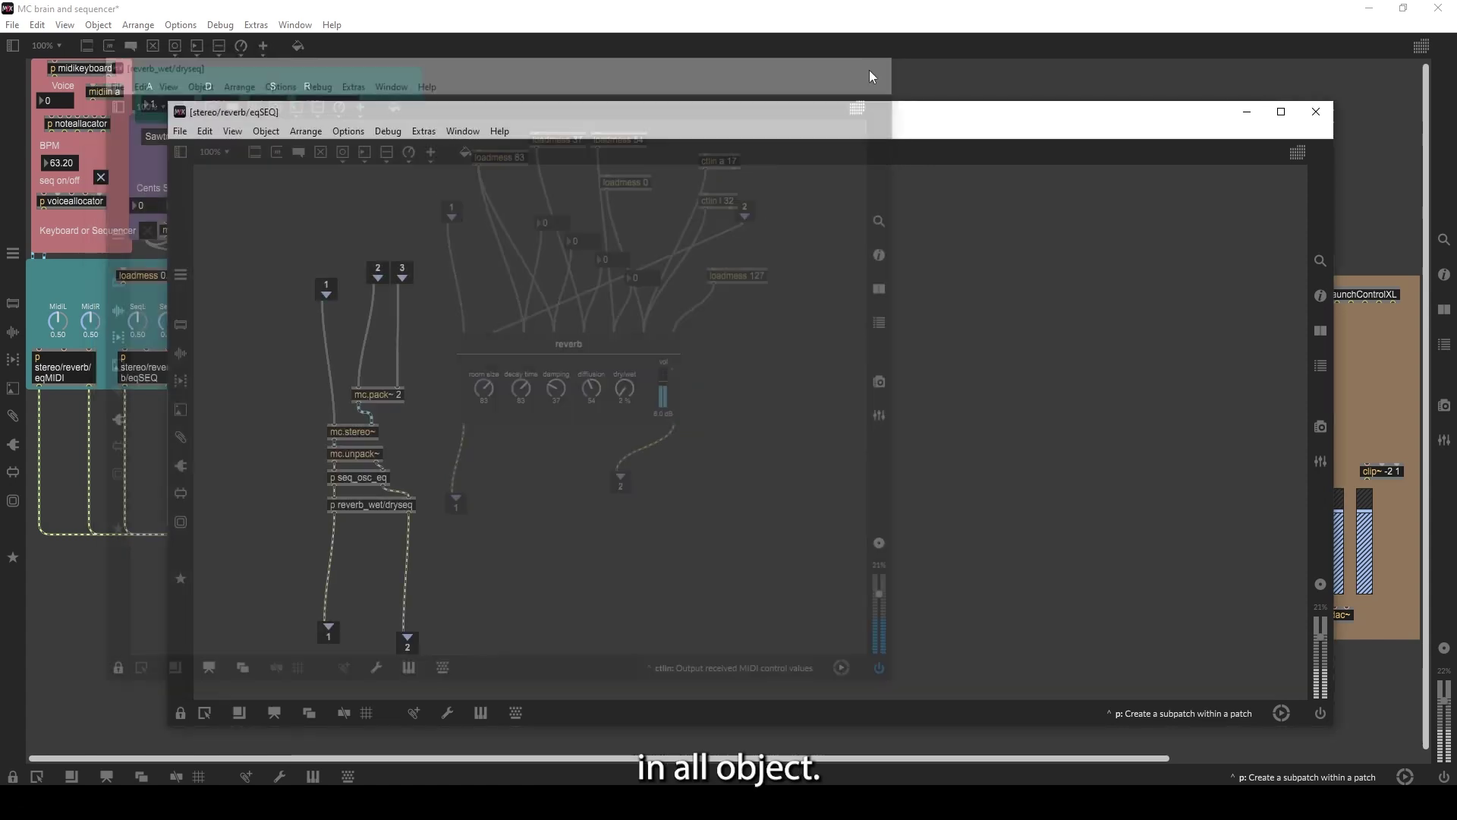
{"action": "left_click", "coordinate": [1315, 111]}
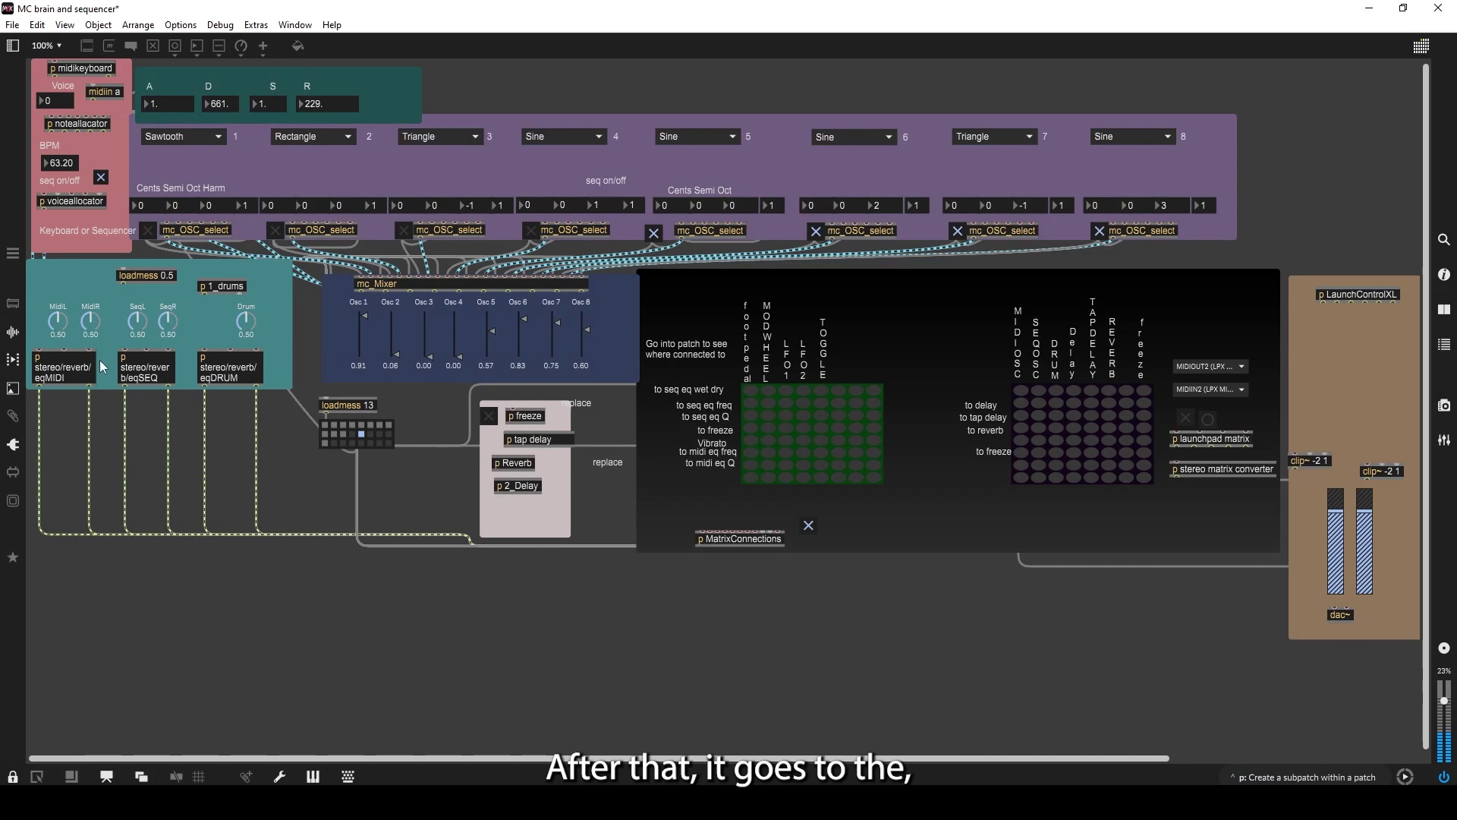
Unlock the main patch to trace the cords running from the effects sections into the matrix, and lock it again.
{"action": "key", "text": "ctrl+e"}
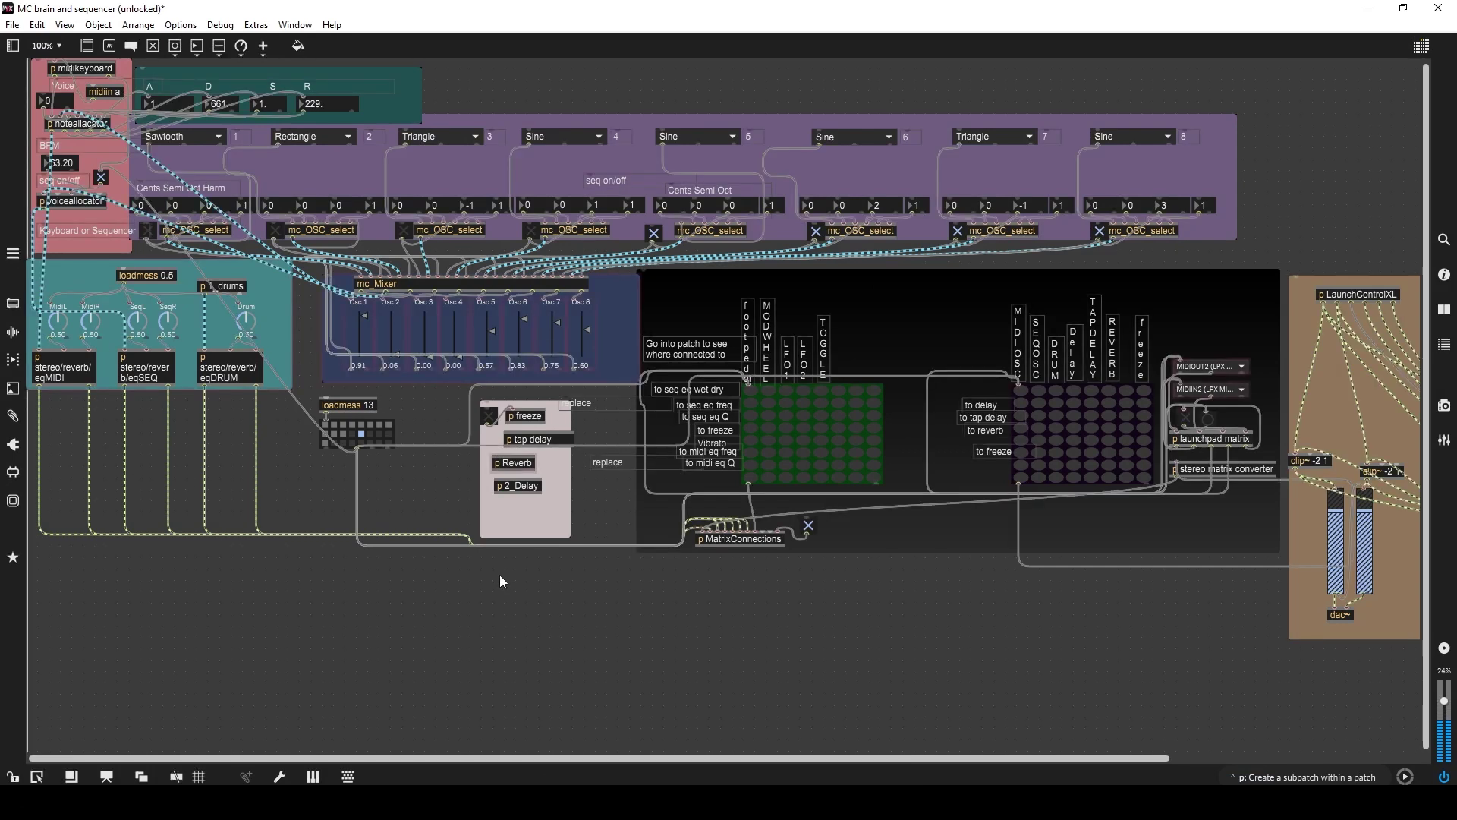
{"action": "left_click_drag", "start_coordinate": [709, 758], "coordinate": [760, 757]}
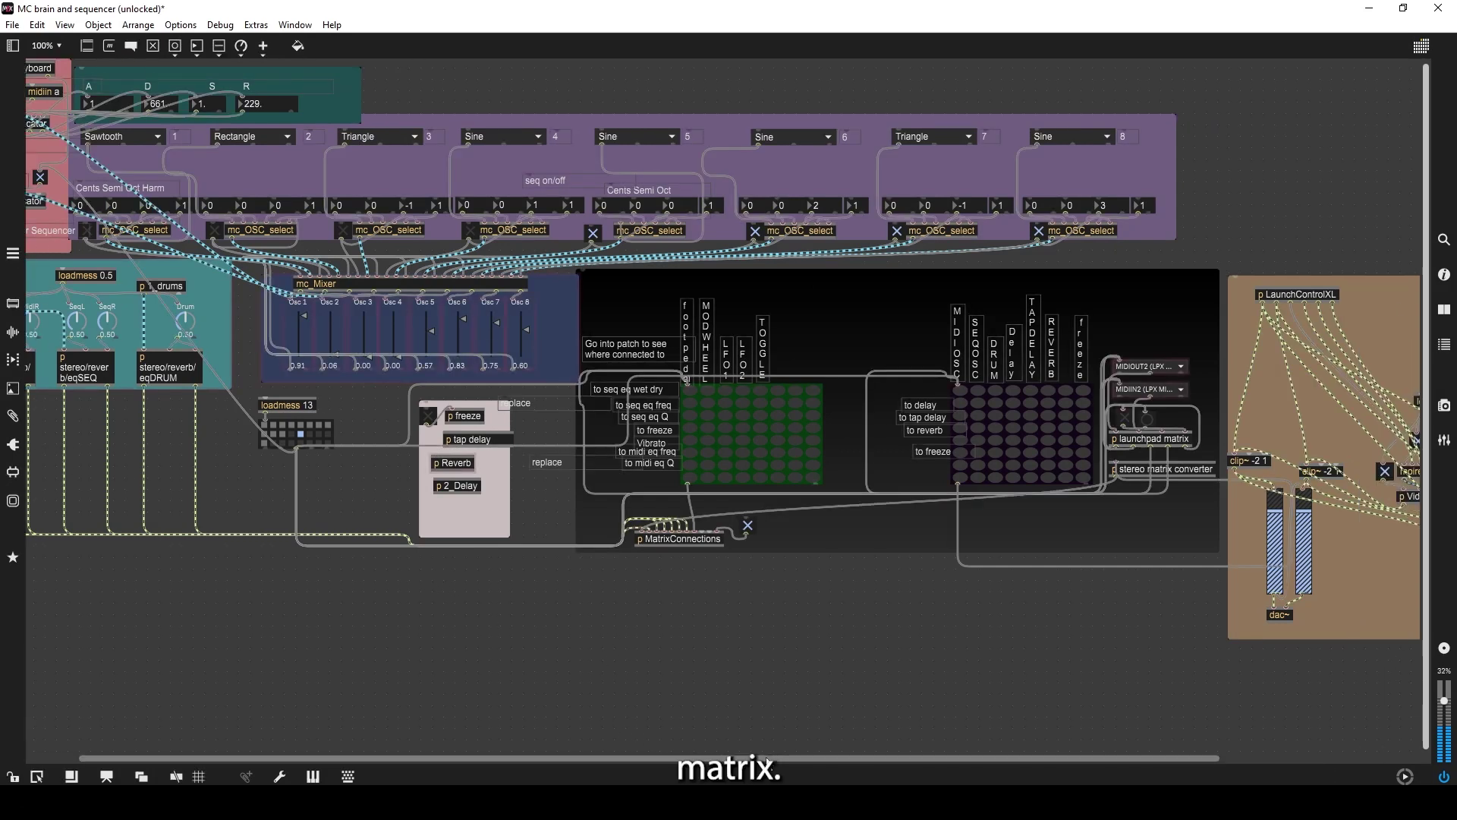
{"action": "key", "text": "ctrl+e"}
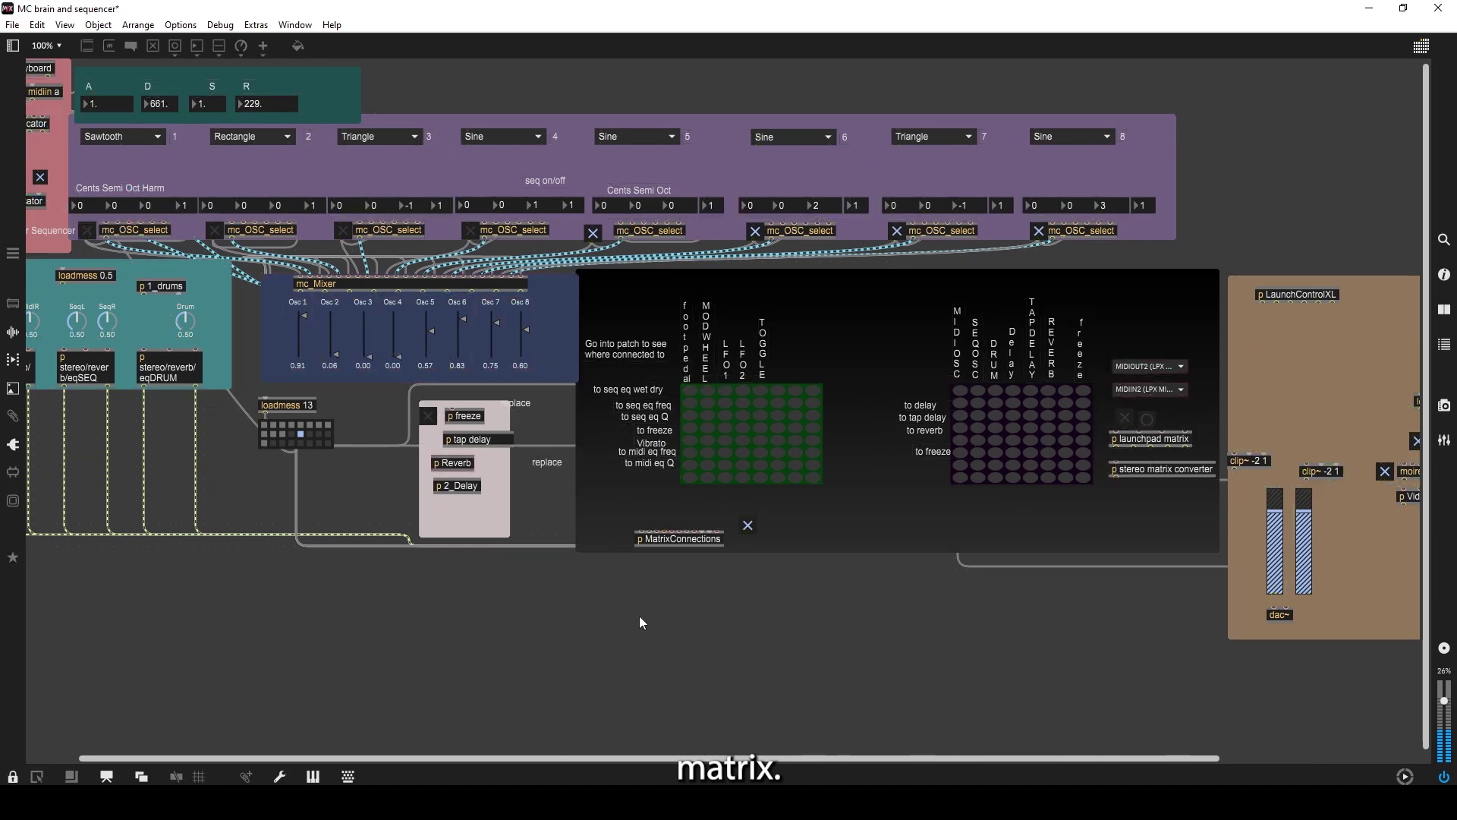
Open the MatrixConnections subpatch, examine how matrix~ 16 16 links its receive~ and send~ objects, and close it.
{"action": "double_click", "coordinate": [683, 540]}
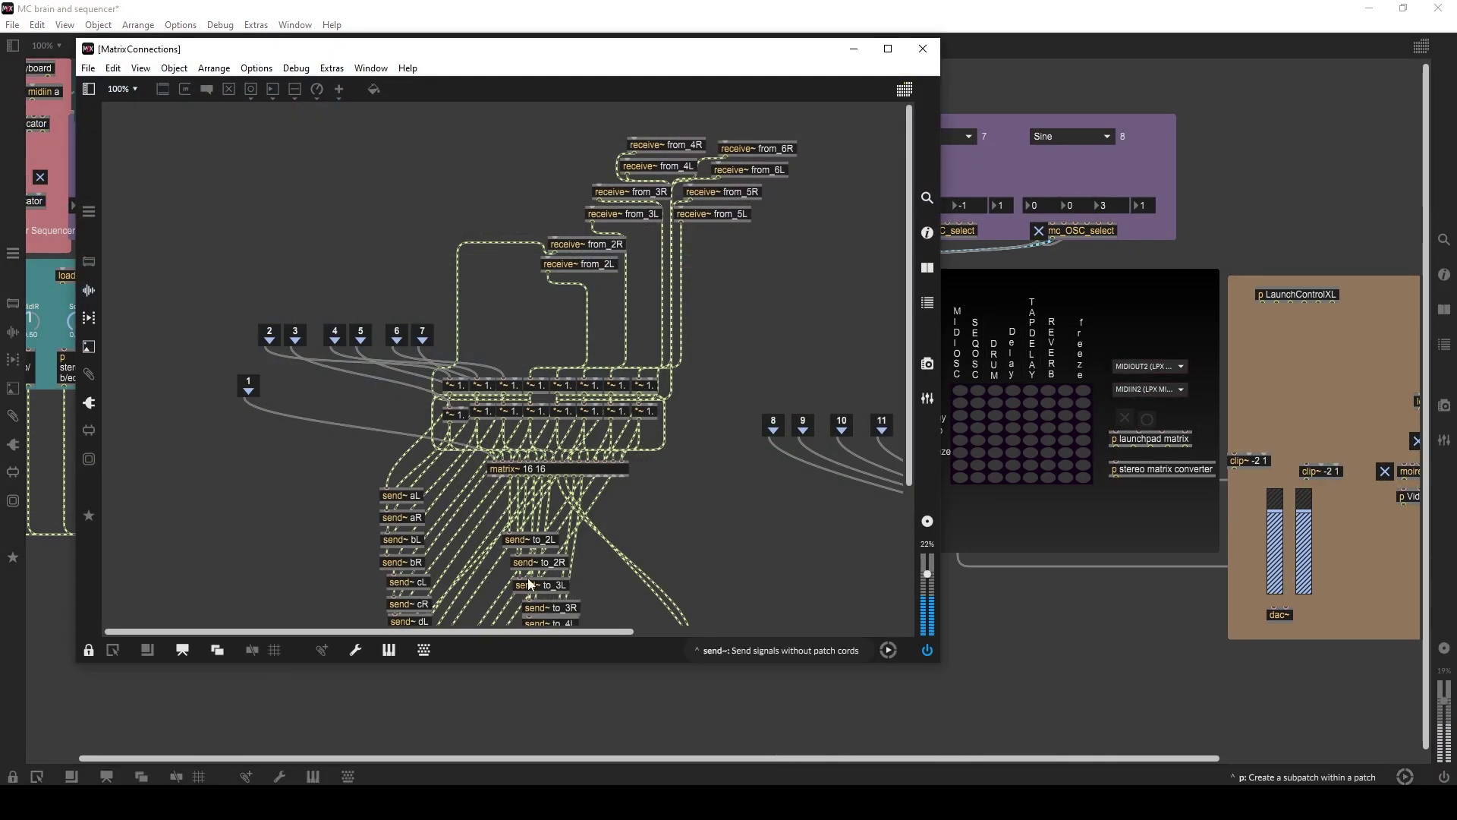
{"action": "scroll", "coordinate": [526, 576], "scroll_direction": "down", "scroll_amount": 5}
{"action": "scroll", "coordinate": [530, 591], "scroll_direction": "up", "scroll_amount": 5}
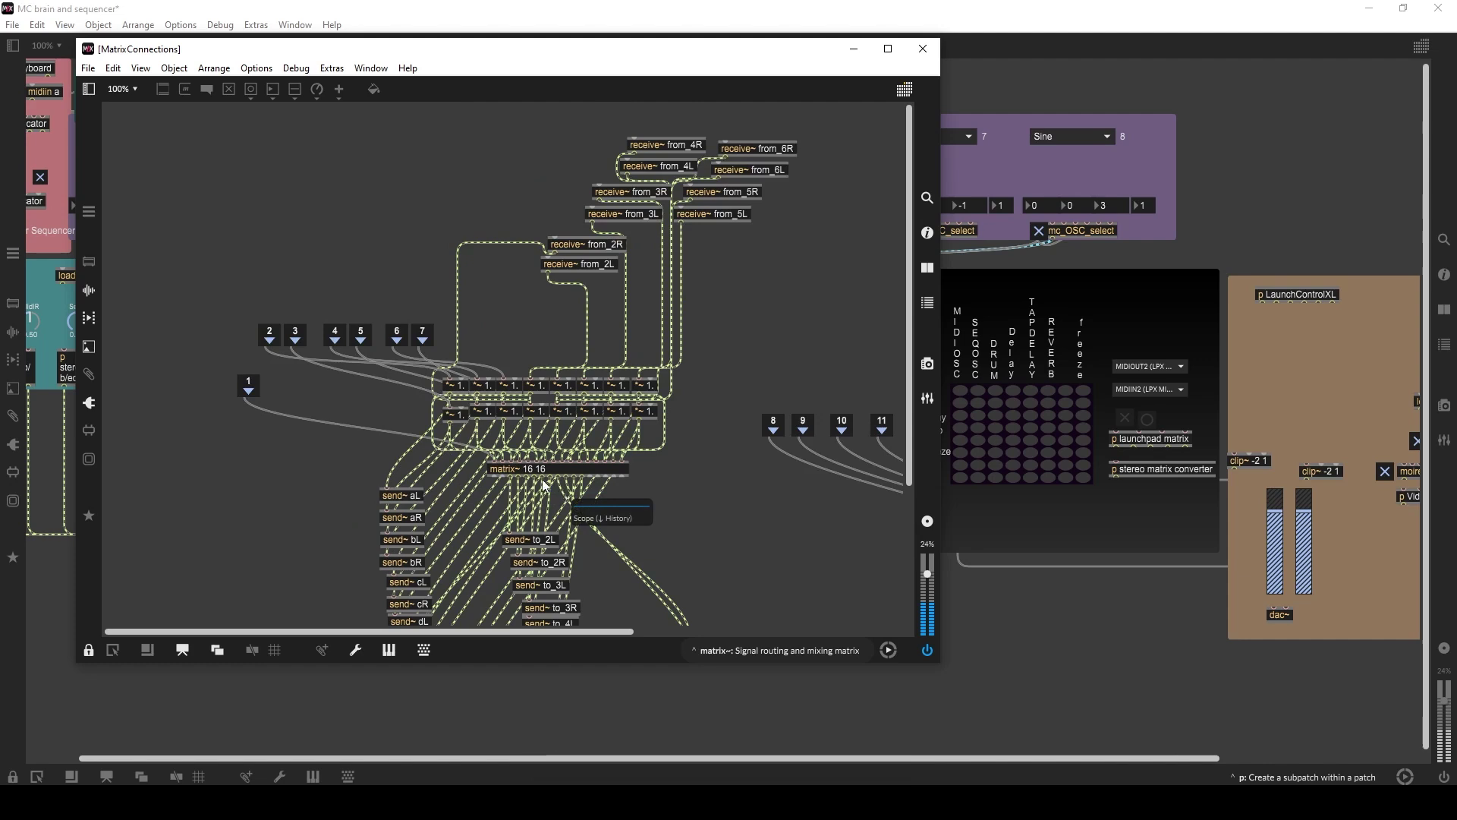
{"action": "scroll", "coordinate": [531, 471], "scroll_direction": "down", "scroll_amount": 4}
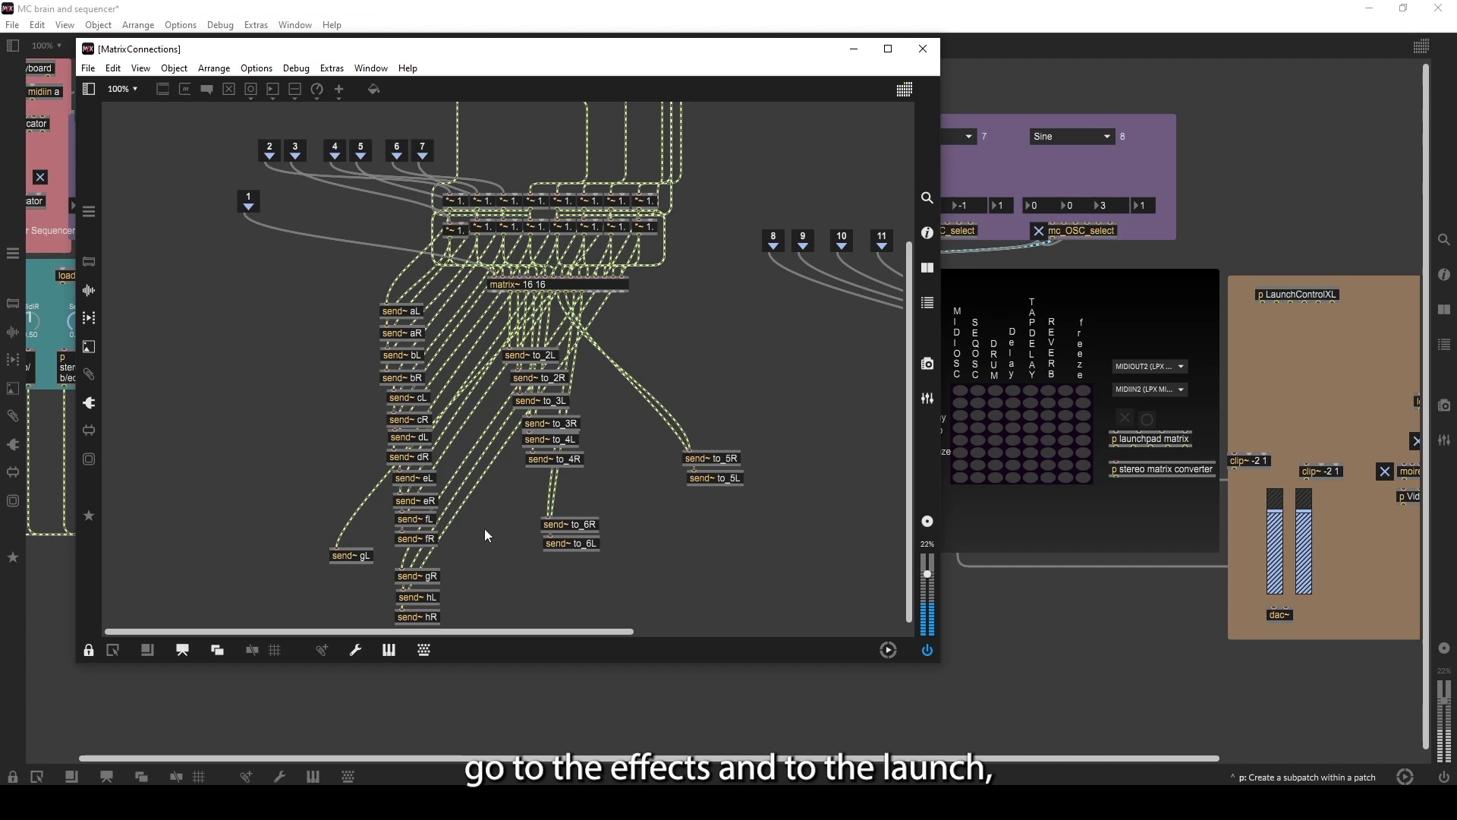
{"action": "scroll", "coordinate": [500, 469], "scroll_direction": "up", "scroll_amount": 2}
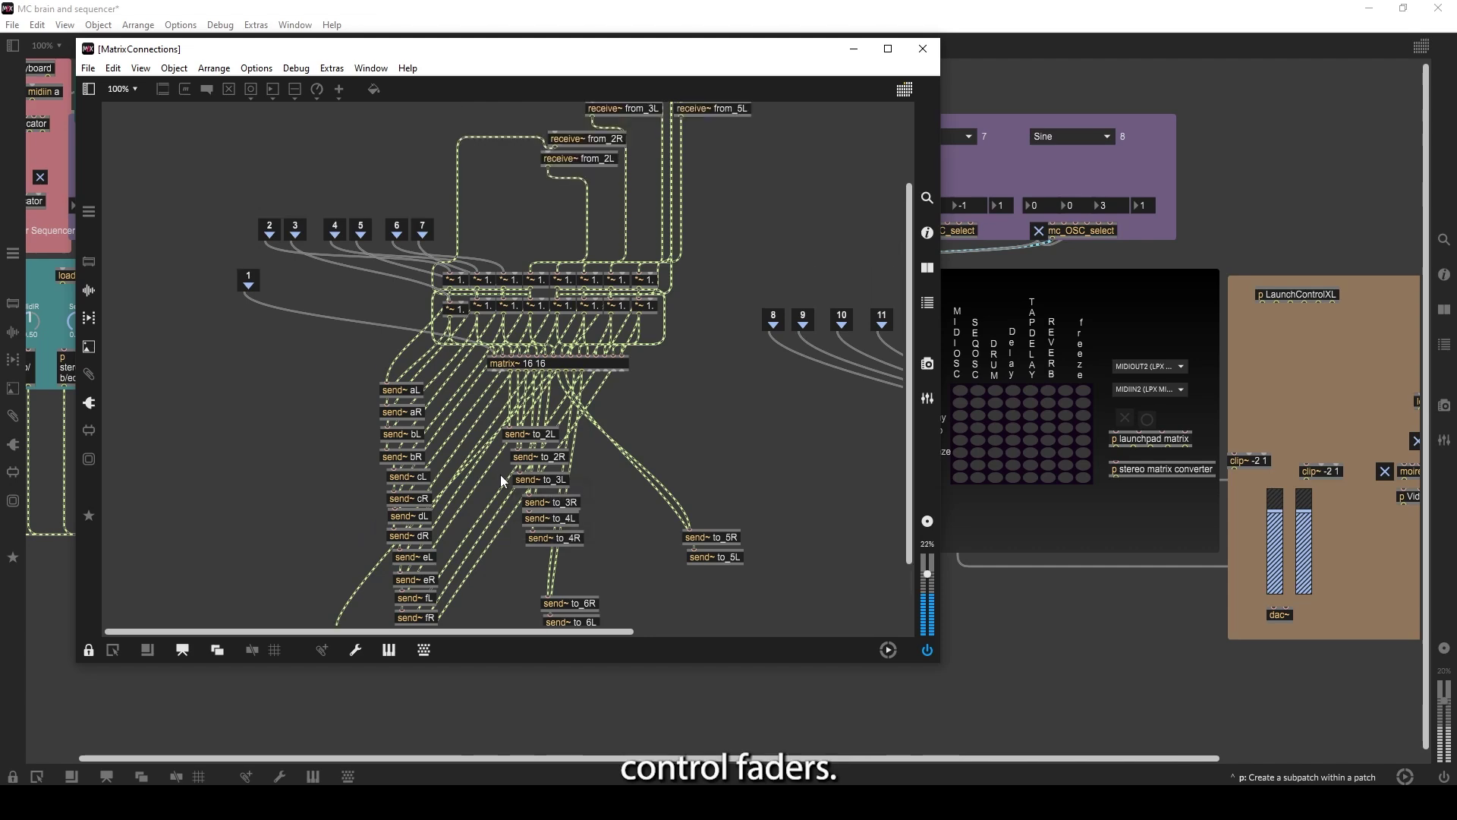
{"action": "scroll", "coordinate": [509, 479], "scroll_direction": "up", "scroll_amount": 2}
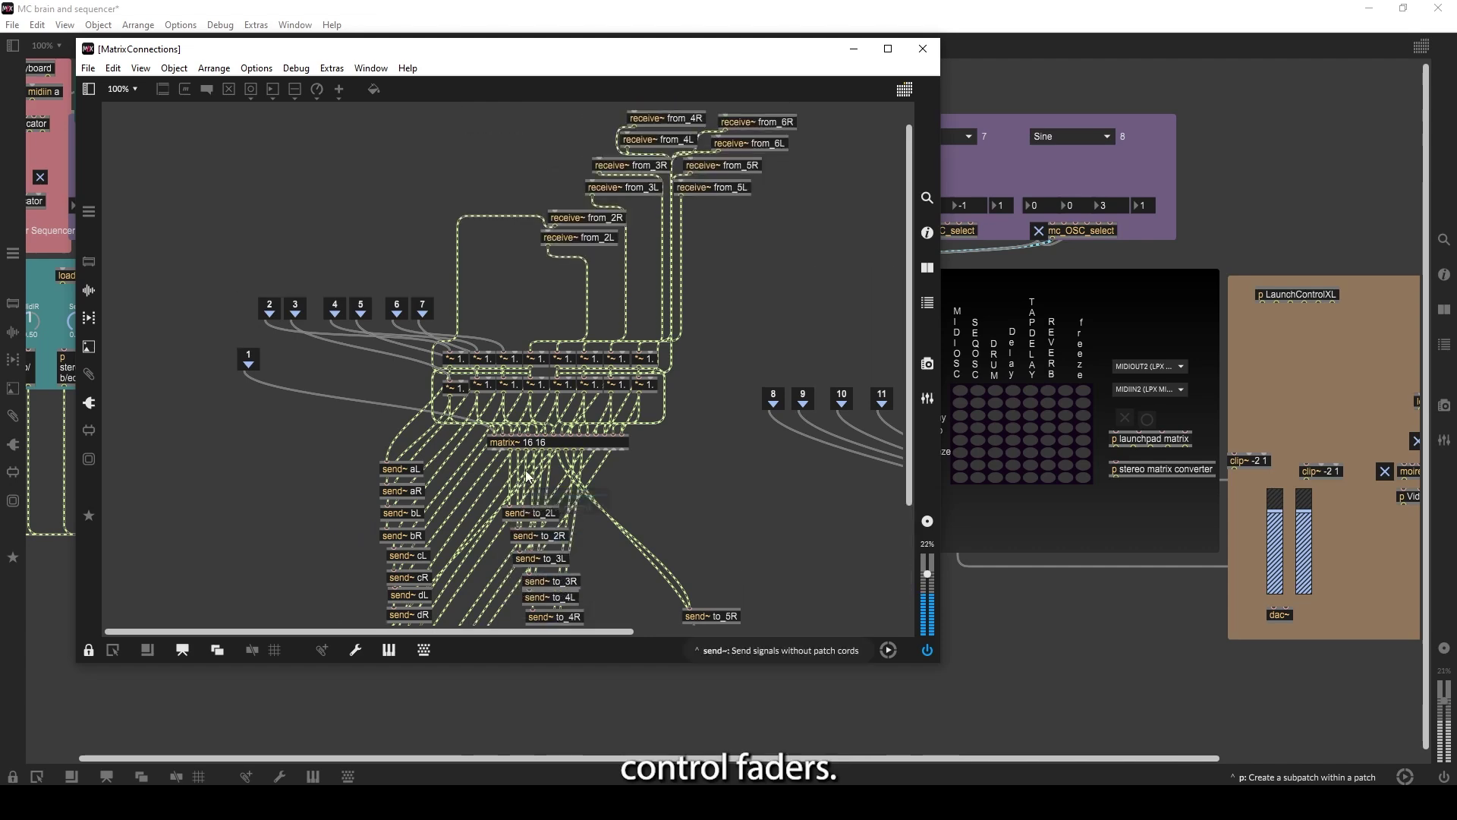
{"action": "left_click", "coordinate": [923, 49]}
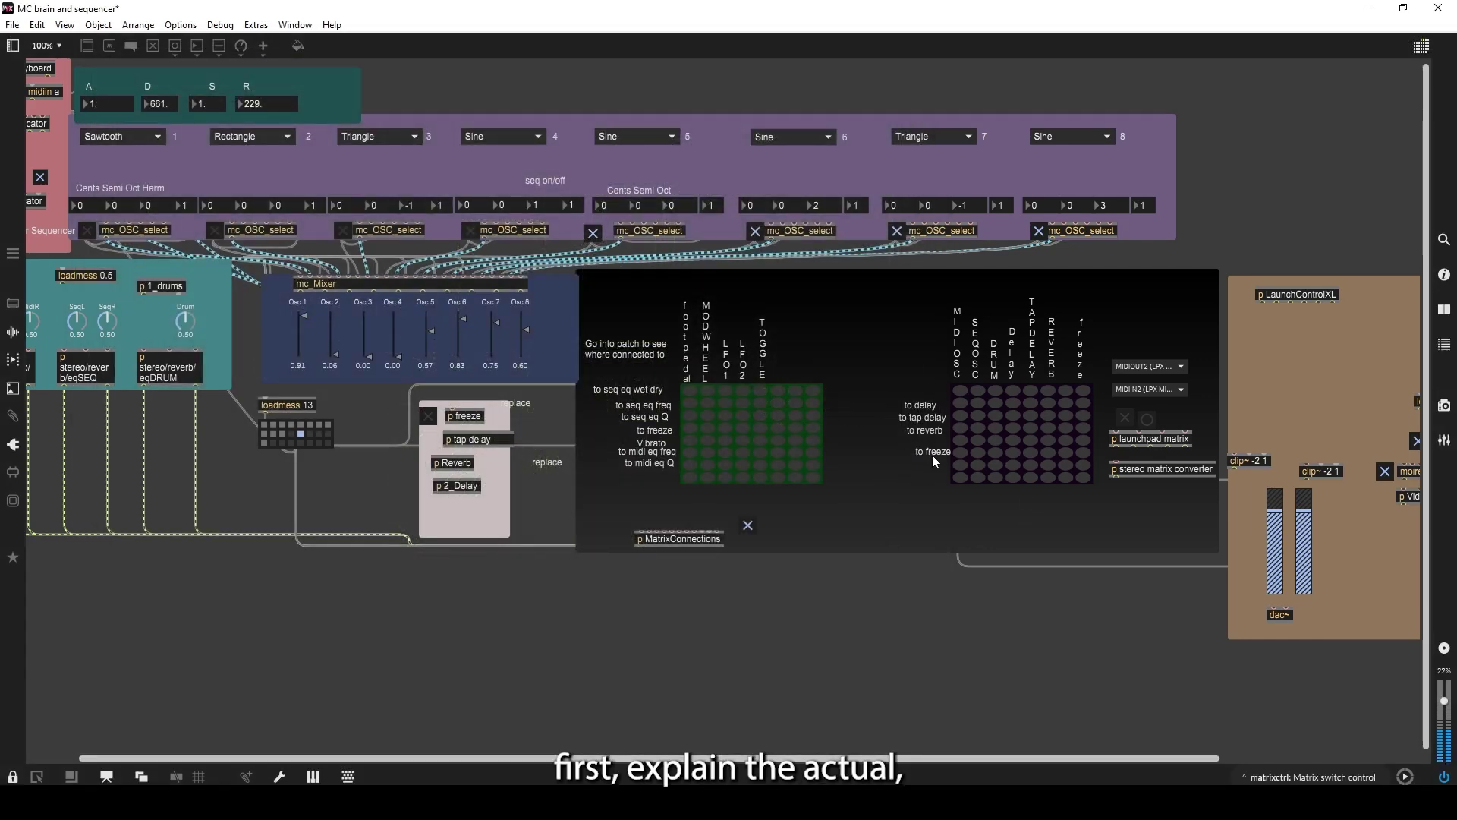
Open the launchpad matrix subpatch, look up the installed package it is based on, and bring up its jk.lpxcore patch for inspection.
{"action": "double_click", "coordinate": [1138, 440]}
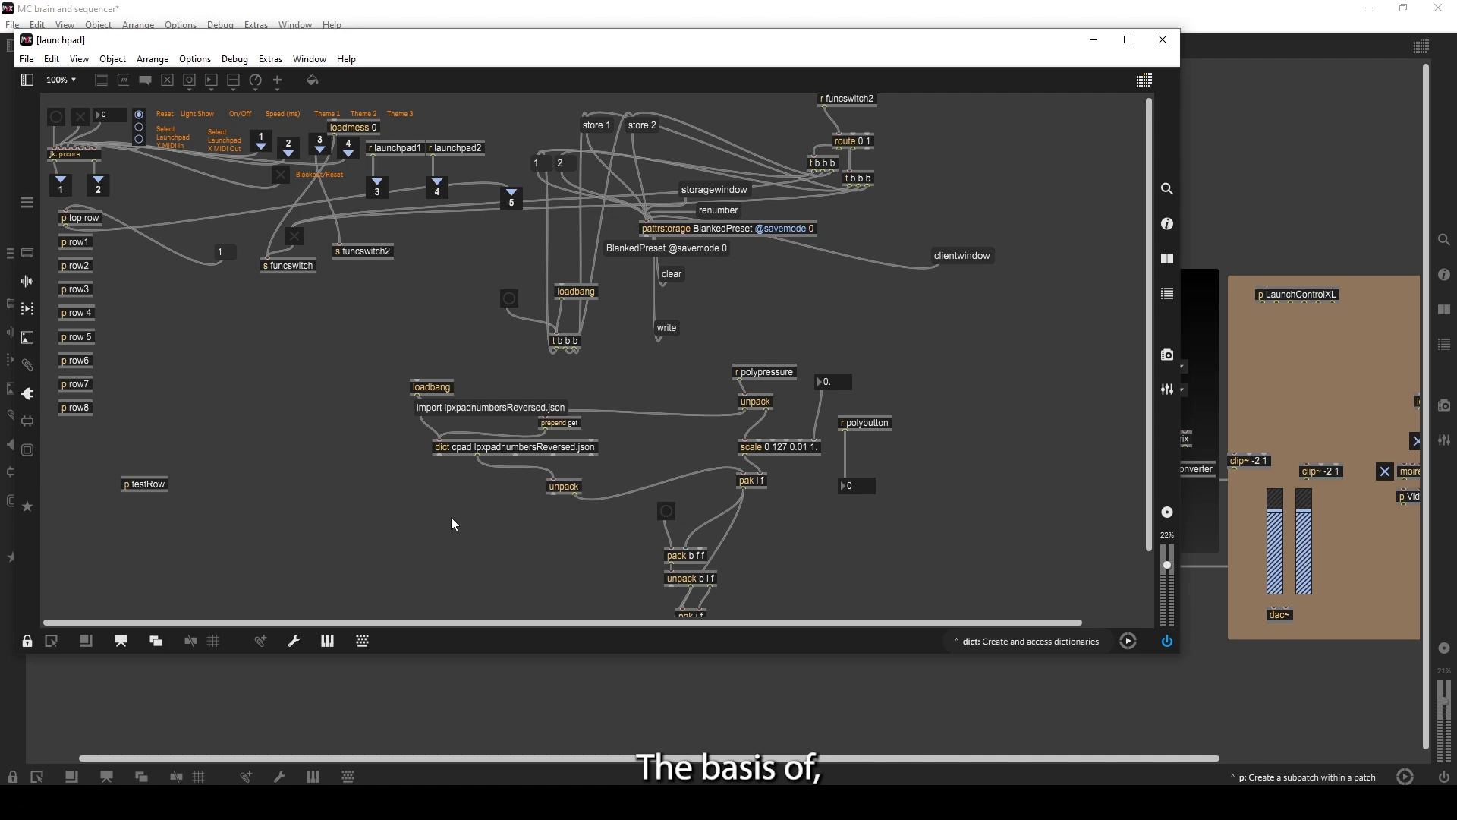
{"action": "left_click", "coordinate": [281, 61]}
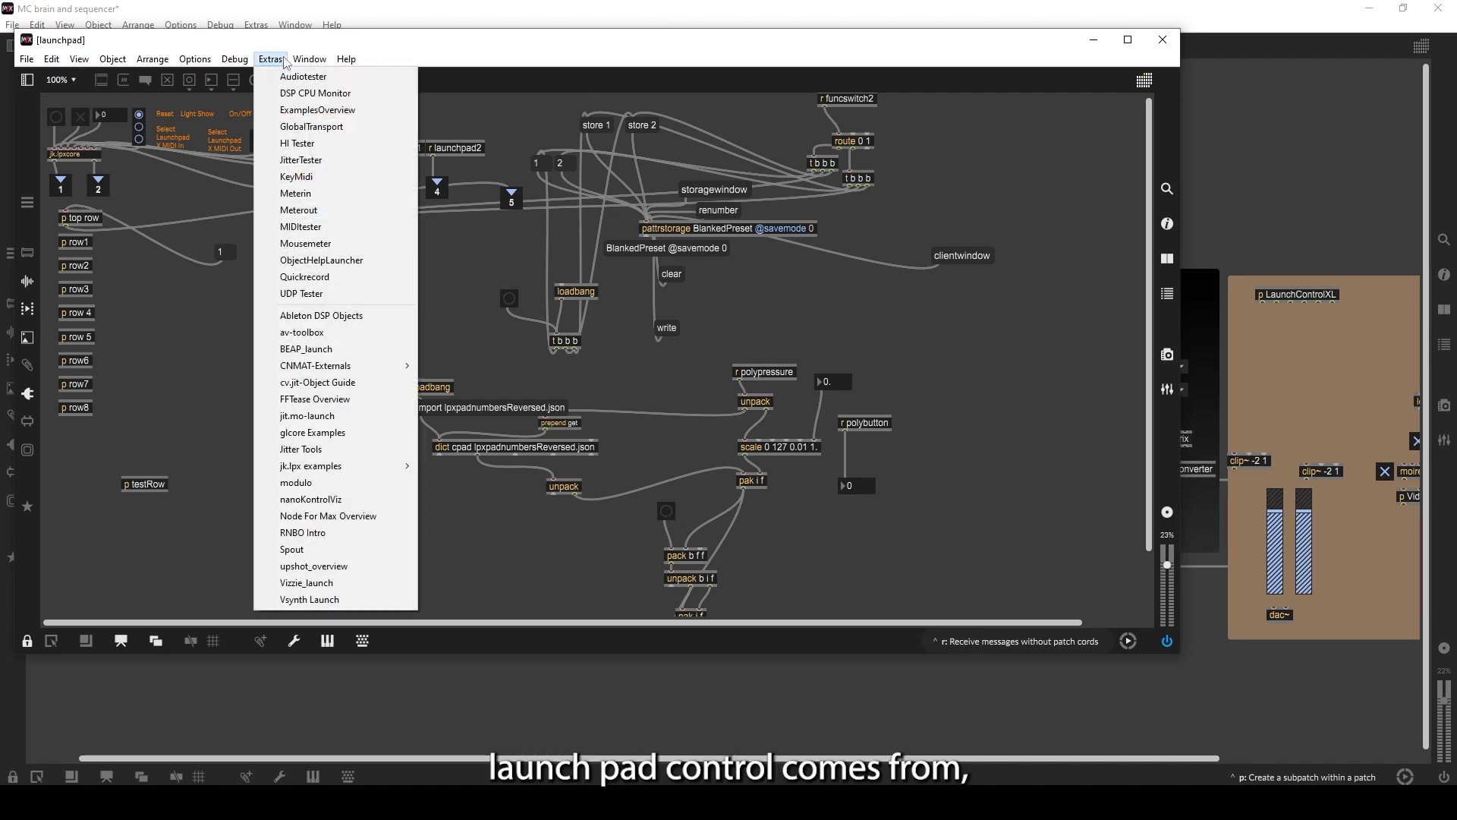
{"action": "left_click", "coordinate": [491, 499]}
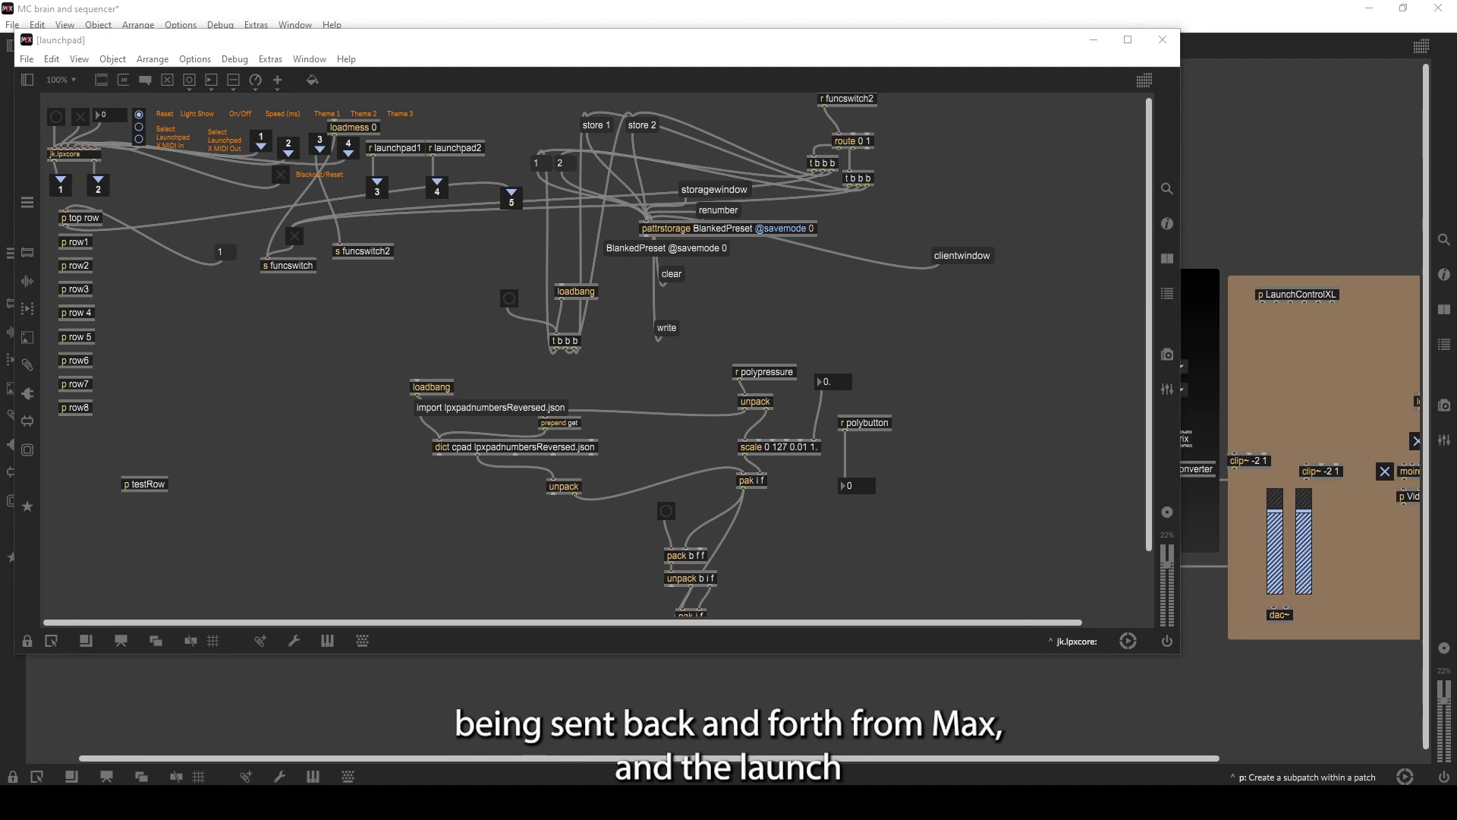
{"action": "left_click_drag", "start_coordinate": [1364, 203], "coordinate": [740, 157]}
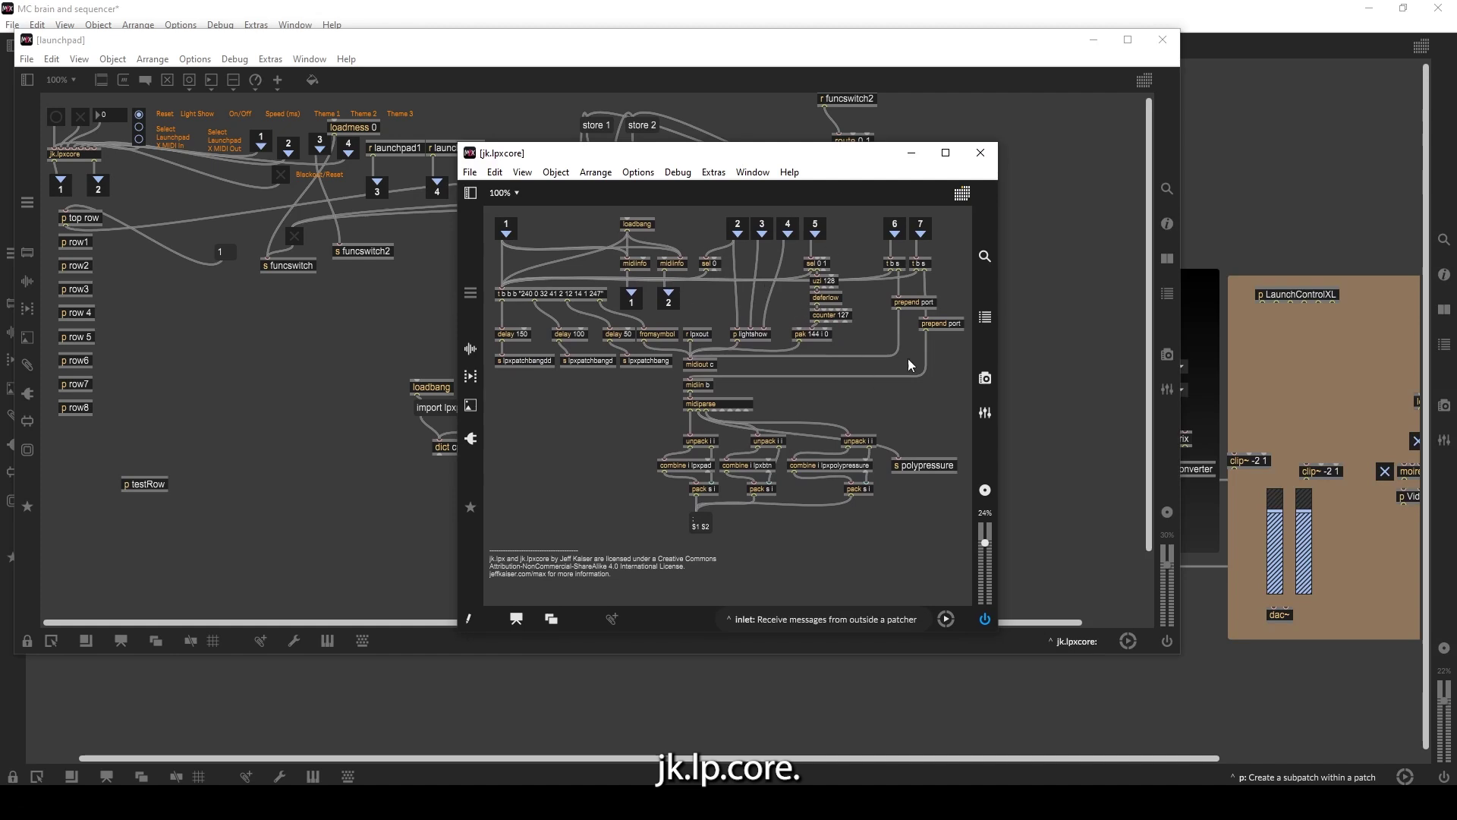
Close jk.lpxcore, bring up the row1 subpatch from the launchpad patch, and maximize its window.
{"action": "left_click", "coordinate": [980, 152]}
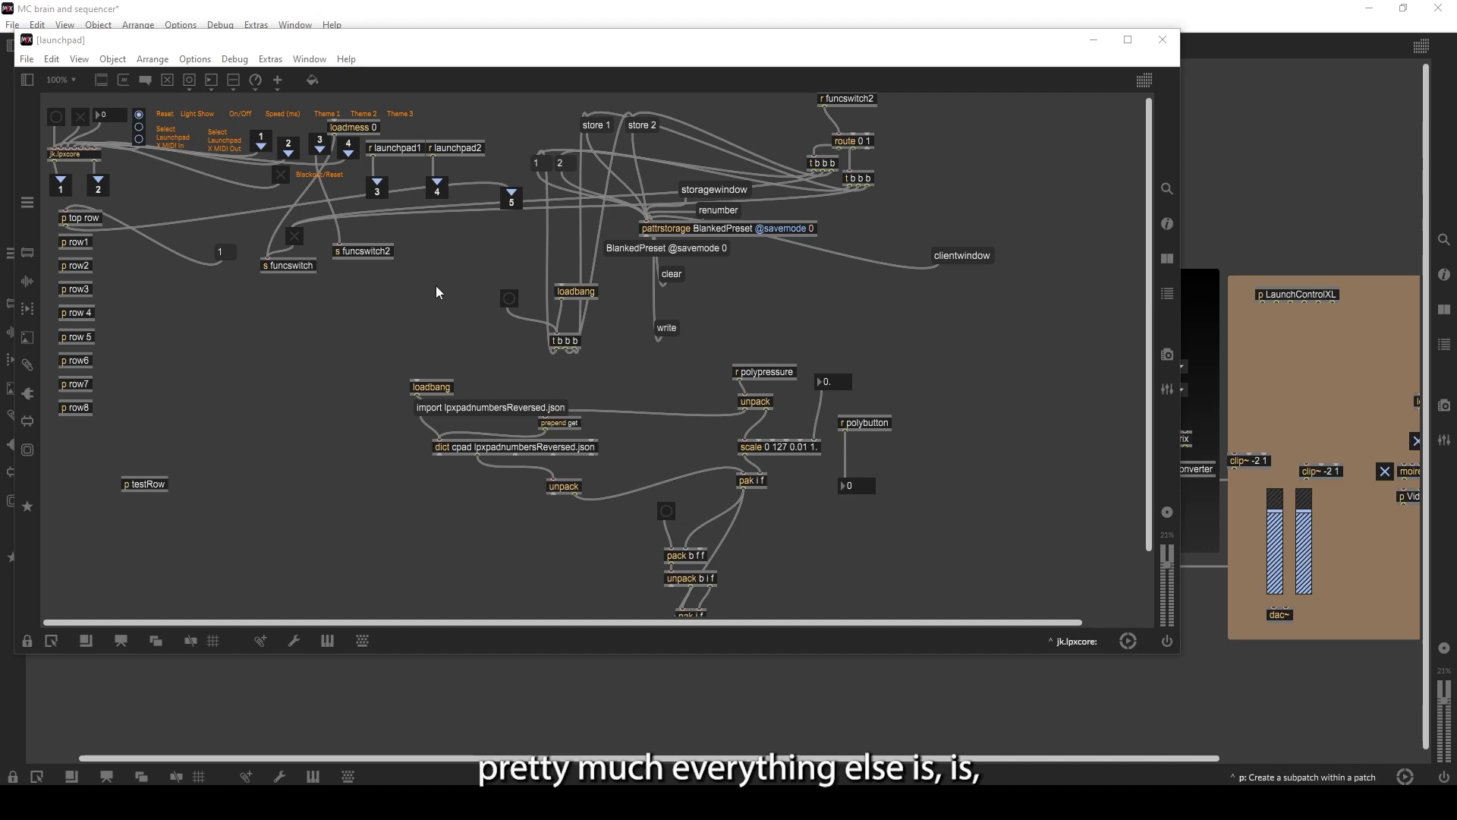
{"action": "scroll", "coordinate": [440, 291], "scroll_direction": "up", "scroll_amount": 1}
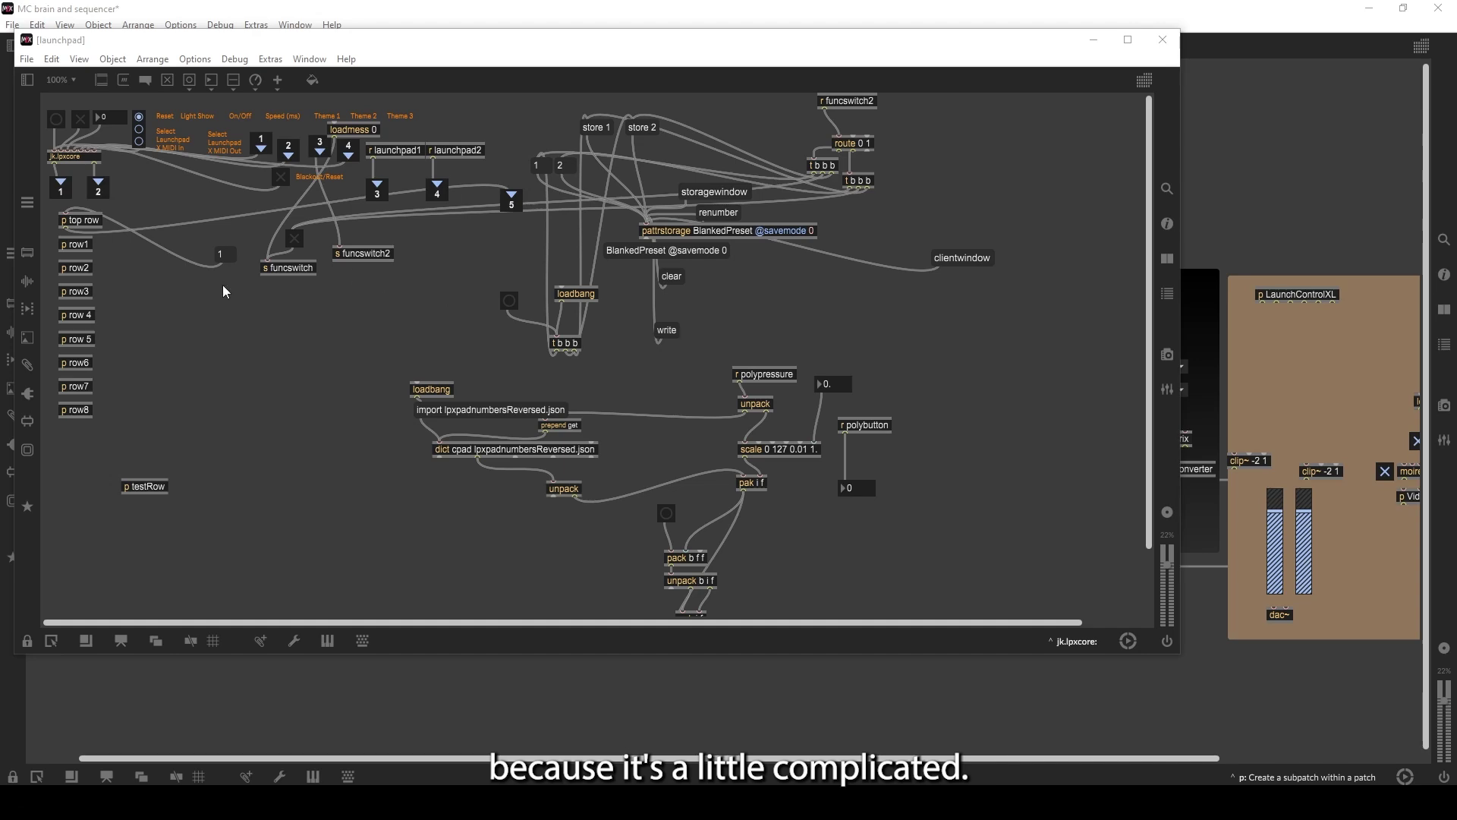
{"action": "double_click", "coordinate": [83, 247]}
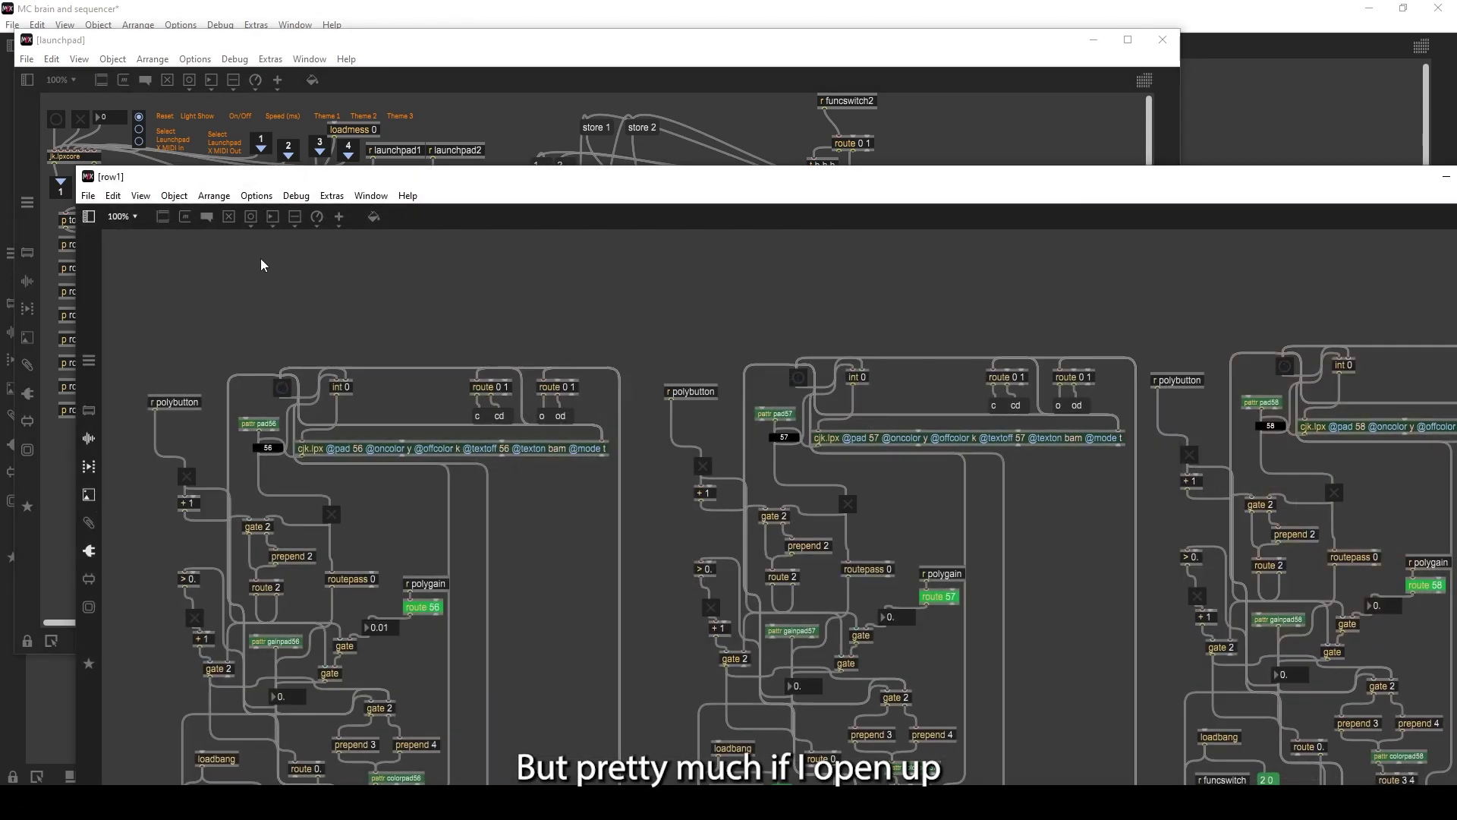
{"action": "left_click_drag", "start_coordinate": [692, 179], "coordinate": [547, 148]}
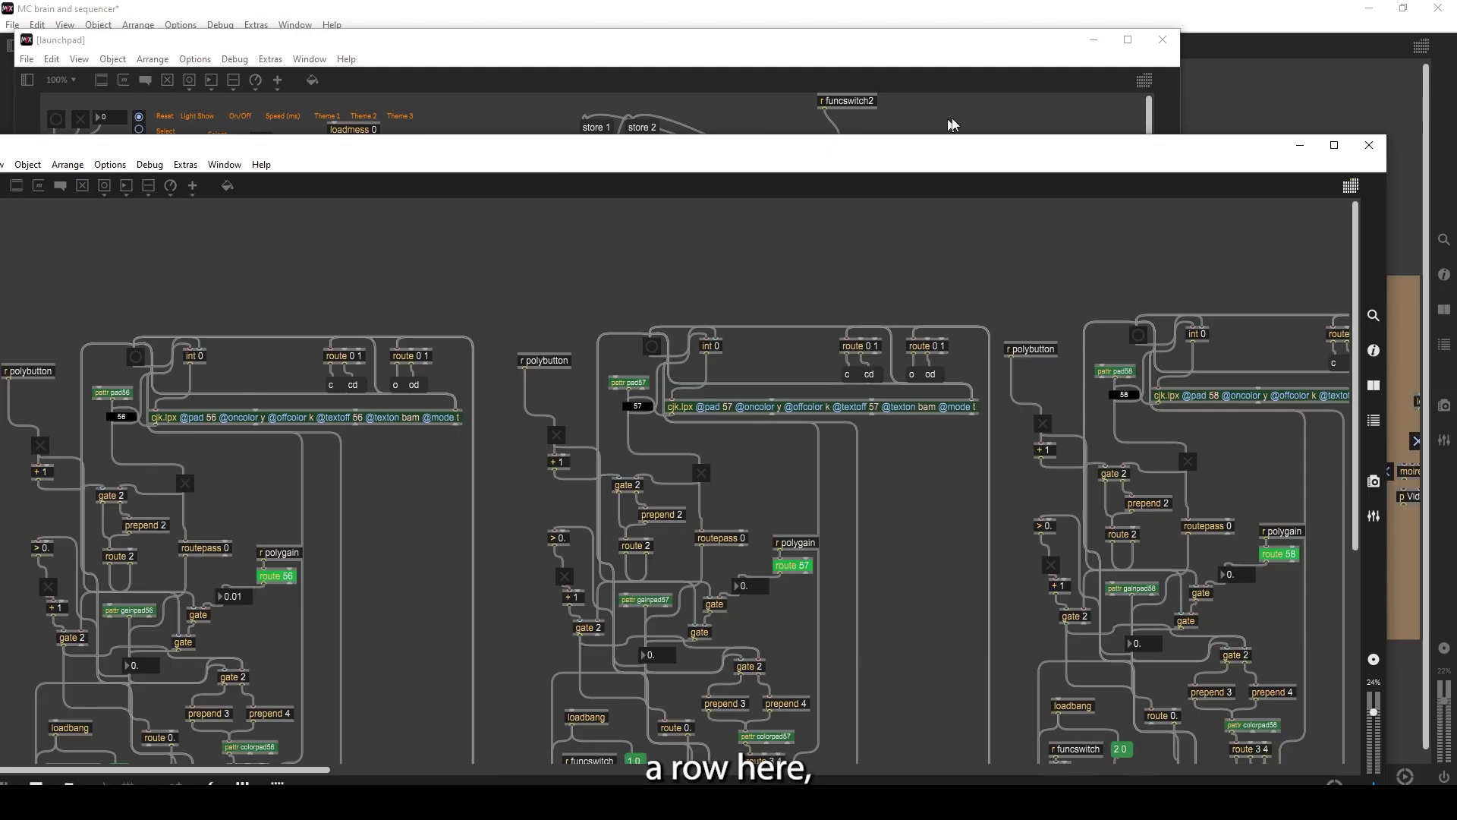
{"action": "left_click", "coordinate": [1336, 147]}
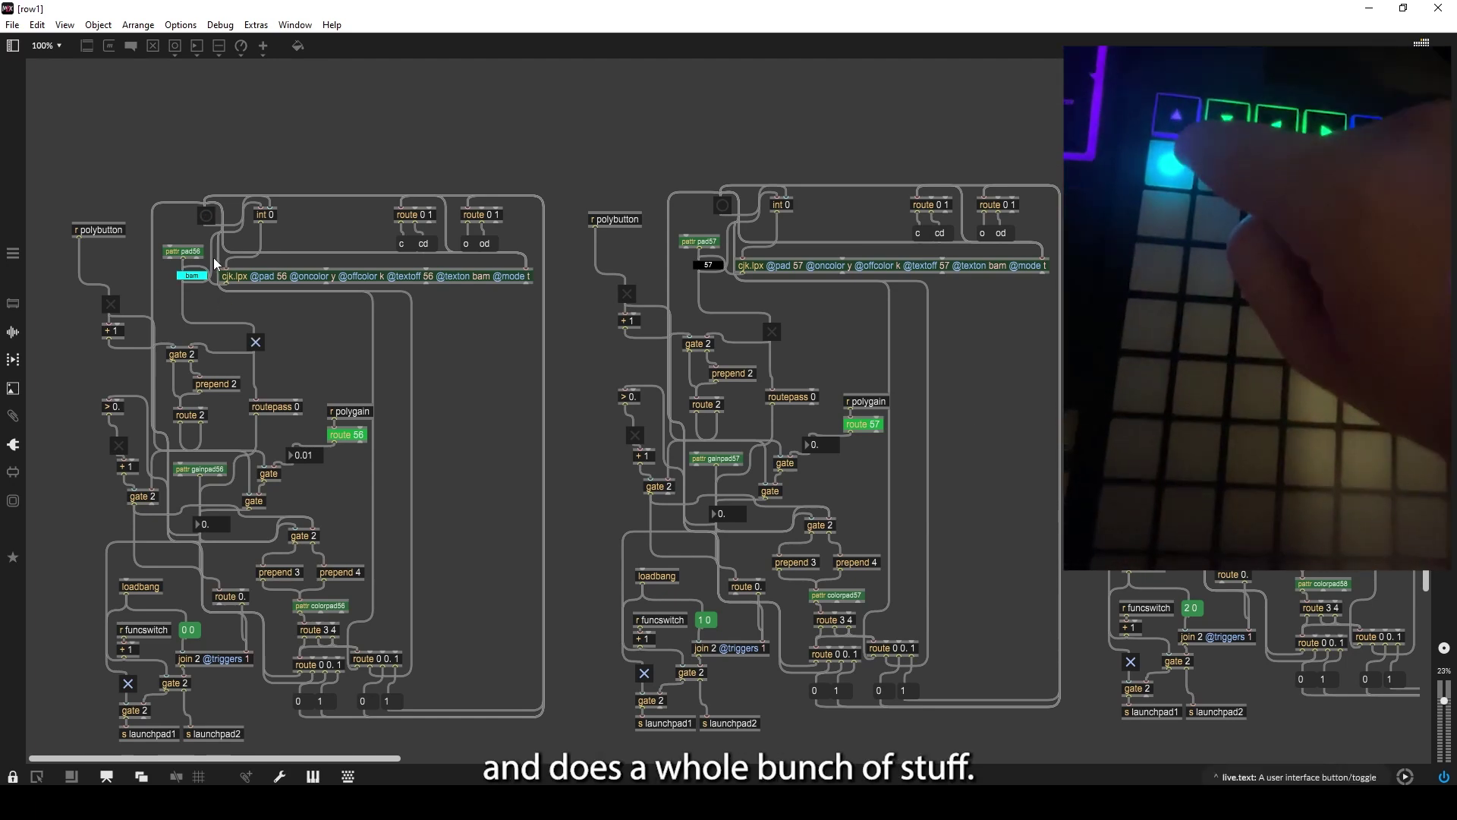
Trace pad 56's chain in row1 down to s launchpad1 and s launchpad2, and close row1 and the launchpad patch.
{"action": "scroll", "coordinate": [256, 343], "scroll_direction": "down", "scroll_amount": 5}
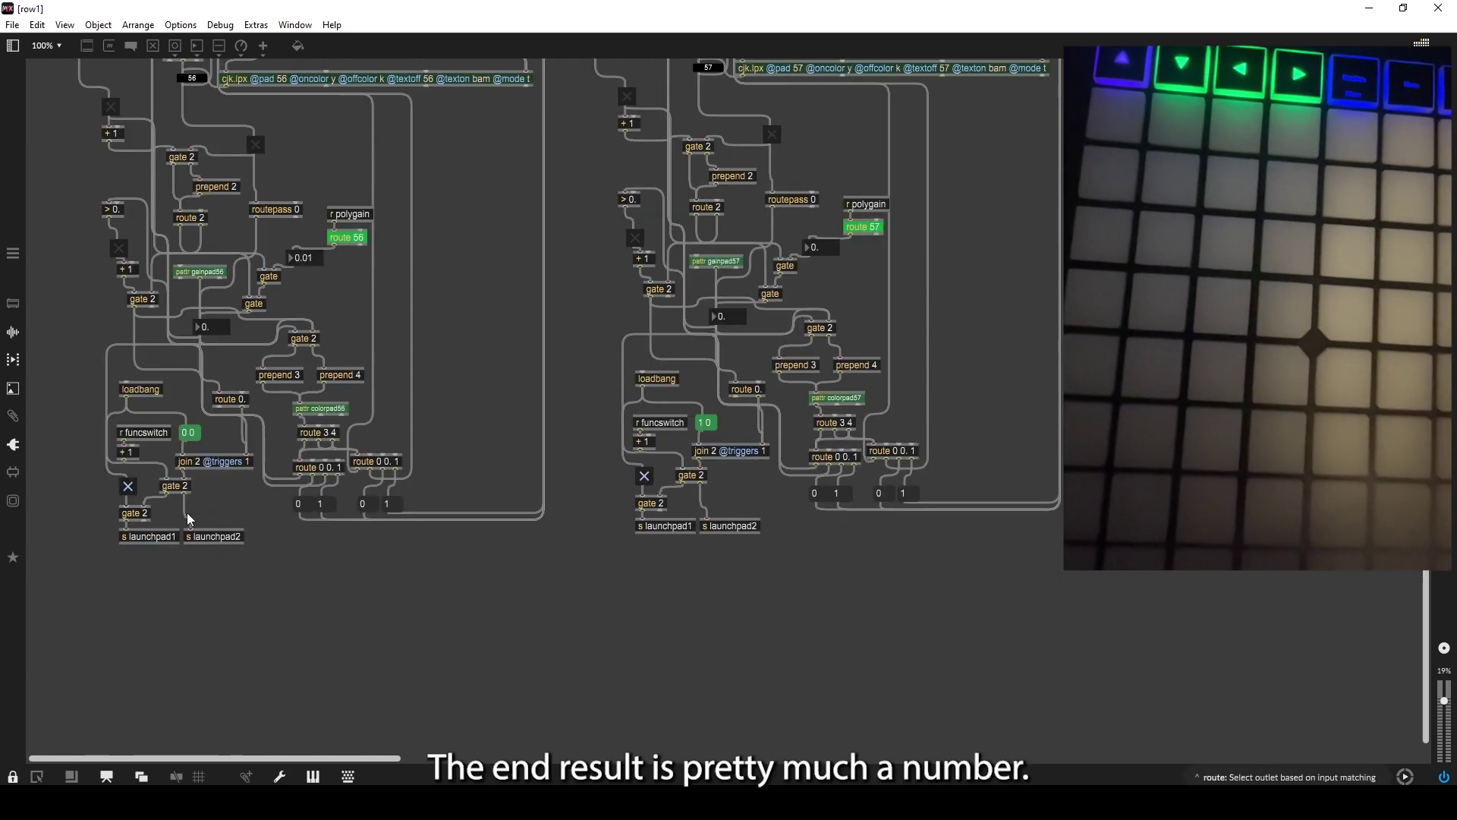
{"action": "mouse_move", "coordinate": [184, 507]}
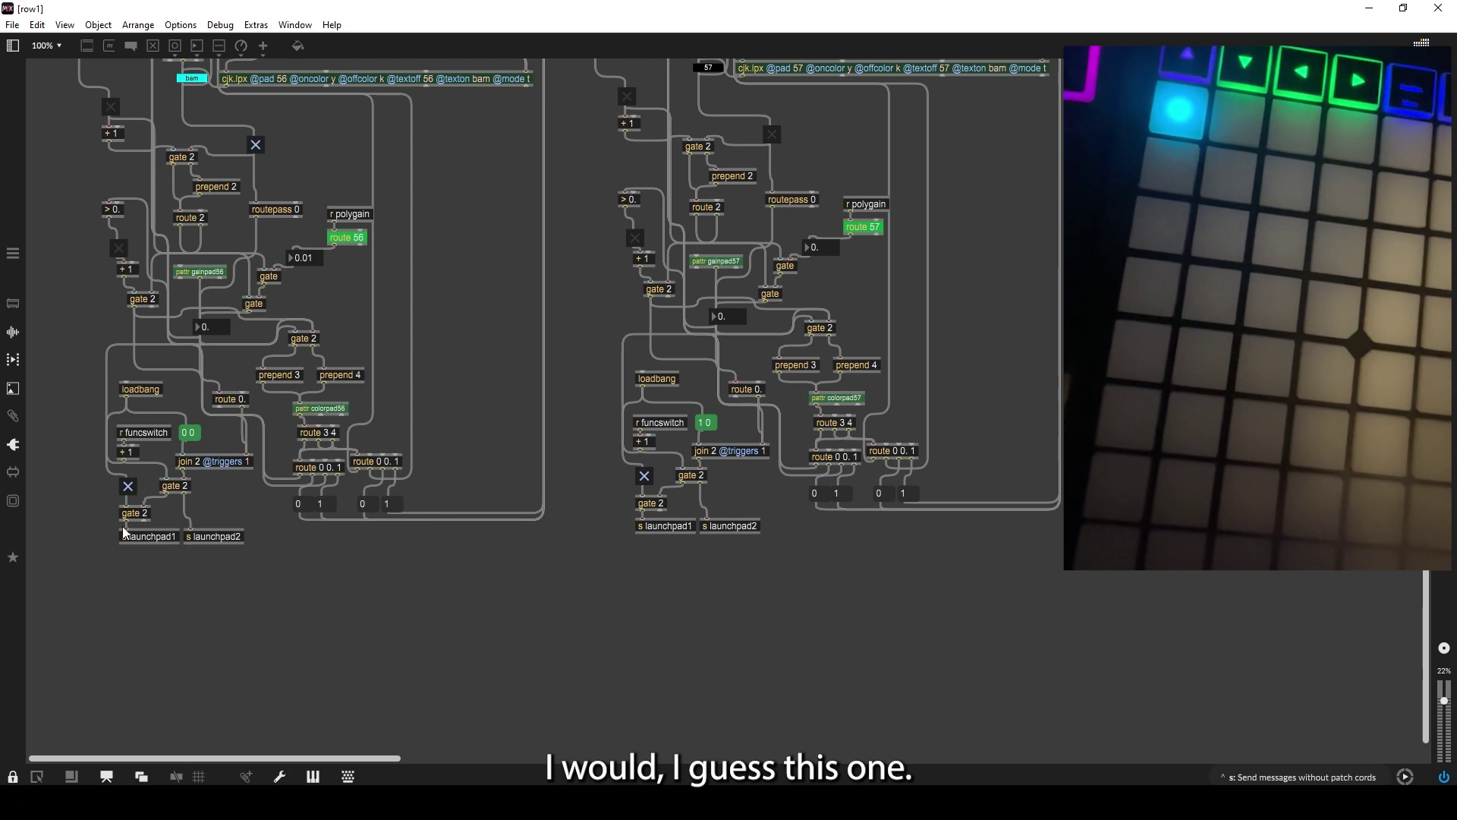
{"action": "mouse_move", "coordinate": [129, 529]}
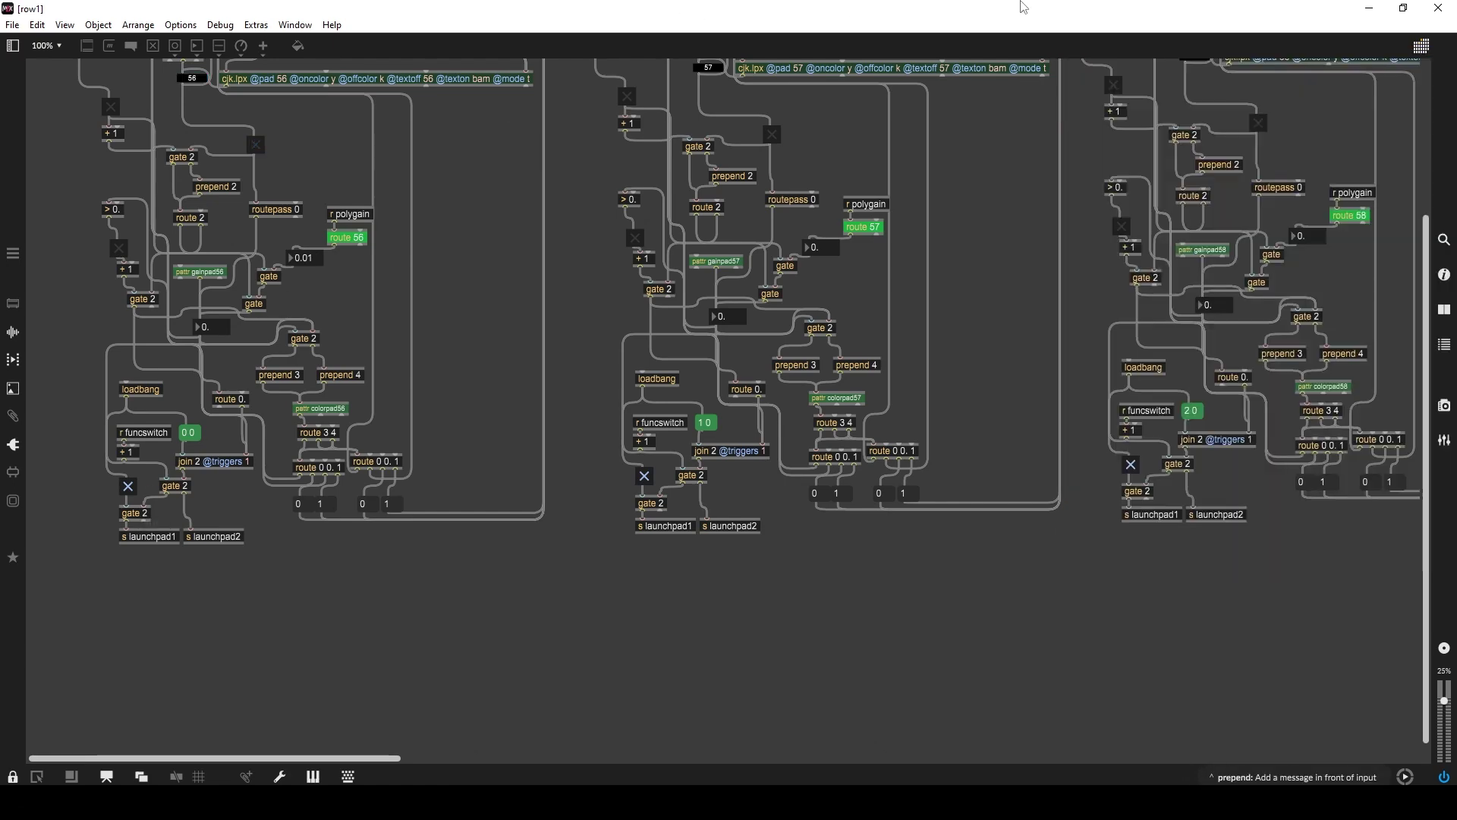
{"action": "left_click", "coordinate": [1437, 8]}
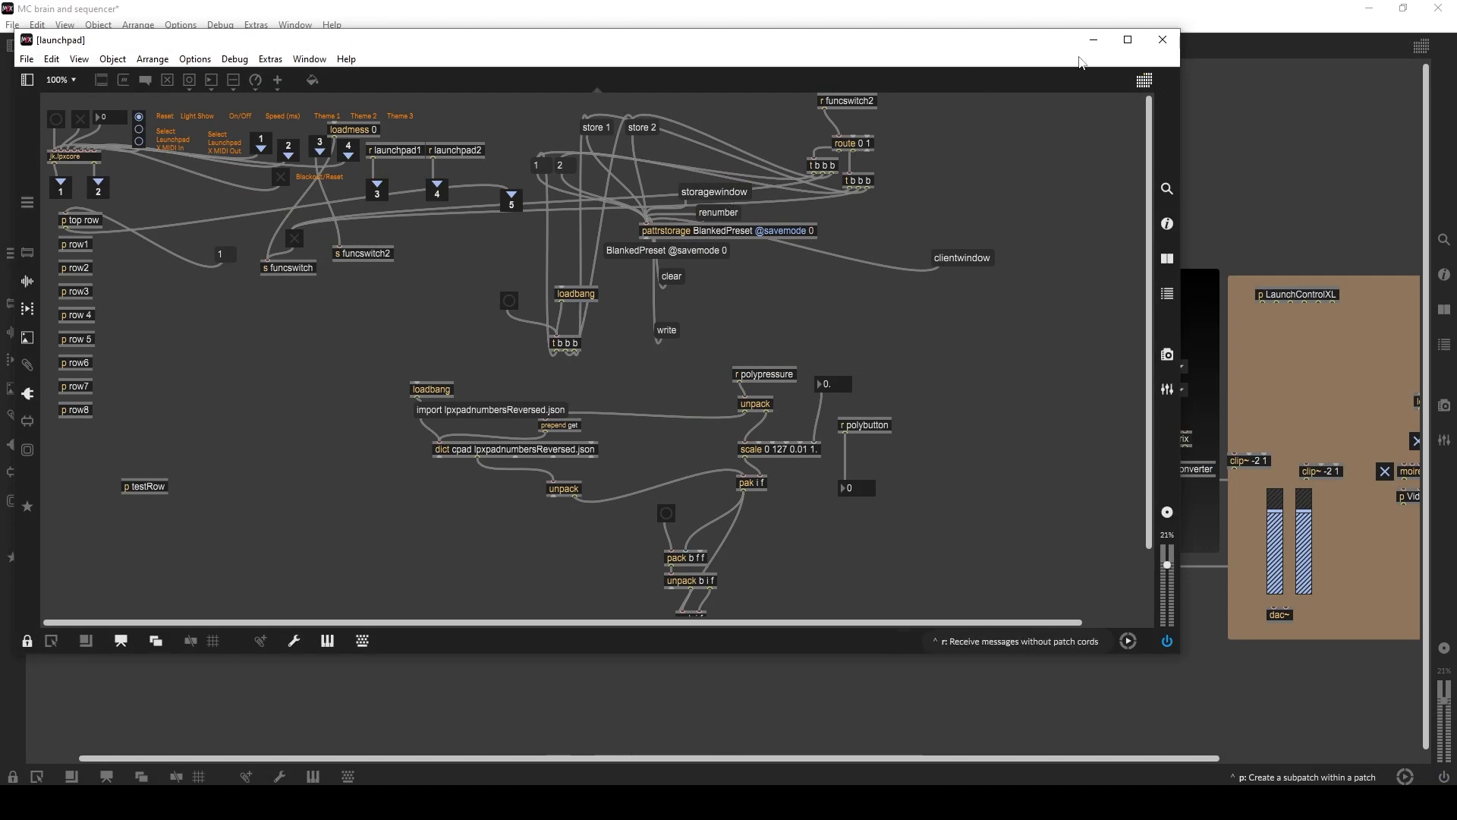
{"action": "key", "text": "ctrl+w"}
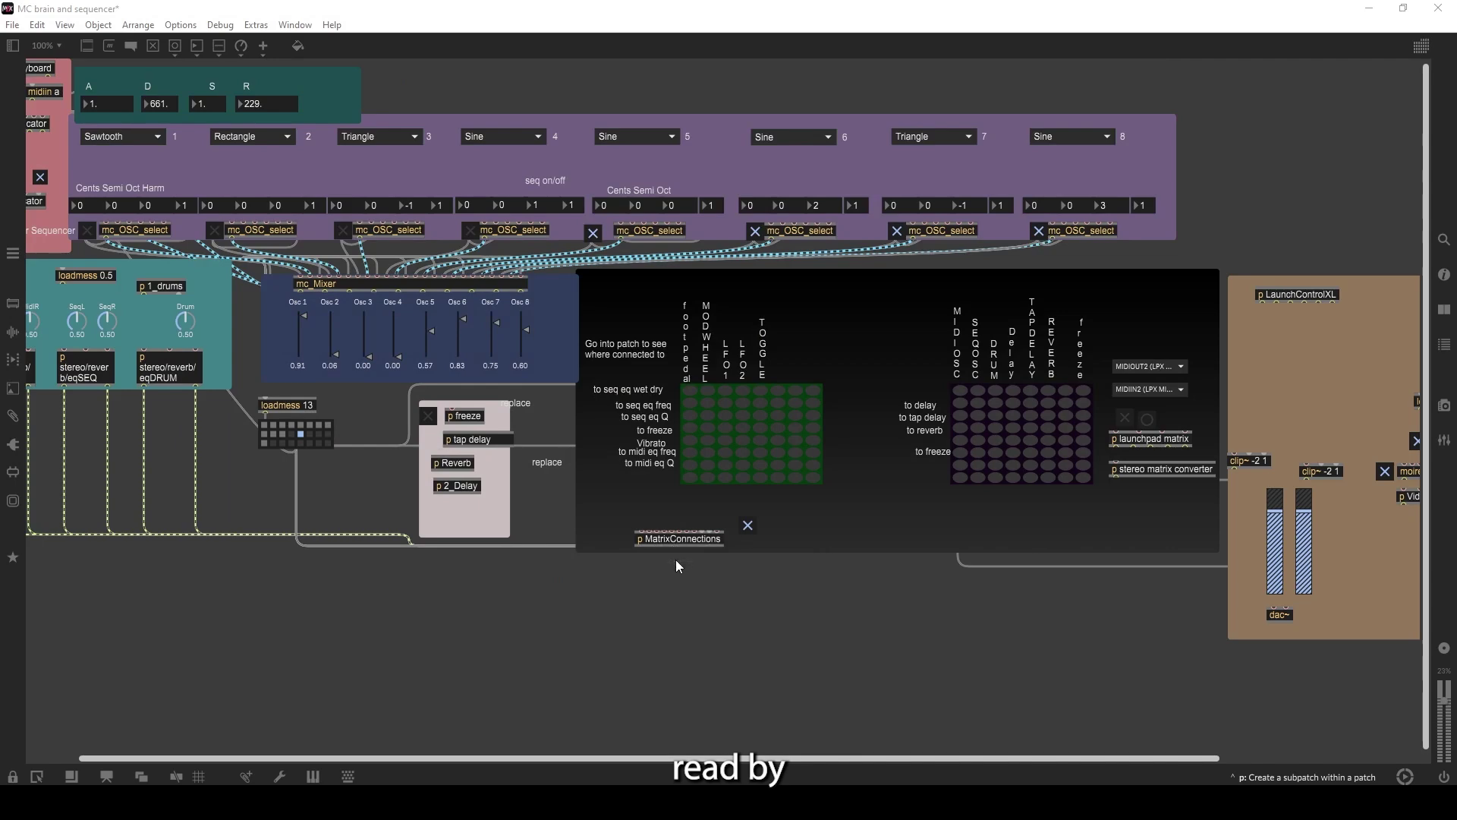
Open the MatrixConnections subpatch, unlock it to probe the cord from inlet 1 into matrix~ 16 16, and close it.
{"action": "double_click", "coordinate": [677, 539]}
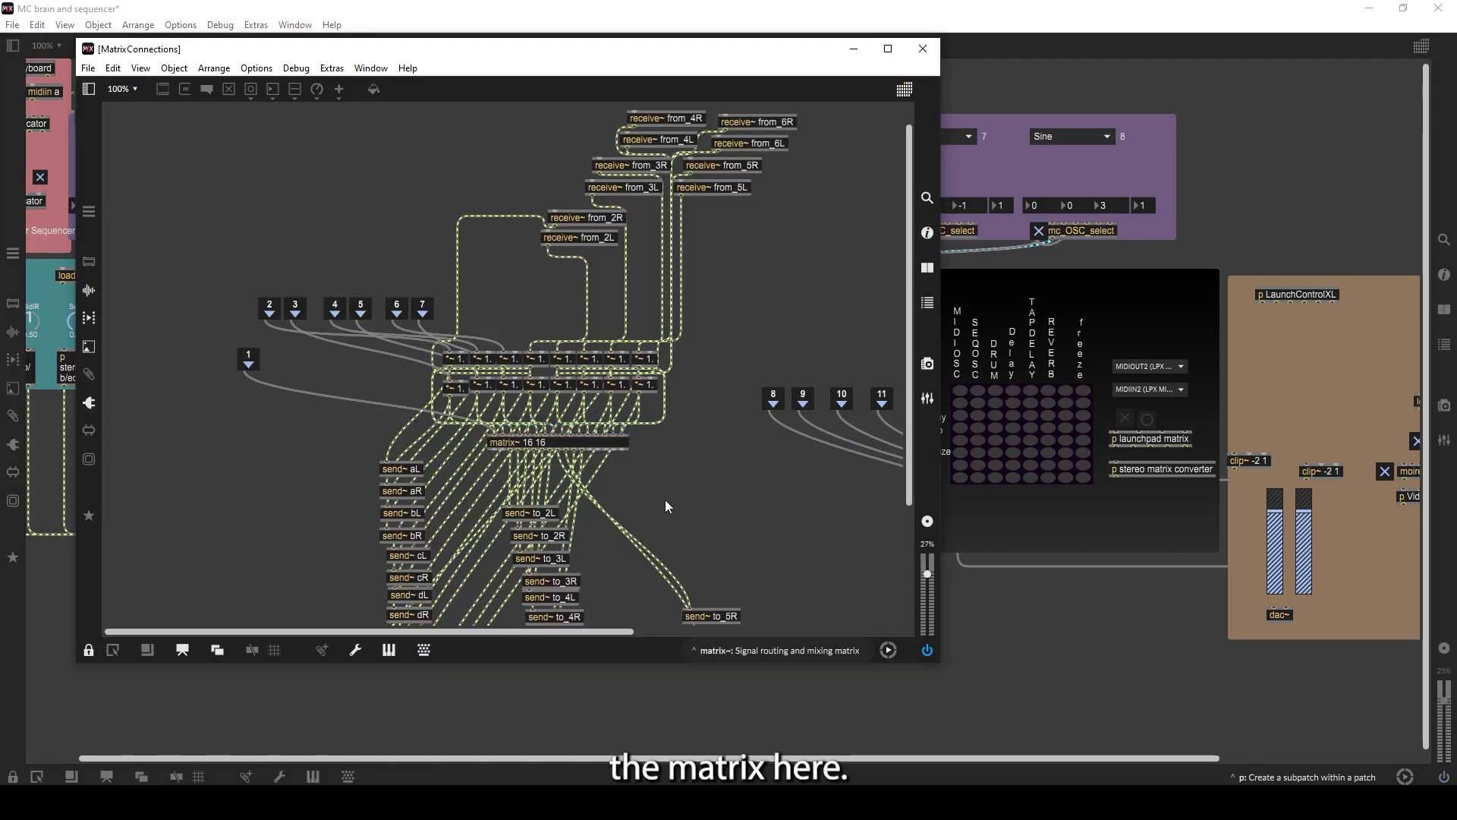
{"action": "key", "text": "ctrl+e"}
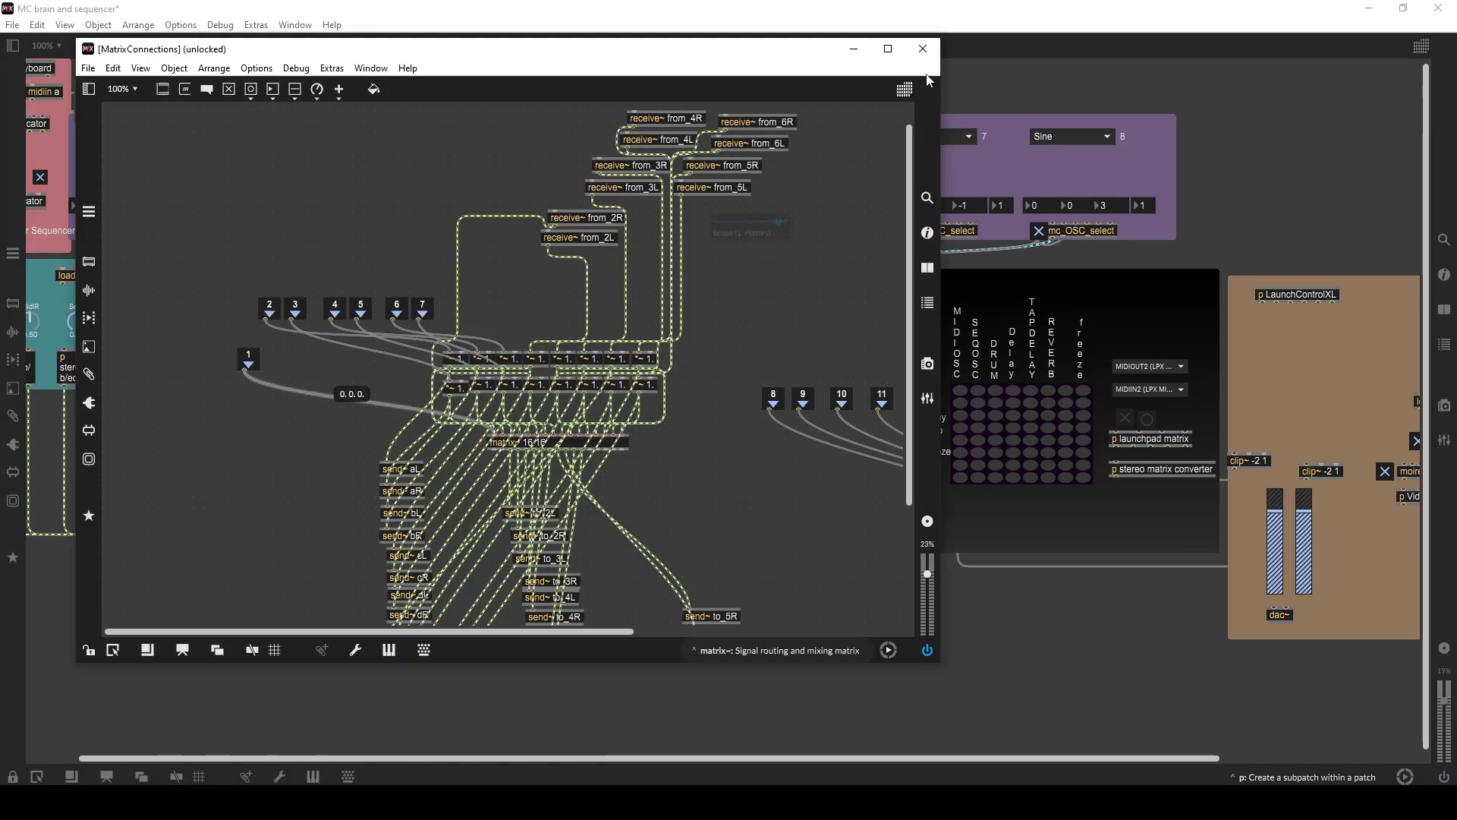
{"action": "left_click", "coordinate": [923, 49]}
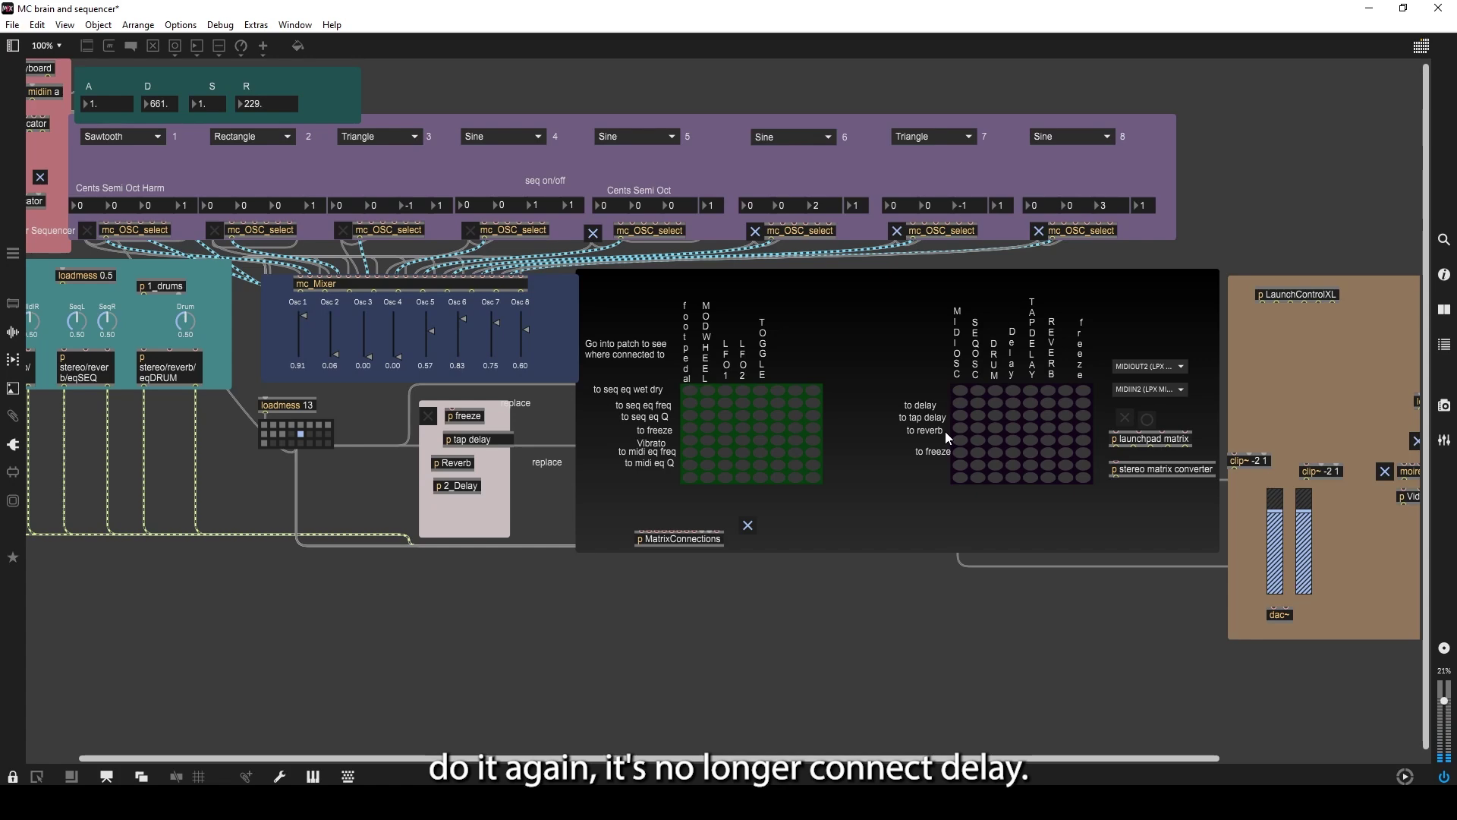
Reopen MatrixConnections to trace the audio from its inlets through the *~ objects and matrix~ into the send~ objects, and close it.
{"action": "double_click", "coordinate": [705, 534]}
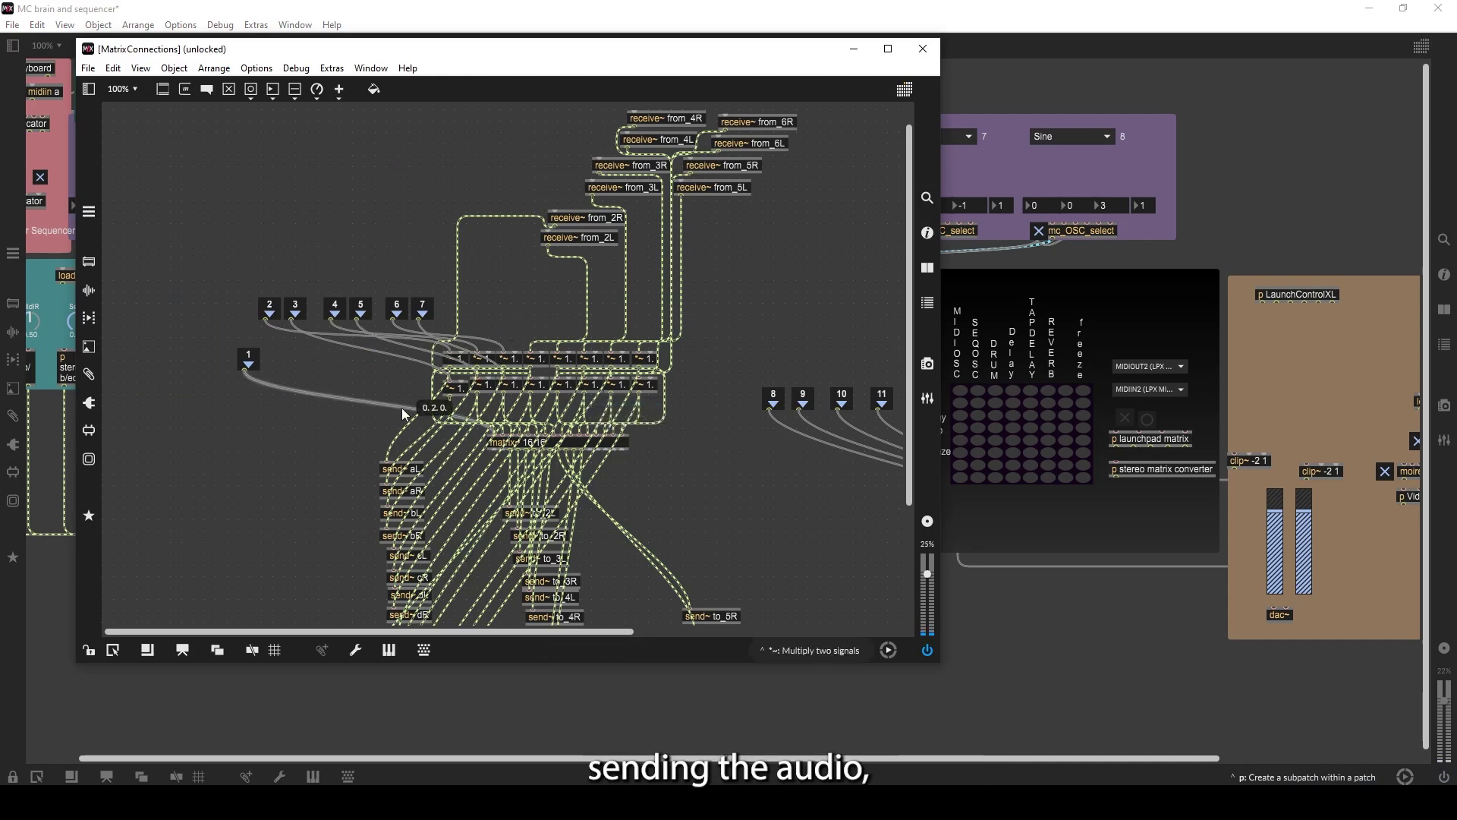
{"action": "mouse_move", "coordinate": [298, 332]}
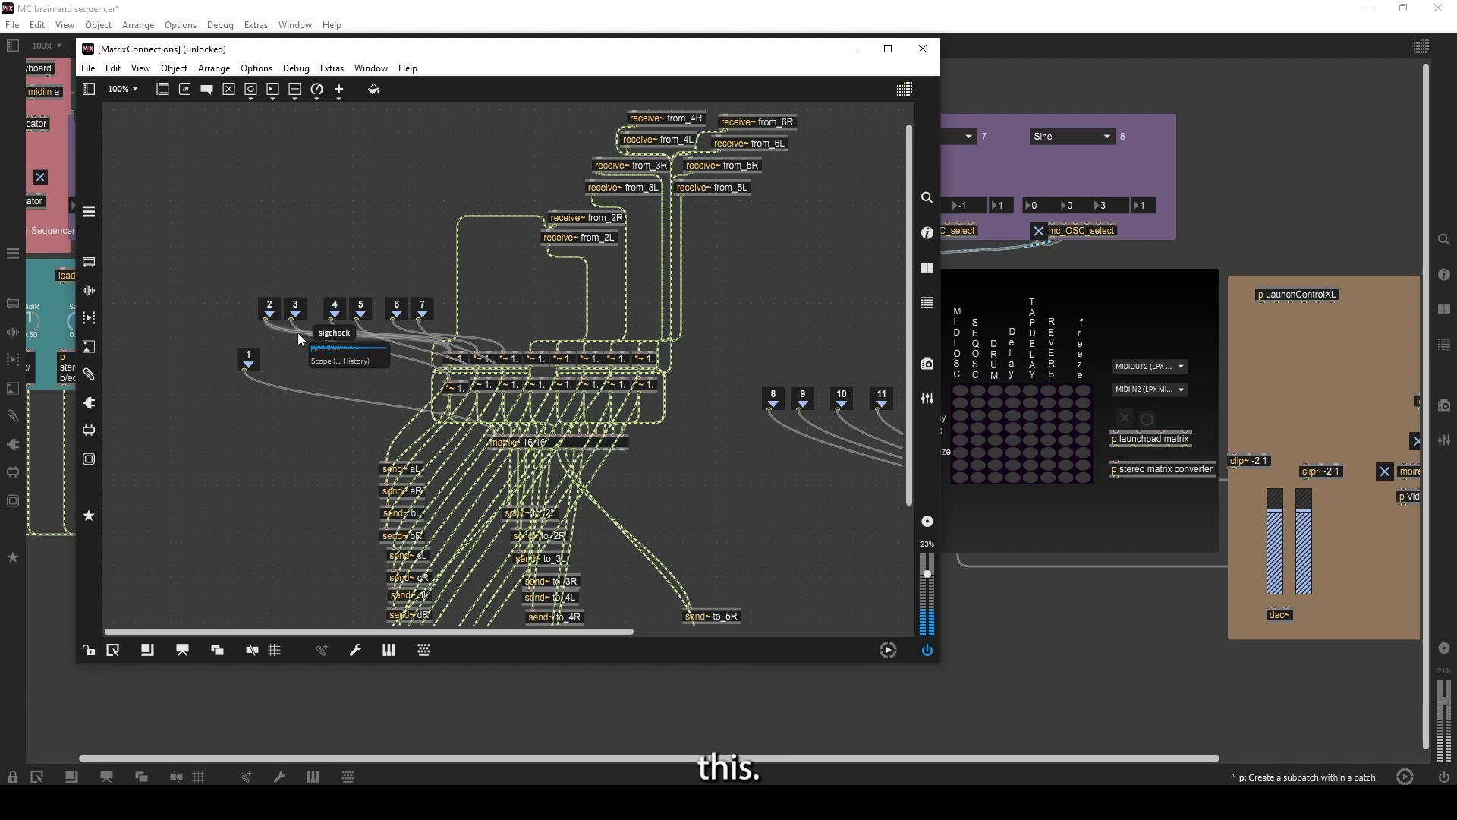
{"action": "mouse_move", "coordinate": [412, 360]}
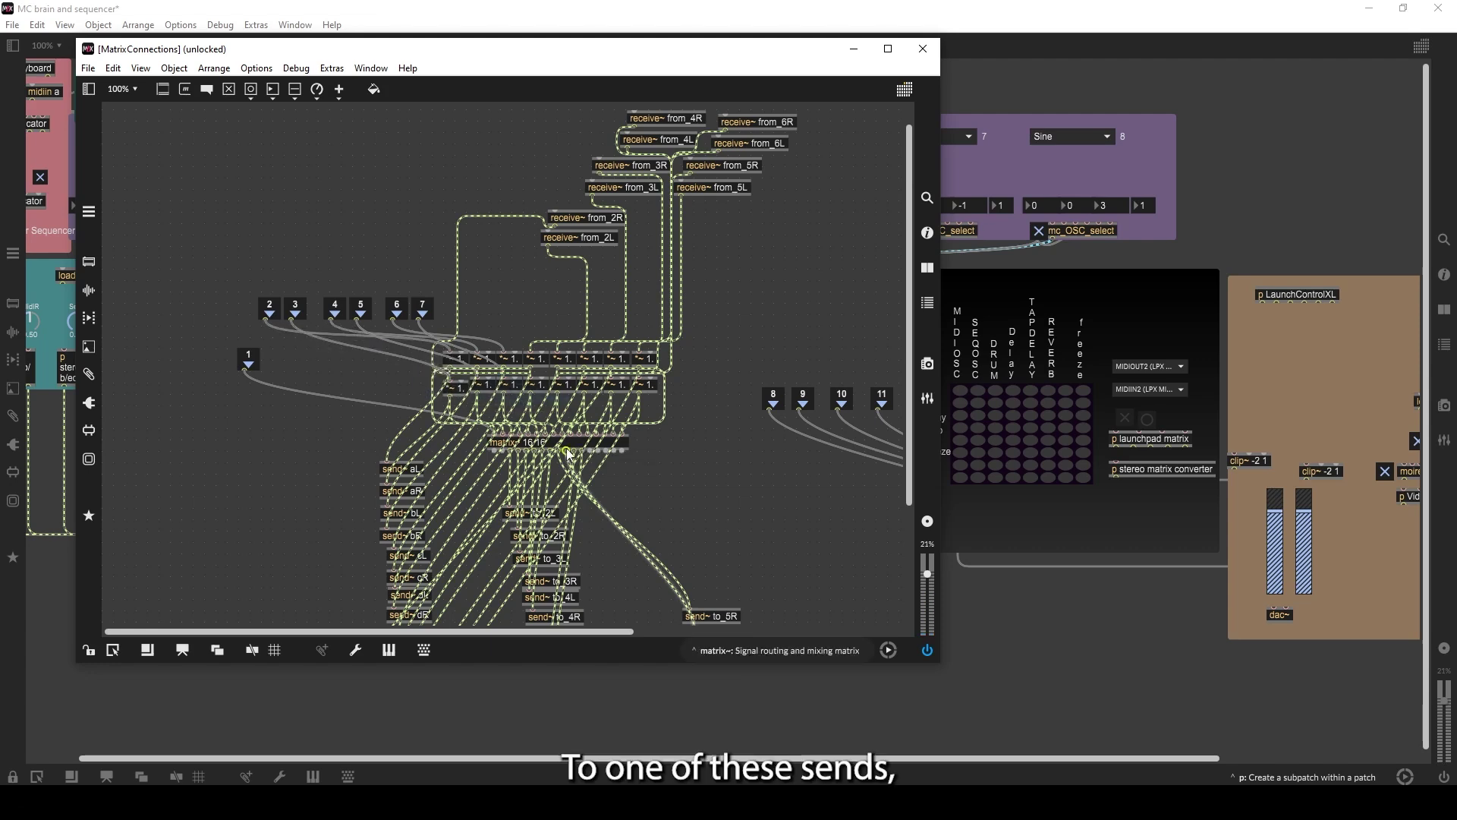
{"action": "scroll", "coordinate": [488, 441], "scroll_direction": "down", "scroll_amount": 3}
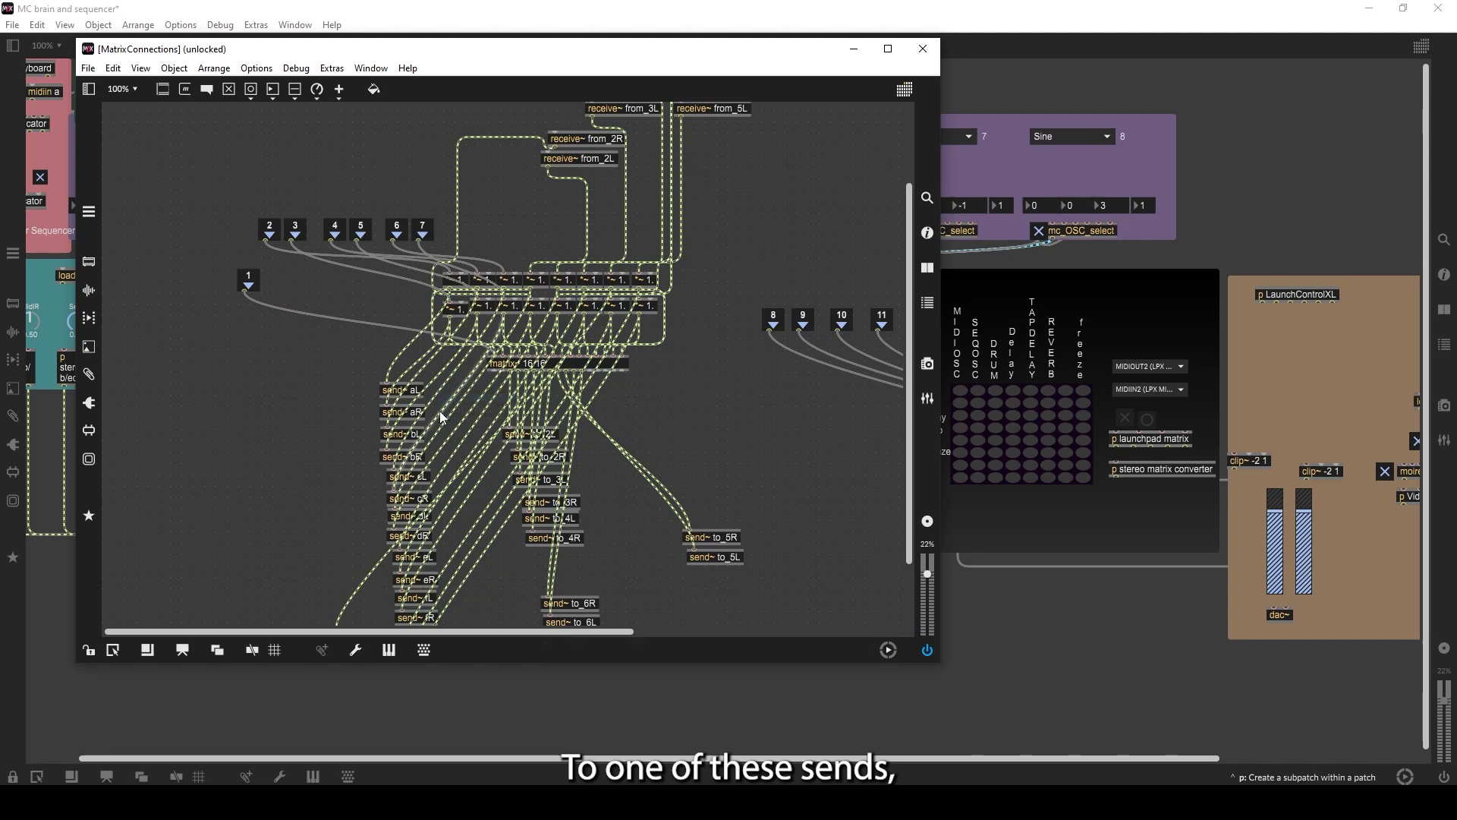
{"action": "mouse_move", "coordinate": [440, 419]}
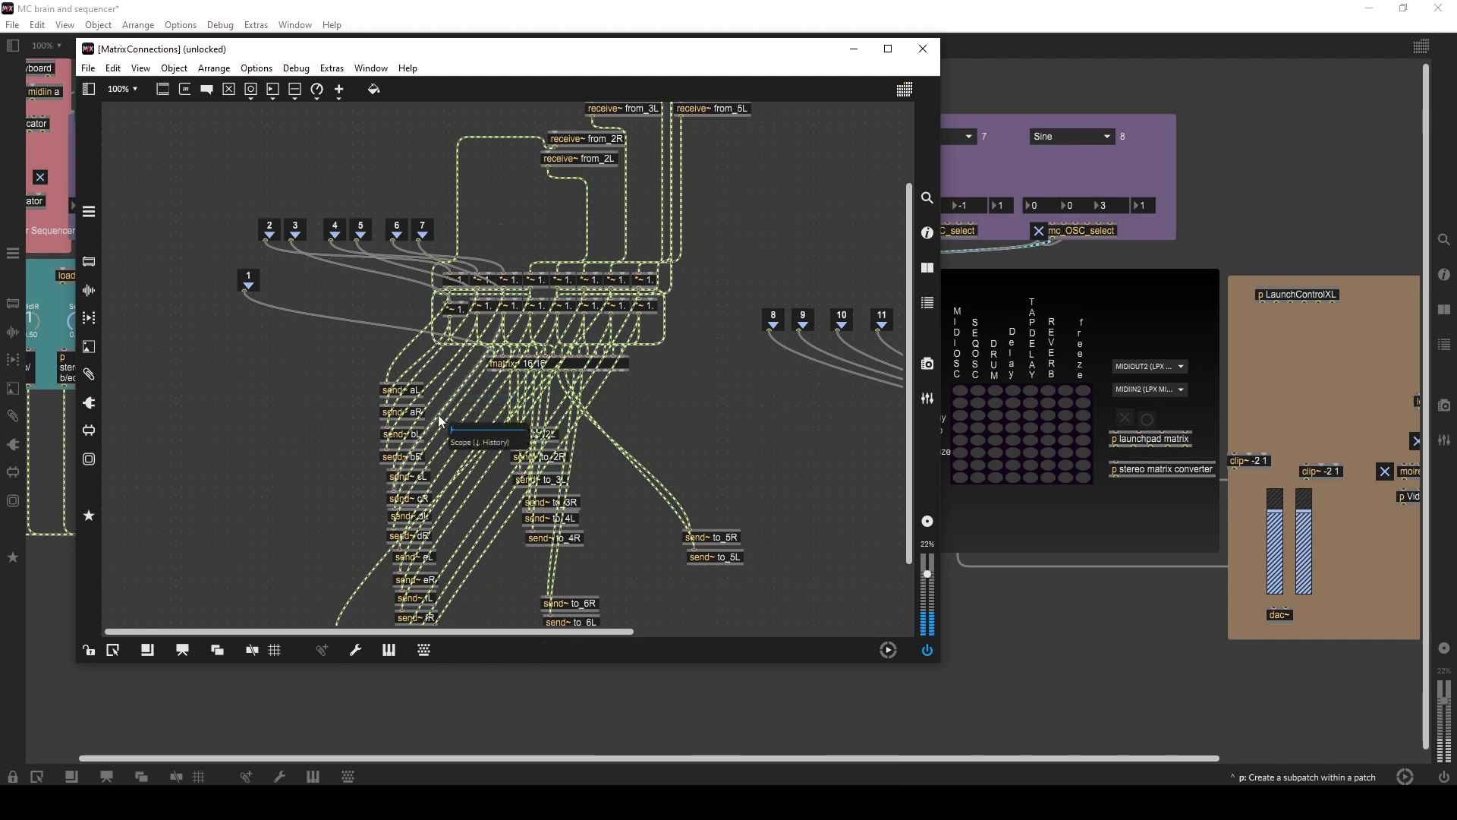
{"action": "left_click", "coordinate": [922, 49]}
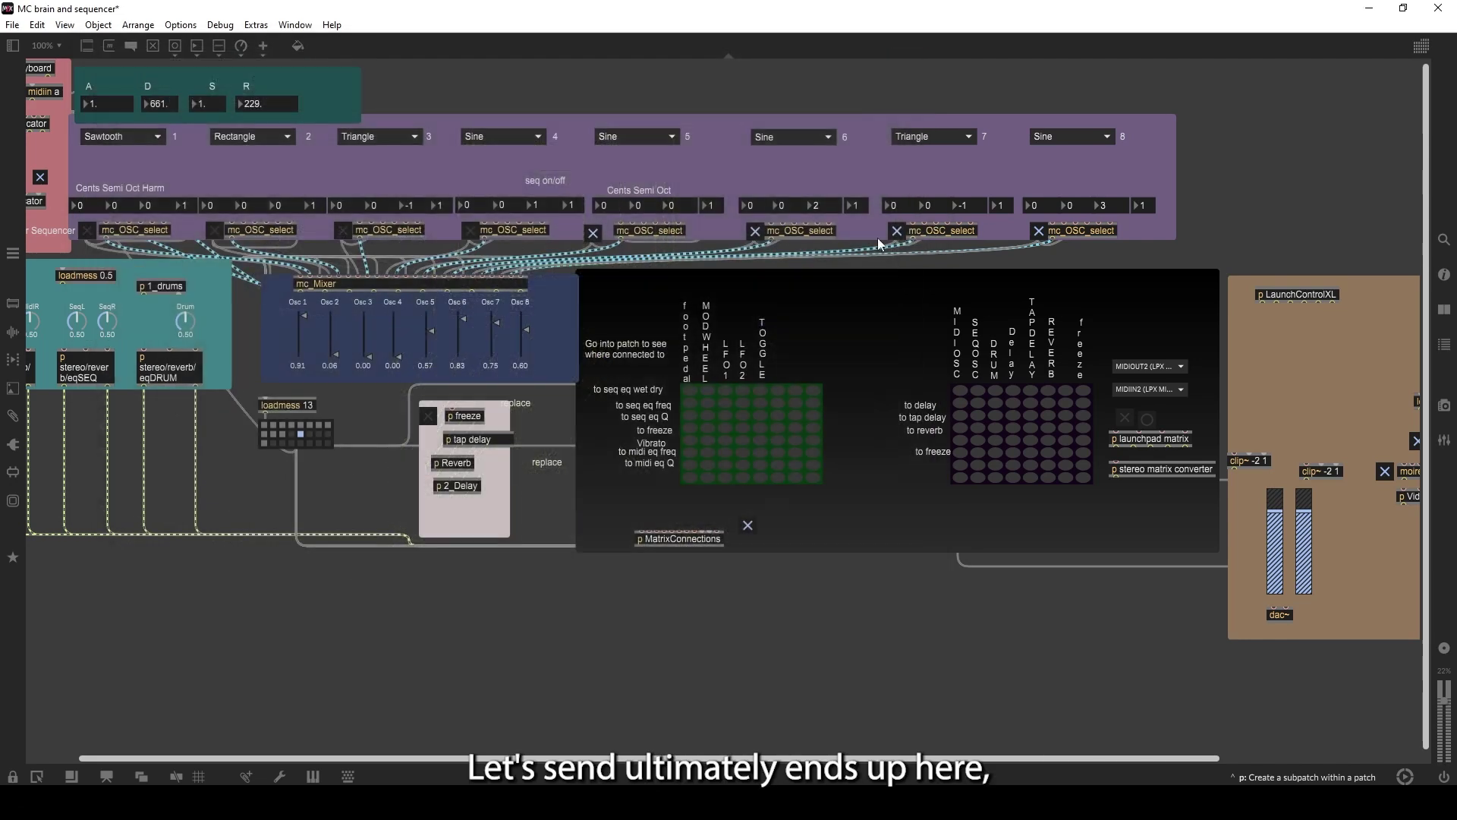
Open the 2_Delay subpatch, probe the signal arriving from receive~ to_2L, and close it.
{"action": "double_click", "coordinate": [464, 485]}
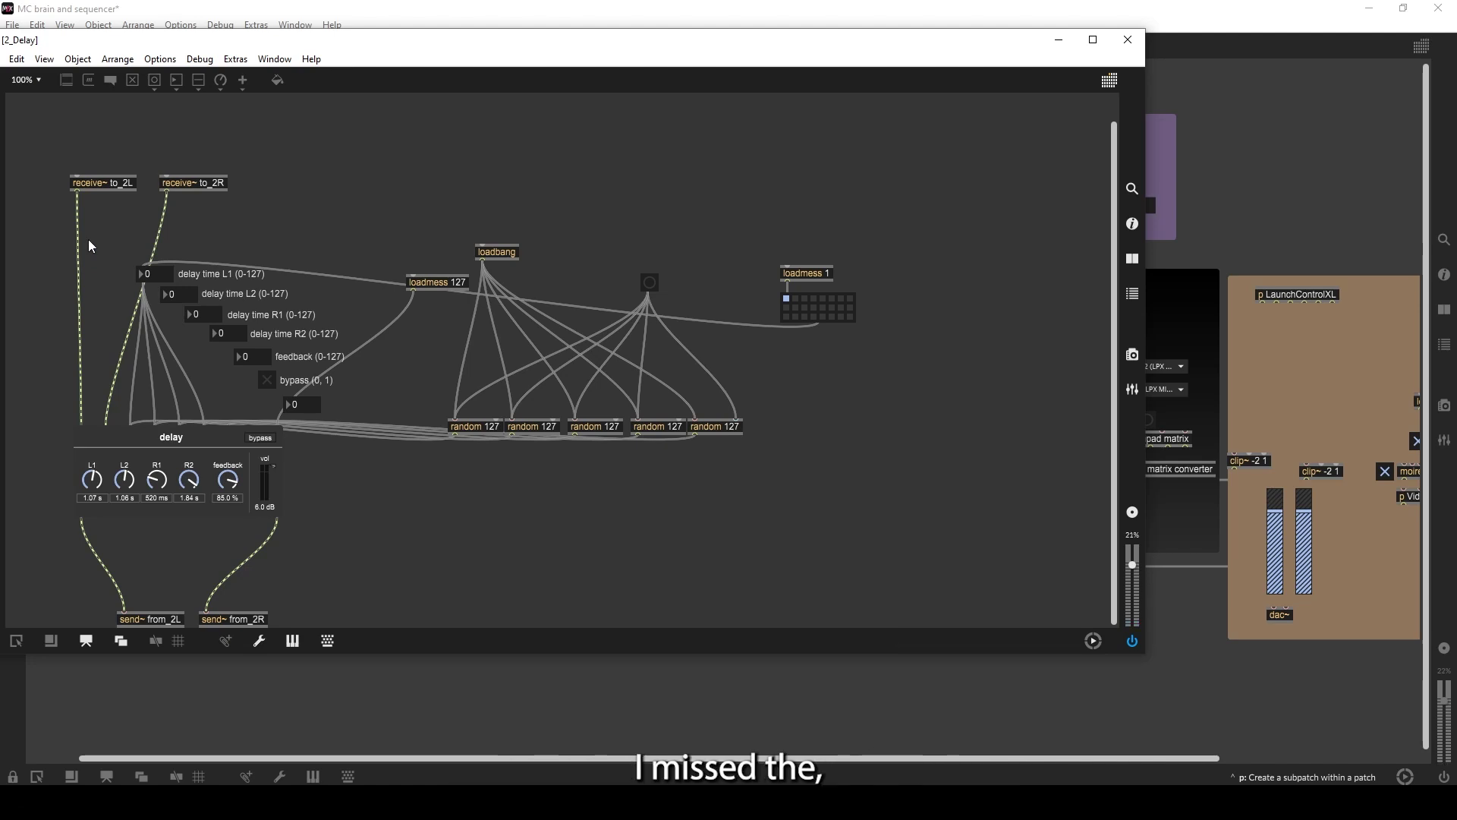
{"action": "mouse_move", "coordinate": [79, 234]}
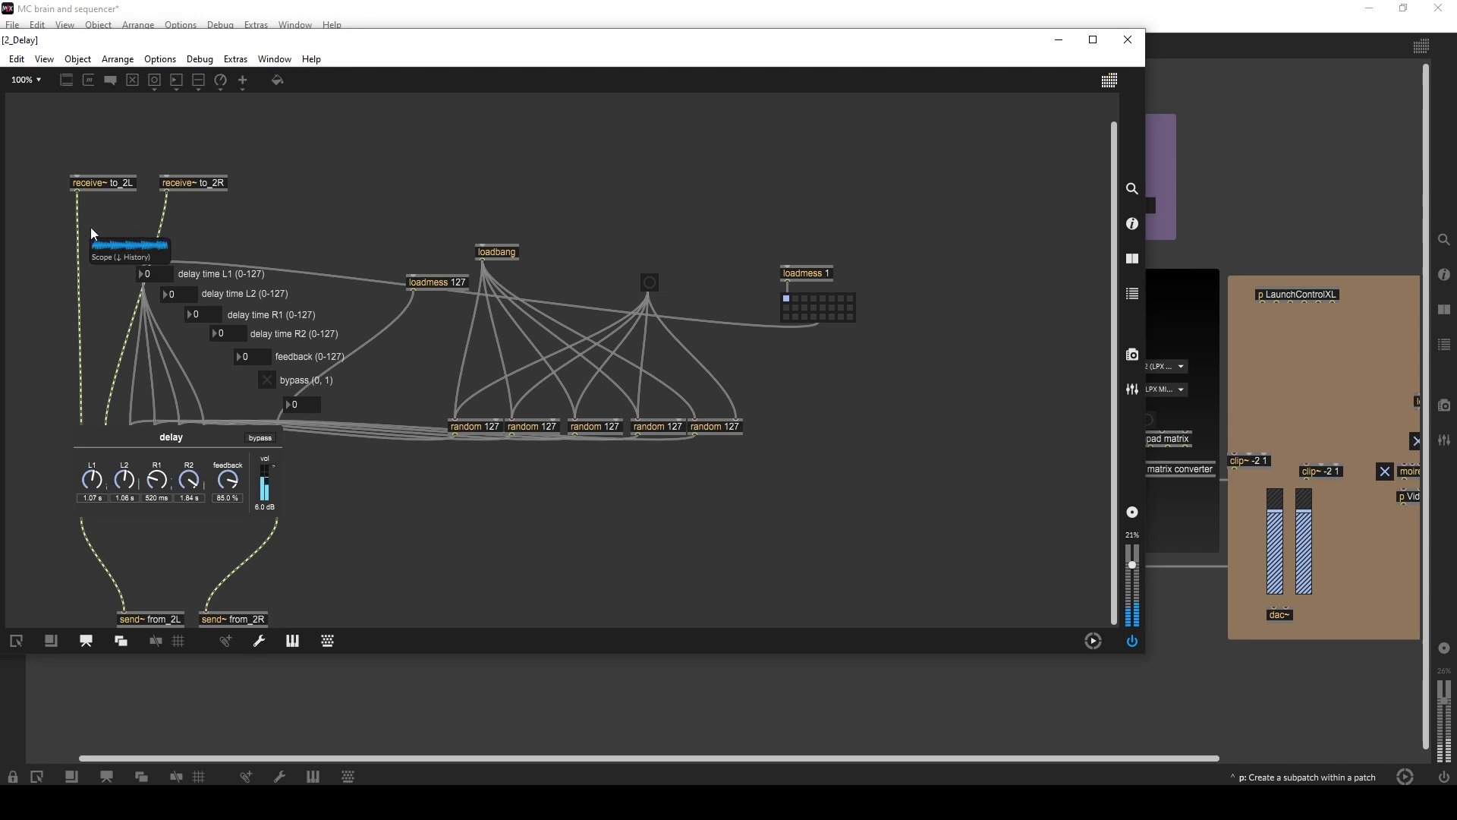
{"action": "left_click", "coordinate": [1128, 39]}
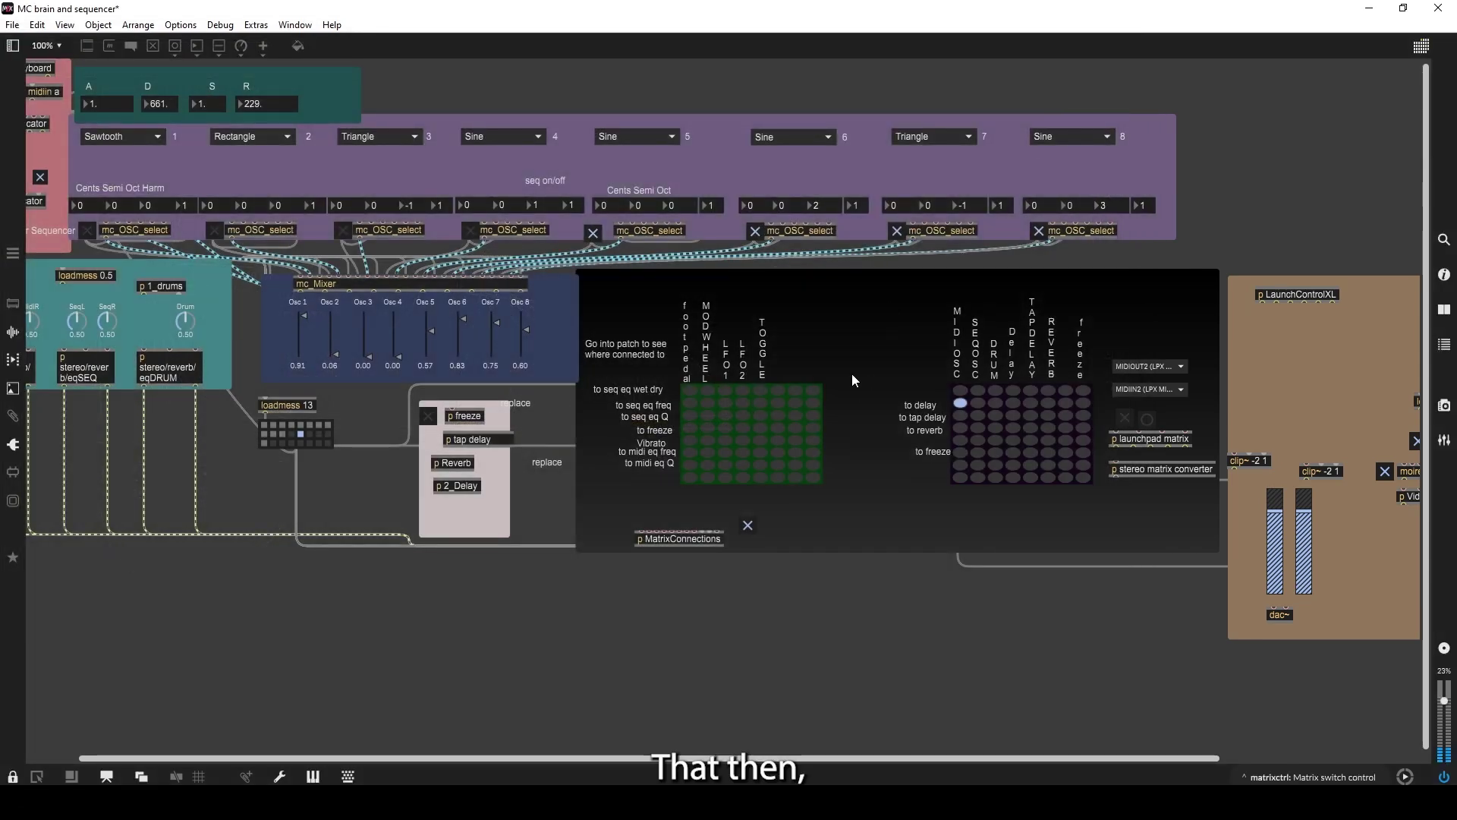
Follow the delay routing through the MatrixConnections sends, the 2_Delay output, and the LaunchControlXL faders, closing each subpatch.
{"action": "double_click", "coordinate": [702, 539]}
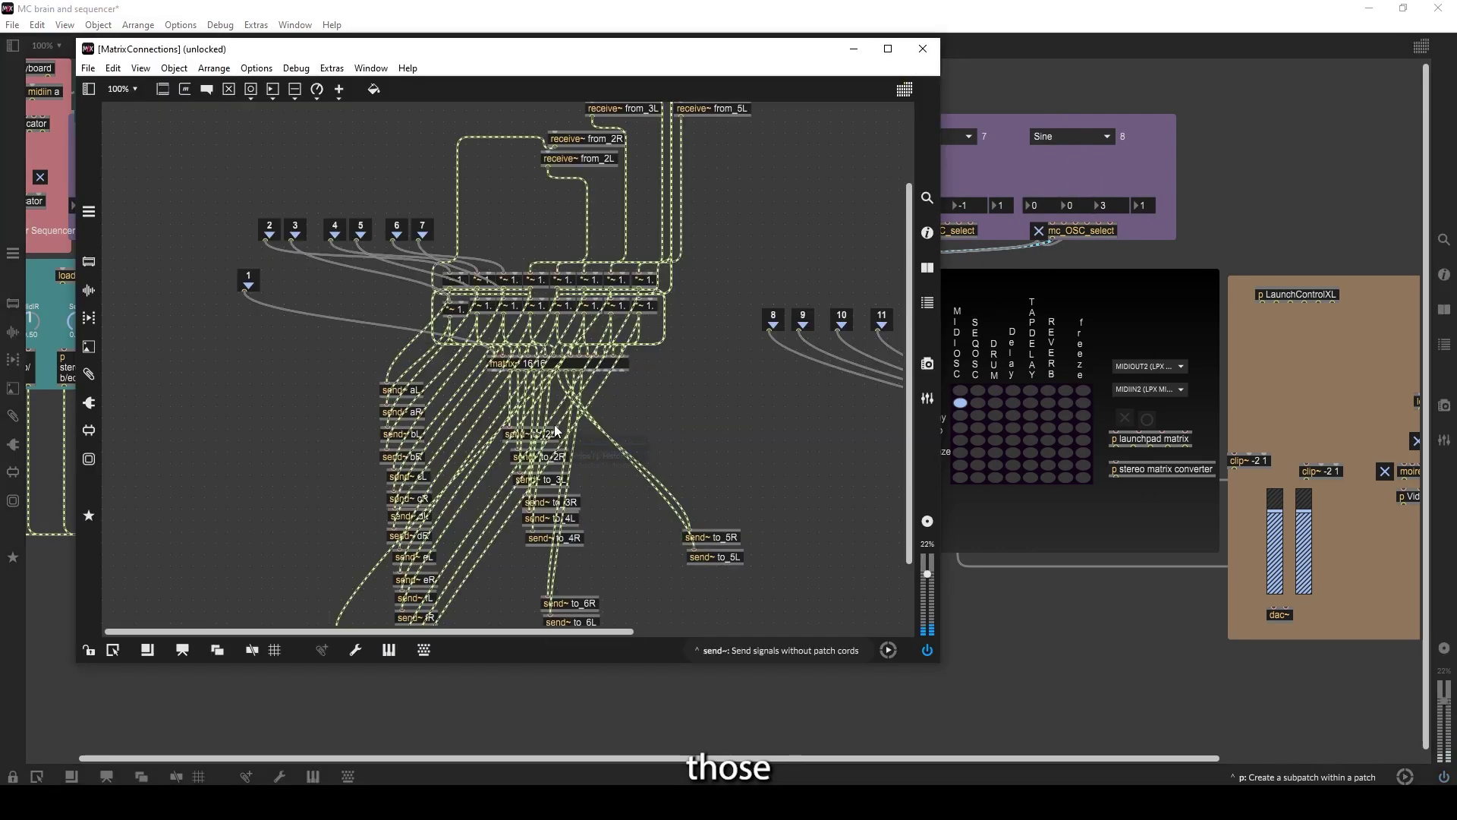
{"action": "scroll", "coordinate": [543, 393], "scroll_direction": "down", "scroll_amount": 2}
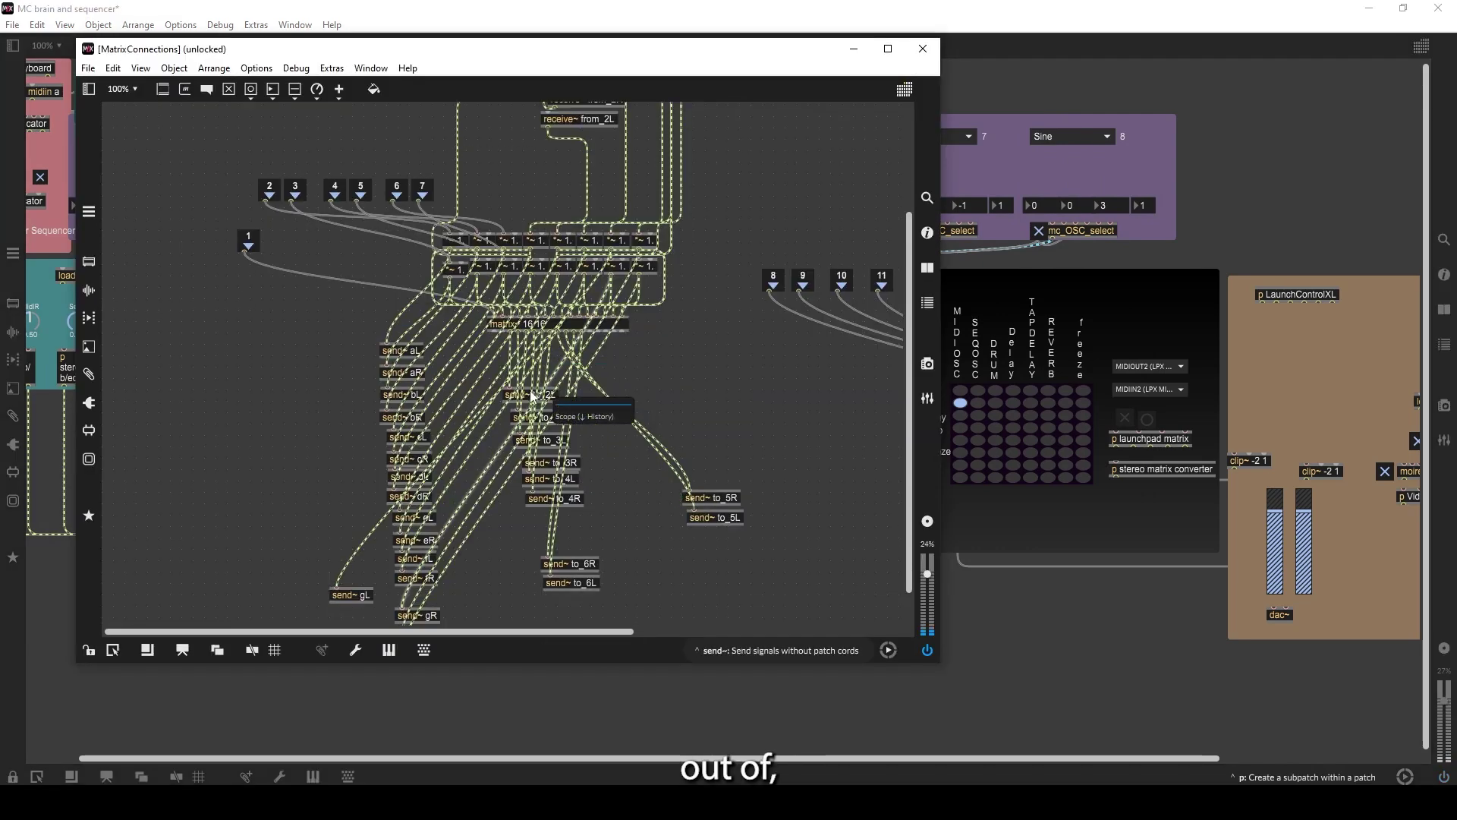
{"action": "left_click", "coordinate": [923, 48]}
{"action": "double_click", "coordinate": [466, 485]}
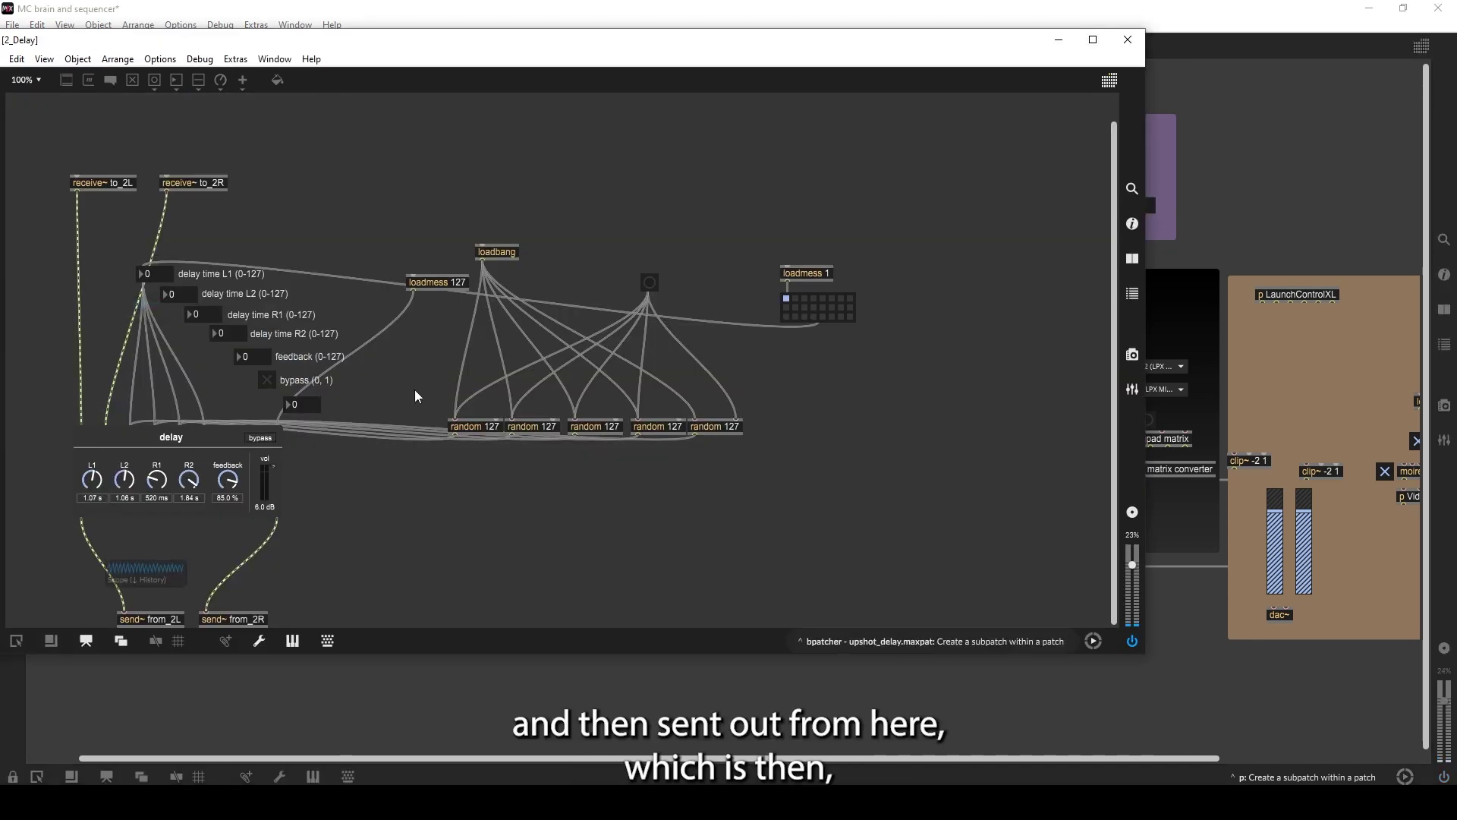
{"action": "left_click", "coordinate": [1127, 40]}
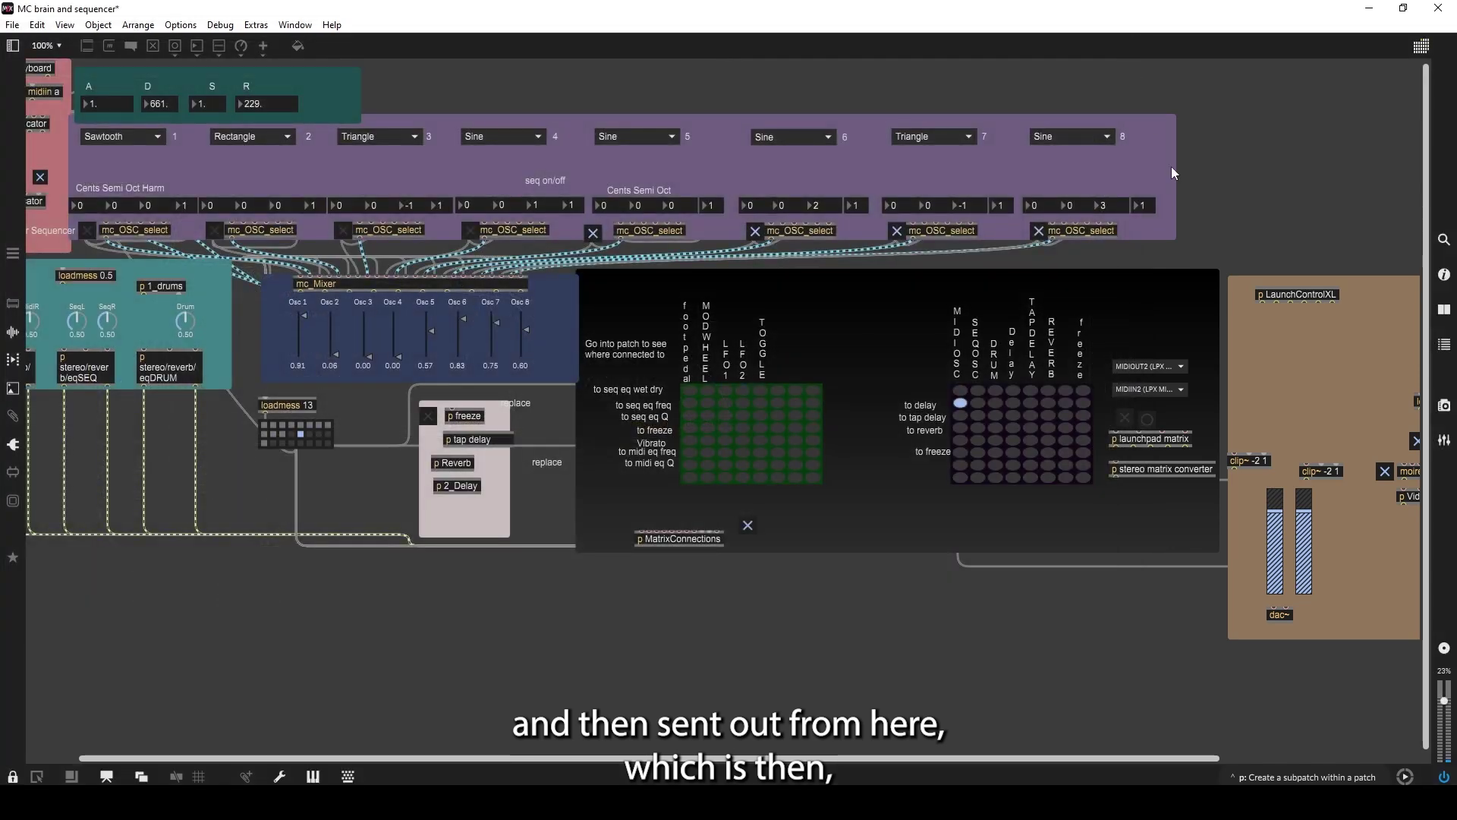
{"action": "double_click", "coordinate": [1275, 295]}
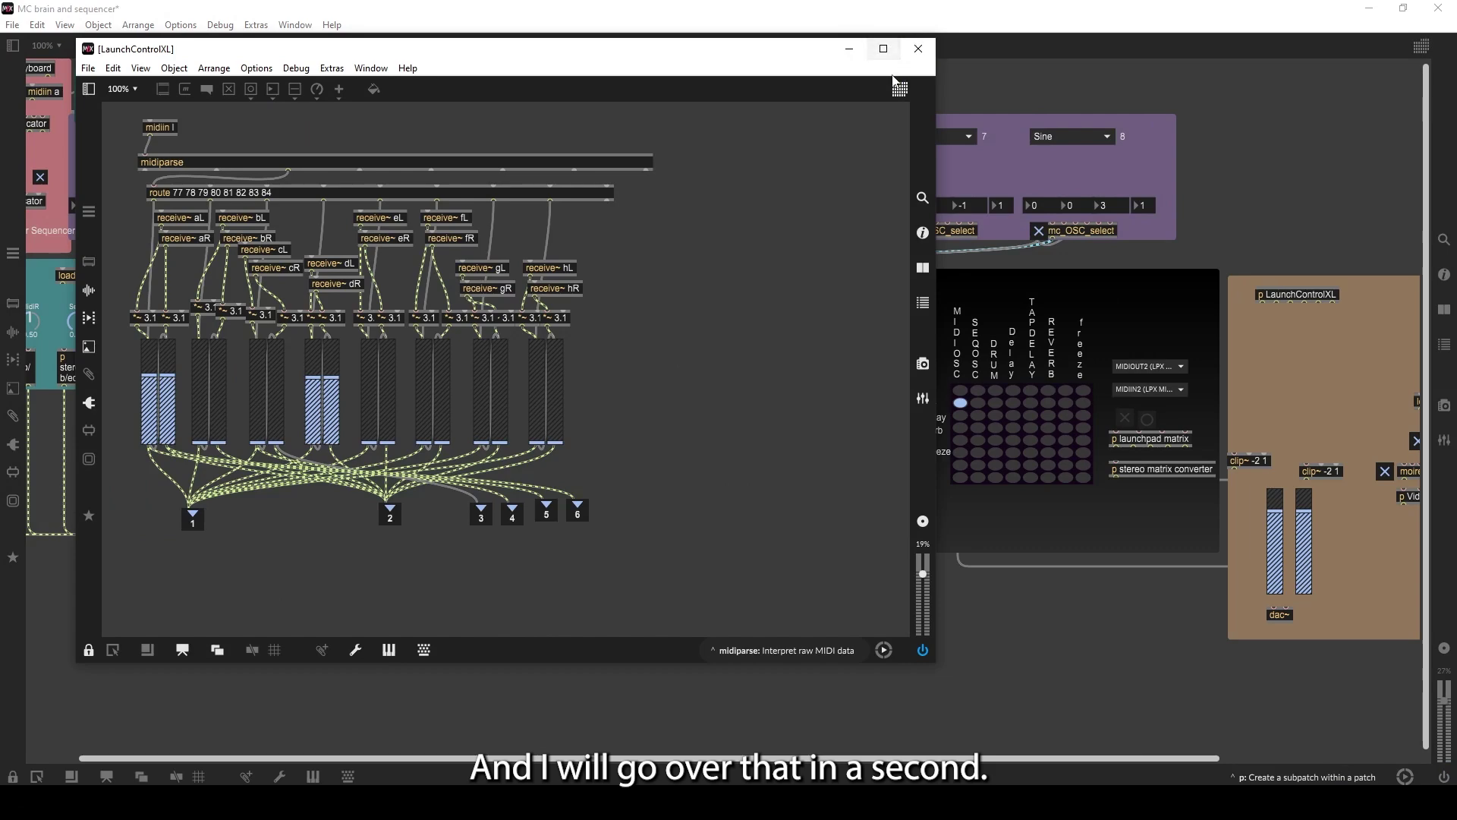
{"action": "left_click", "coordinate": [926, 53]}
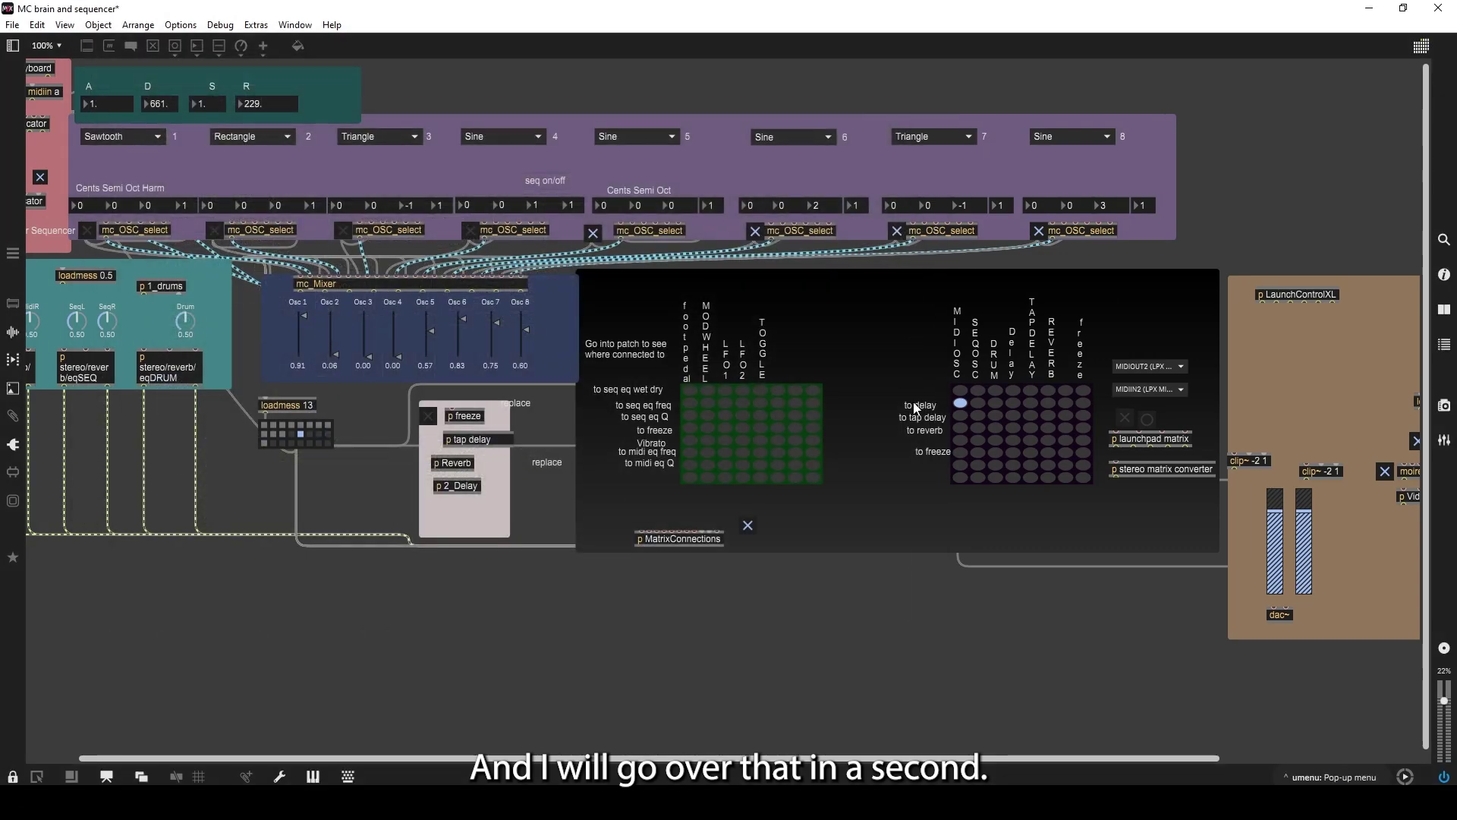
Open the launchpad matrix subpatch, examine the pad messages and sends in row2, and close both windows.
{"action": "double_click", "coordinate": [1176, 442]}
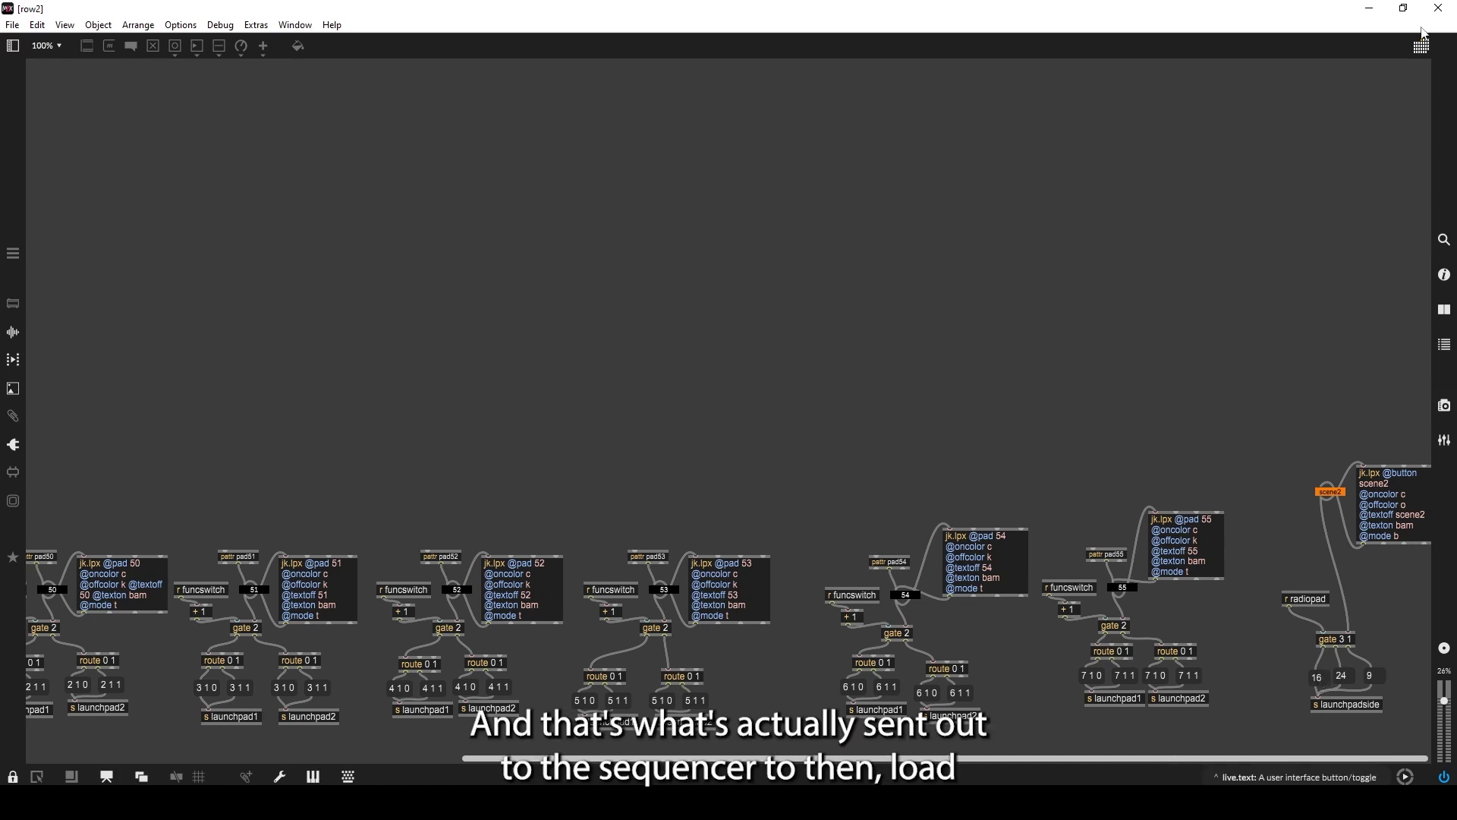
{"action": "left_click", "coordinate": [1438, 8]}
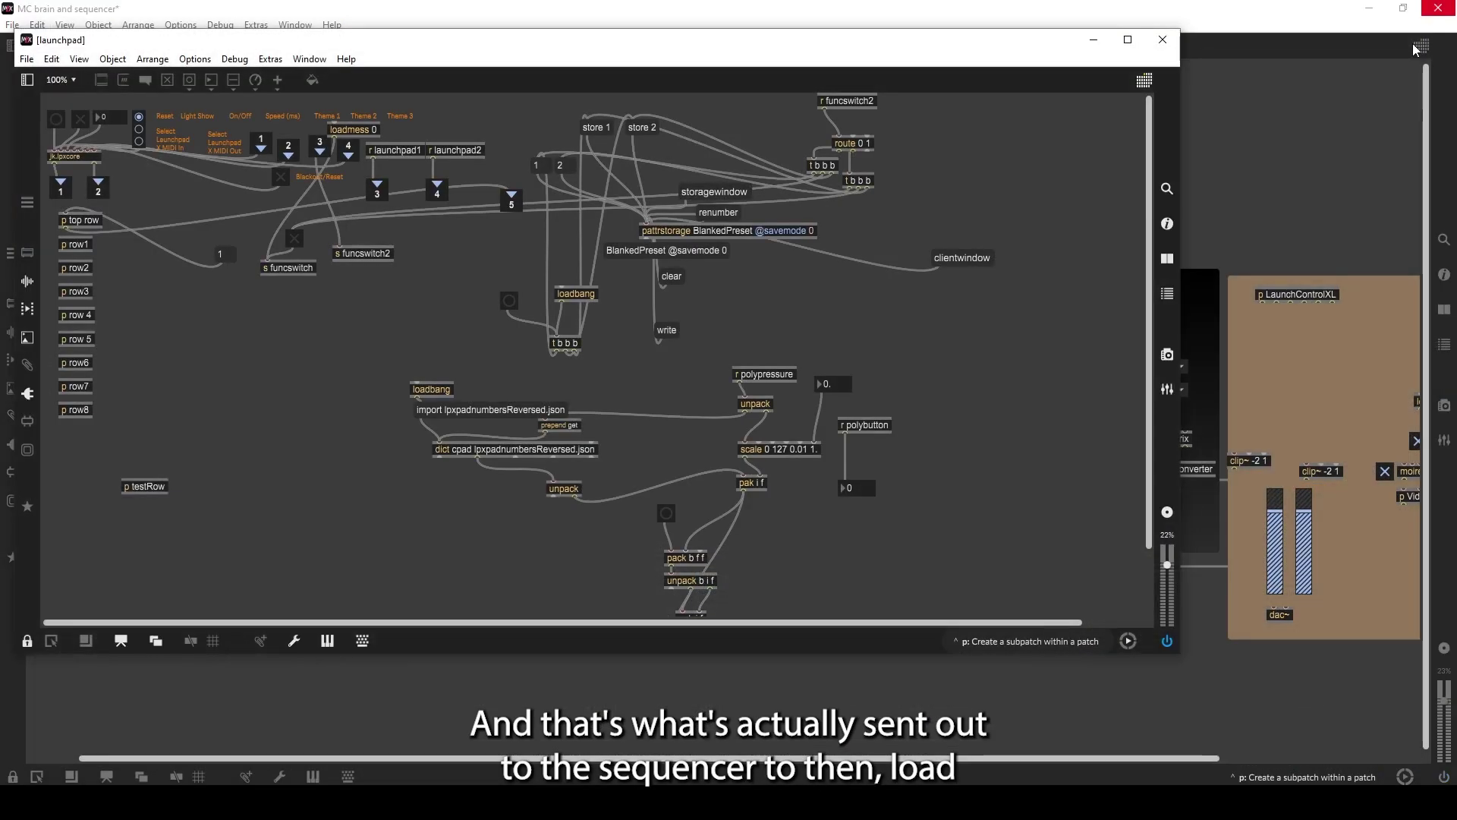
{"action": "left_click", "coordinate": [1162, 39]}
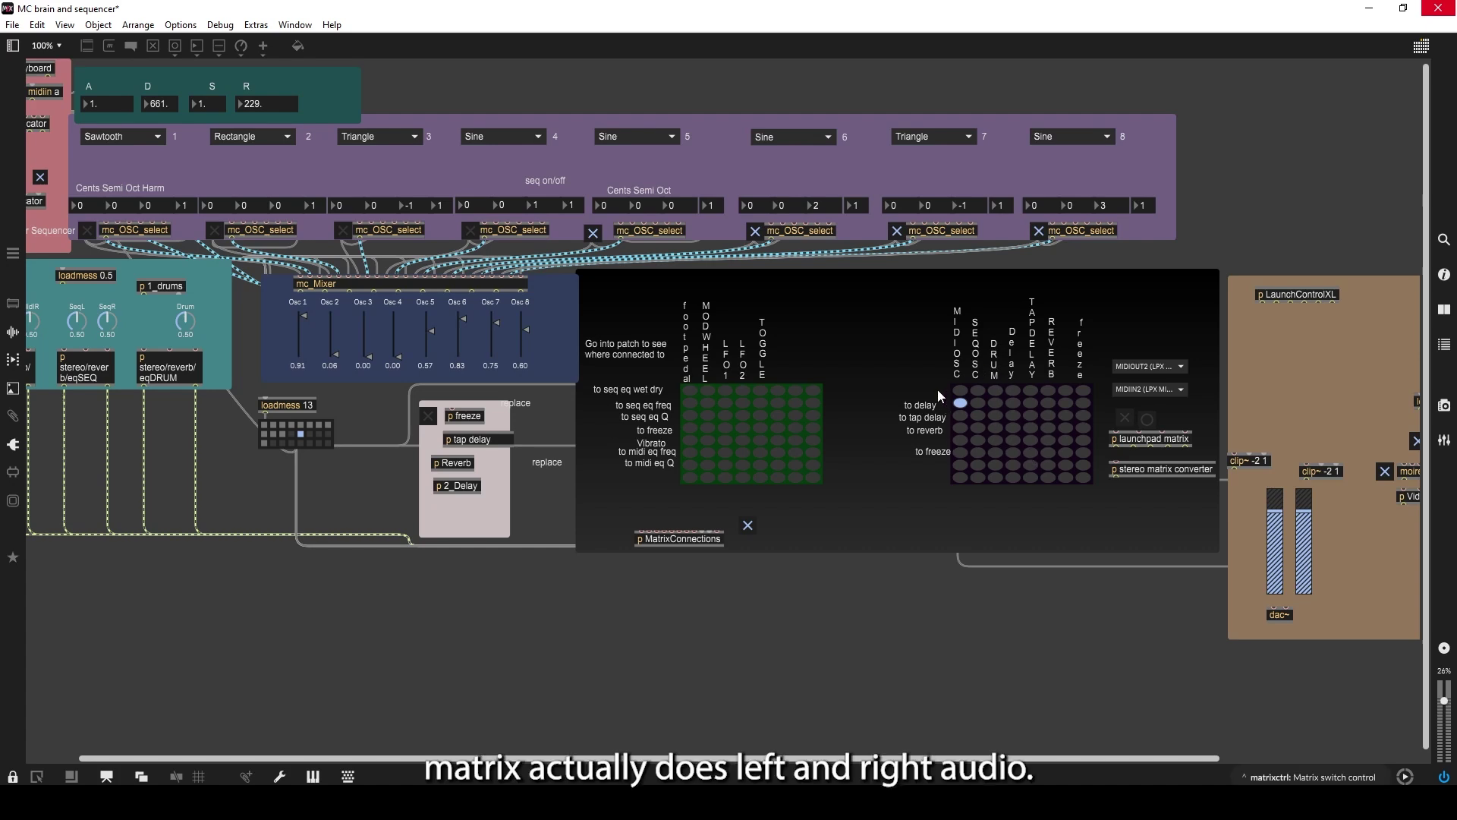
Inspect how the stereo matrix converter subpatch routes and repacks its values, close it, and return to the output section.
{"action": "double_click", "coordinate": [1149, 469]}
{"action": "scroll", "coordinate": [903, 432], "scroll_direction": "down", "scroll_amount": 3}
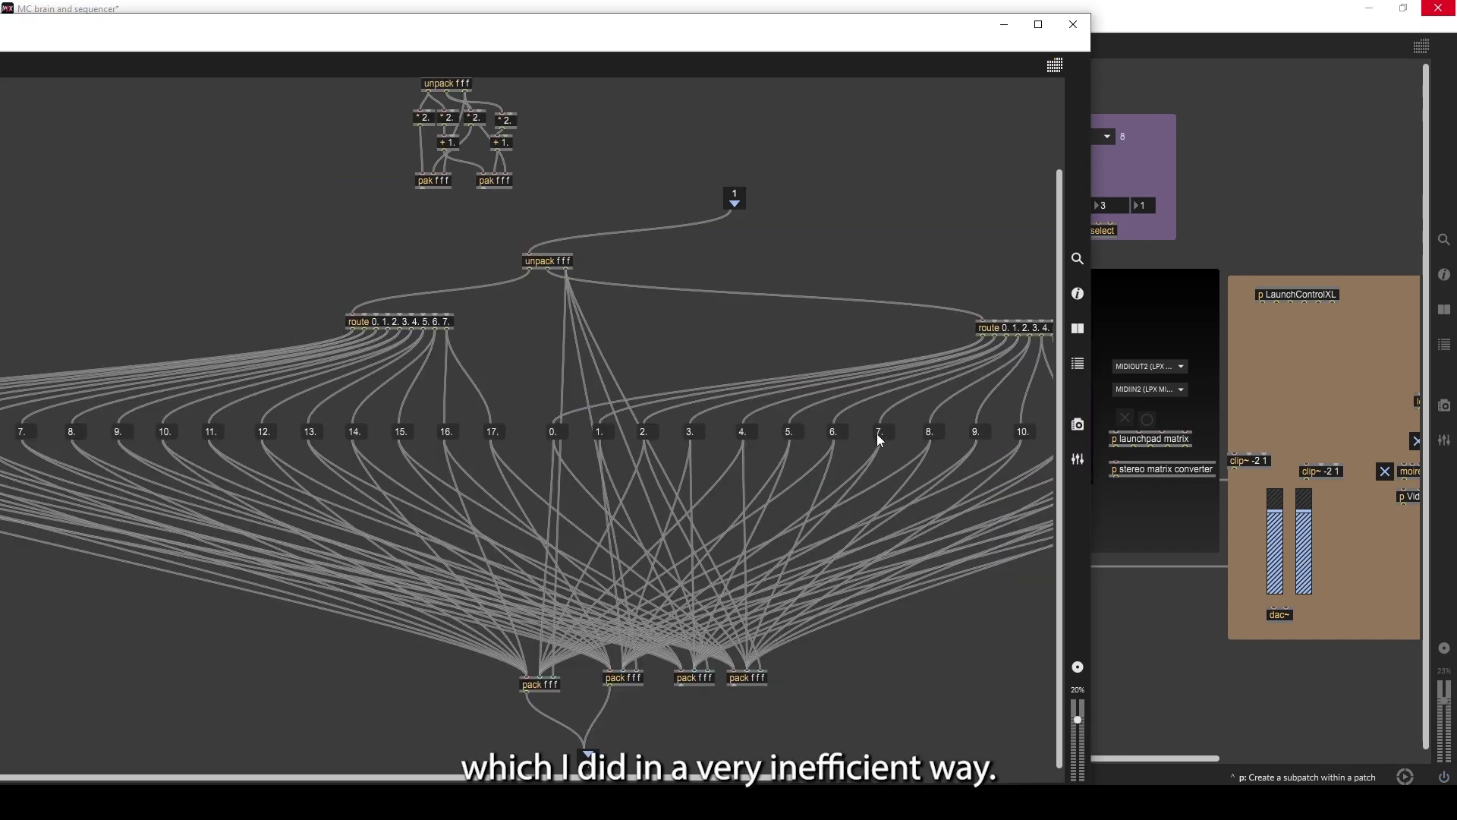
{"action": "key", "text": "ctrl+minus"}
{"action": "scroll", "coordinate": [804, 448], "scroll_direction": "down", "scroll_amount": 1}
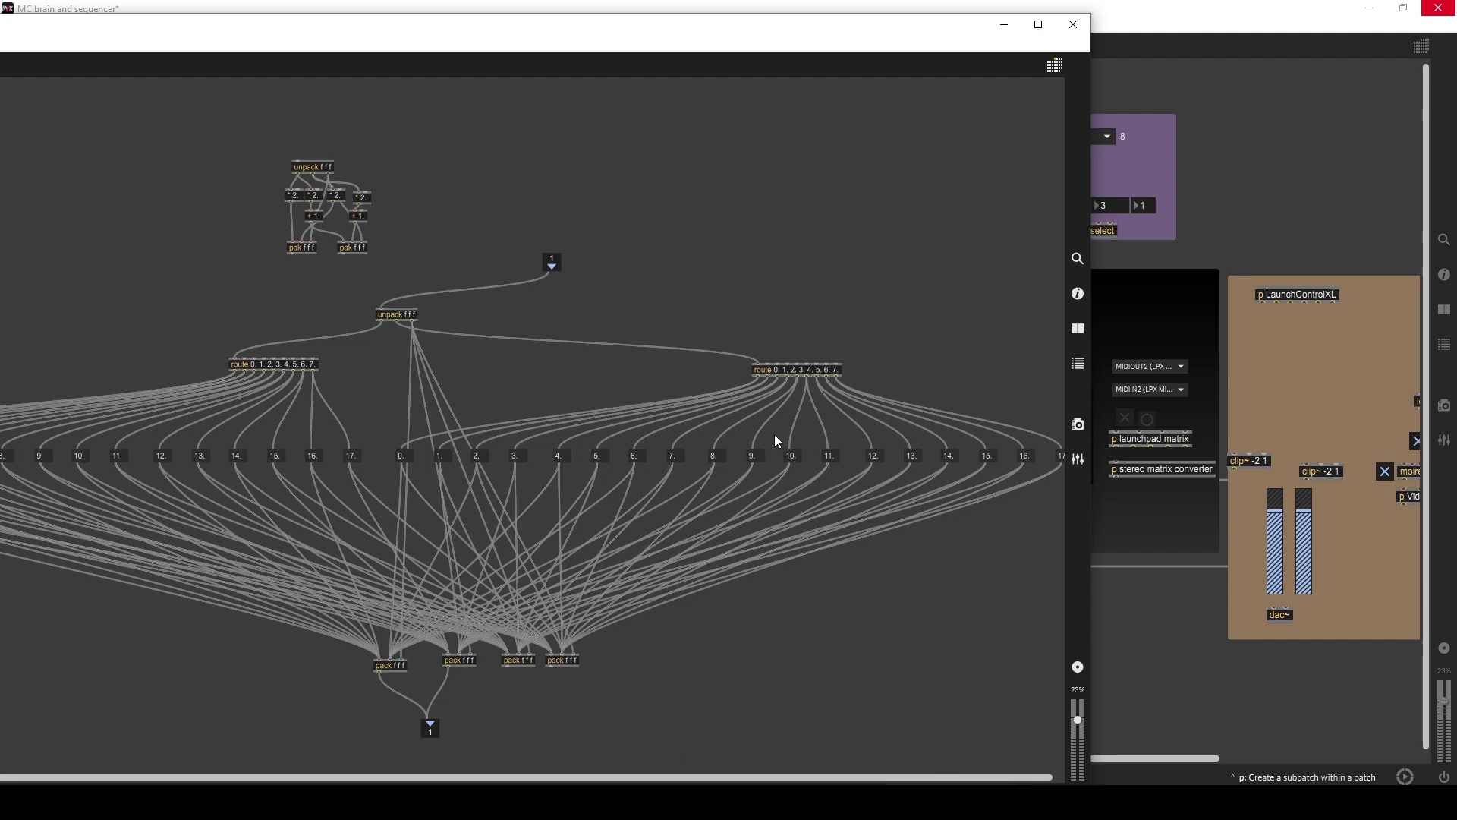
{"action": "left_click", "coordinate": [1073, 24]}
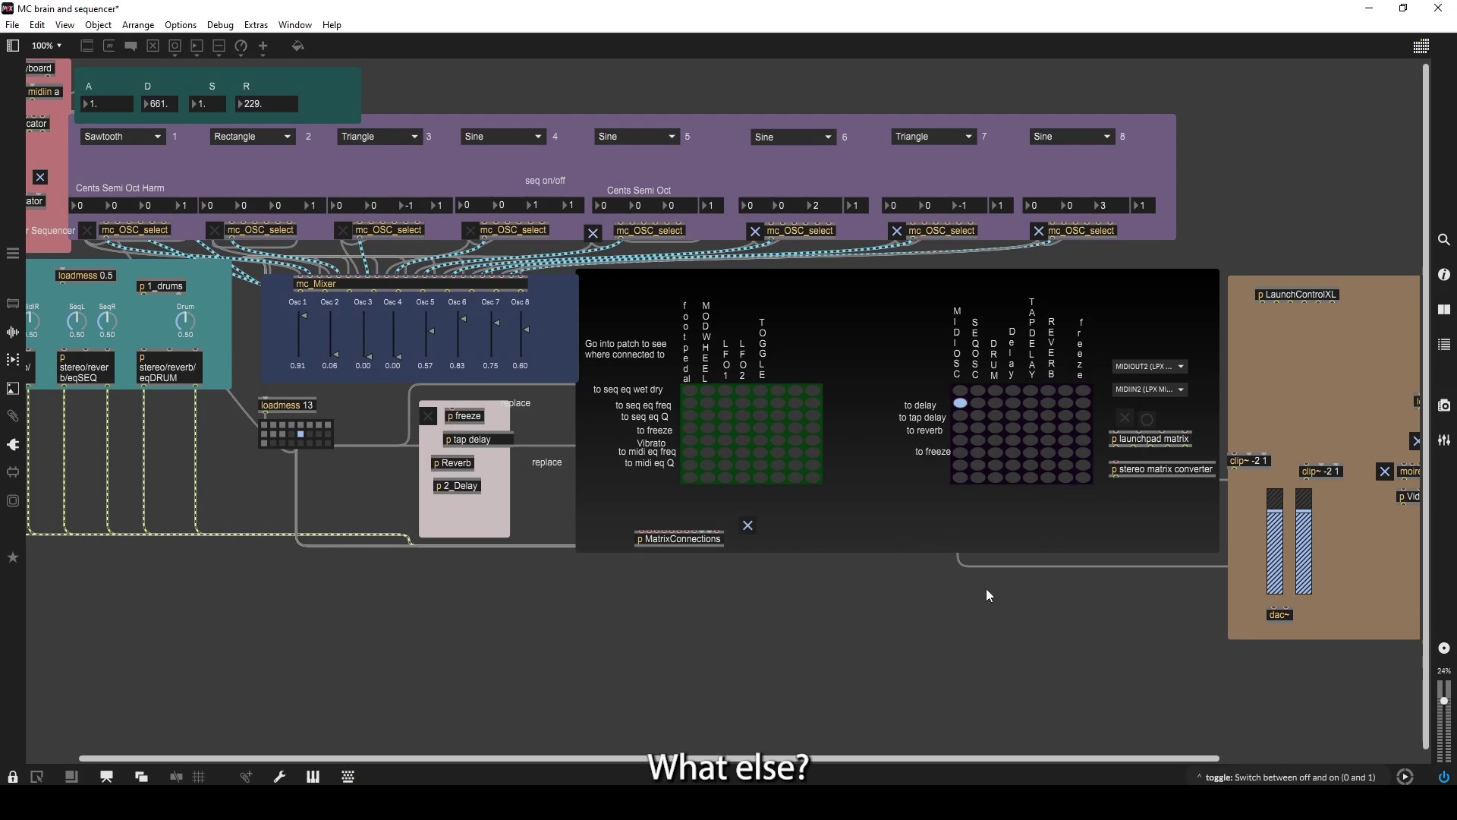
{"action": "scroll", "coordinate": [965, 579], "scroll_direction": "right", "scroll_amount": 4}
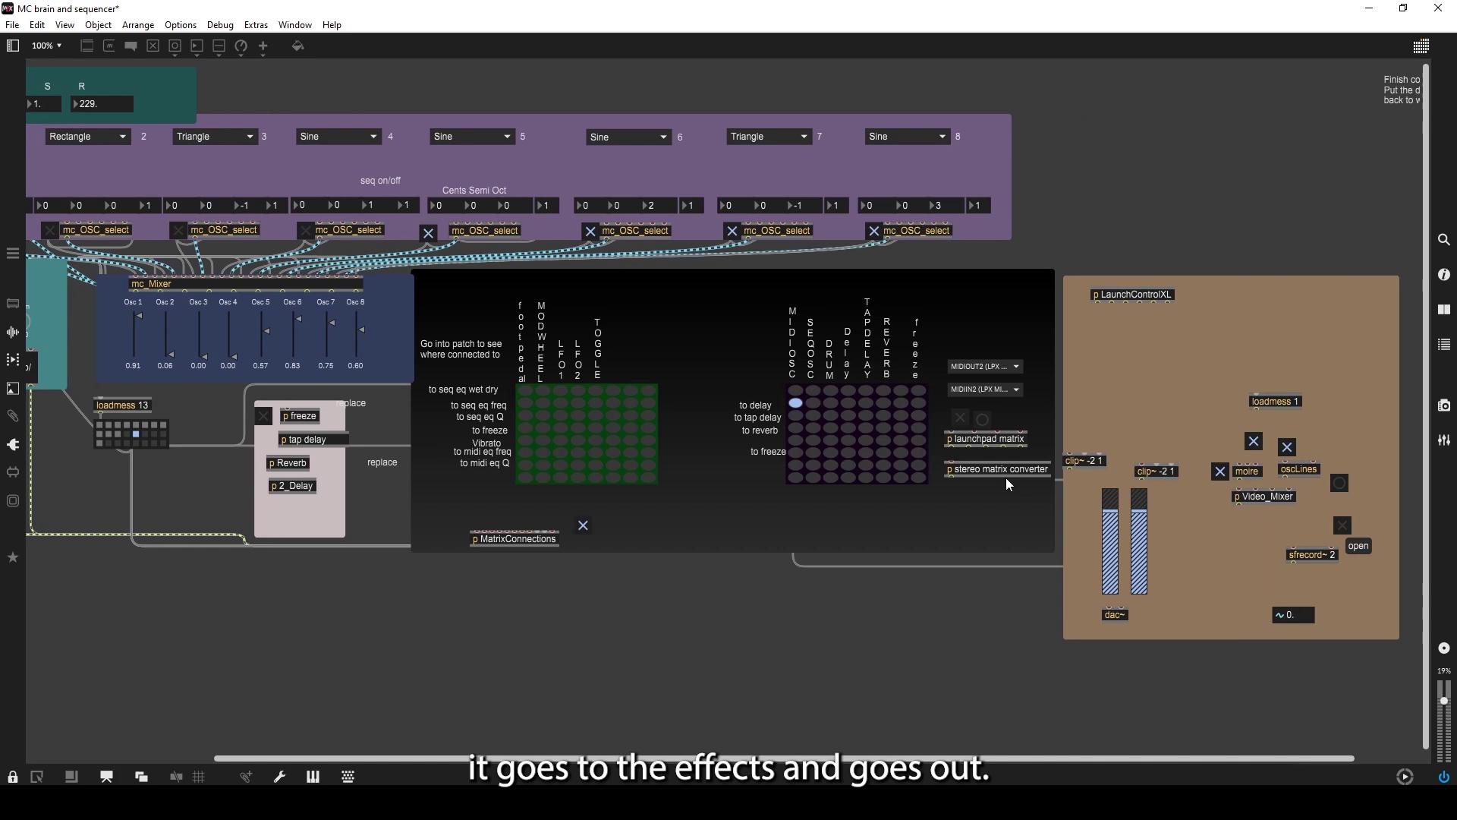
Open the LaunchControlXL subpatch, examine how its faders scale the stereo effect returns before the outputs, and close it.
{"action": "double_click", "coordinate": [1106, 296]}
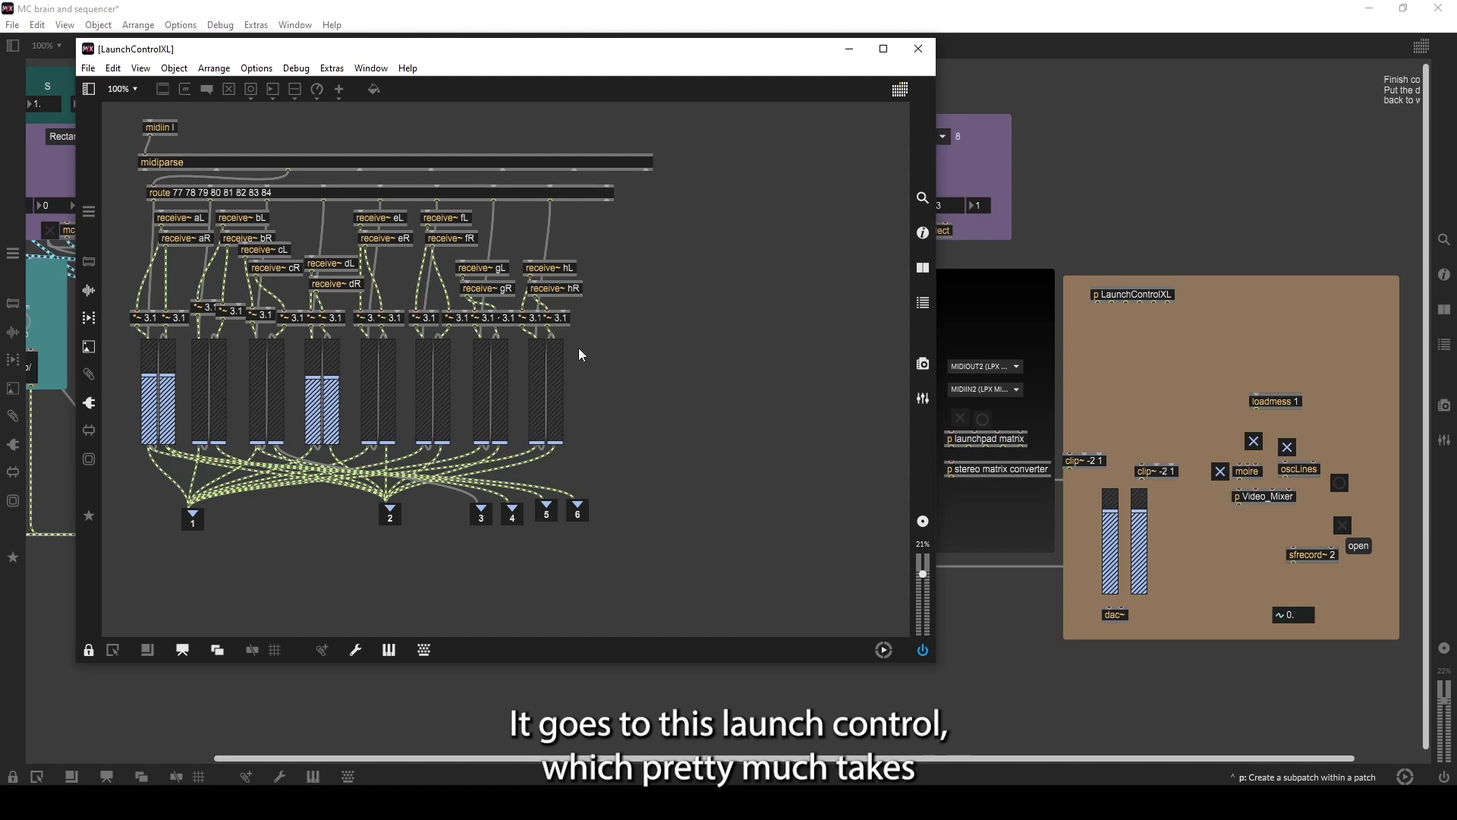
{"action": "left_click", "coordinate": [918, 50]}
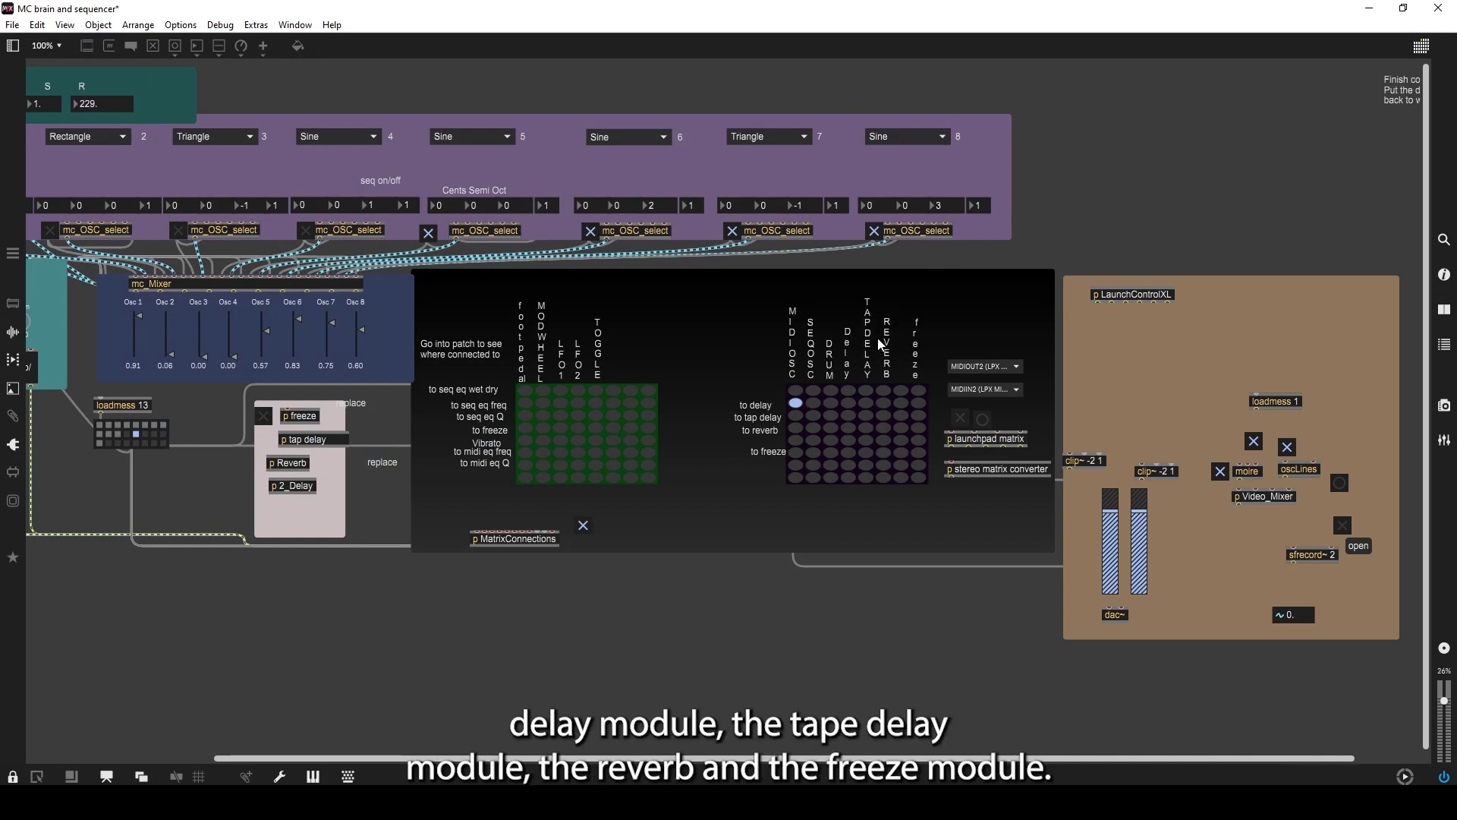
{"action": "double_click", "coordinate": [1109, 296]}
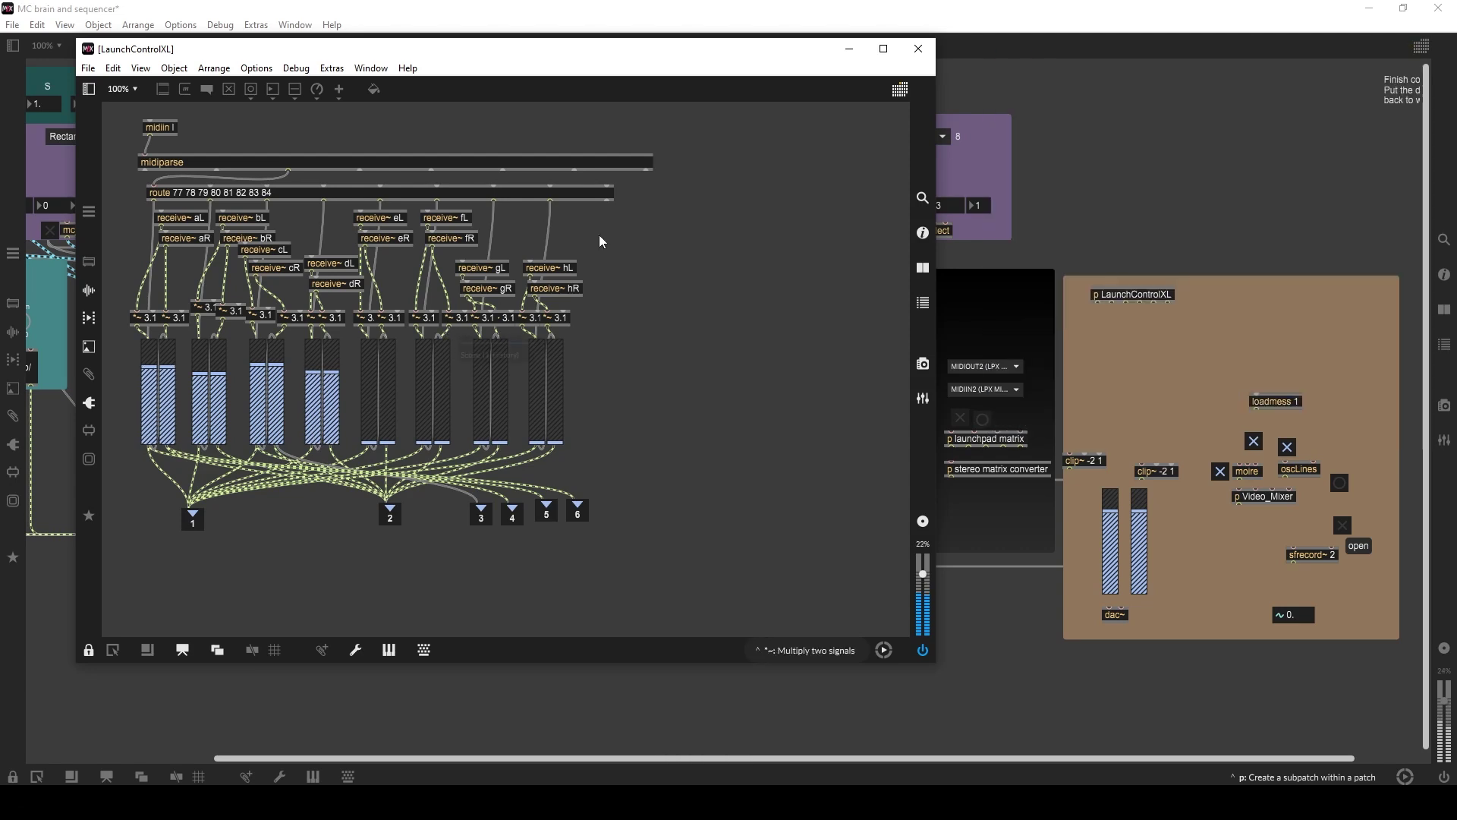
{"action": "left_click", "coordinate": [927, 48]}
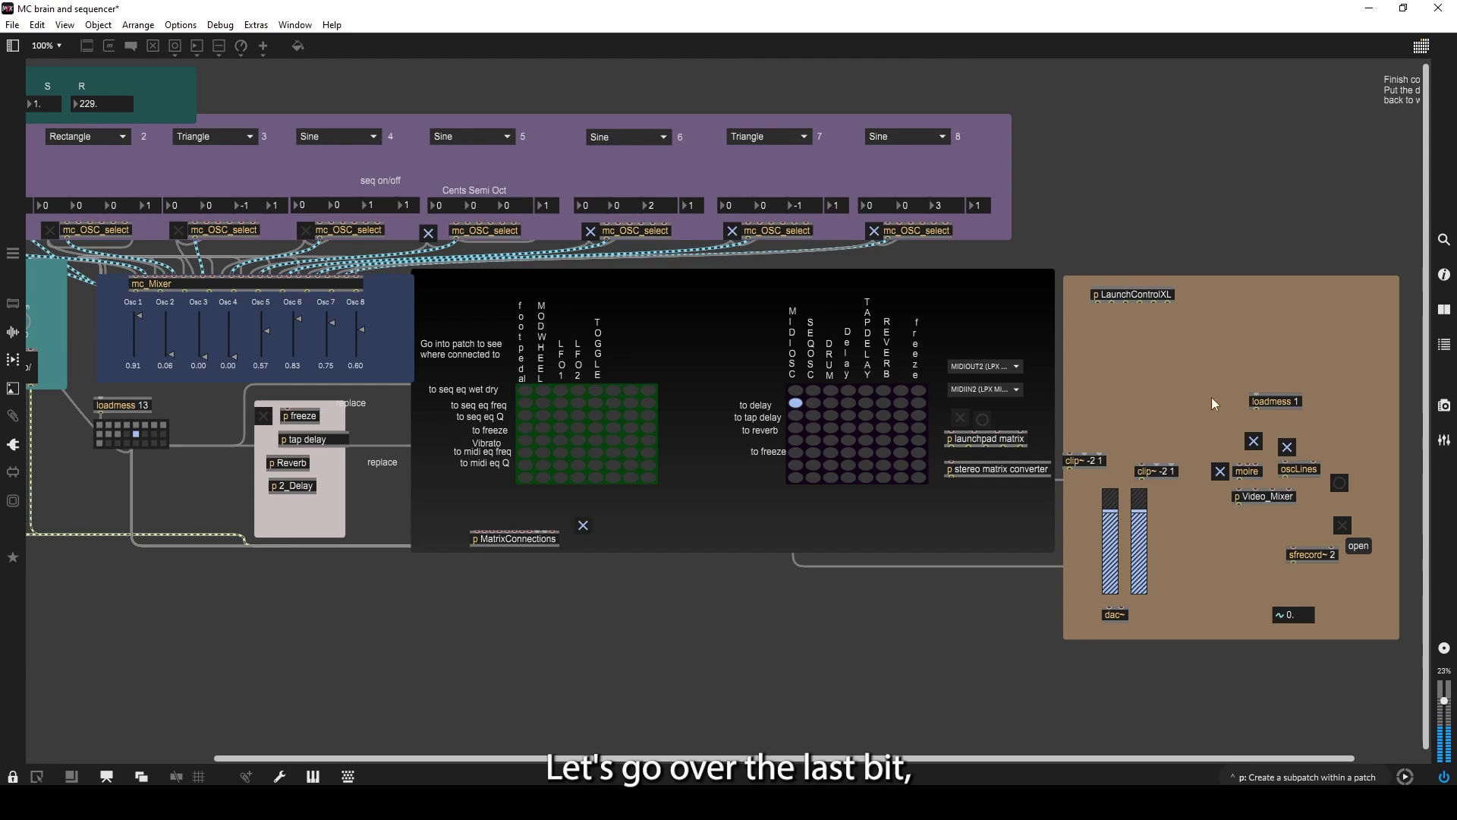
{"action": "double_click", "coordinate": [1276, 494]}
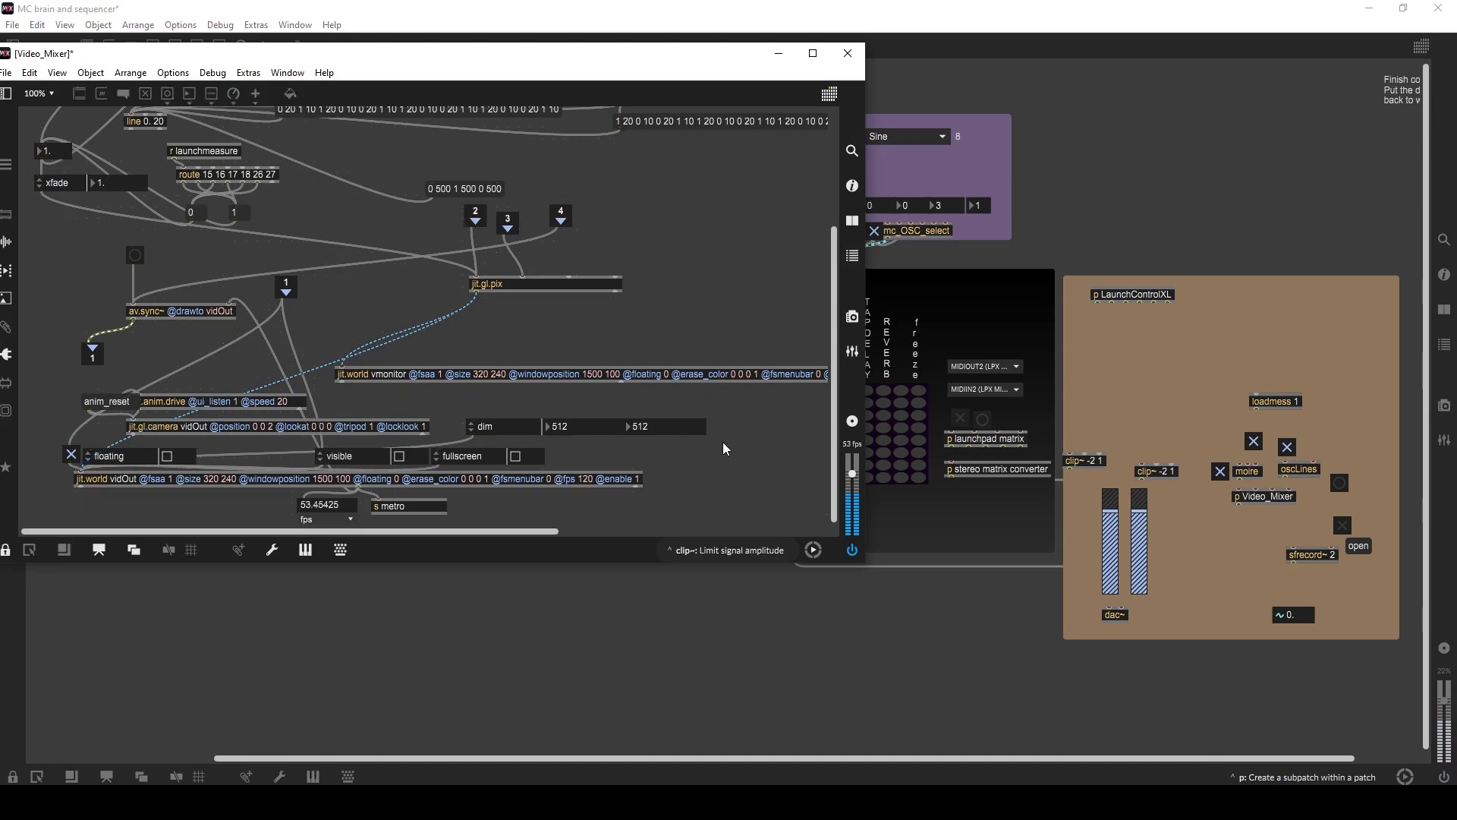
{"action": "left_click", "coordinate": [667, 375]}
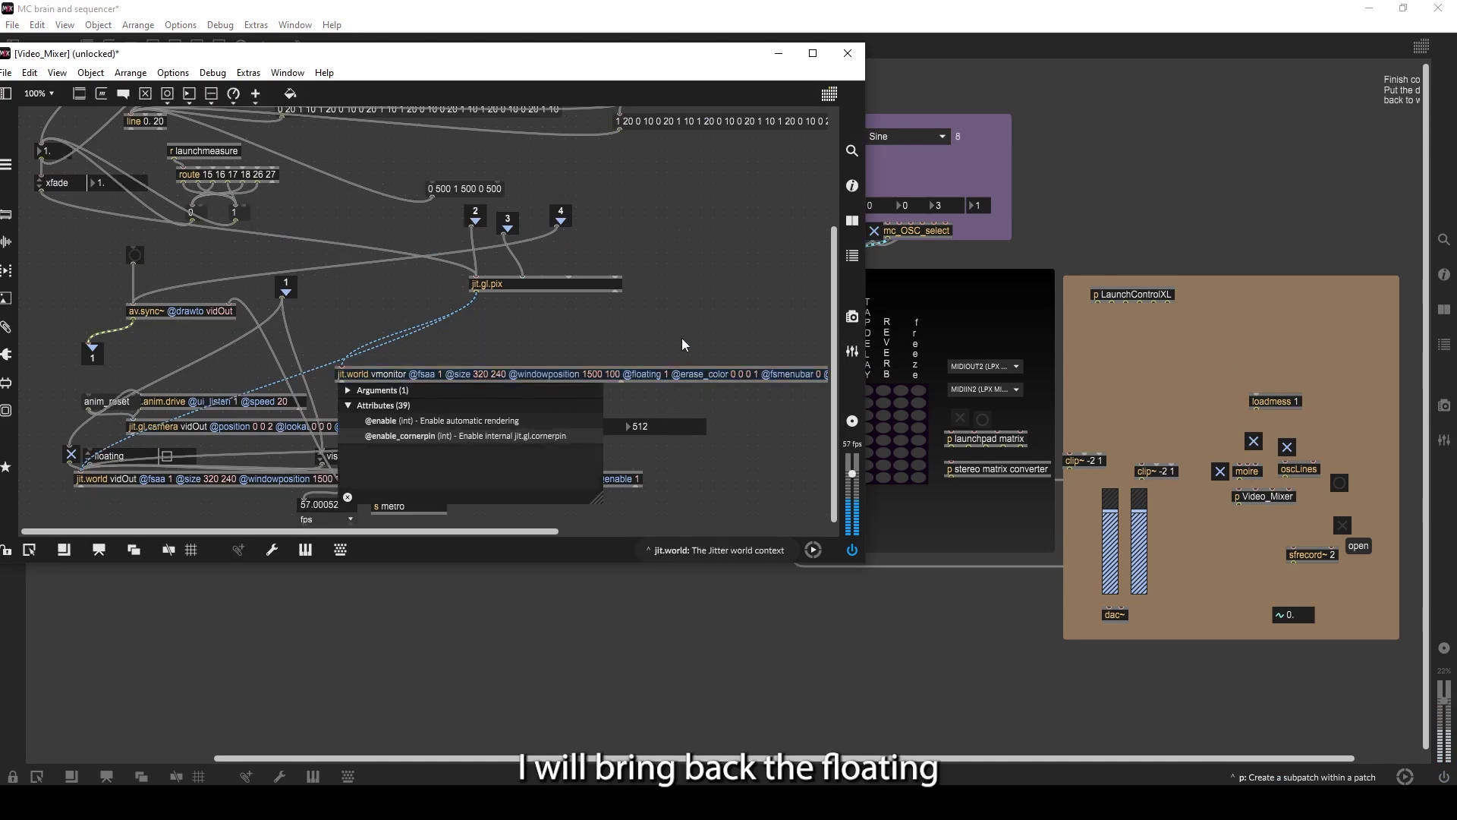
{"action": "left_click", "coordinate": [681, 344]}
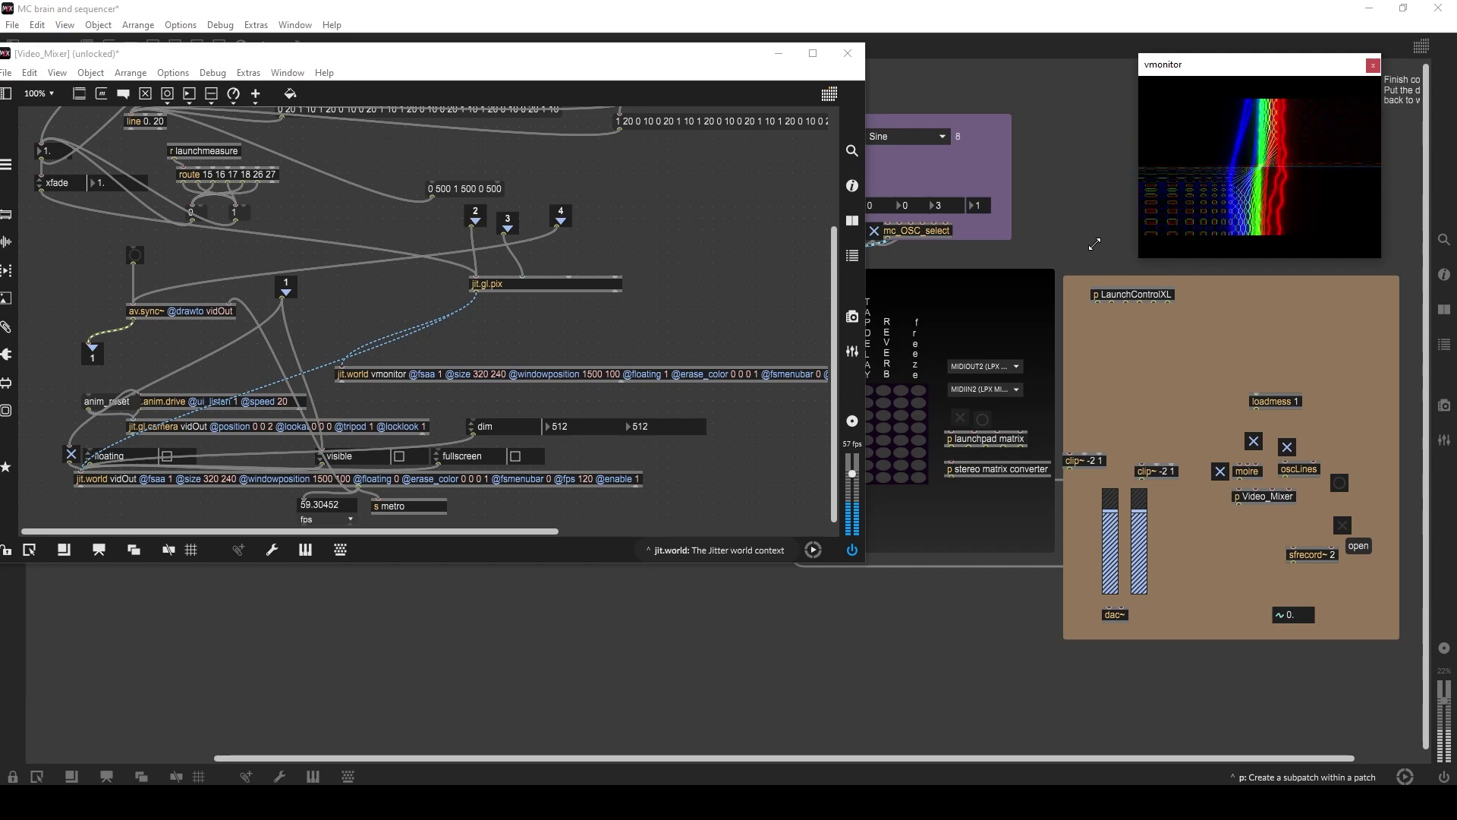
{"action": "left_click_drag", "start_coordinate": [1094, 243], "coordinate": [886, 453]}
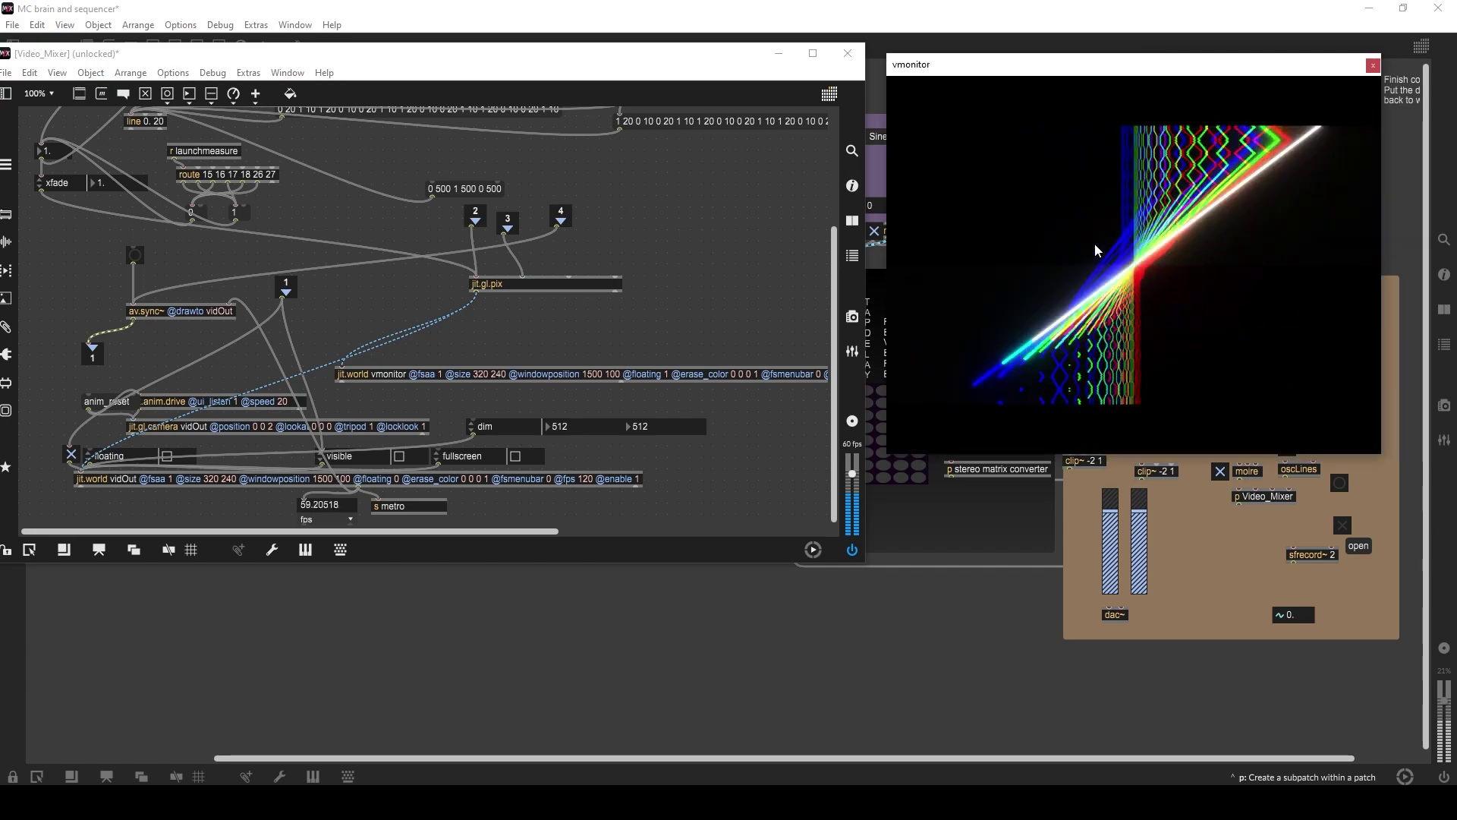
{"action": "left_click", "coordinate": [848, 55]}
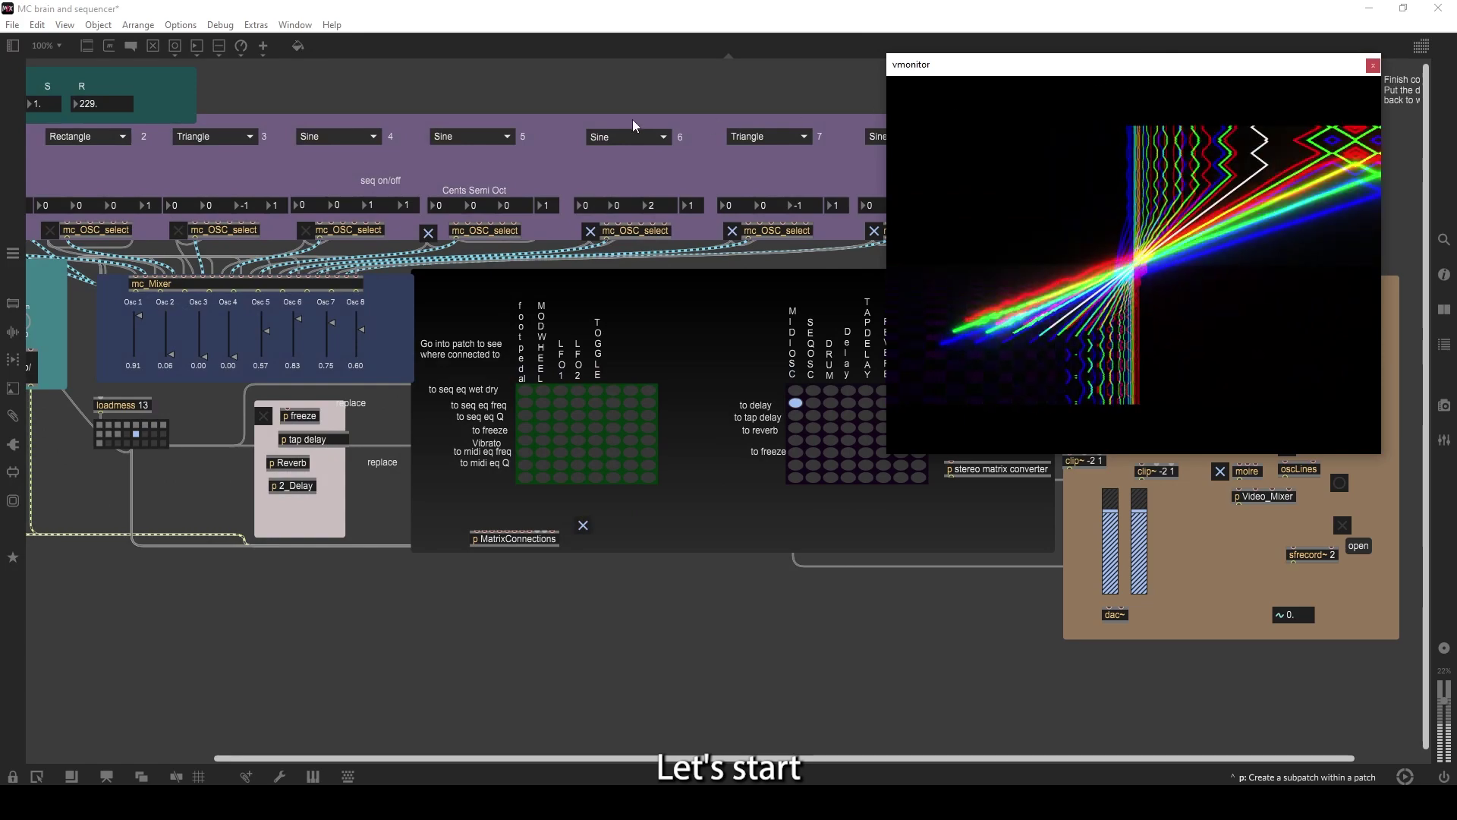
Open the oscLines patch maximized, and shrink and move the vmonitor preview clear of its objects.
{"action": "left_click_drag", "start_coordinate": [939, 64], "coordinate": [392, 33]}
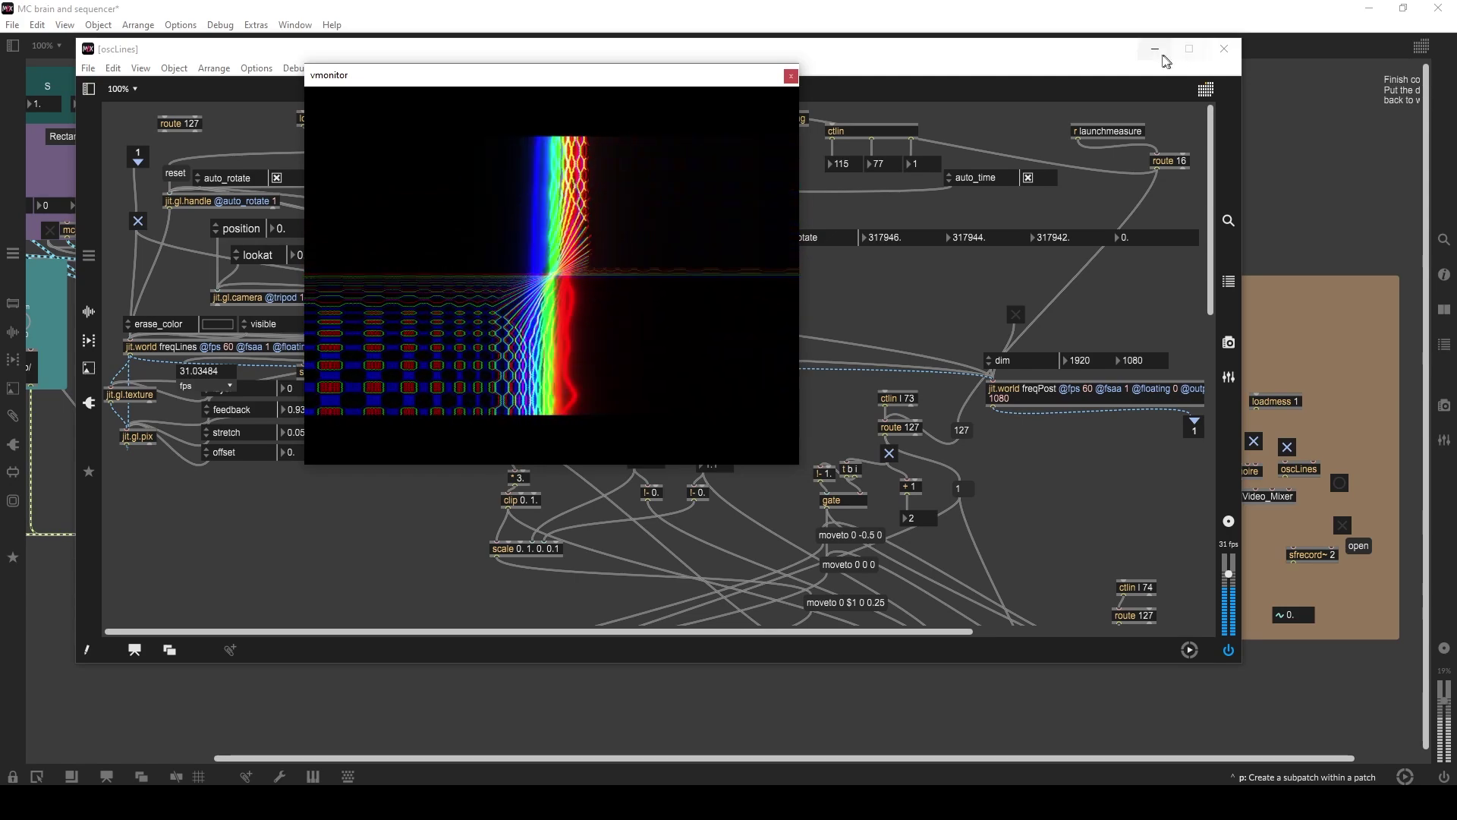
{"action": "left_click", "coordinate": [1189, 49]}
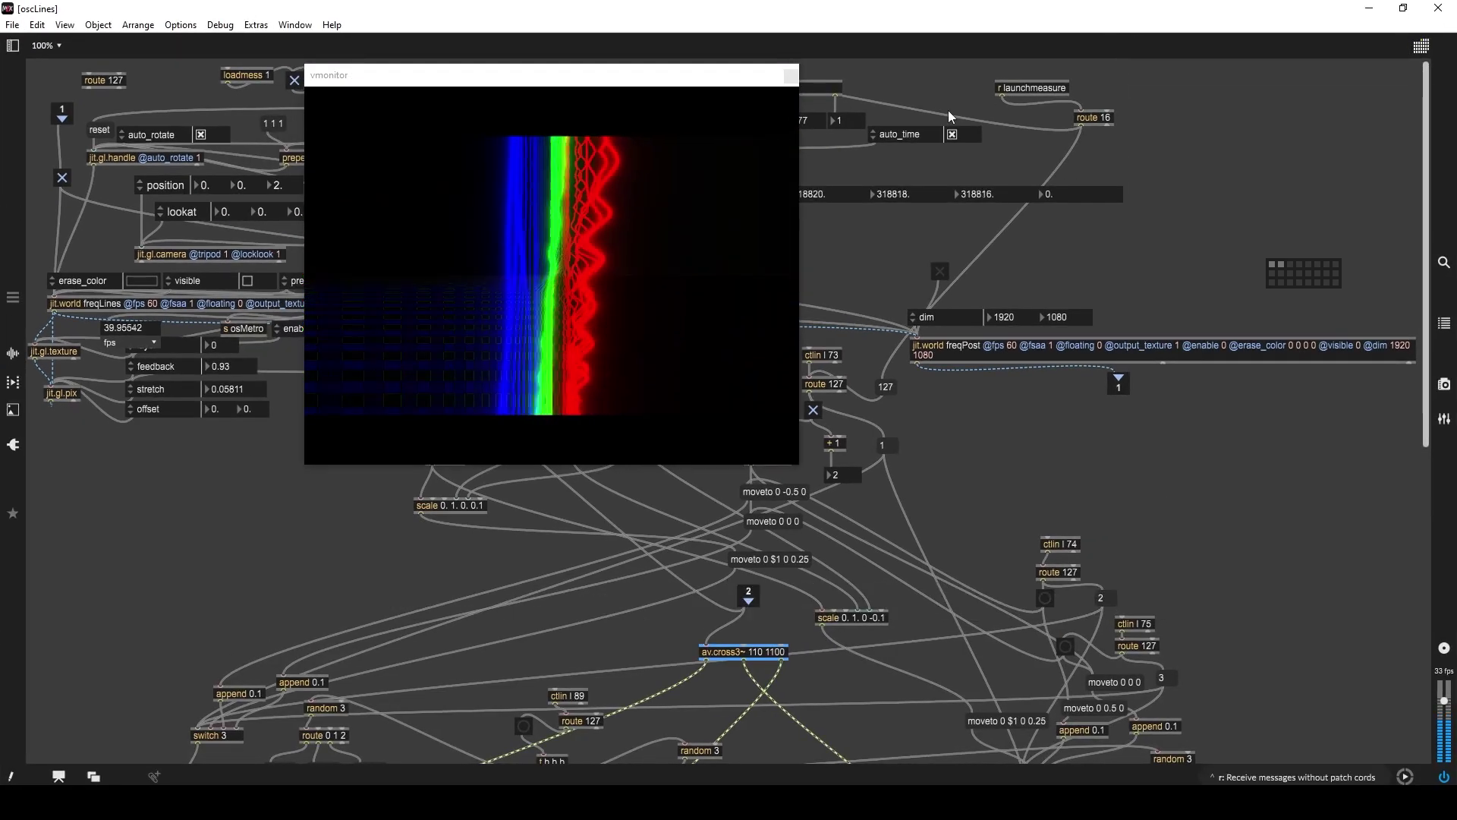
{"action": "left_click", "coordinate": [330, 434]}
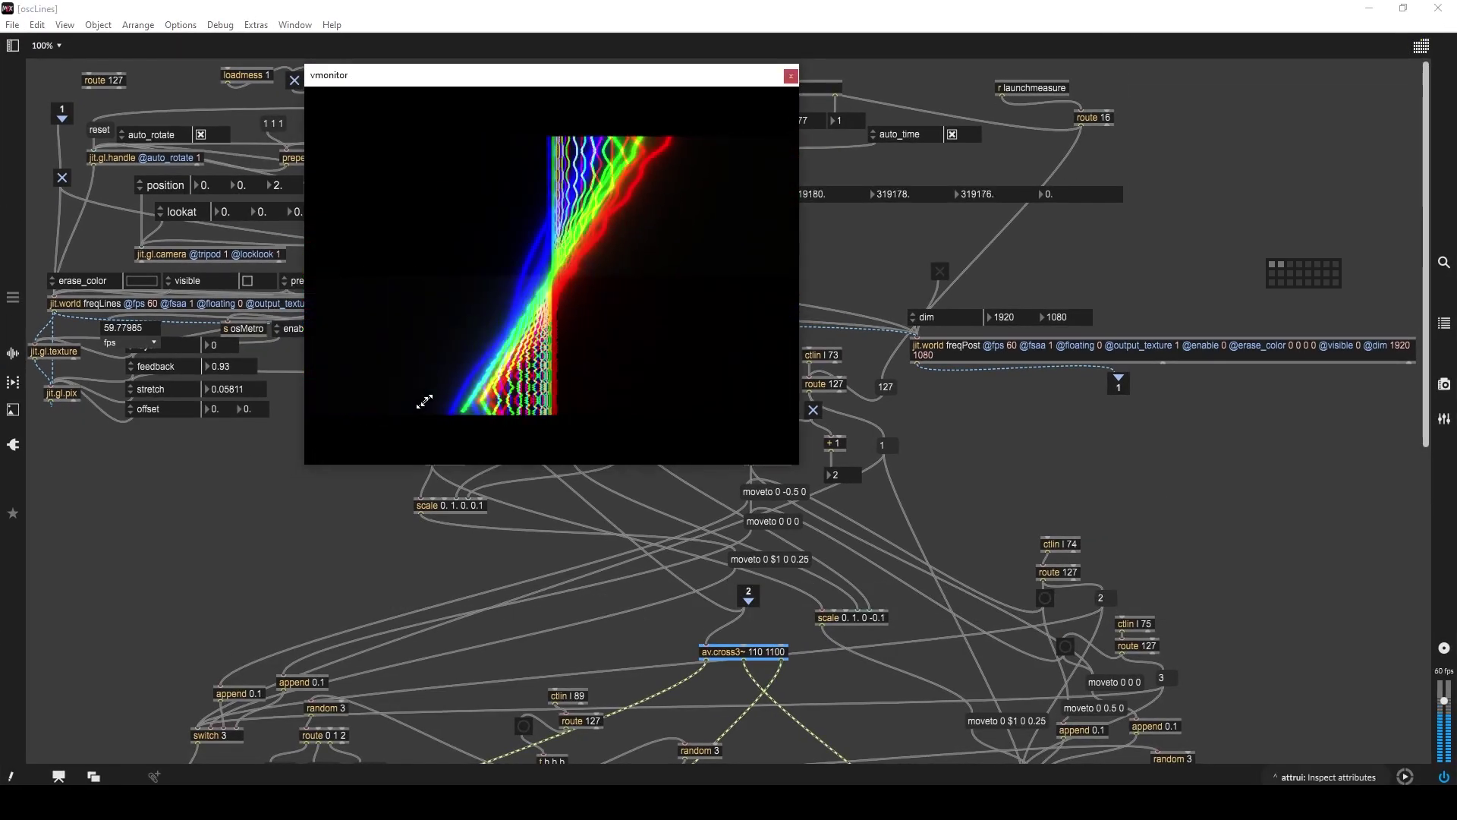
{"action": "left_click_drag", "start_coordinate": [424, 402], "coordinate": [454, 382]}
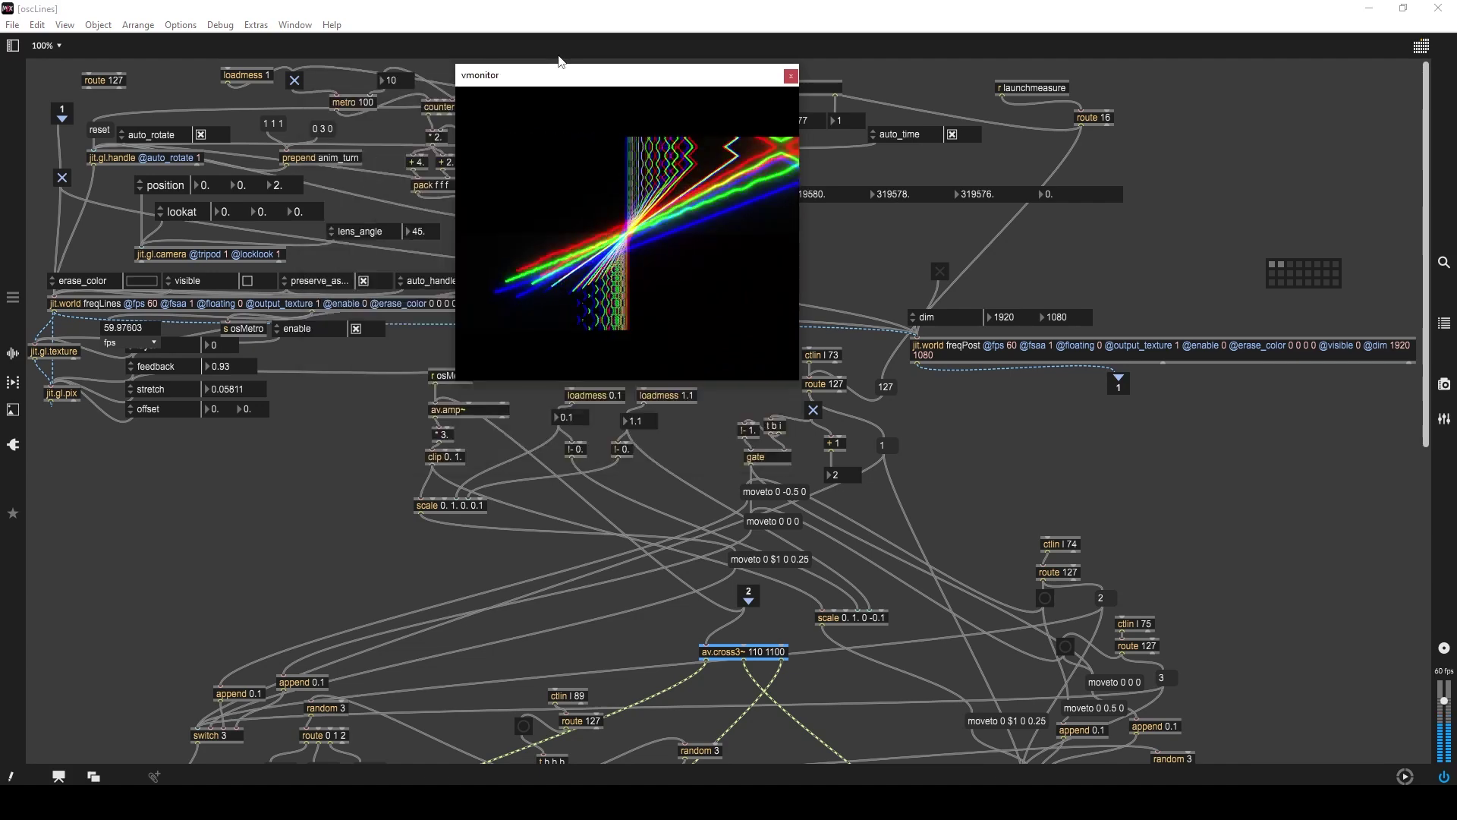
{"action": "left_click_drag", "start_coordinate": [561, 74], "coordinate": [1046, 37]}
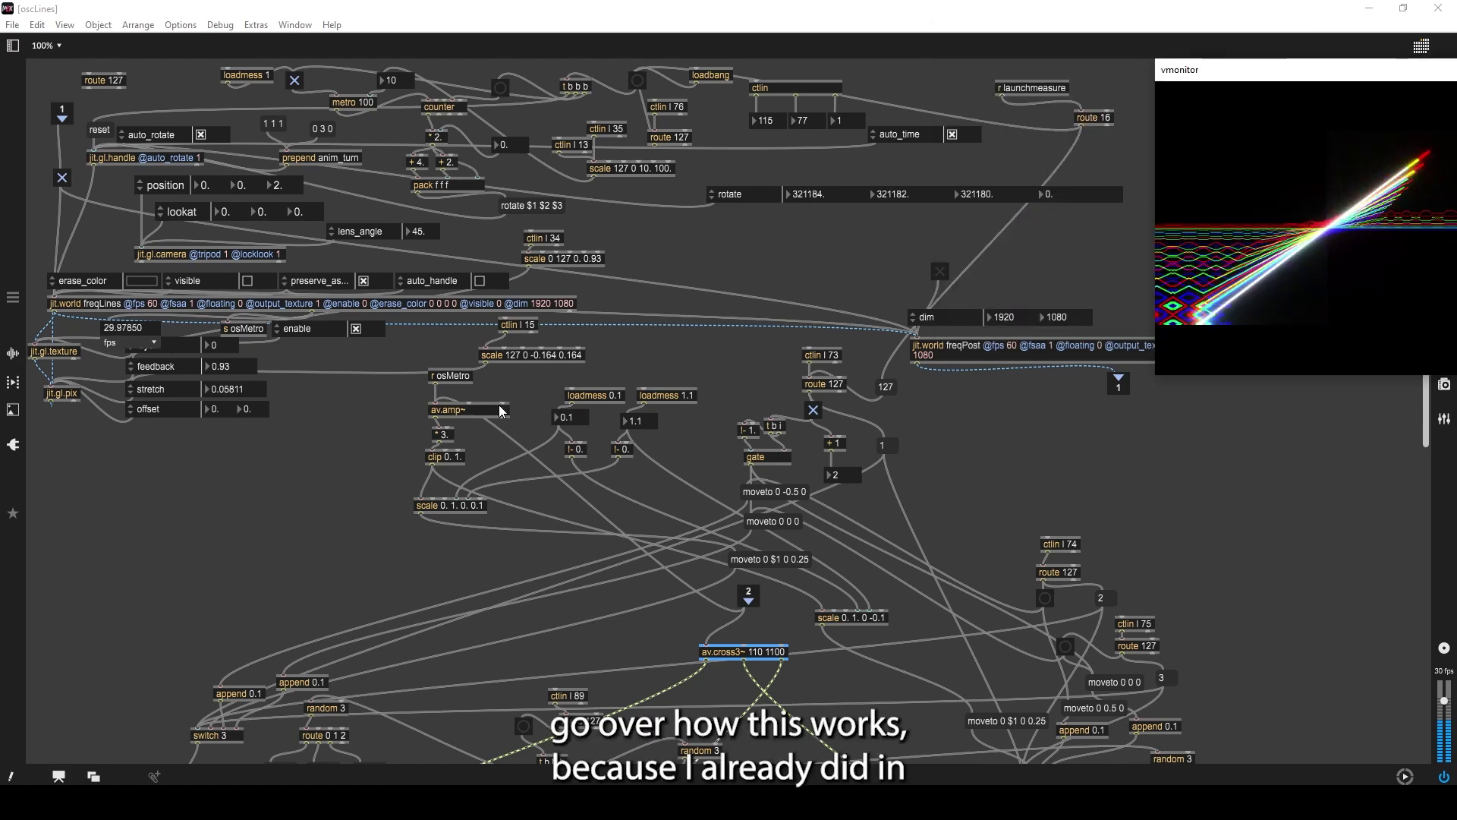
{"action": "left_click_drag", "start_coordinate": [1162, 69], "coordinate": [1082, 36]}
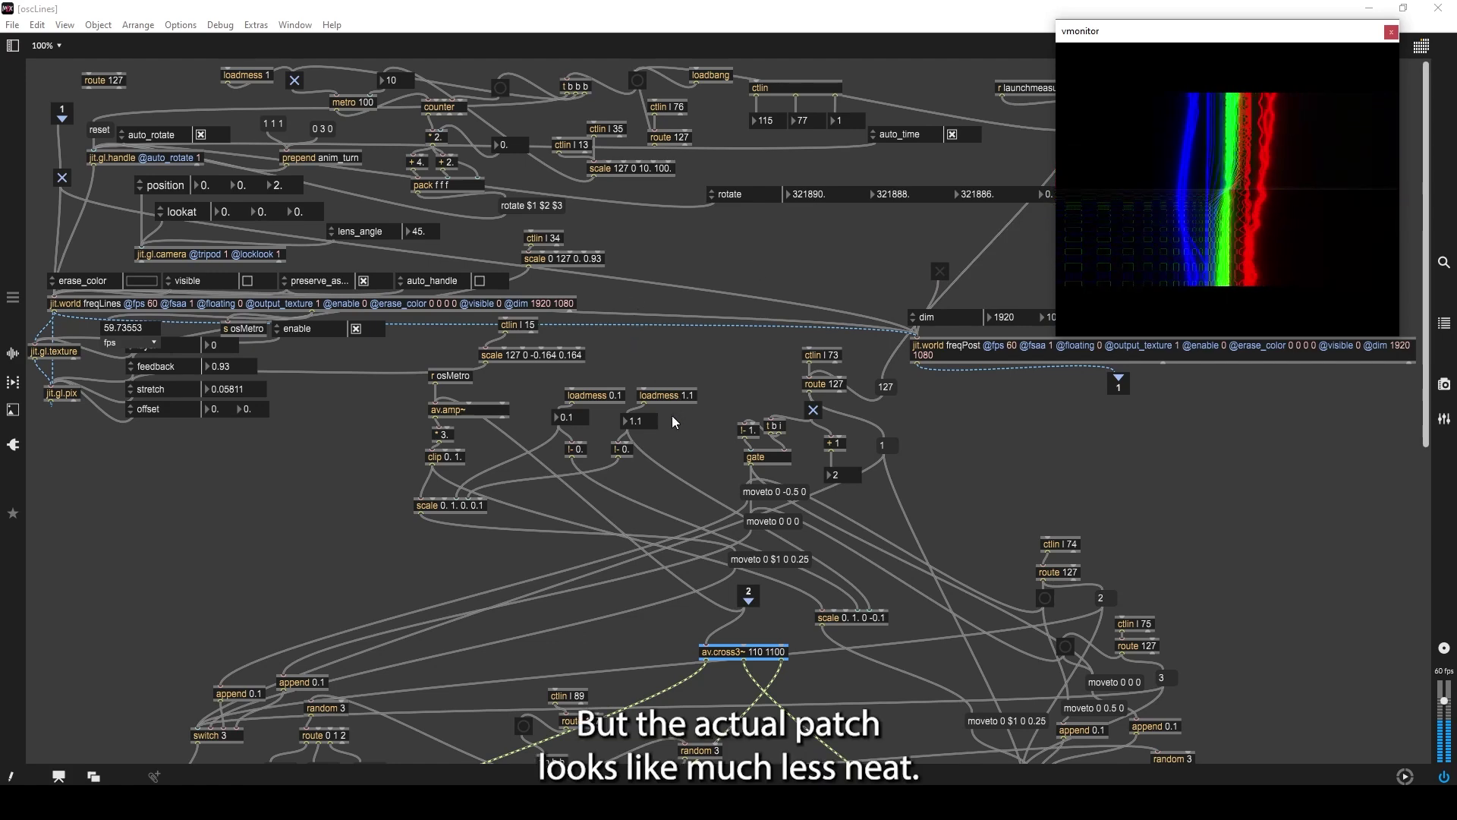
Look over the oscLines patch from its rotation and MIDI controls to the jit.gl.graph chains, and close it.
{"action": "scroll", "coordinate": [667, 417], "scroll_direction": "down", "scroll_amount": 10}
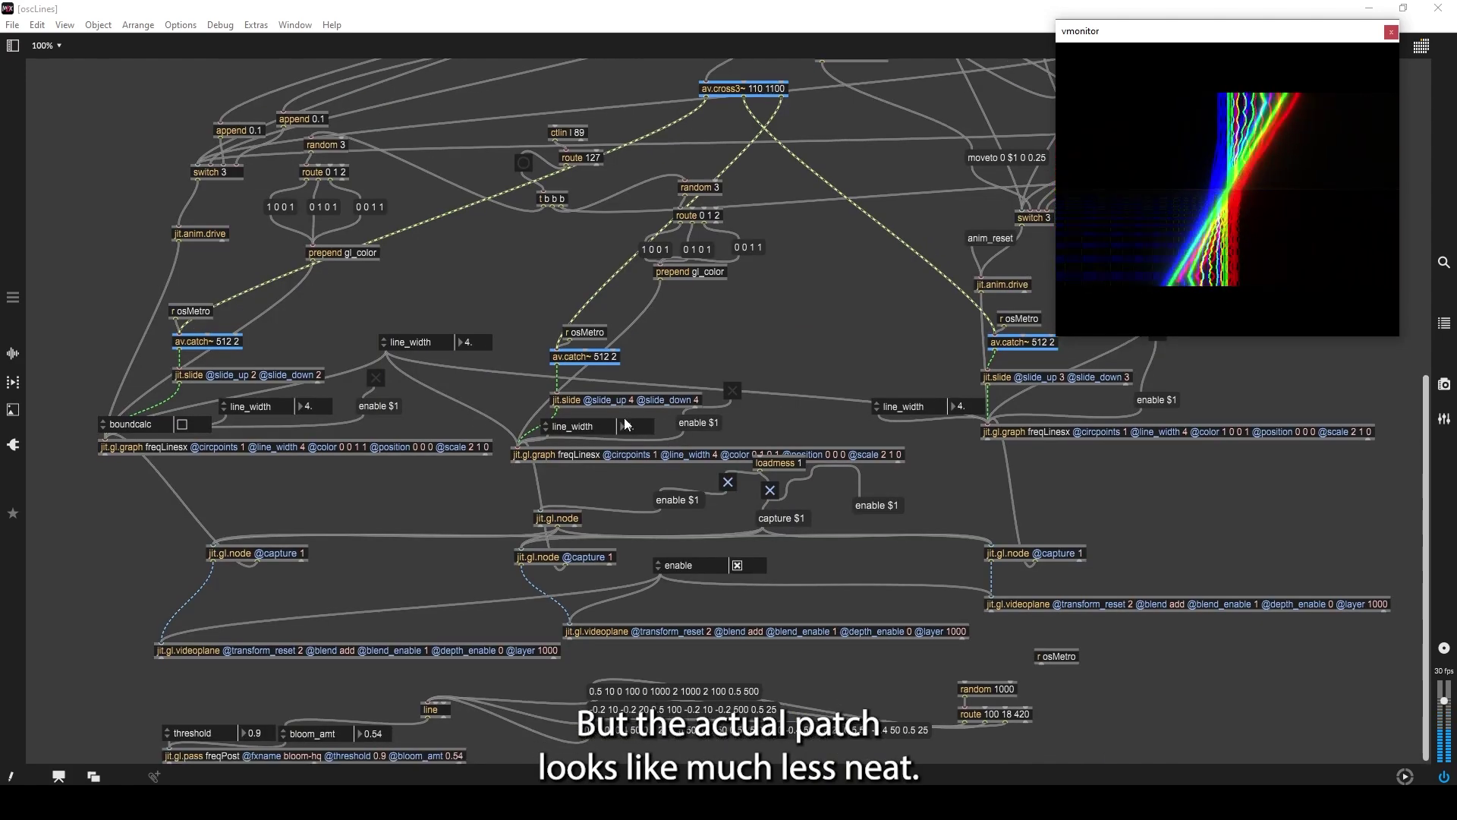
{"action": "scroll", "coordinate": [622, 417], "scroll_direction": "up", "scroll_amount": 10}
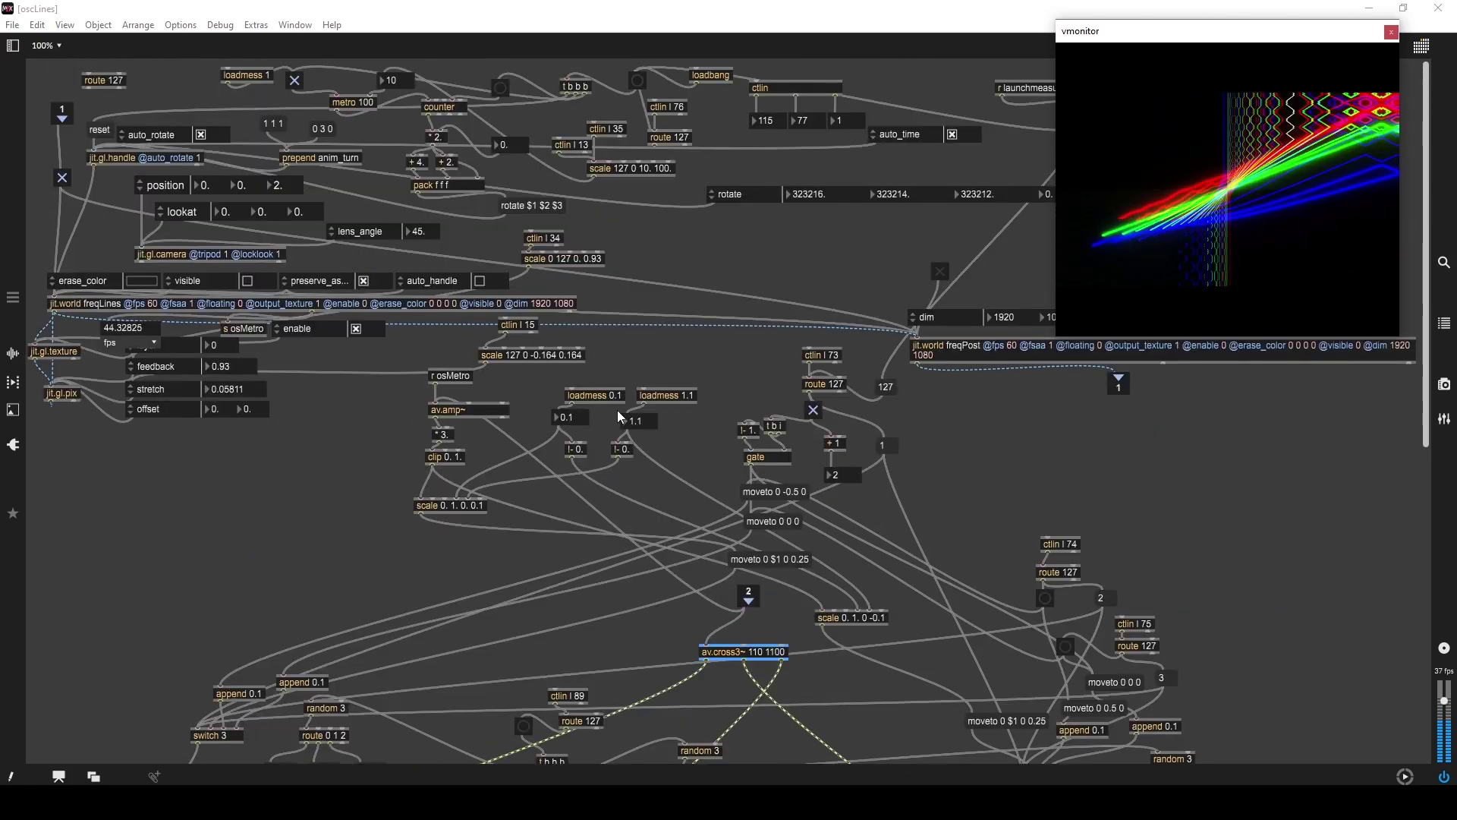
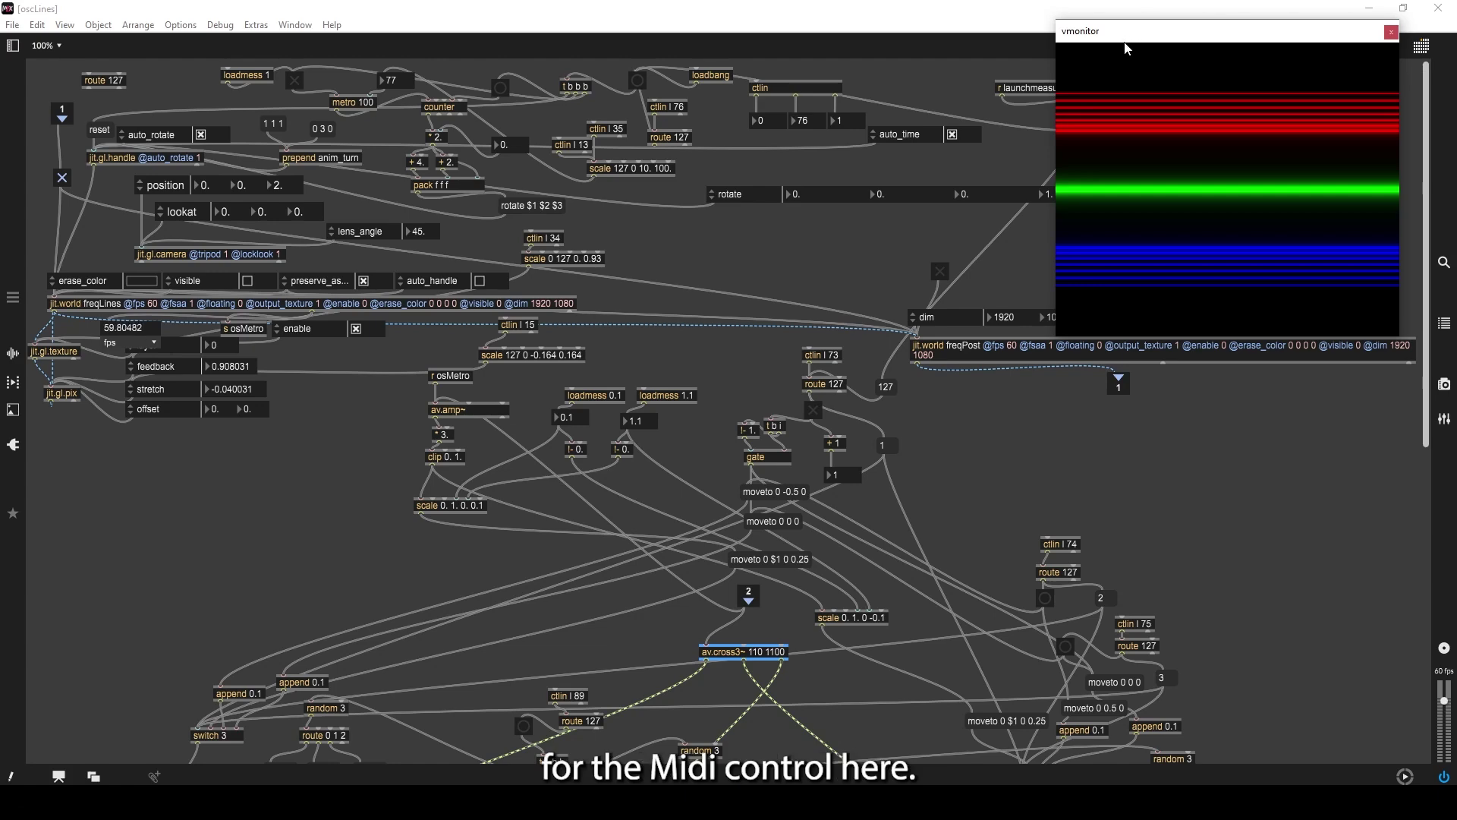
{"action": "left_click", "coordinate": [1437, 9]}
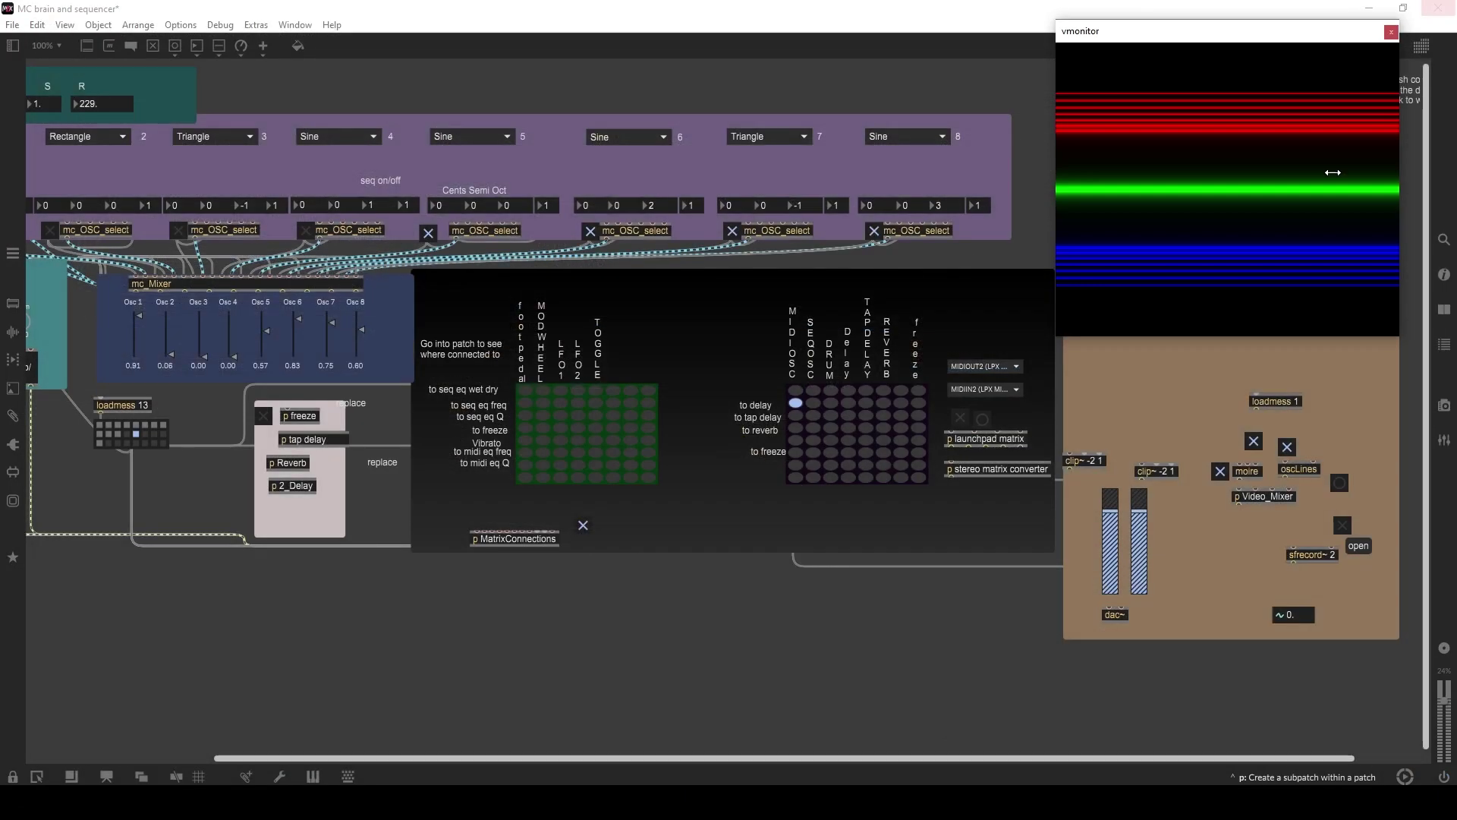
Open the moire patch maximized and examine its audio-driven point_size control, gridshape planes and meshes.
{"action": "double_click", "coordinate": [1255, 472]}
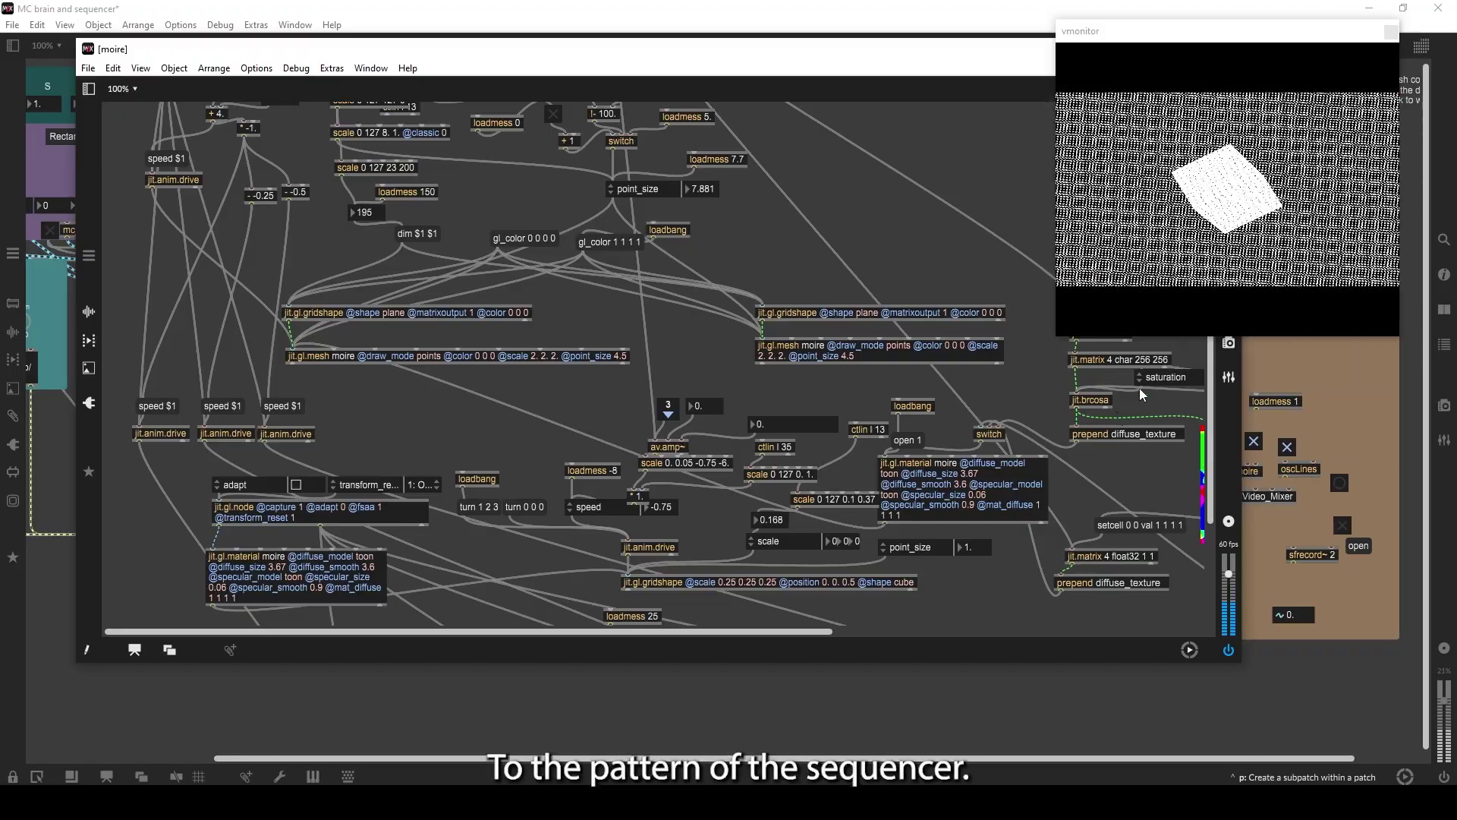
{"action": "left_click_drag", "start_coordinate": [982, 51], "coordinate": [805, 173]}
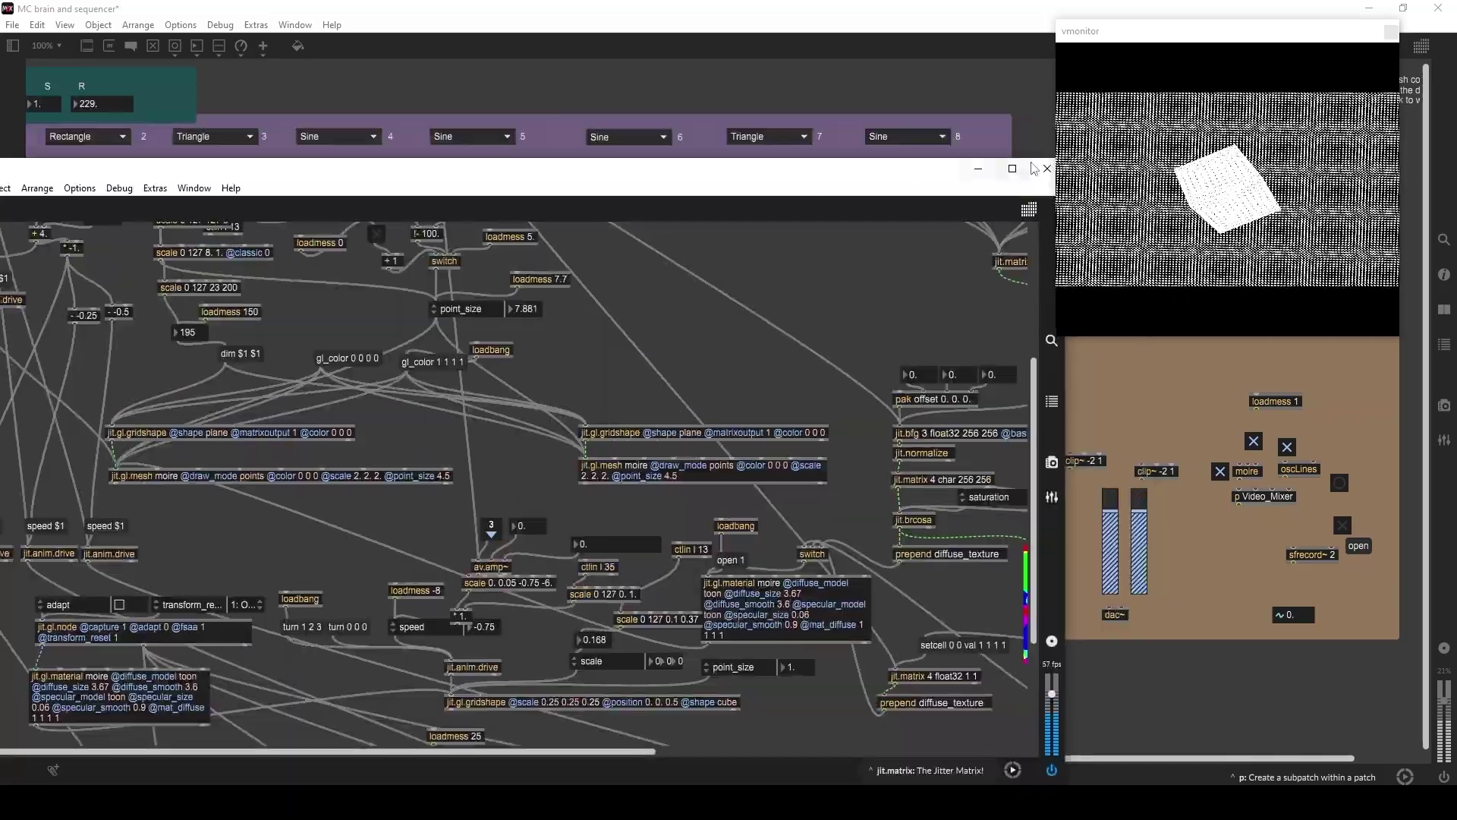
{"action": "left_click", "coordinate": [1013, 168]}
{"action": "scroll", "coordinate": [911, 371], "scroll_direction": "up", "scroll_amount": 6}
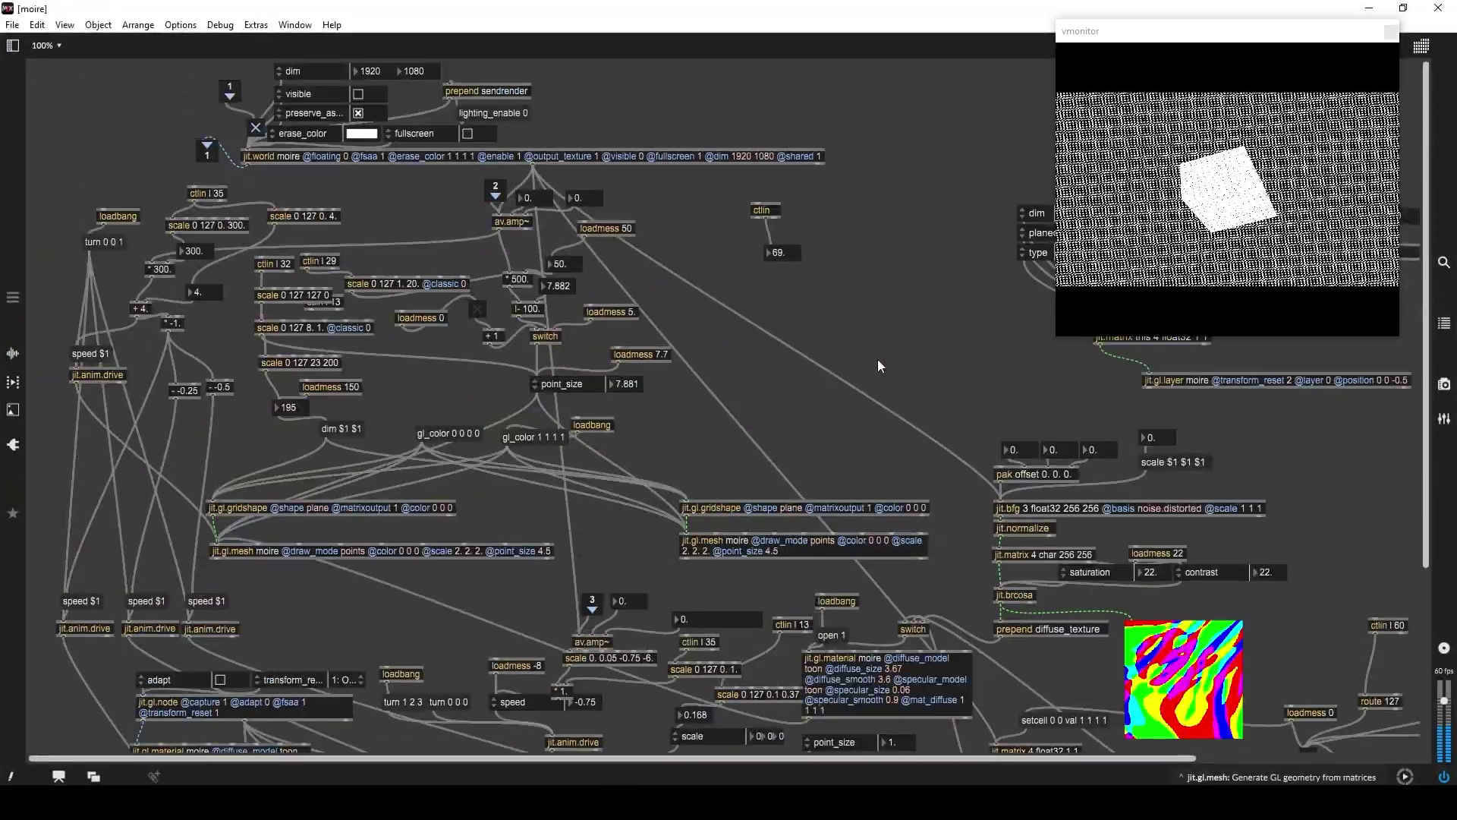
{"action": "scroll", "coordinate": [891, 371], "scroll_direction": "down", "scroll_amount": 5}
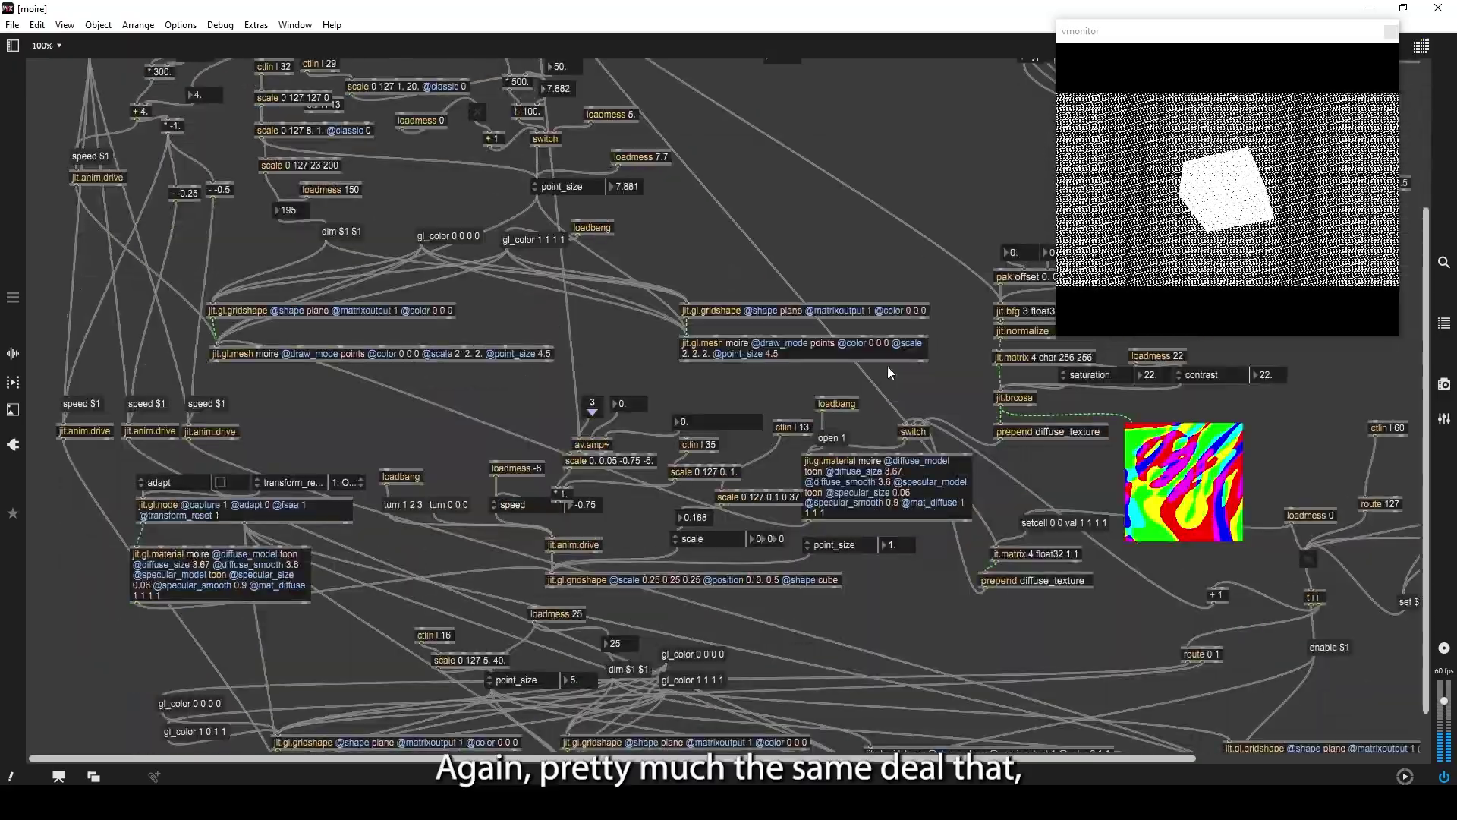
{"action": "scroll", "coordinate": [916, 406], "scroll_direction": "up", "scroll_amount": 2}
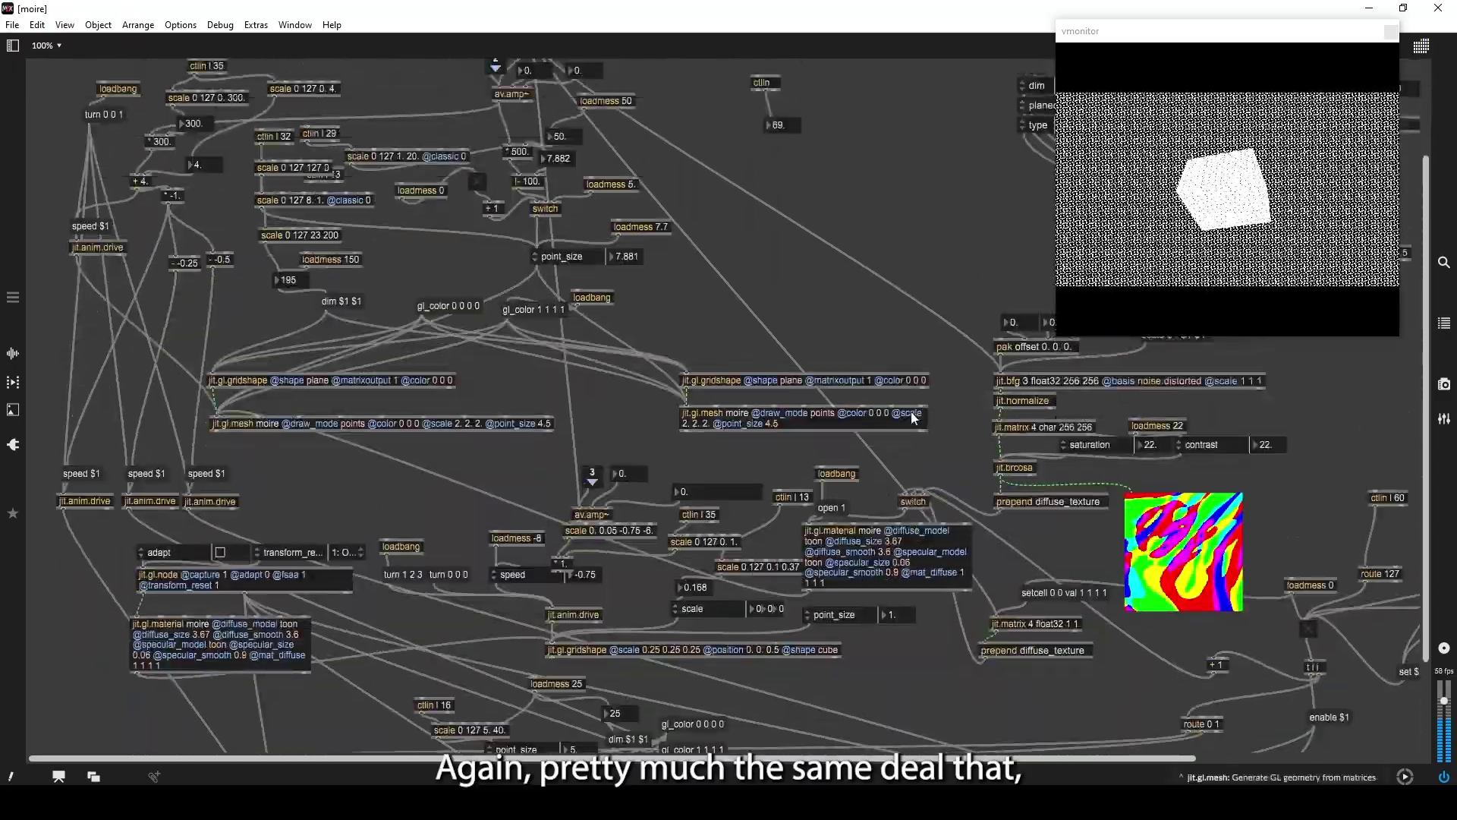
{"action": "scroll", "coordinate": [912, 418], "scroll_direction": "up", "scroll_amount": 3}
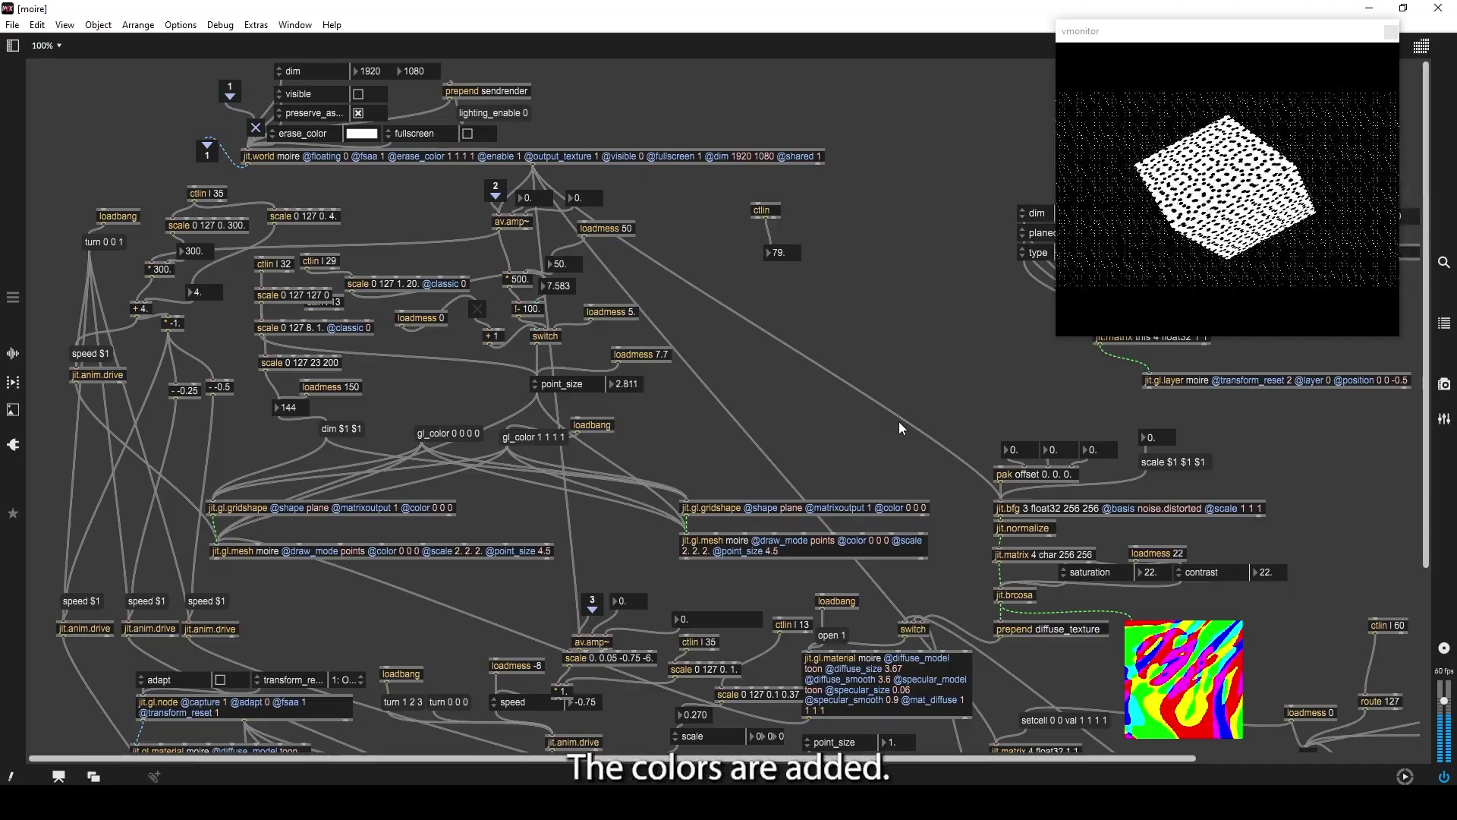
Examine the diffuse texture, material and lower gridshape chains of the moire patch at 83% zoom, and close it.
{"action": "scroll", "coordinate": [948, 470], "scroll_direction": "down", "scroll_amount": 5}
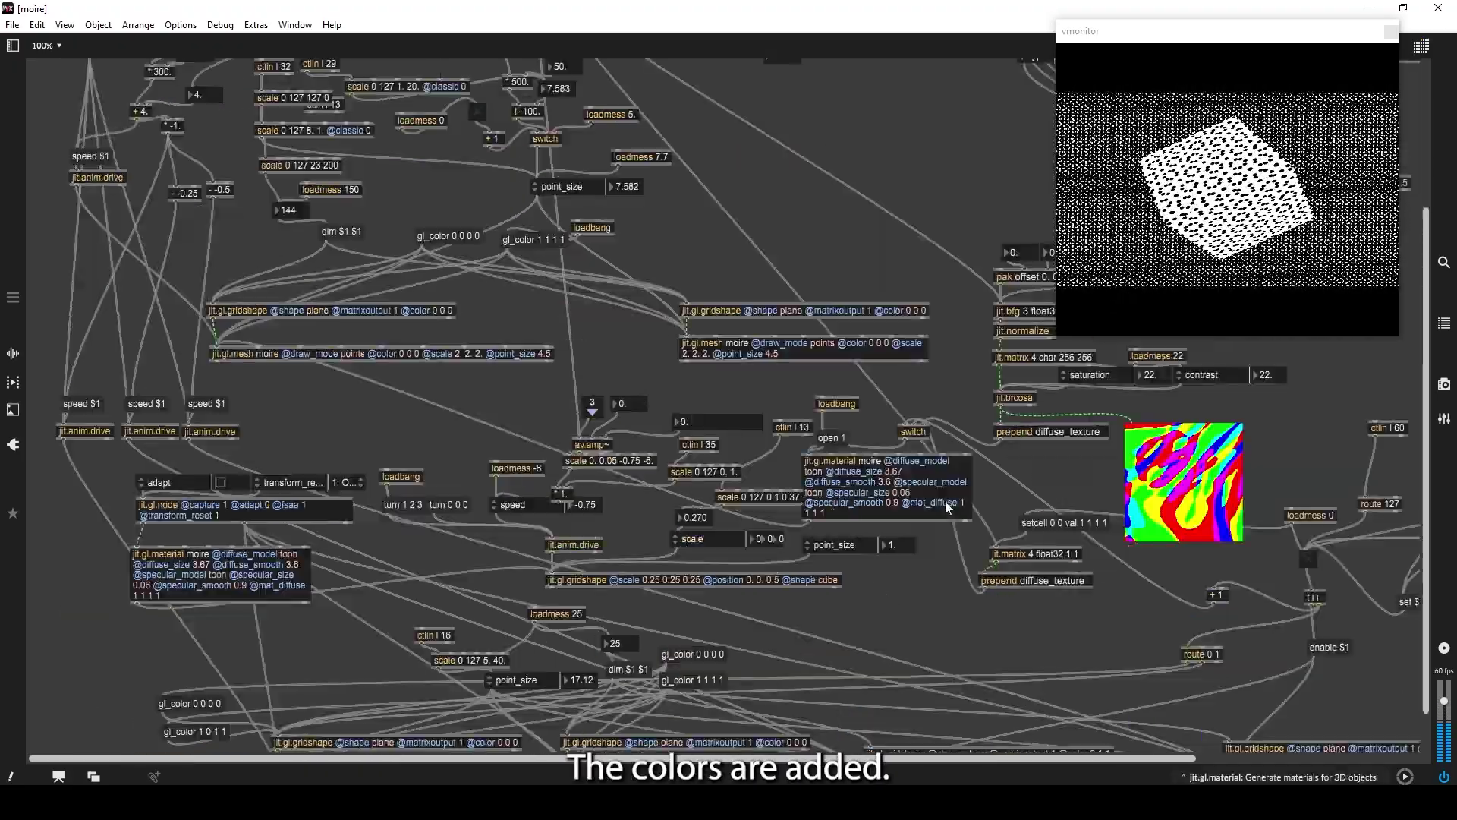
{"action": "scroll", "coordinate": [972, 509], "scroll_direction": "down", "scroll_amount": 1}
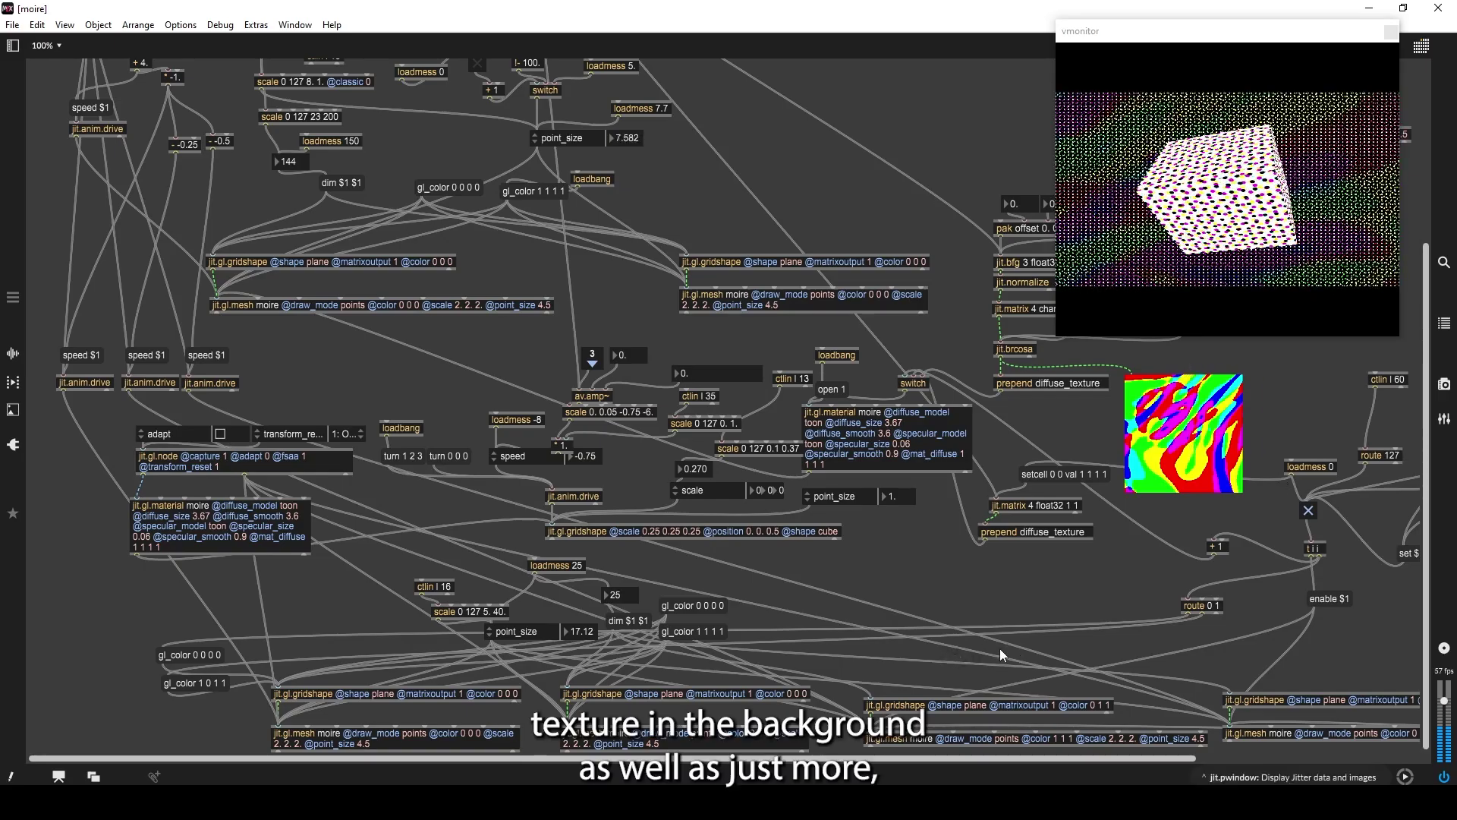
{"action": "key", "text": "ctrl+minus"}
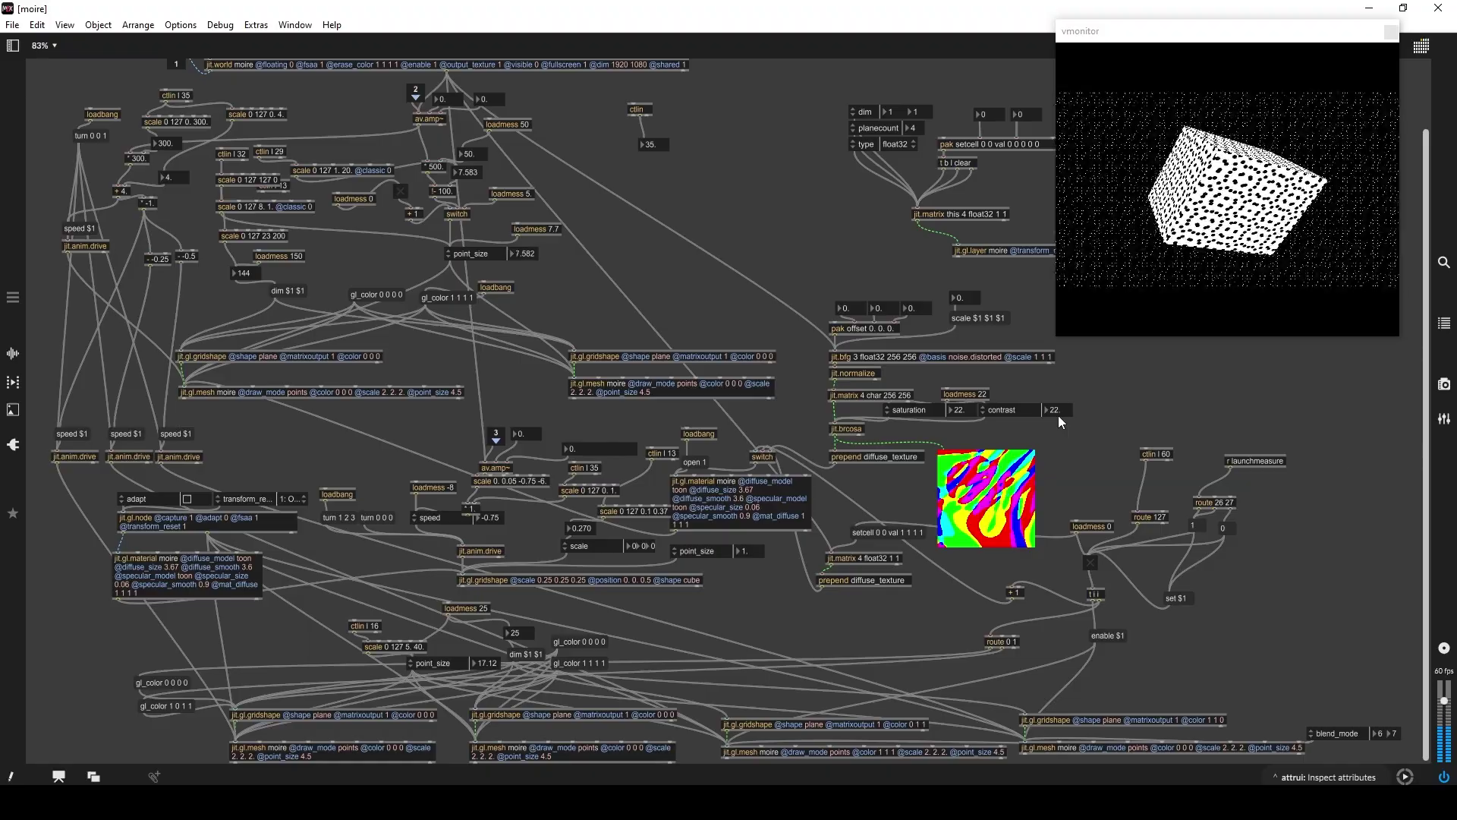
{"action": "scroll", "coordinate": [1208, 466], "scroll_direction": "up", "scroll_amount": 3}
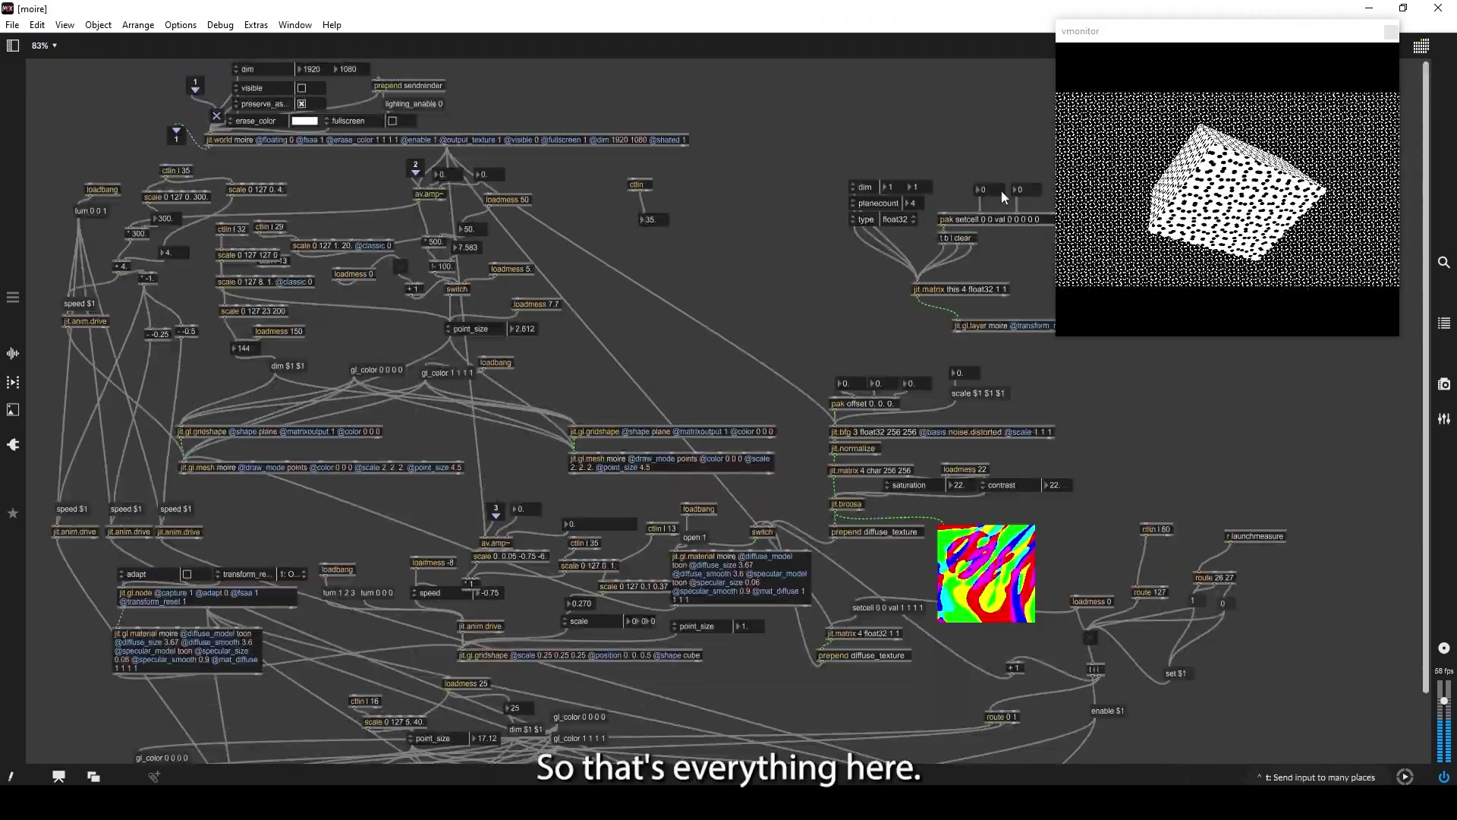
{"action": "left_click", "coordinate": [1422, 8]}
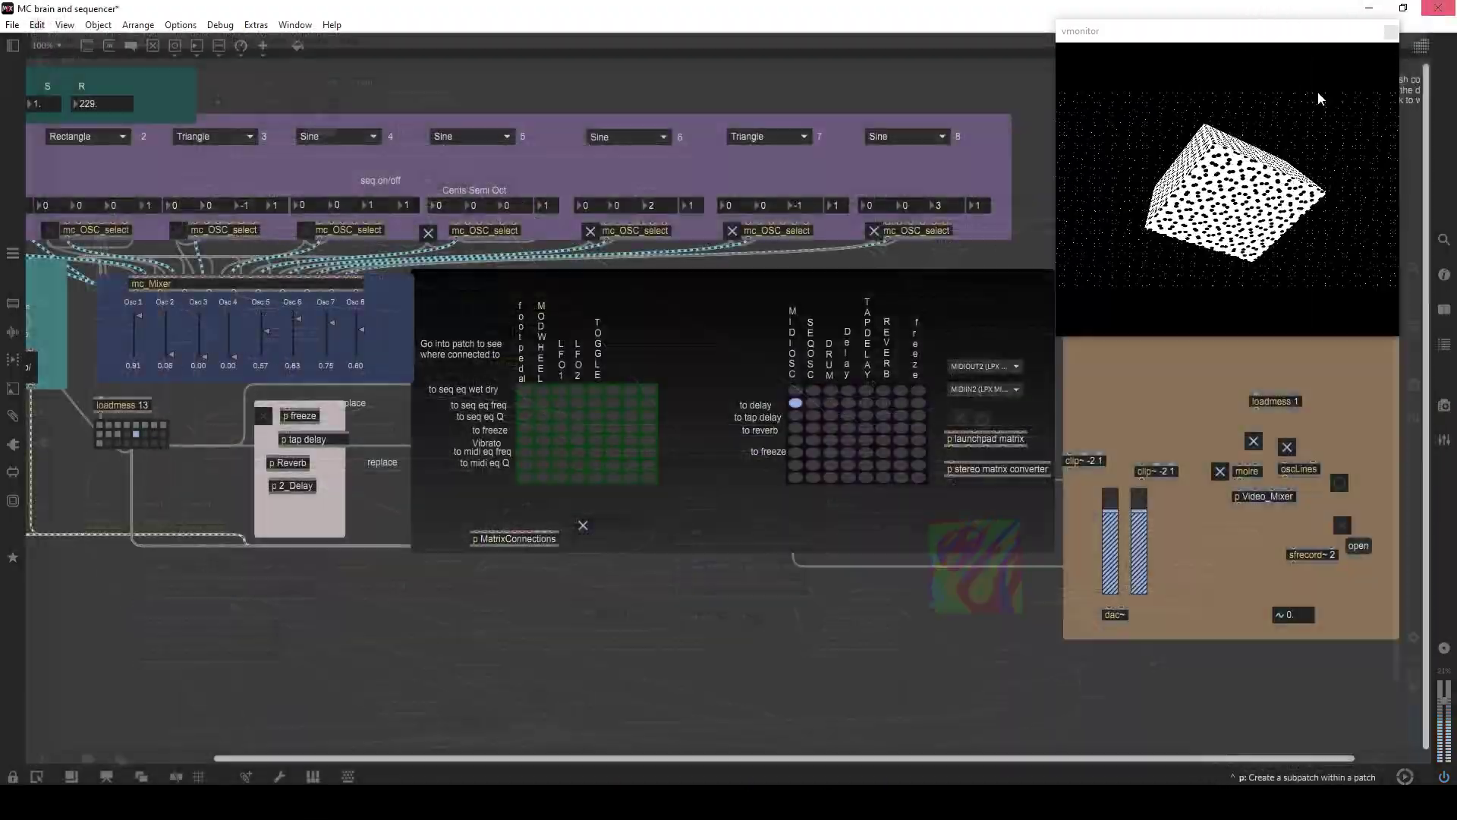
Open the Video_Mixer patch maximized, show the vidOut window as a floating window, and try the crossfade number box.
{"action": "double_click", "coordinate": [1253, 498]}
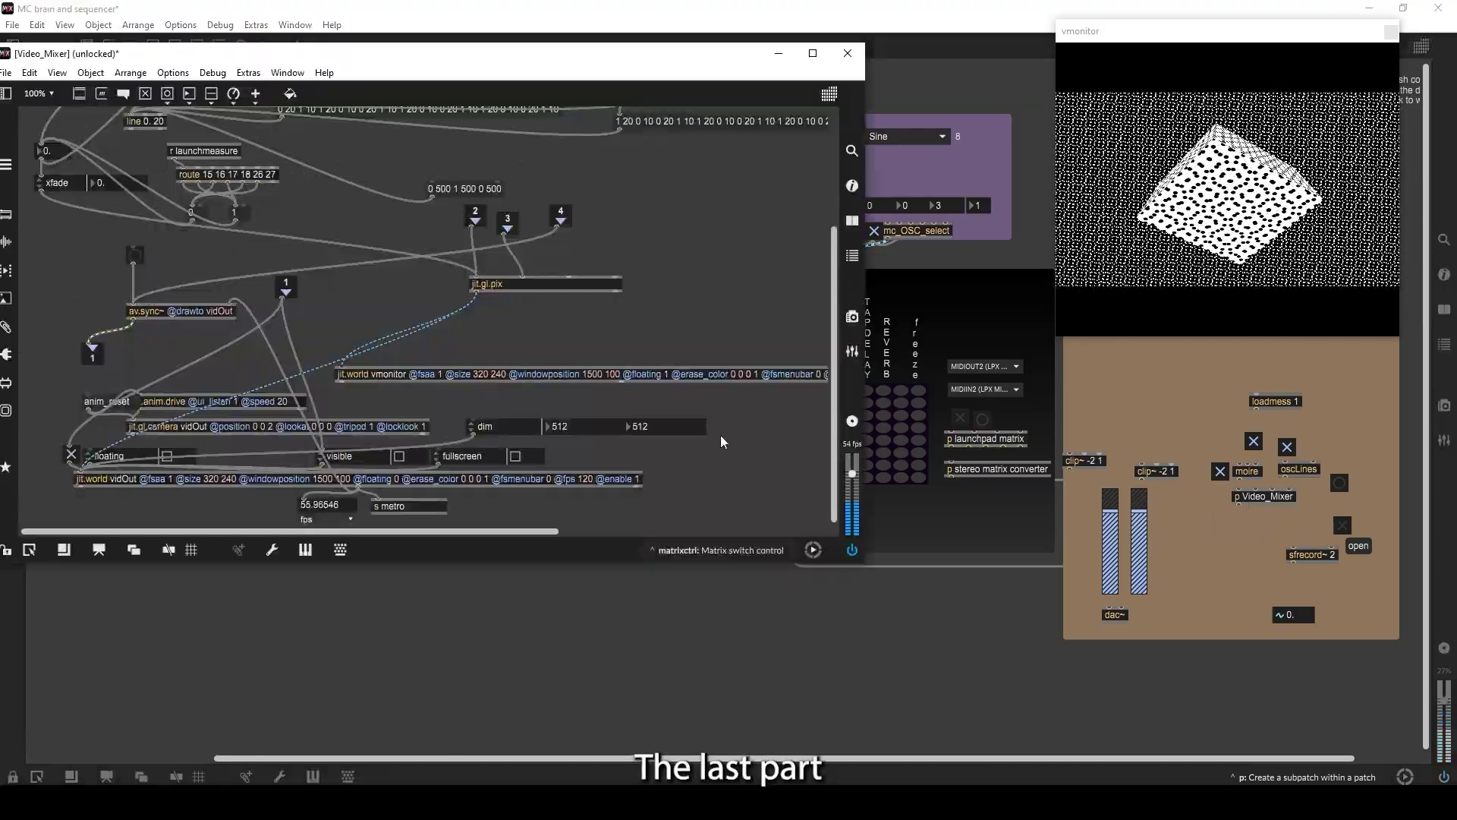
{"action": "left_click", "coordinate": [813, 54]}
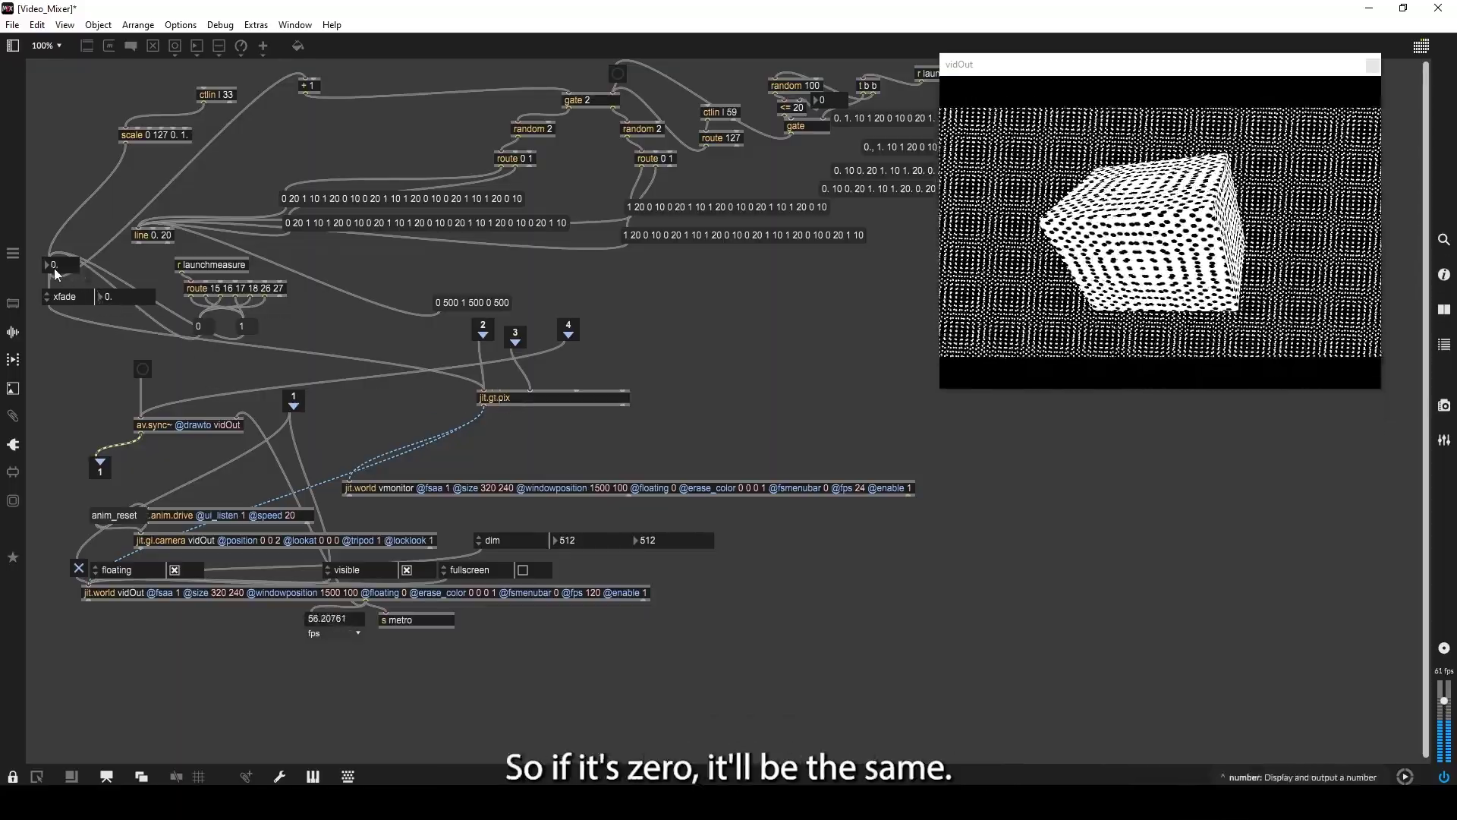
{"action": "left_click_drag", "start_coordinate": [62, 264], "coordinate": [63, 256]}
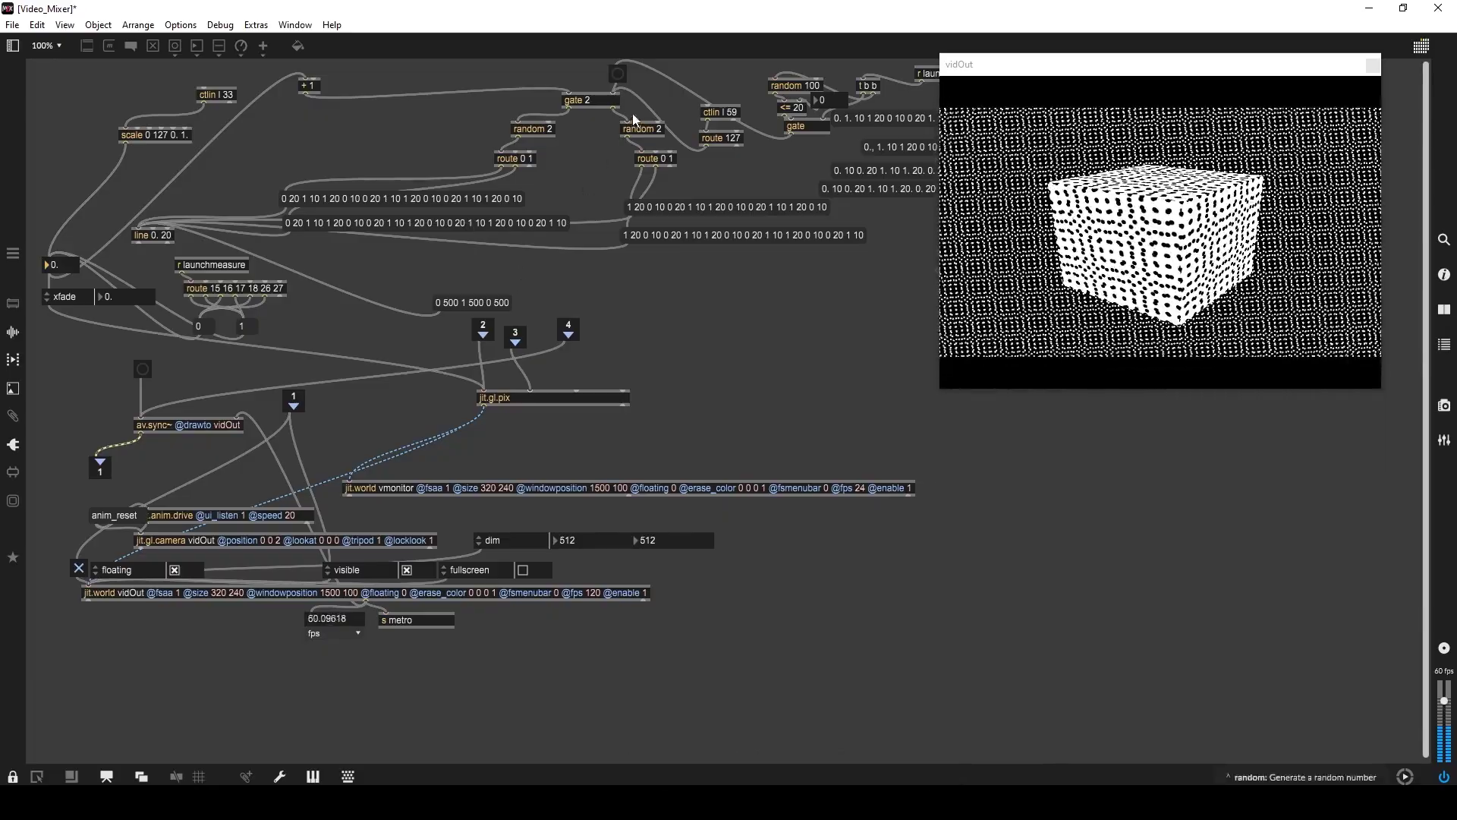
Fire the random crossfade trigger in Video_Mixer, inspect the patch's connections in edit mode, and close it.
{"action": "left_click", "coordinate": [620, 75]}
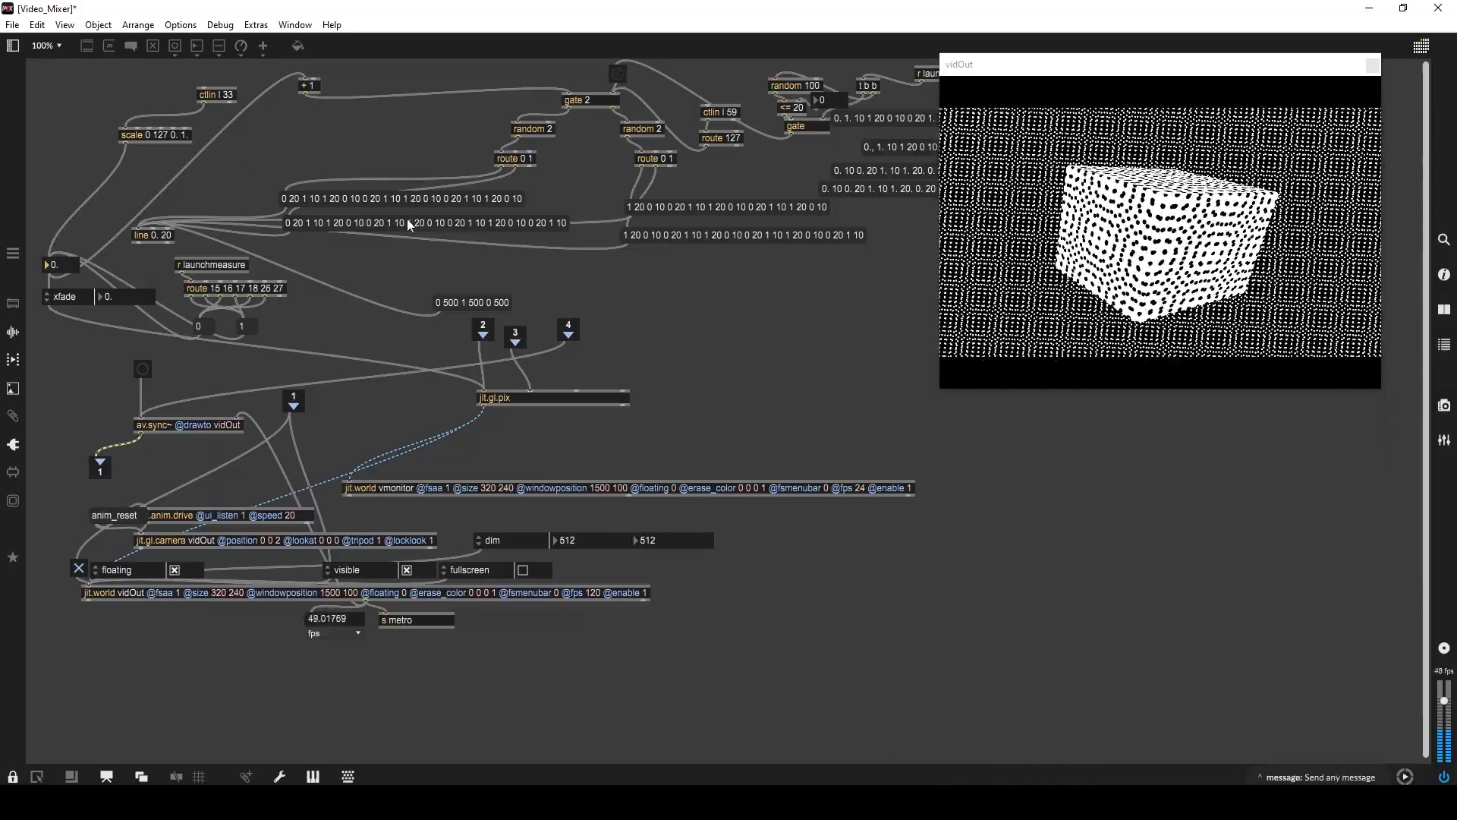
{"action": "key", "text": "ctrl+e"}
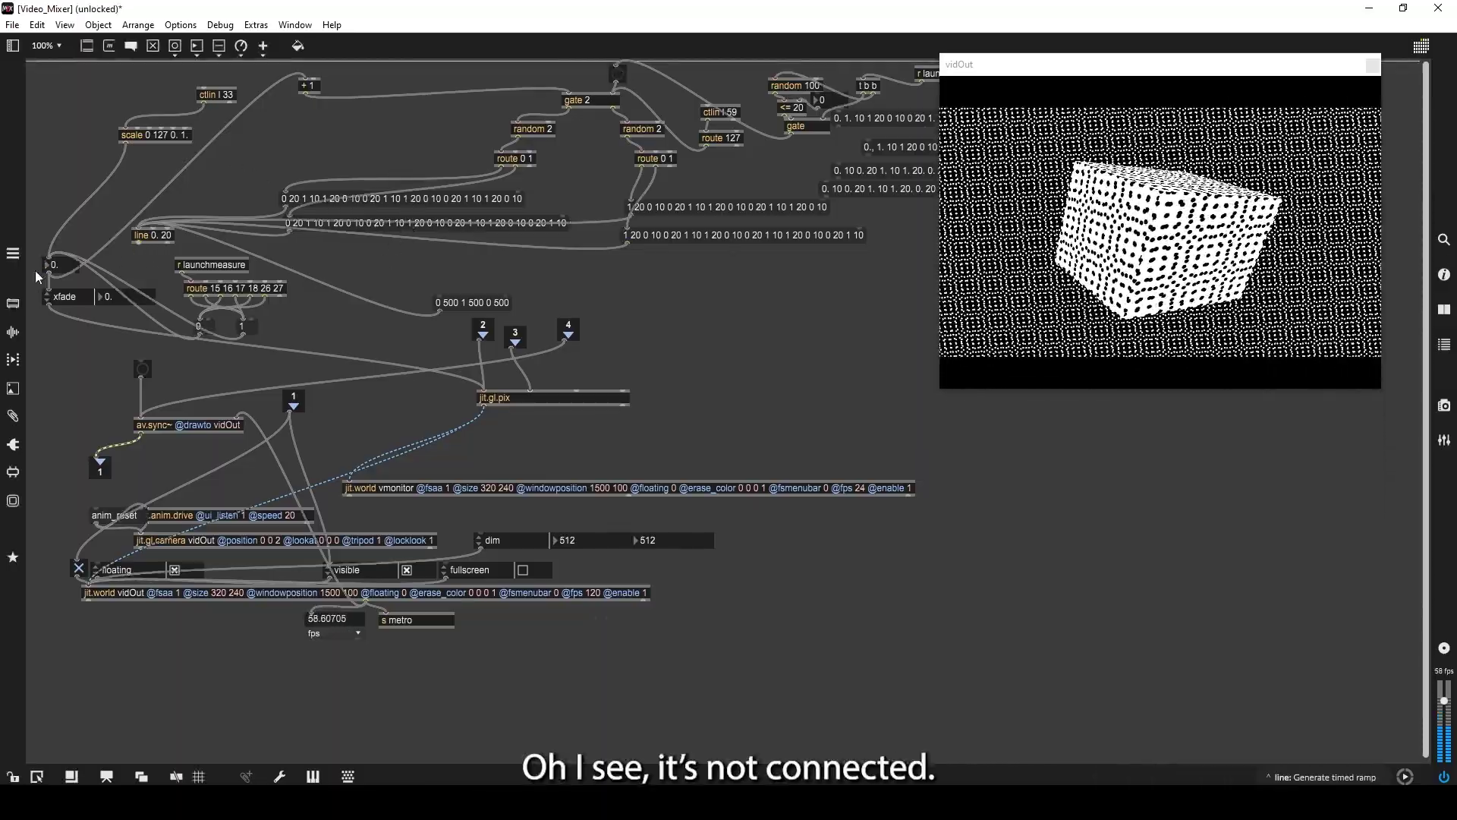
{"action": "key", "text": "ctrl+e"}
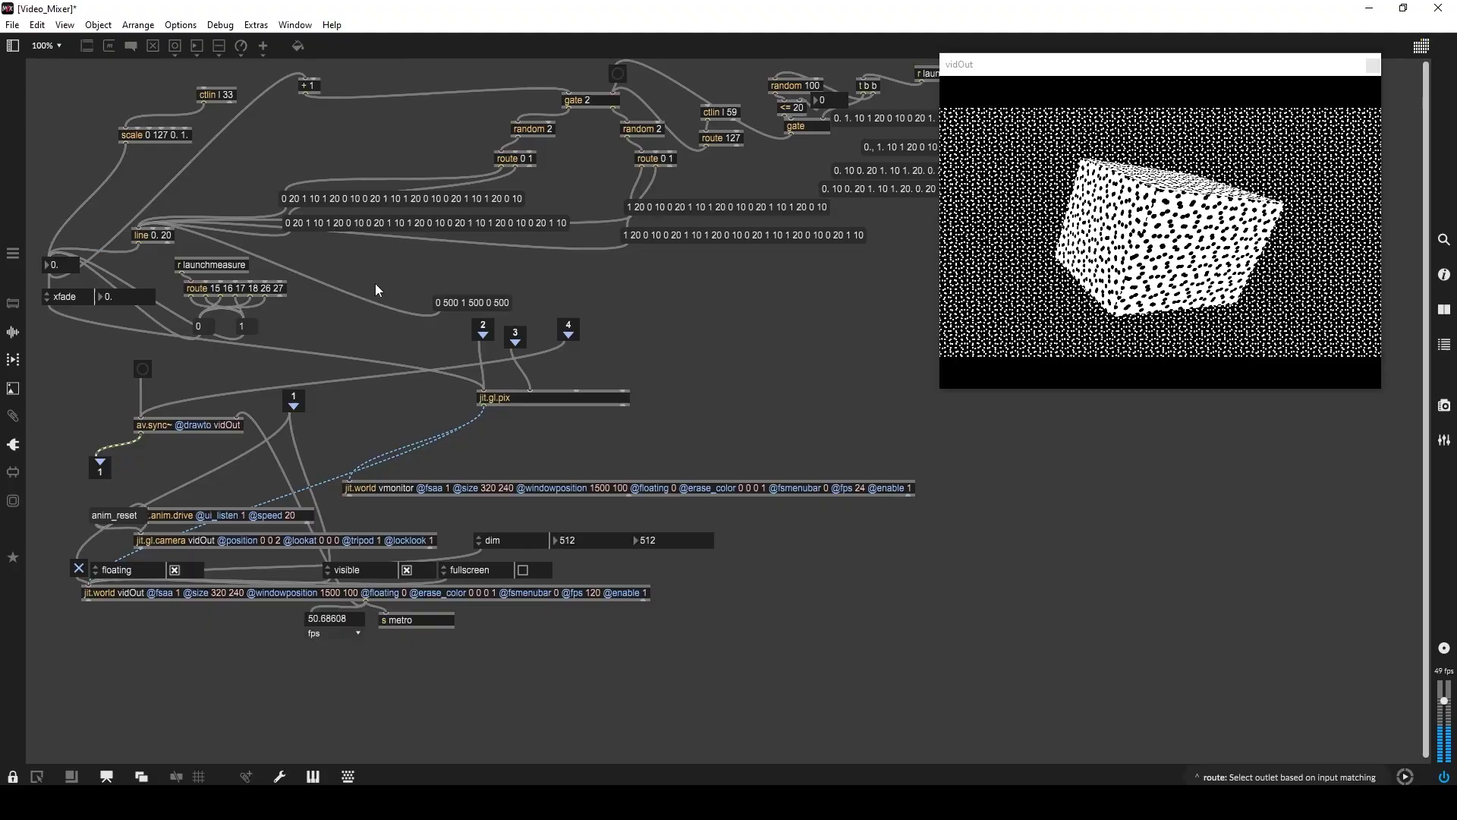
{"action": "left_click", "coordinate": [615, 76]}
{"action": "left_click", "coordinate": [615, 76]}
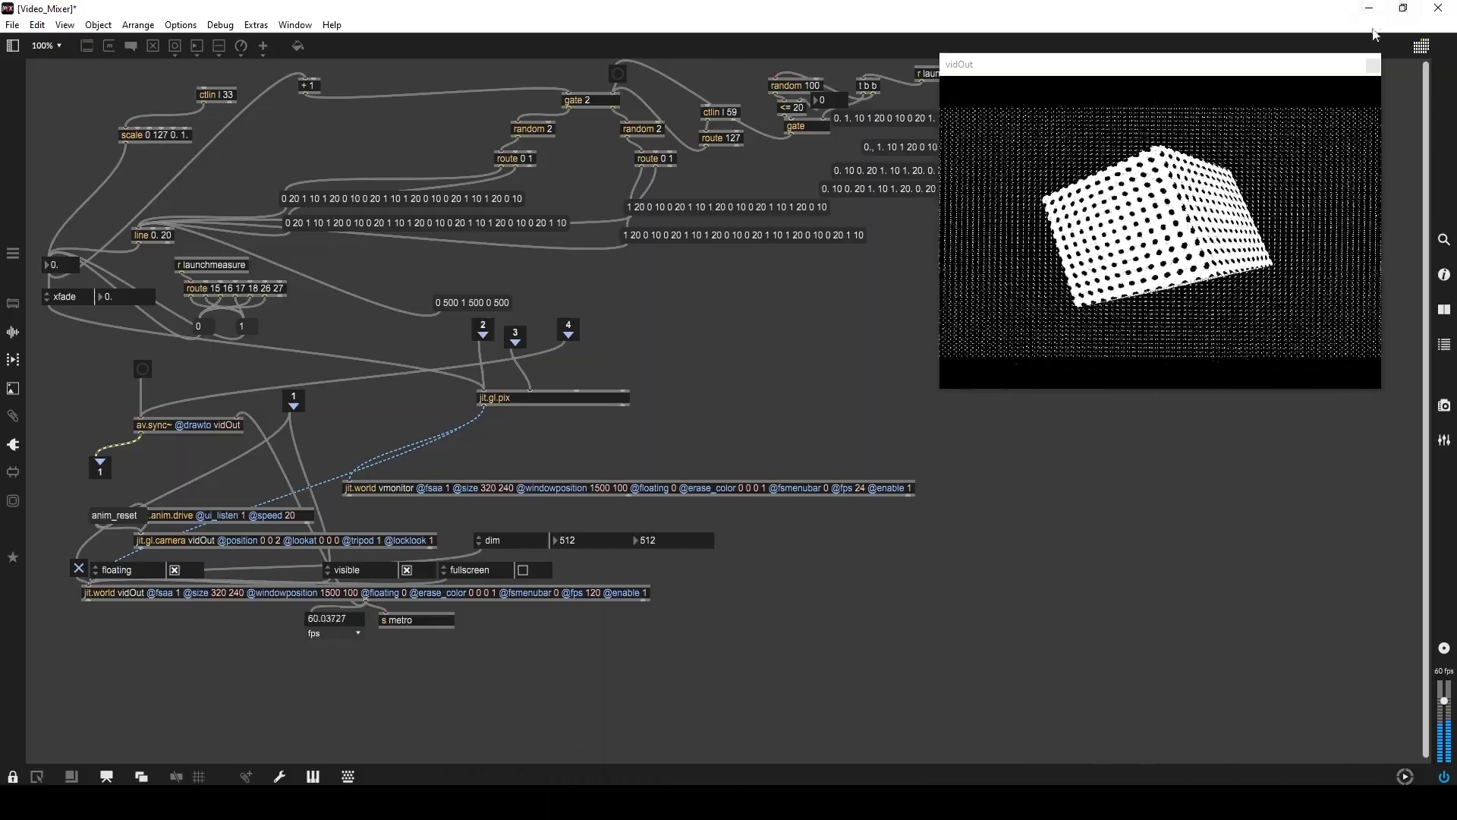
{"action": "left_click", "coordinate": [1438, 8]}
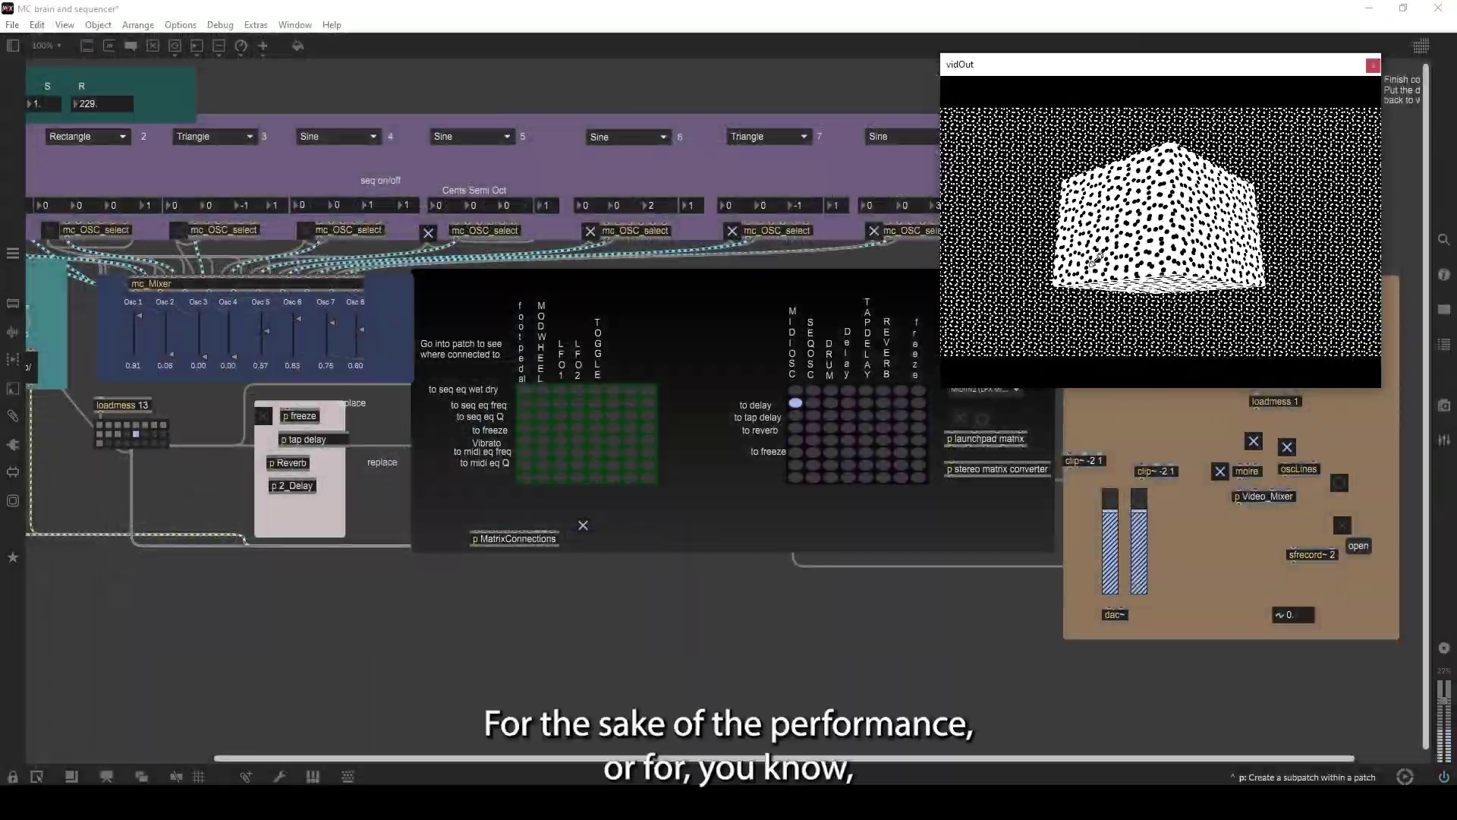
Shrink the vidOut window so that it no longer covers the oscillators and the output section.
{"action": "left_click_drag", "start_coordinate": [1056, 491], "coordinate": [1249, 516]}
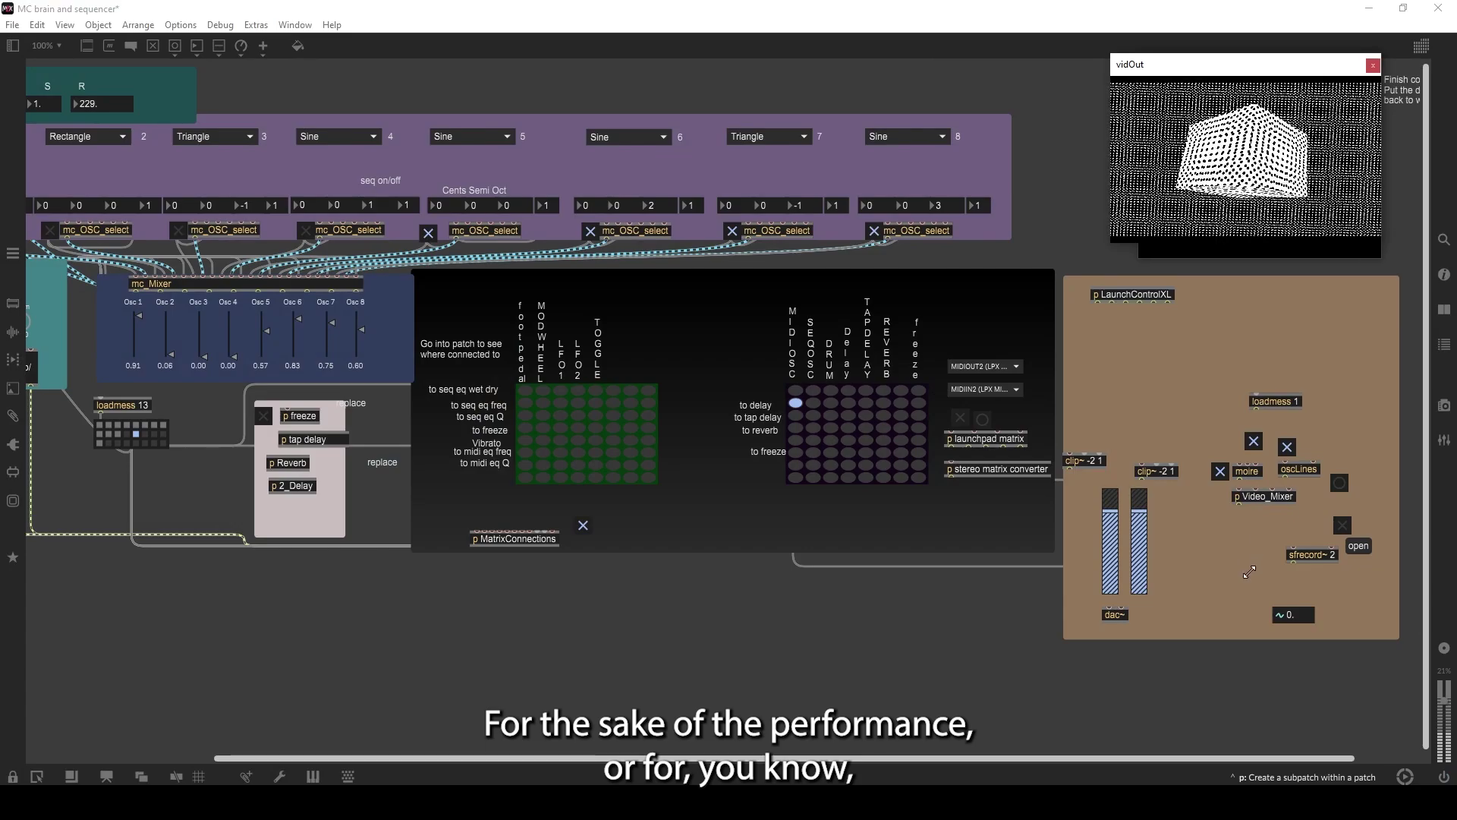
{"action": "left_click", "coordinate": [1164, 702]}
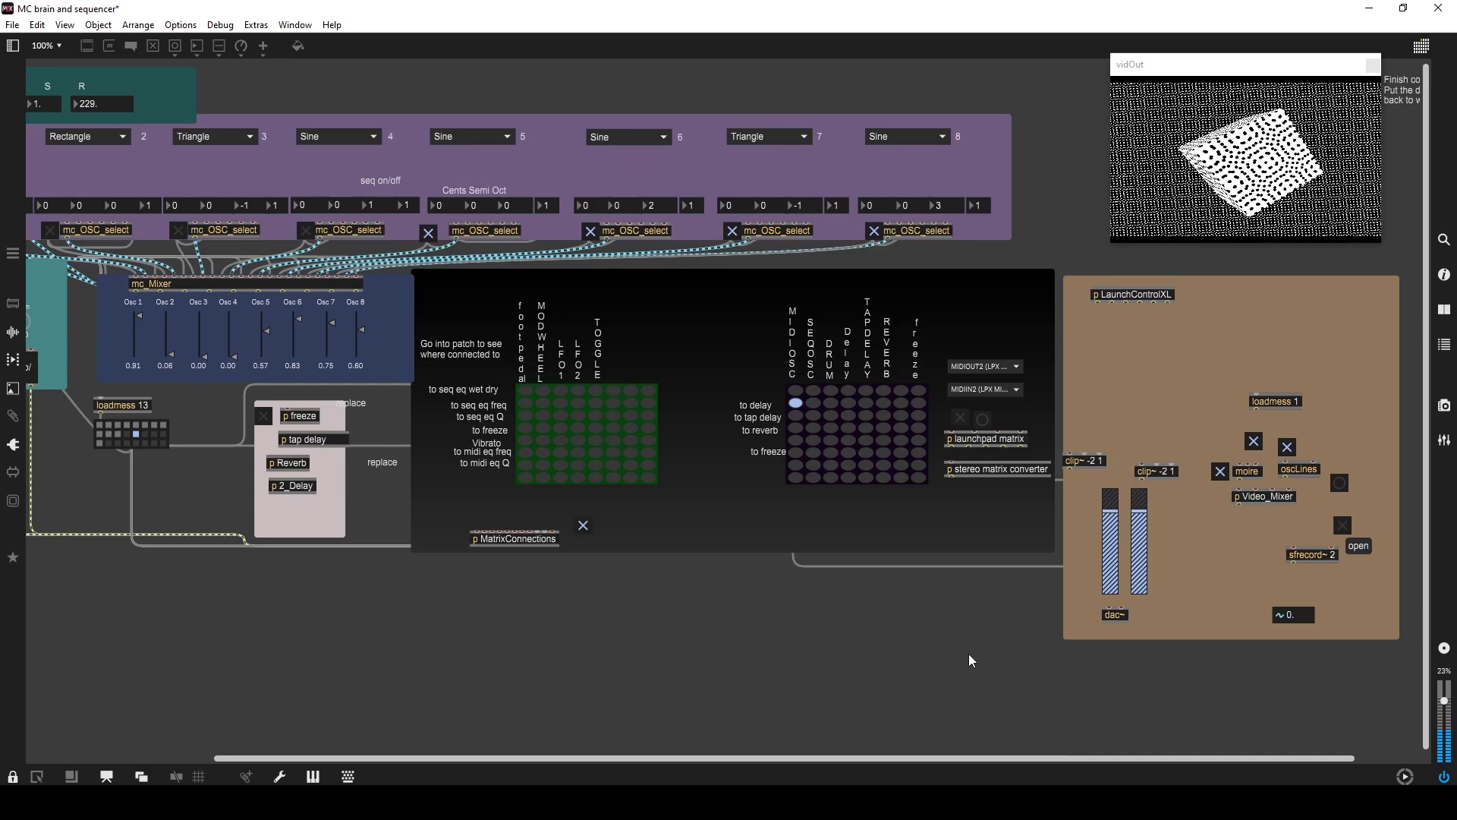
Recall several stored presets of the whole patch in turn, ending on preset 13.
{"action": "scroll", "coordinate": [506, 741], "scroll_direction": "left", "scroll_amount": 6}
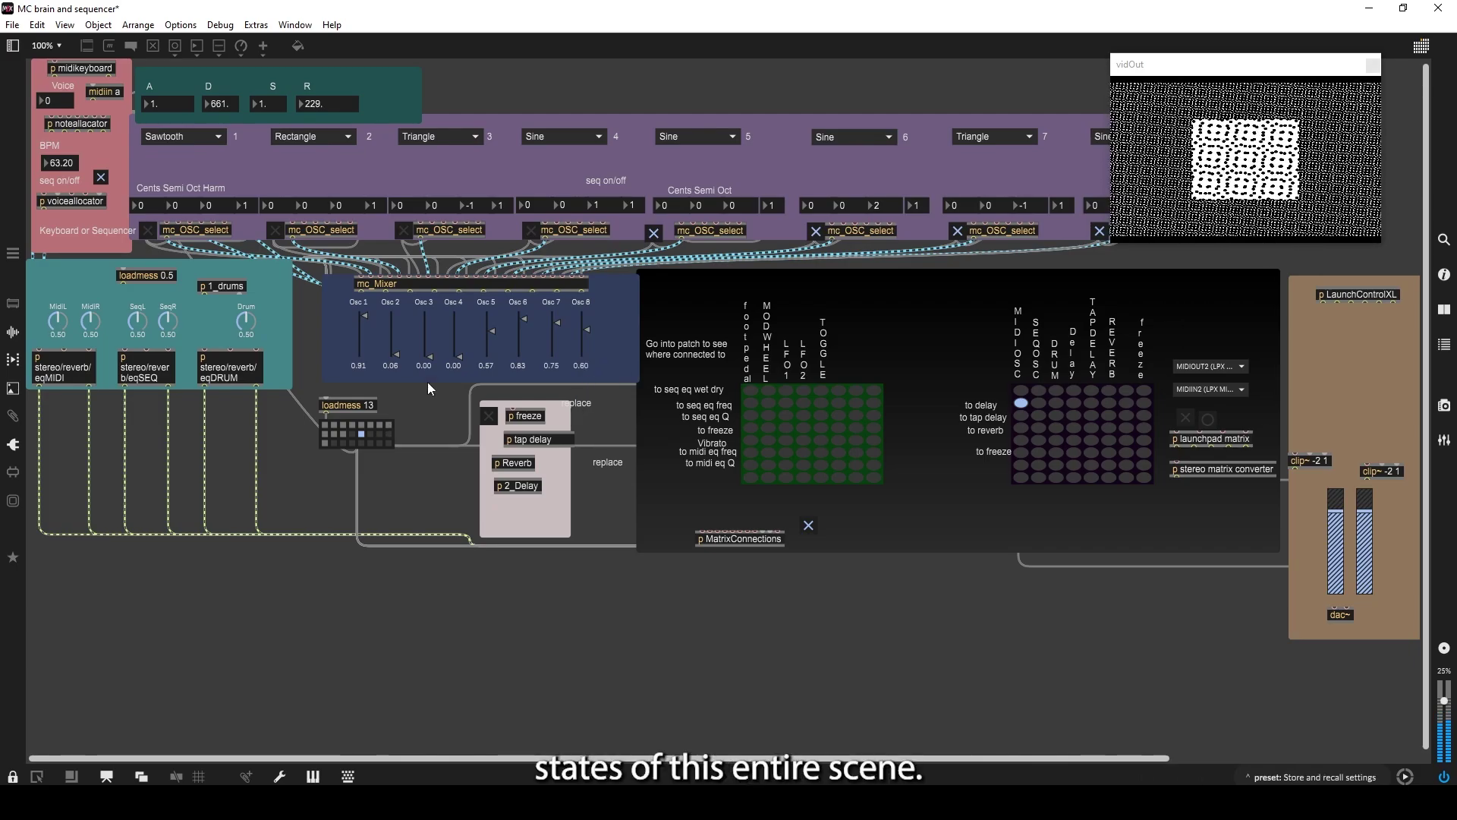
{"action": "left_click", "coordinate": [379, 427]}
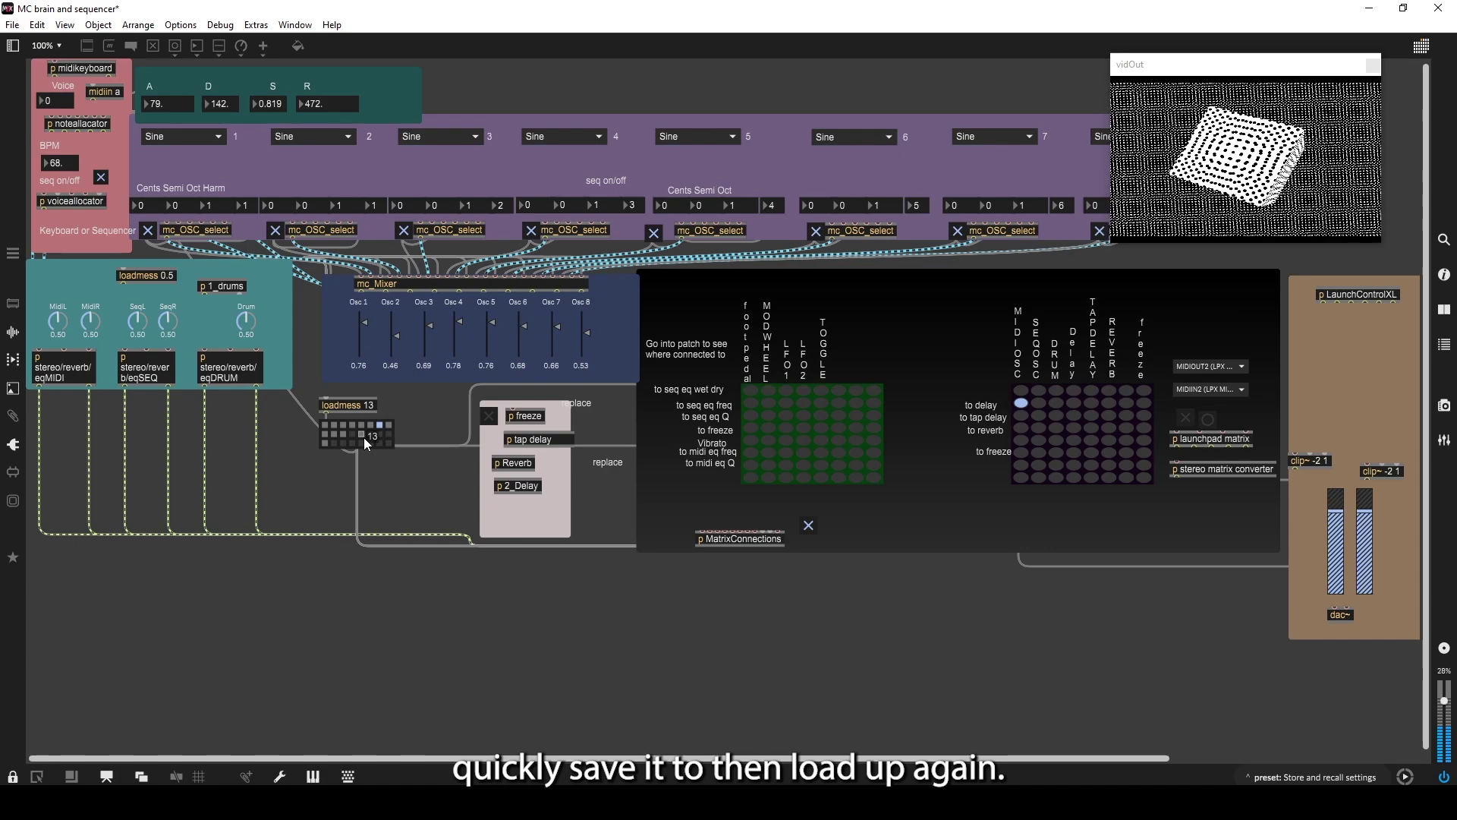
{"action": "left_click", "coordinate": [339, 434]}
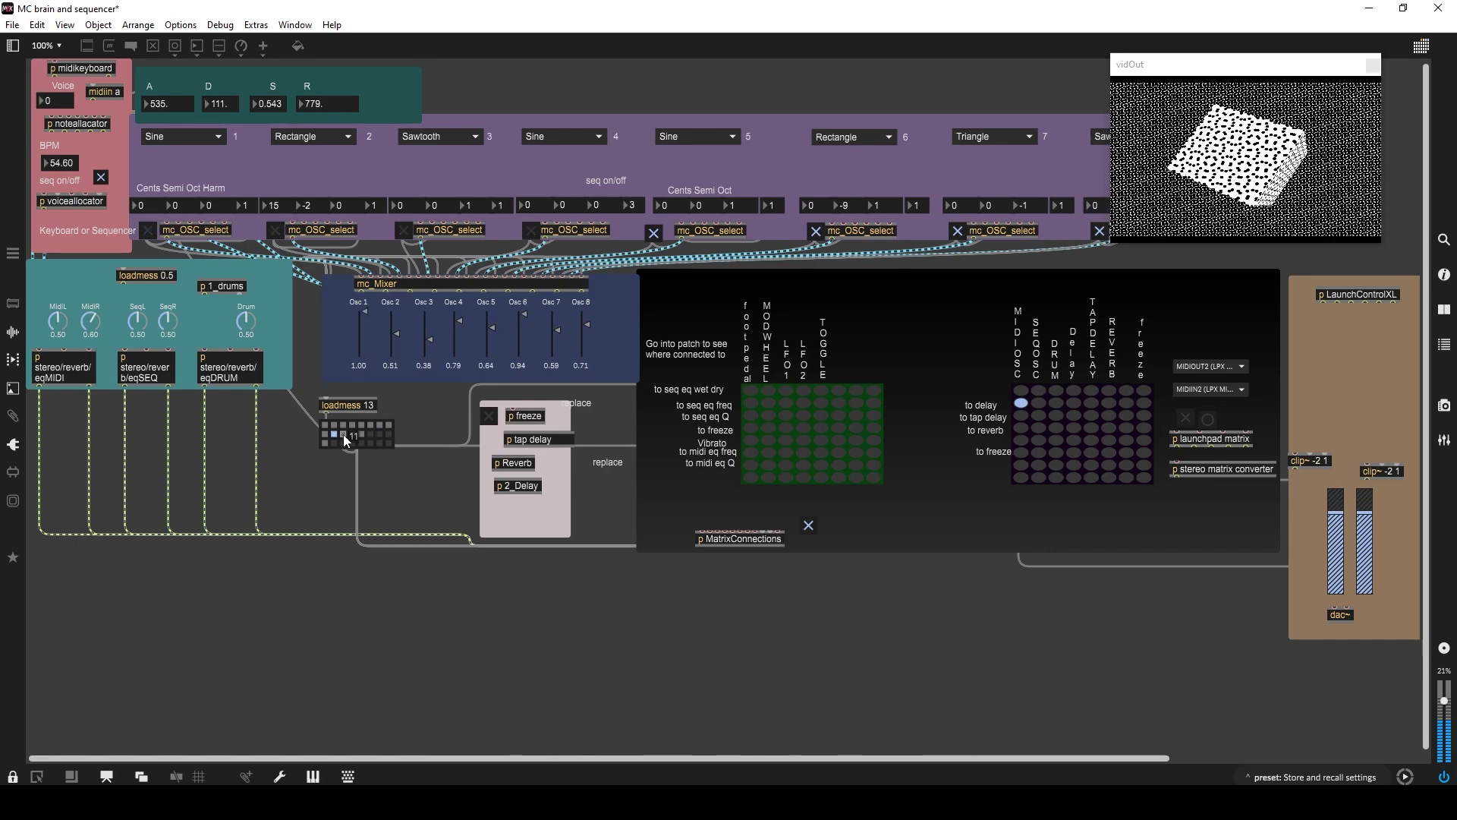
{"action": "left_click", "coordinate": [343, 434]}
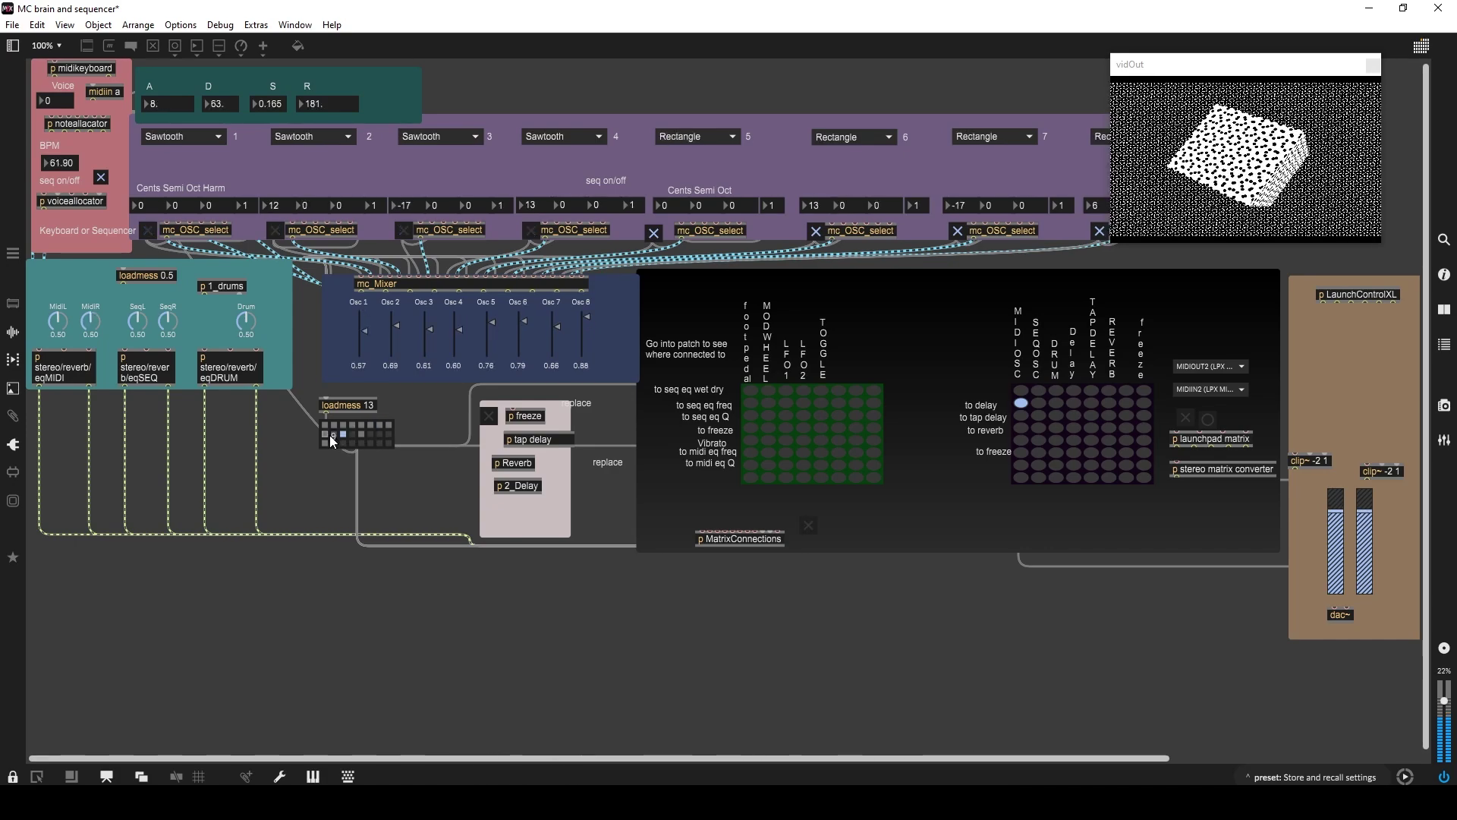
{"action": "left_click", "coordinate": [327, 437]}
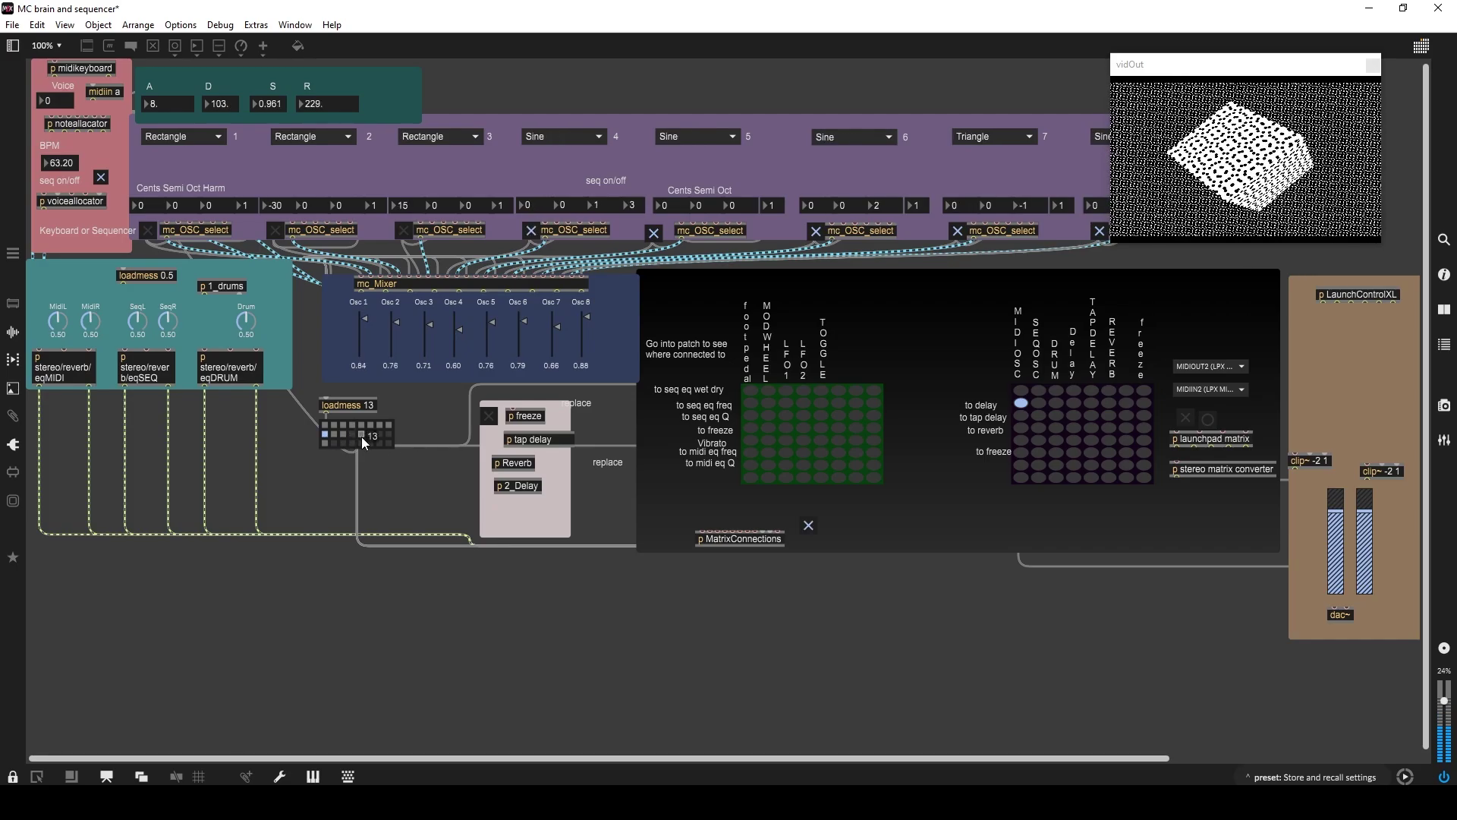
{"action": "left_click", "coordinate": [360, 436]}
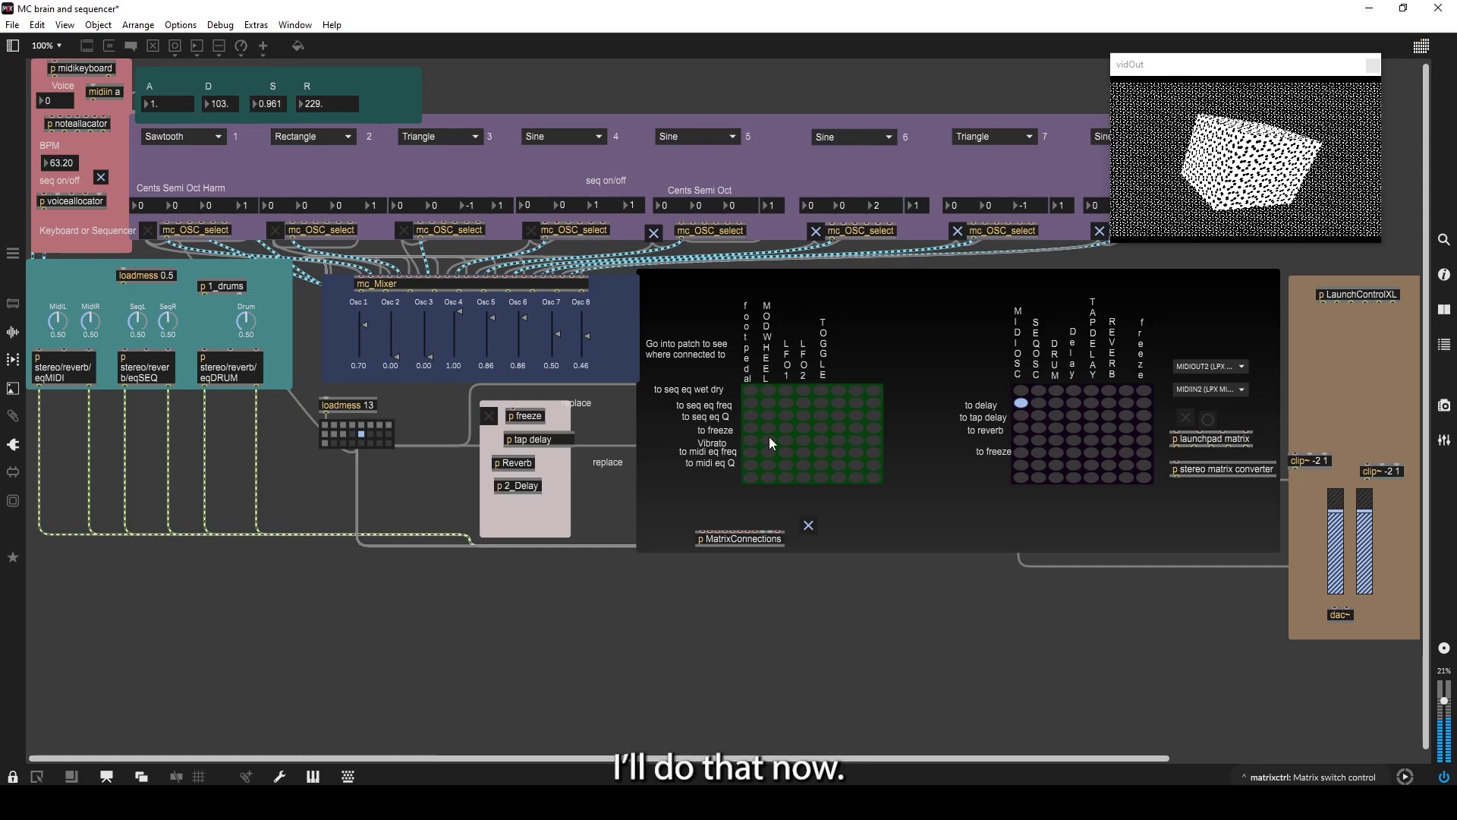
Open the first mc_OSC_select patch and its mc_freq_coarse_fine subpatch, look over the oscillator and pitch chains, and close both.
{"action": "double_click", "coordinate": [206, 229]}
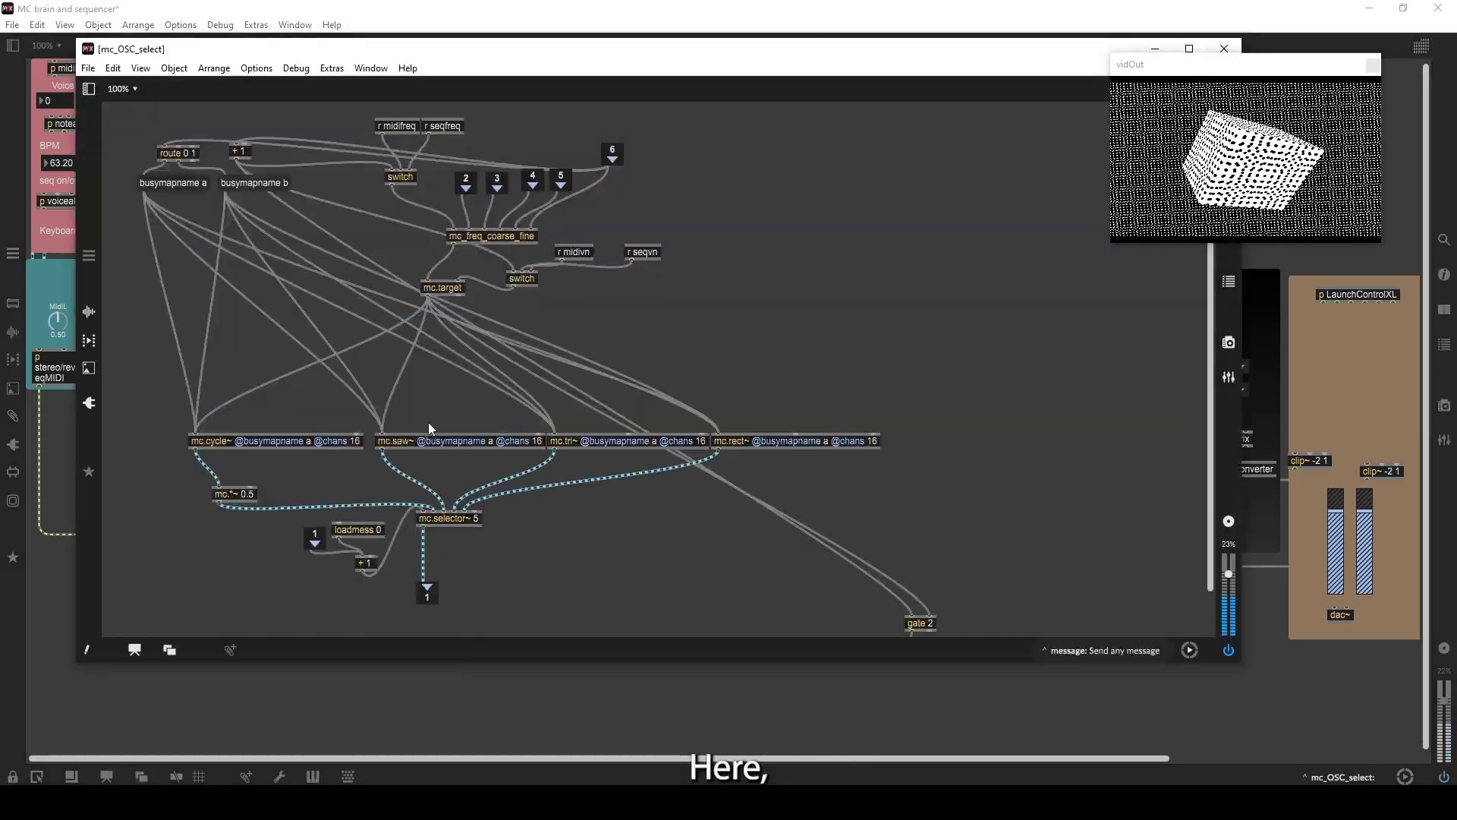
{"action": "double_click", "coordinate": [483, 236]}
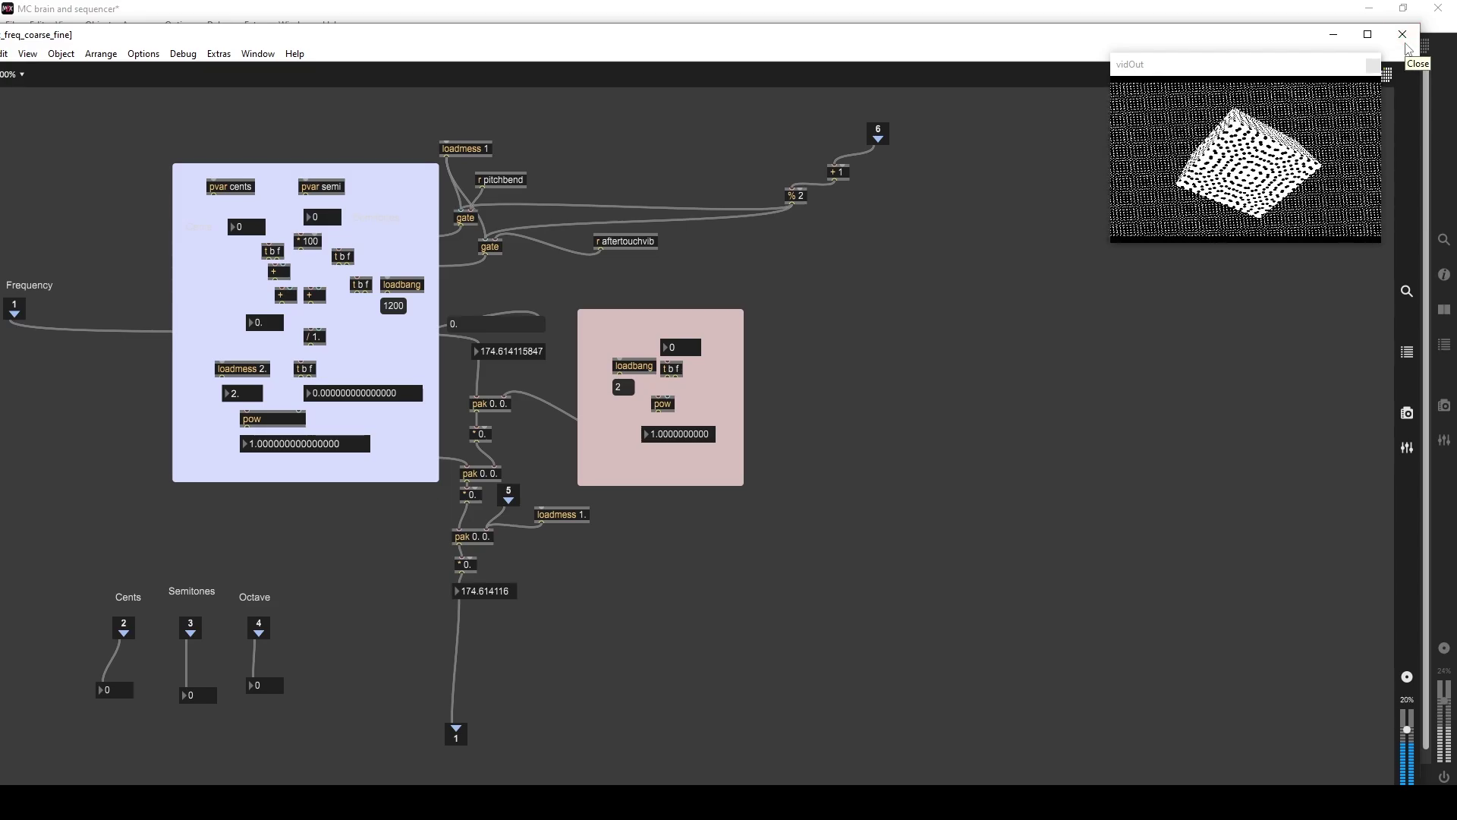
{"action": "left_click", "coordinate": [1403, 42]}
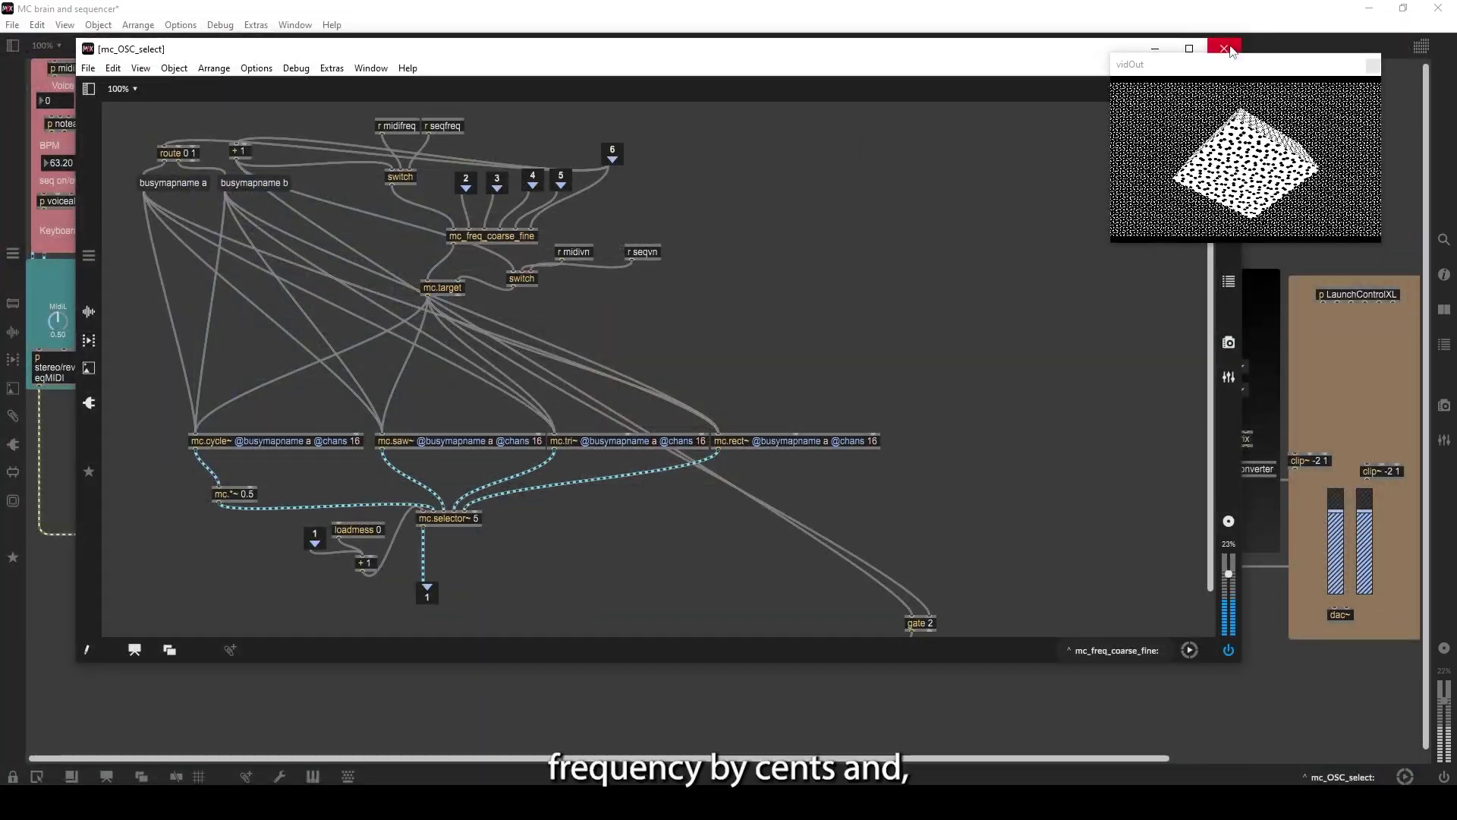
{"action": "left_click", "coordinate": [1224, 48]}
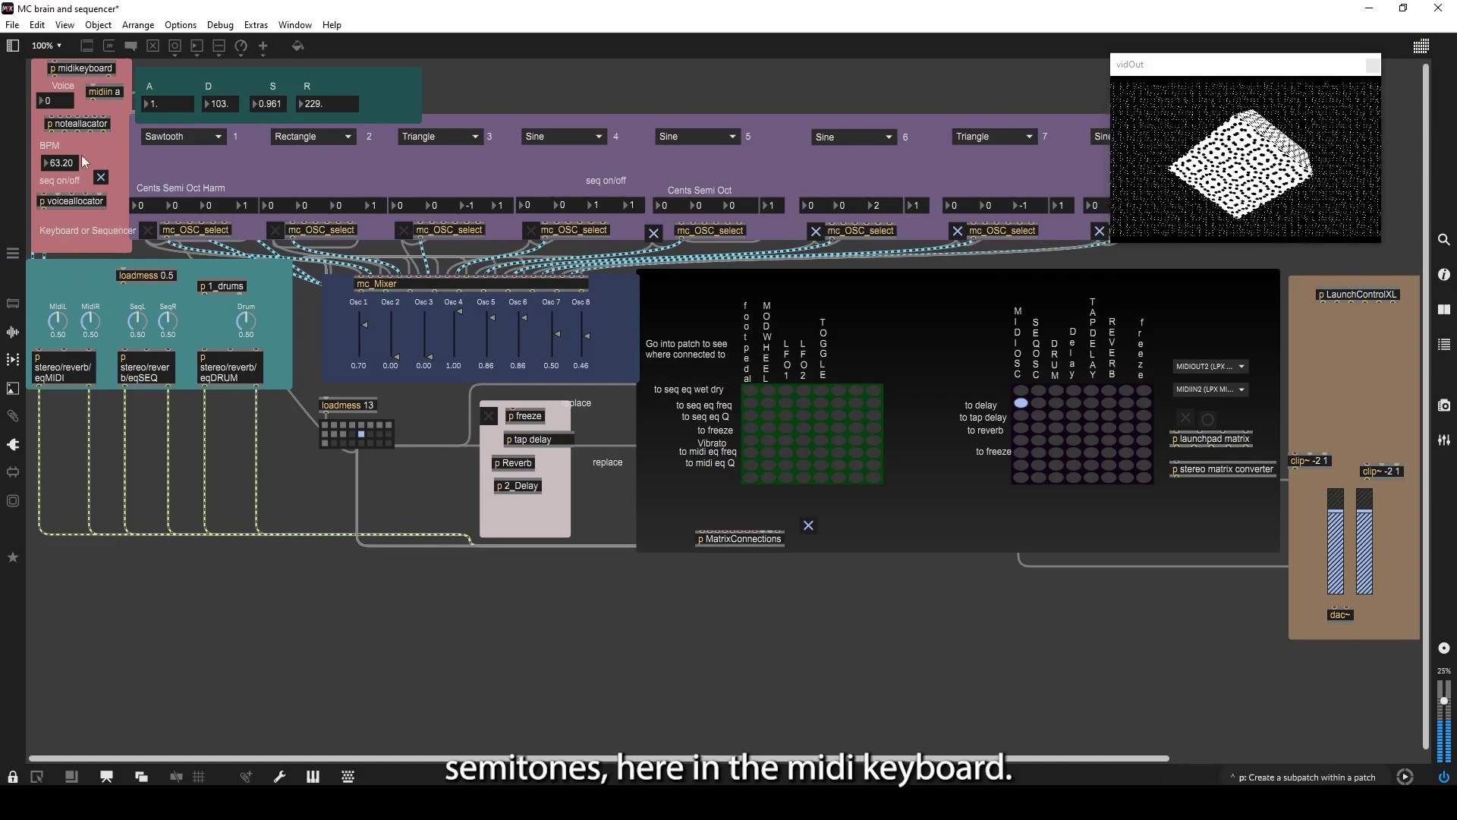
Open the midikeyboard subpatch, examine its aftertouch vibrato chain and controller inputs, and close it.
{"action": "double_click", "coordinate": [90, 67]}
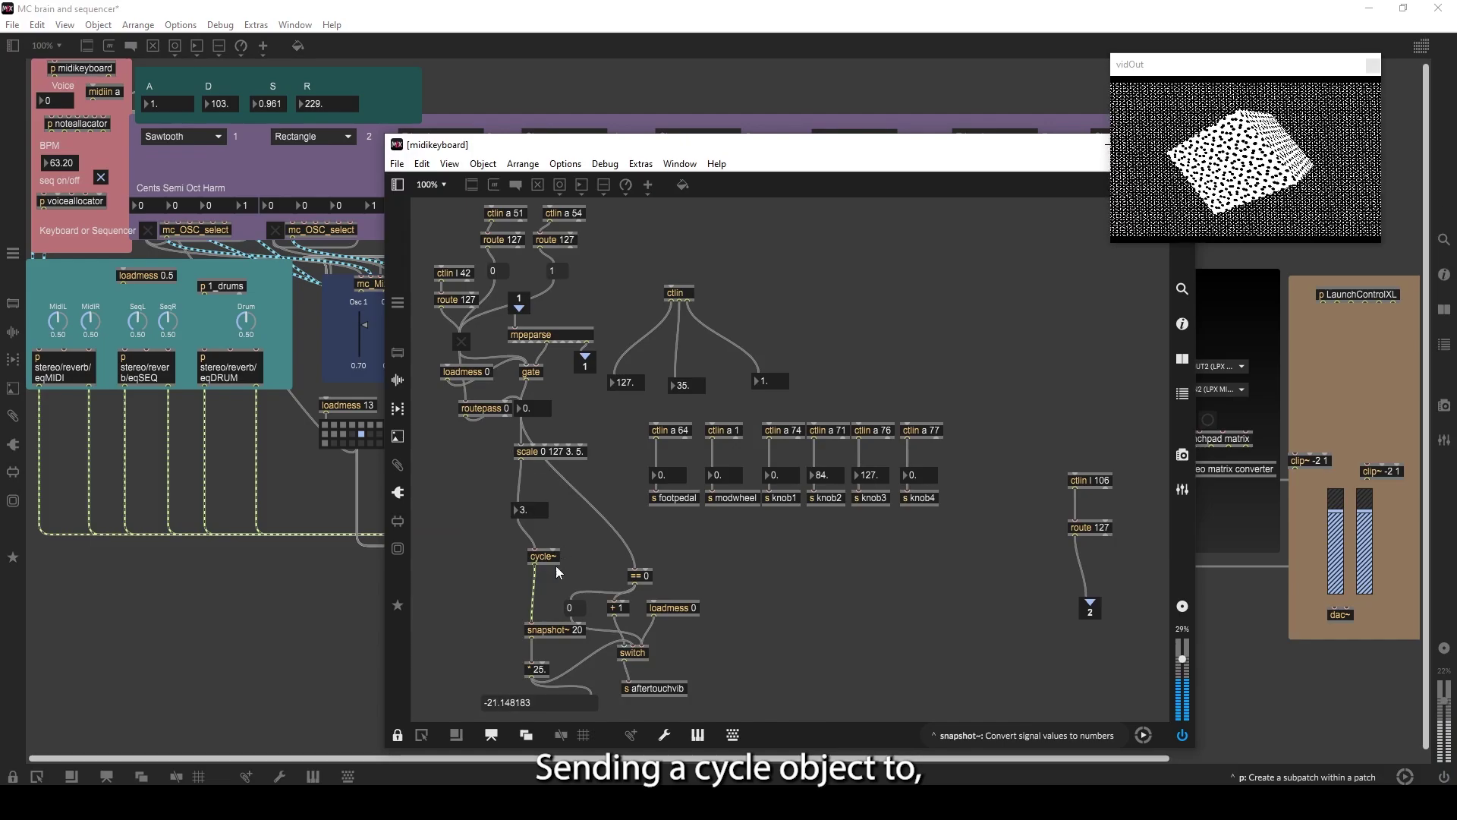
{"action": "mouse_move", "coordinate": [545, 610]}
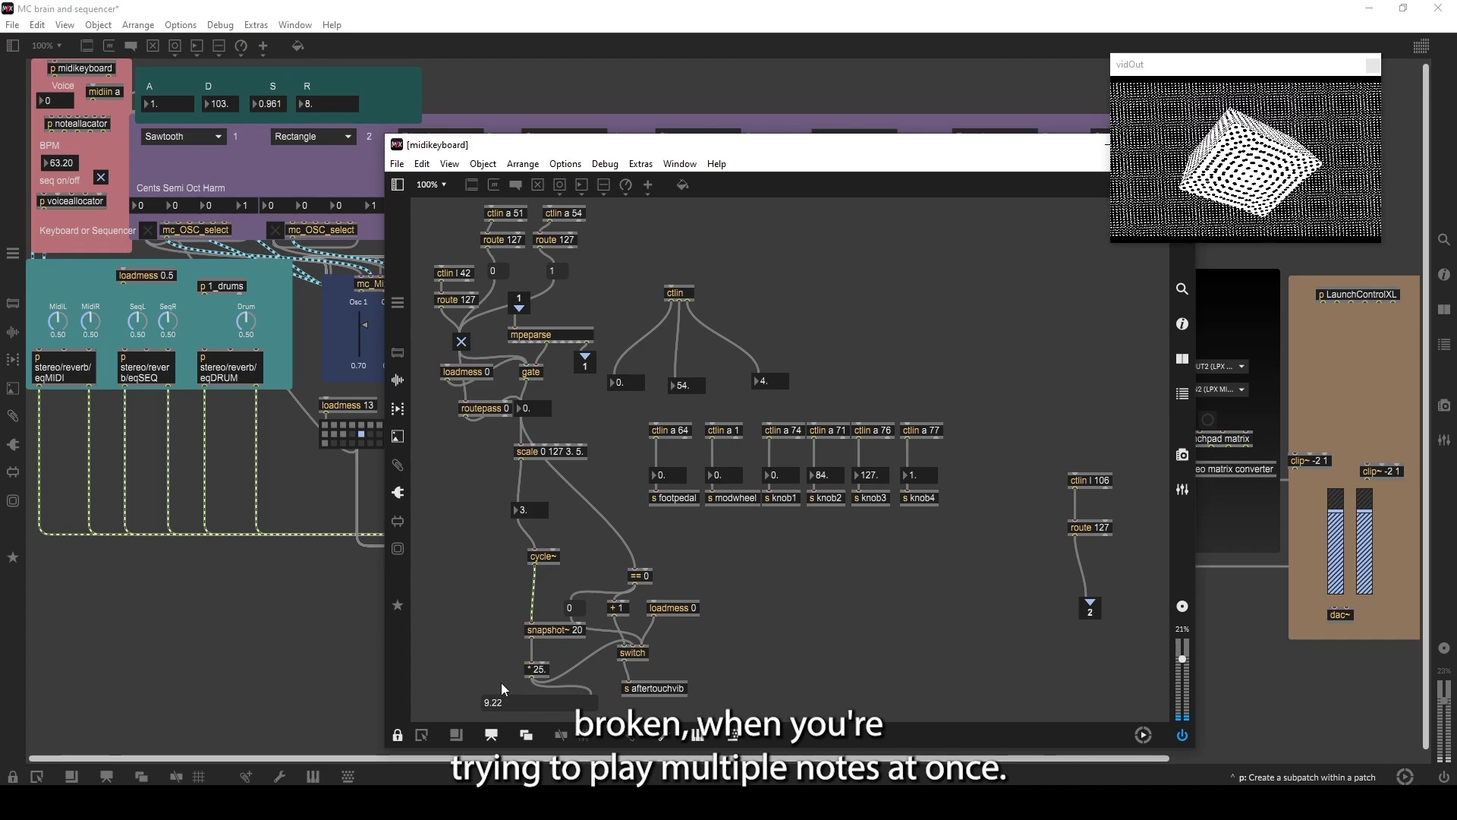
{"action": "left_click_drag", "start_coordinate": [682, 142], "coordinate": [492, 132]}
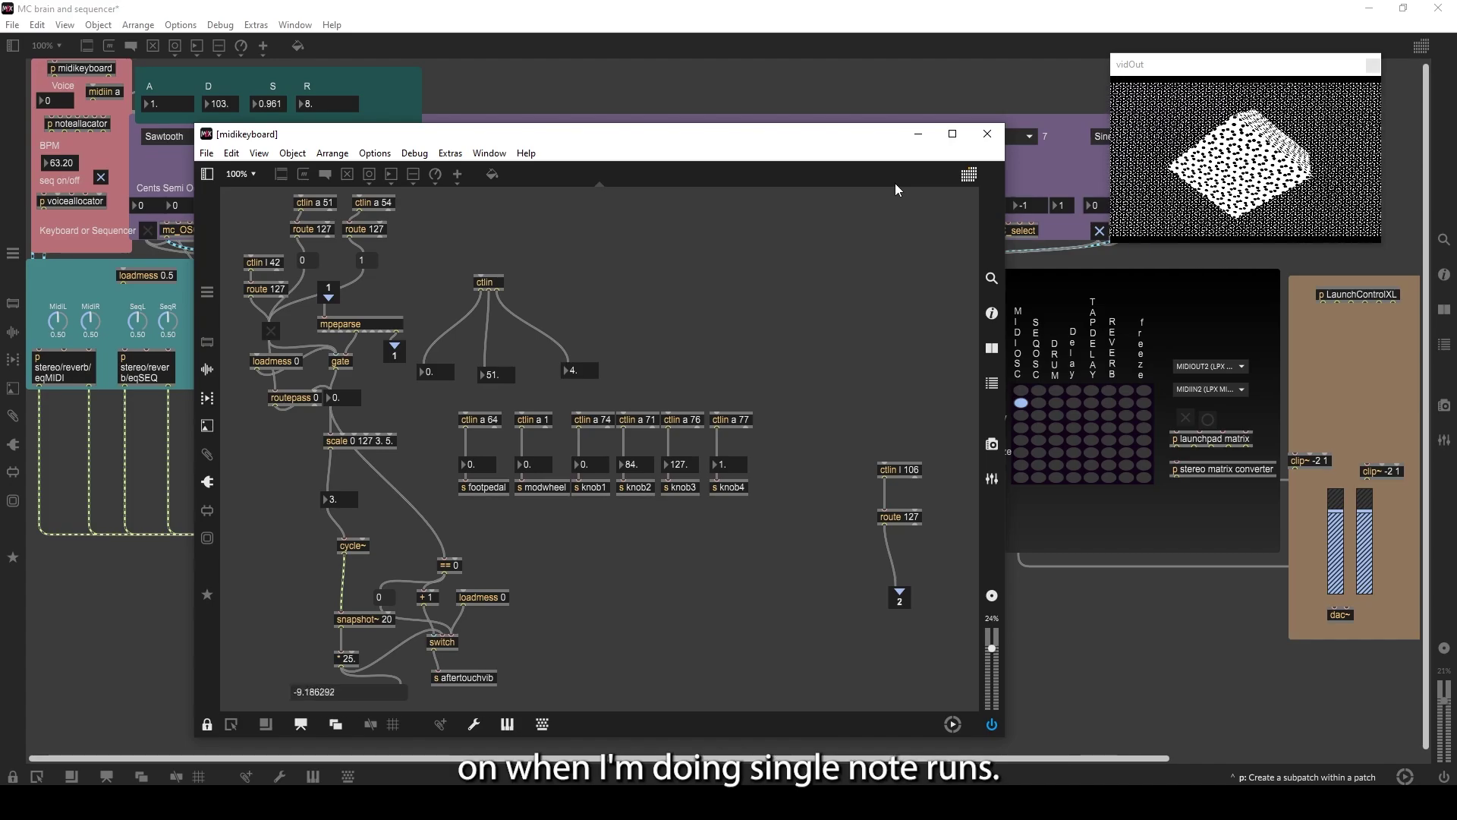
{"action": "left_click", "coordinate": [973, 140]}
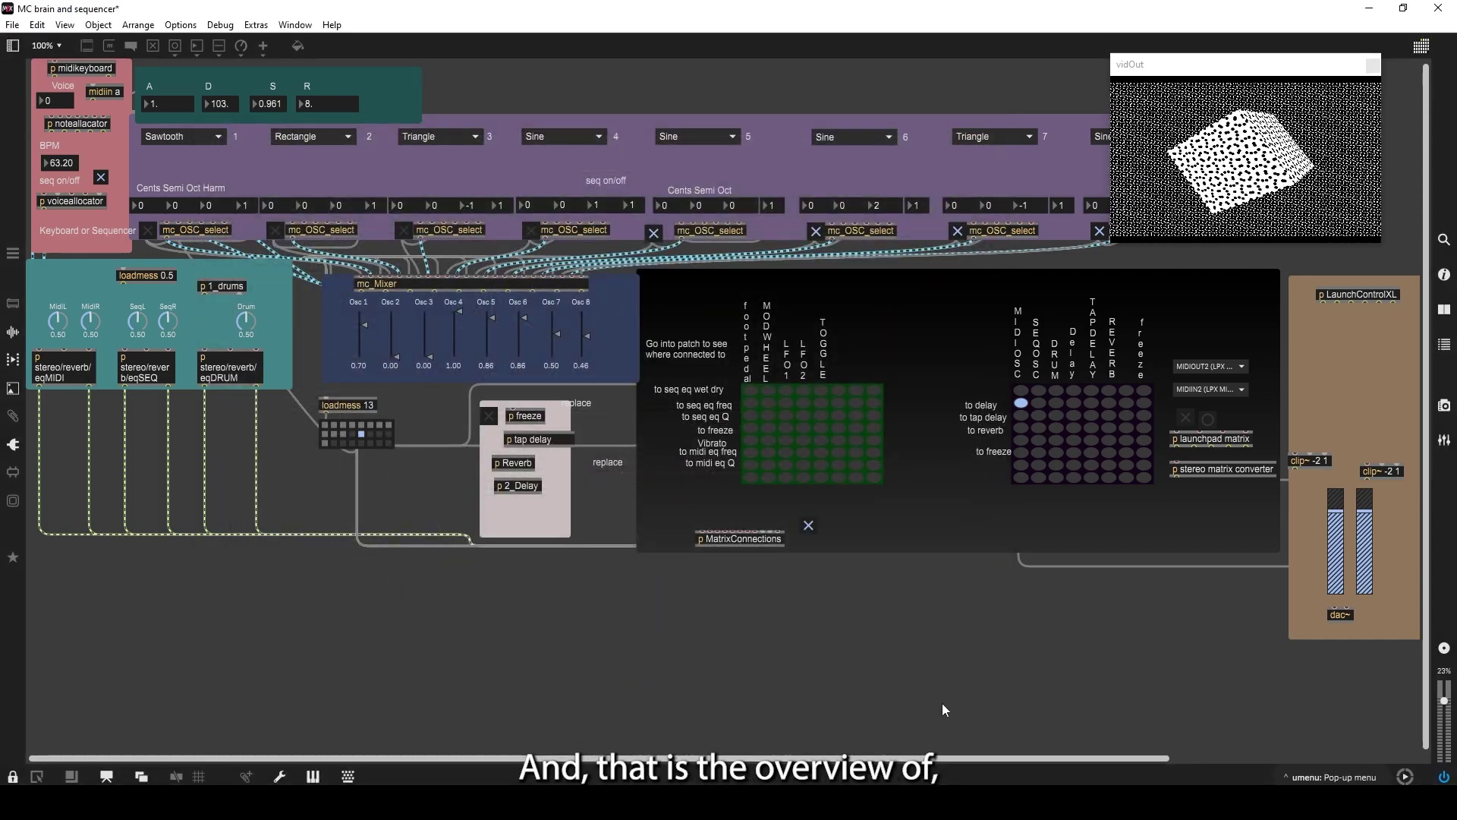
{"action": "left_click_drag", "start_coordinate": [990, 757], "coordinate": [1167, 757]}
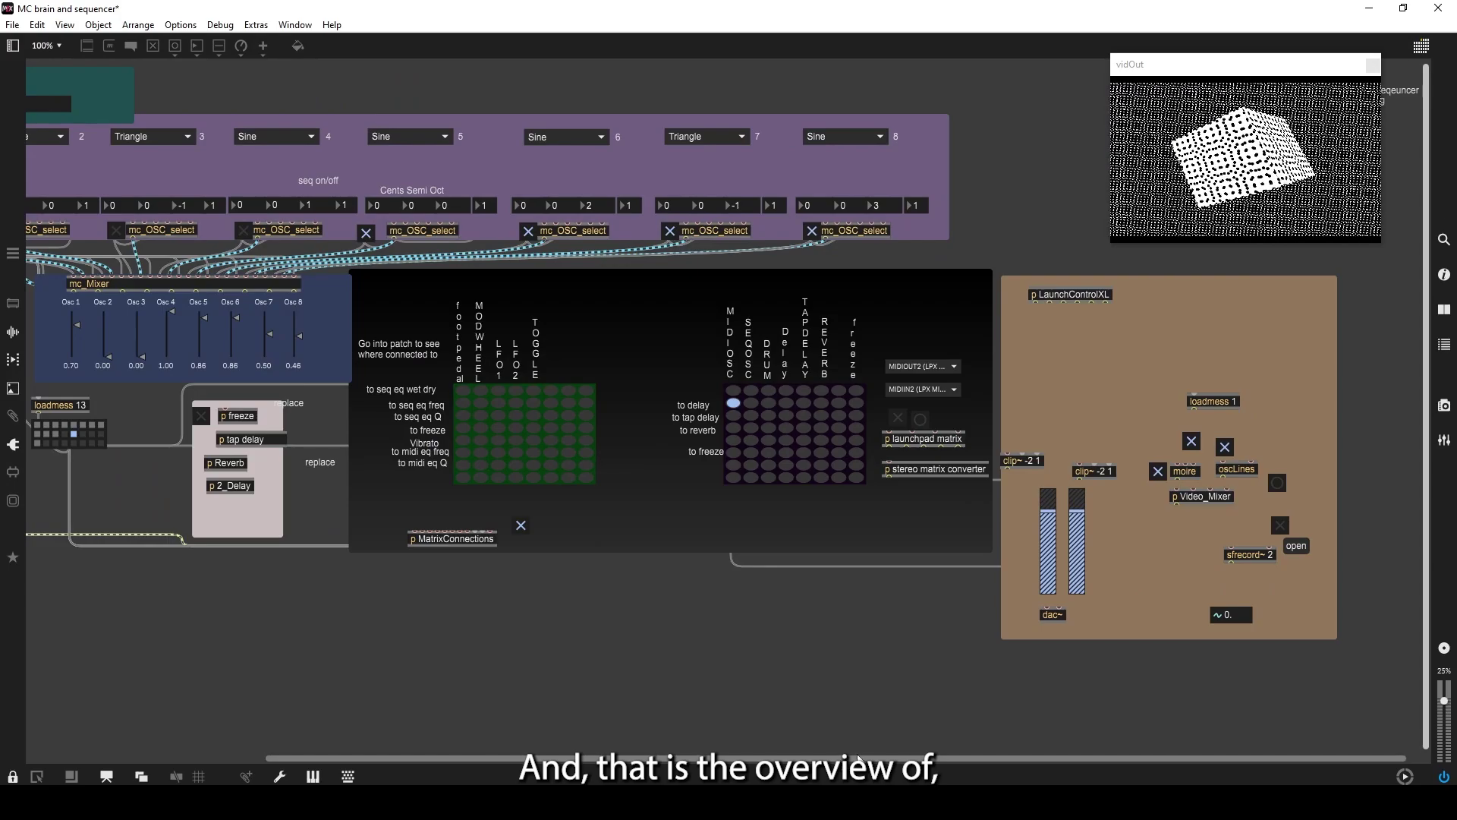
{"action": "left_click_drag", "start_coordinate": [858, 757], "coordinate": [551, 719]}
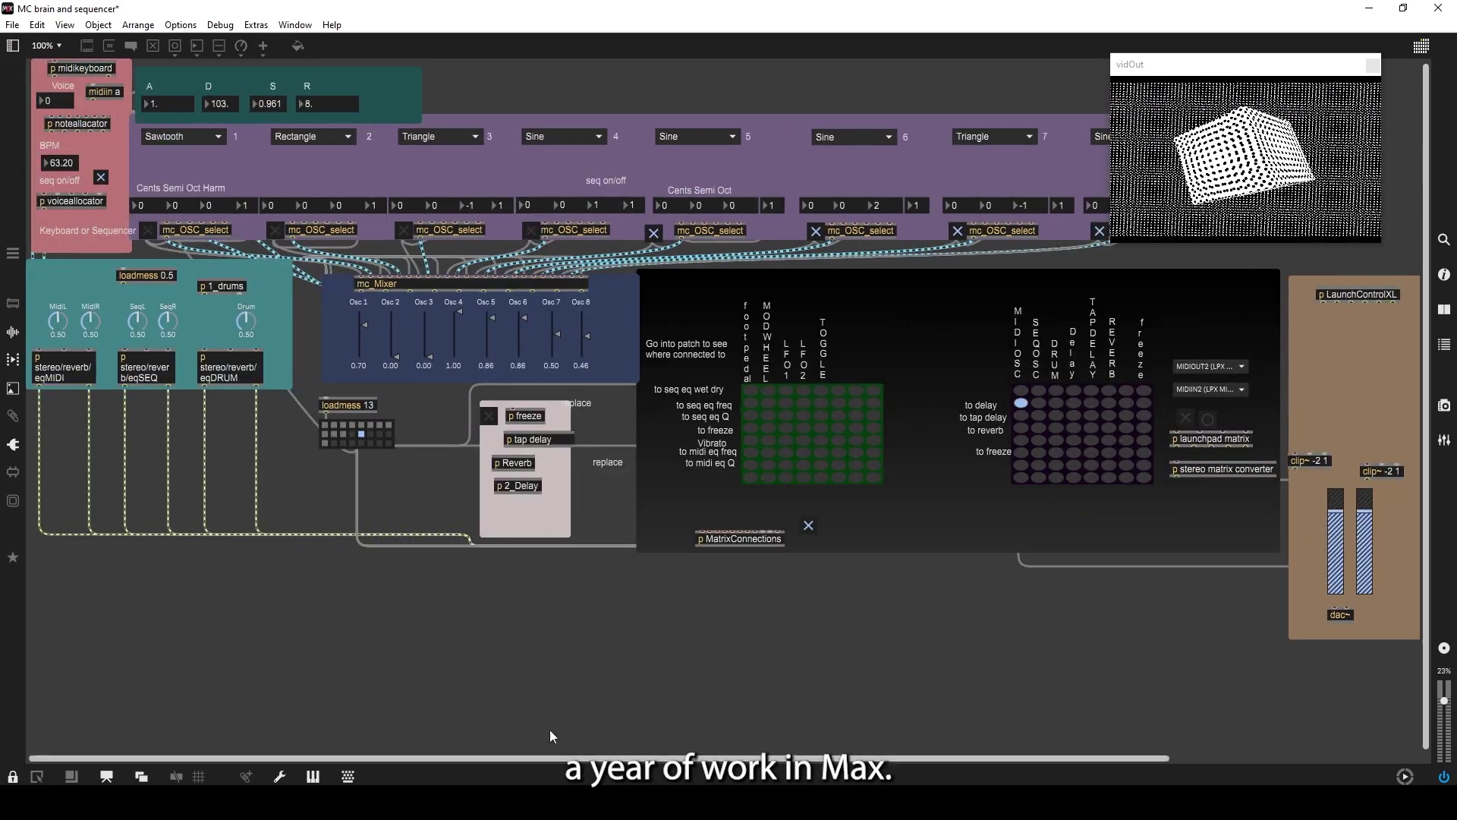